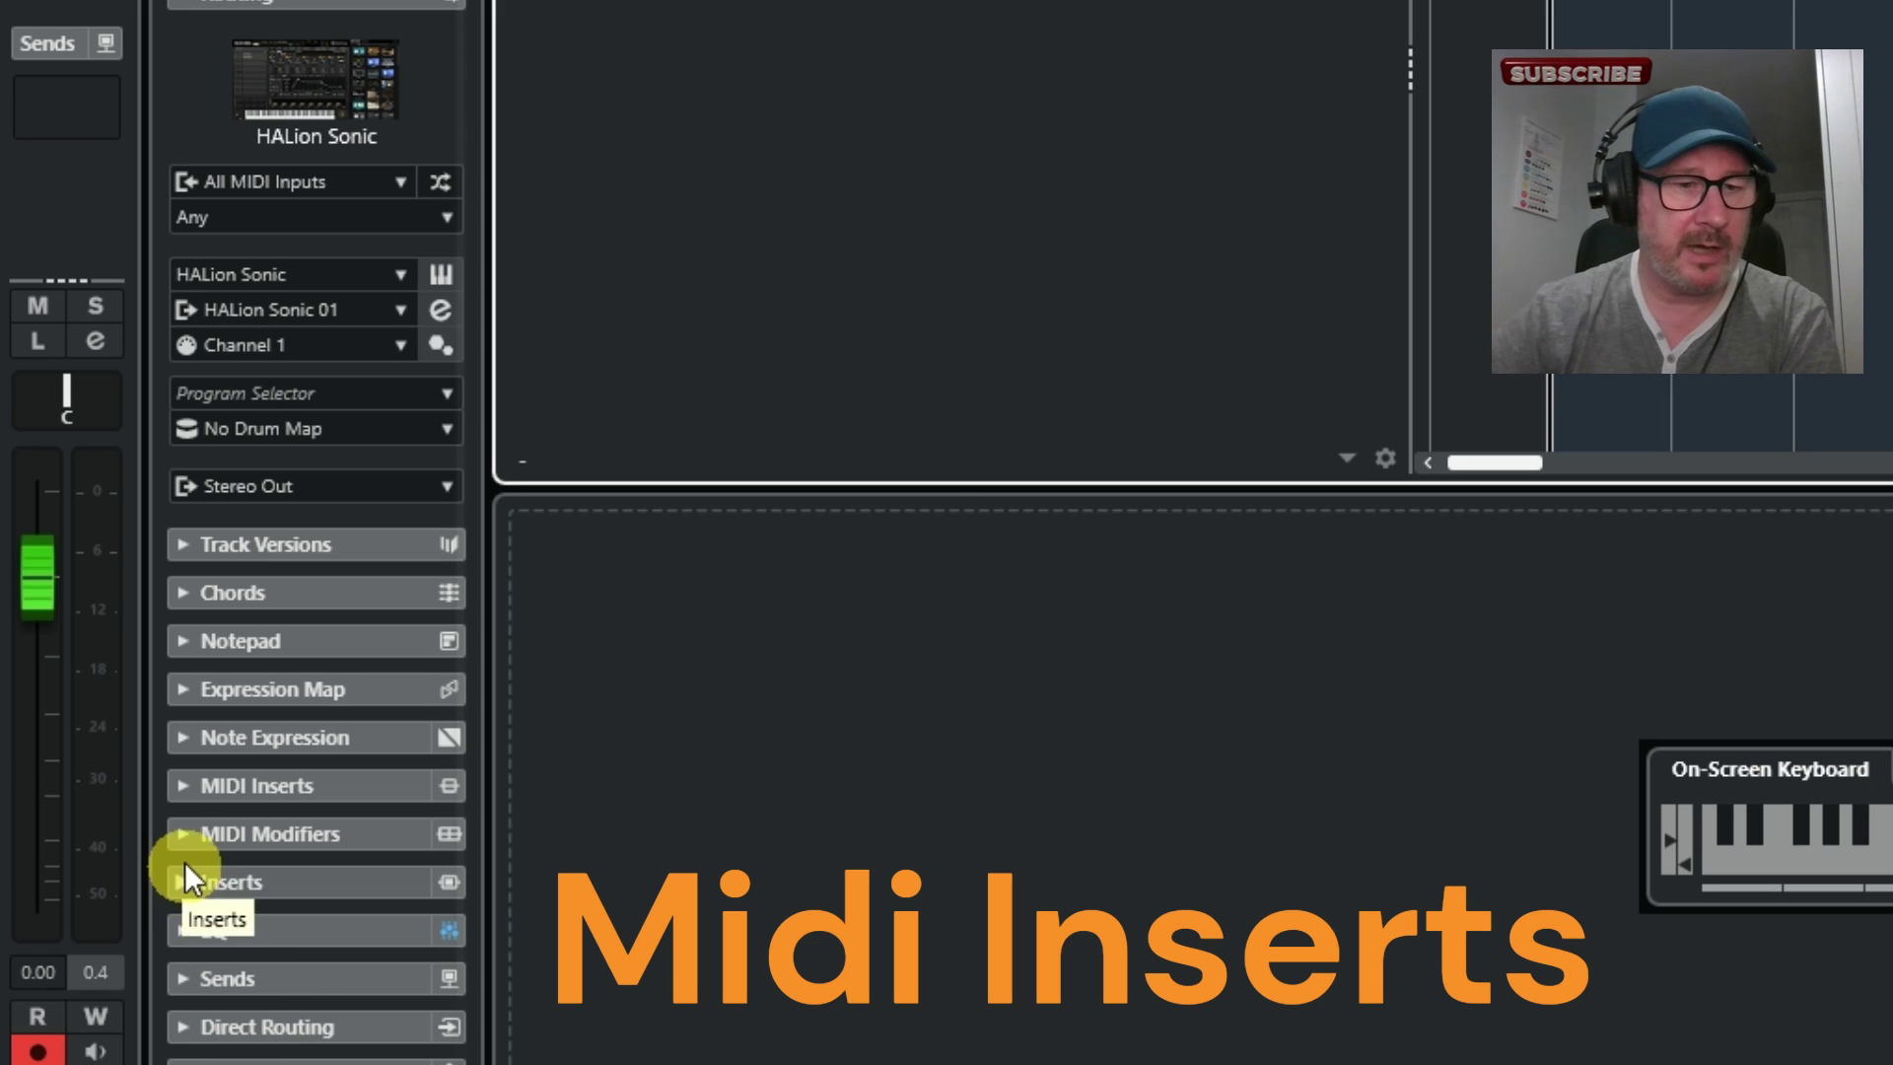
# - Load StepDesigner into the first MIDI insert slot of the BASS track and reposition its window
pyautogui.click(187, 786)
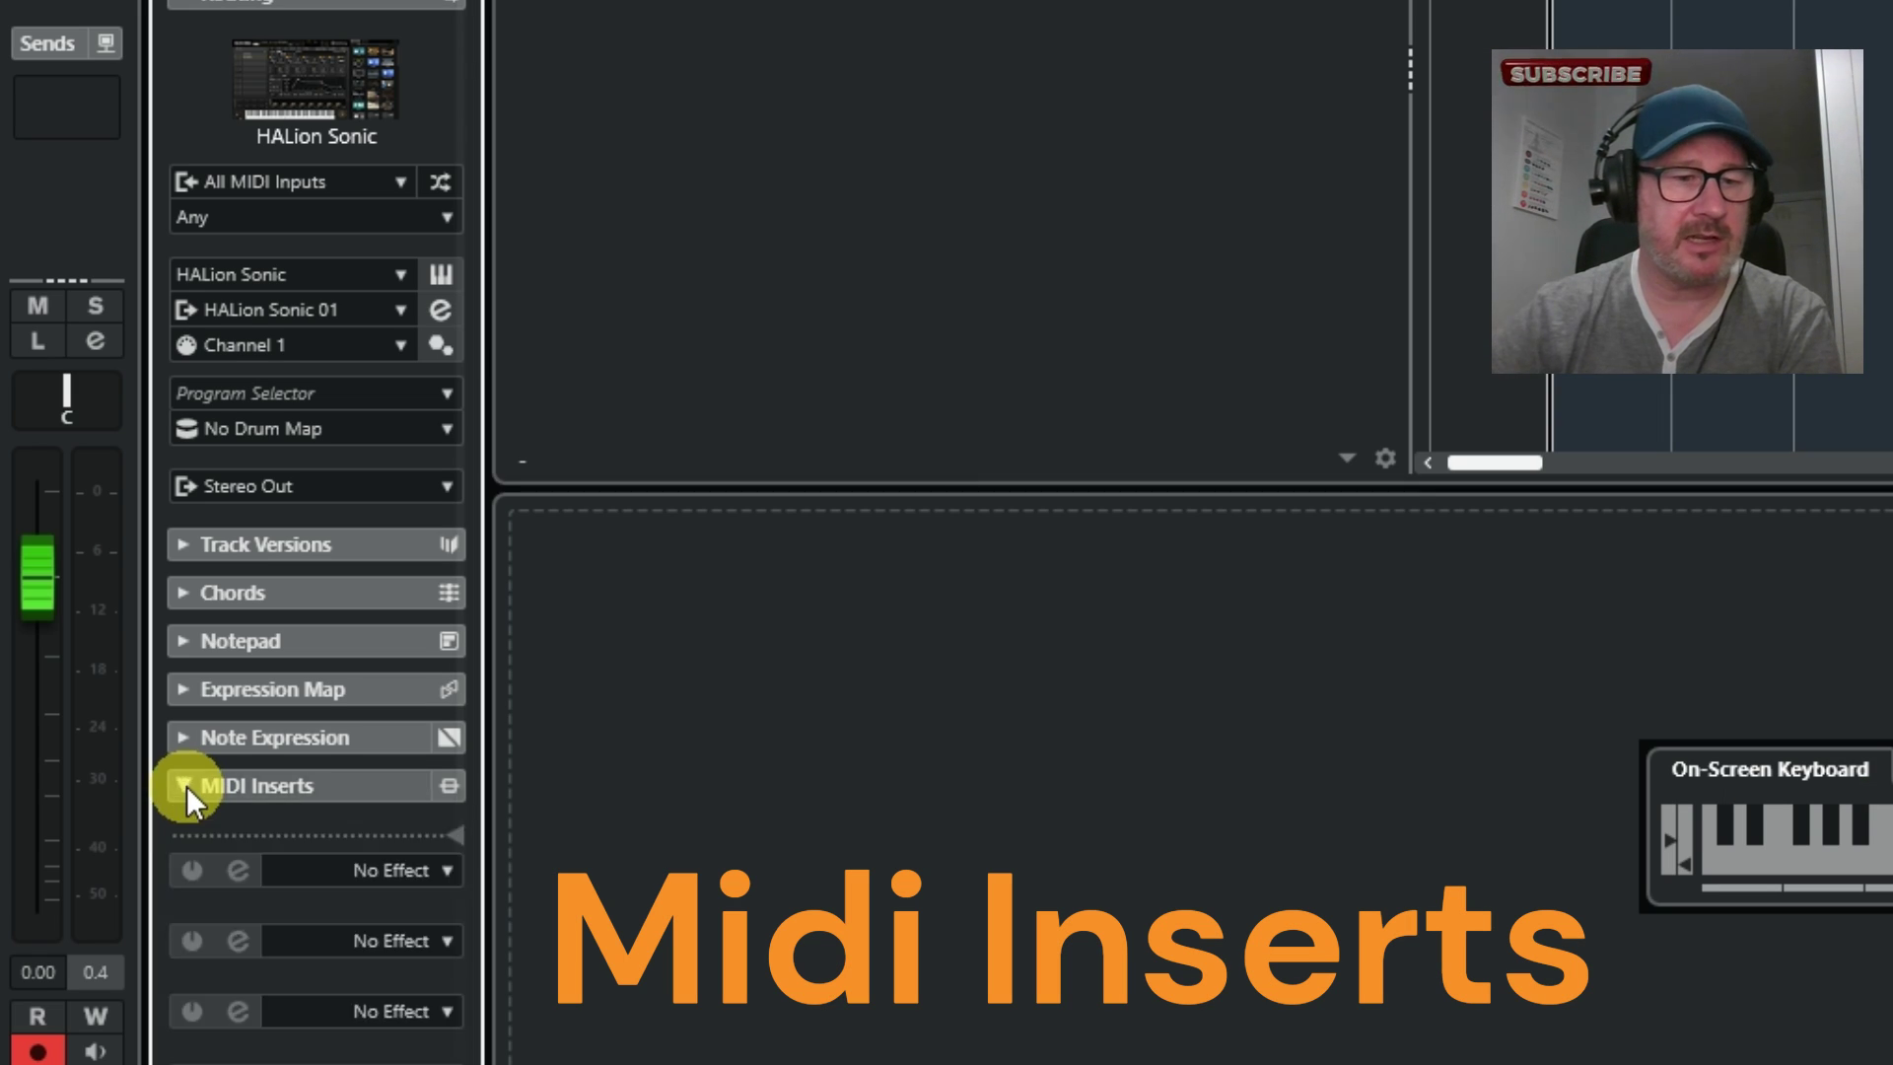
pyautogui.click(445, 869)
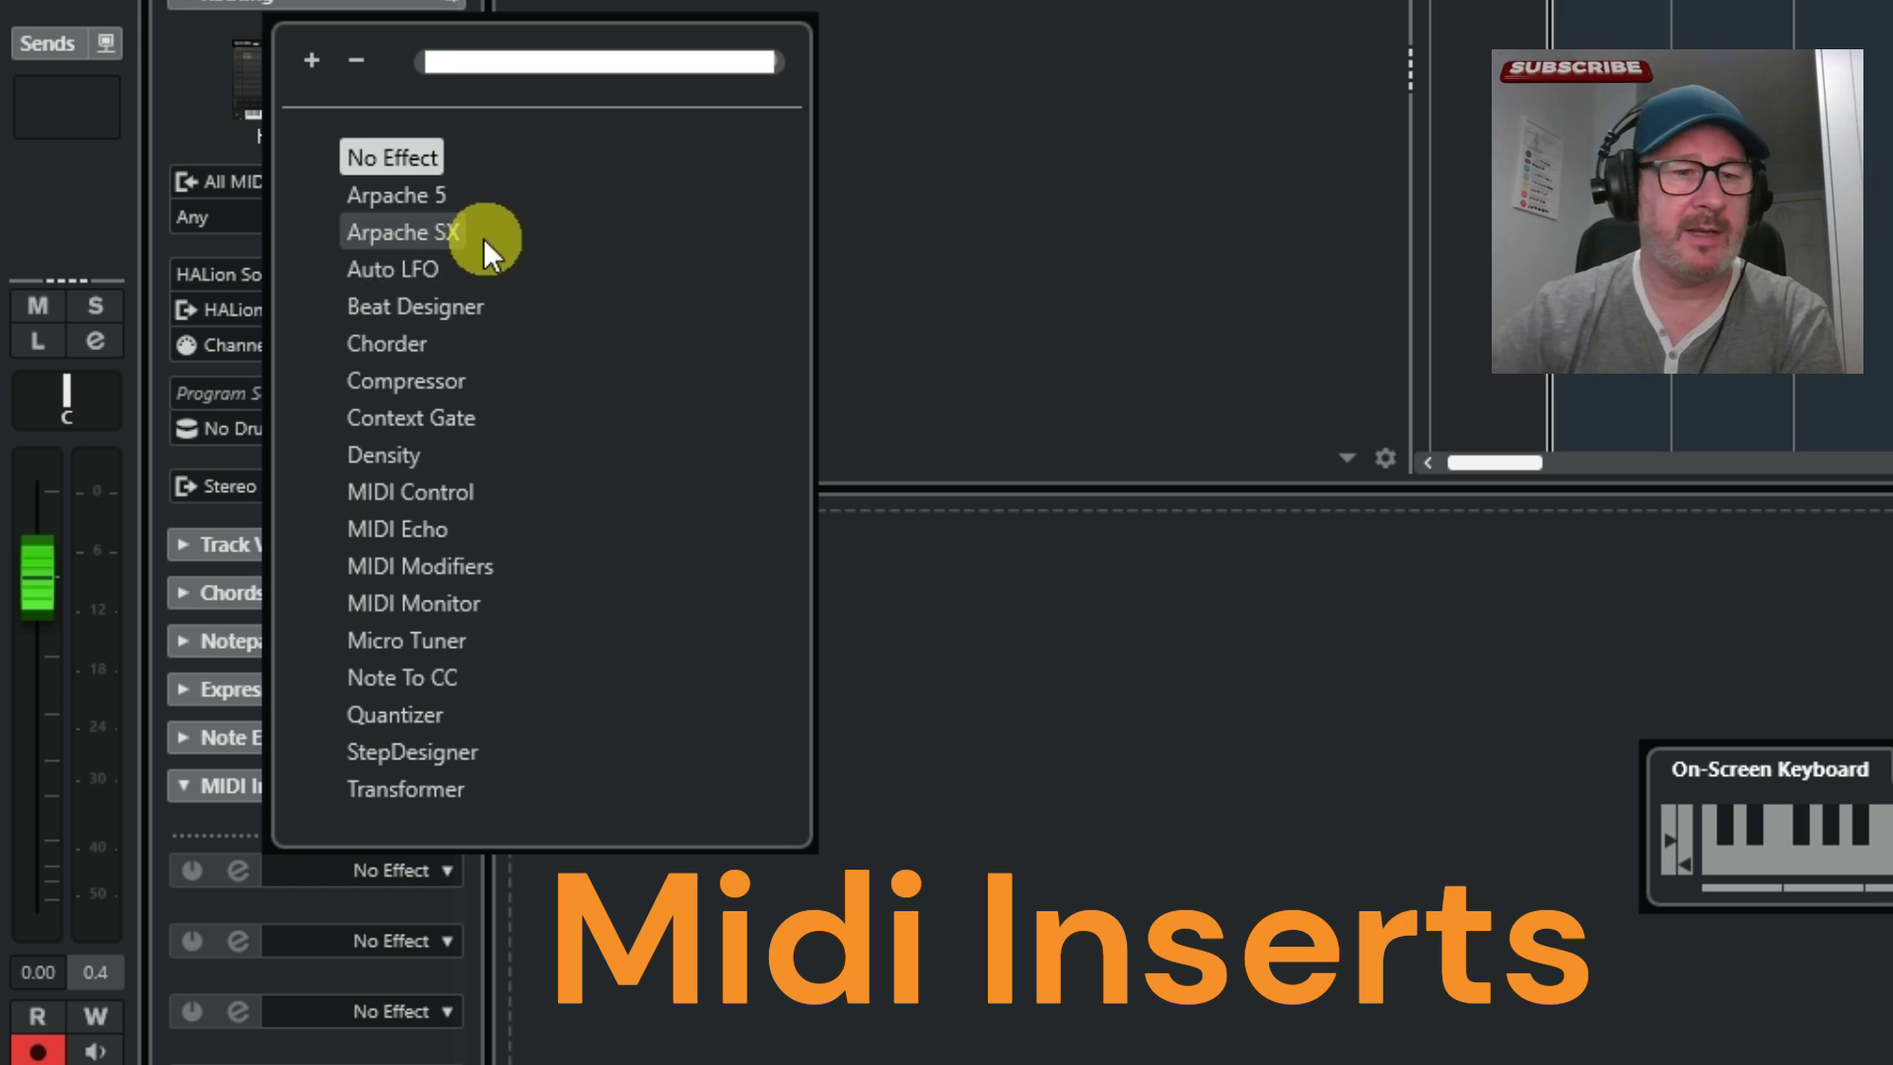
pyautogui.click(427, 758)
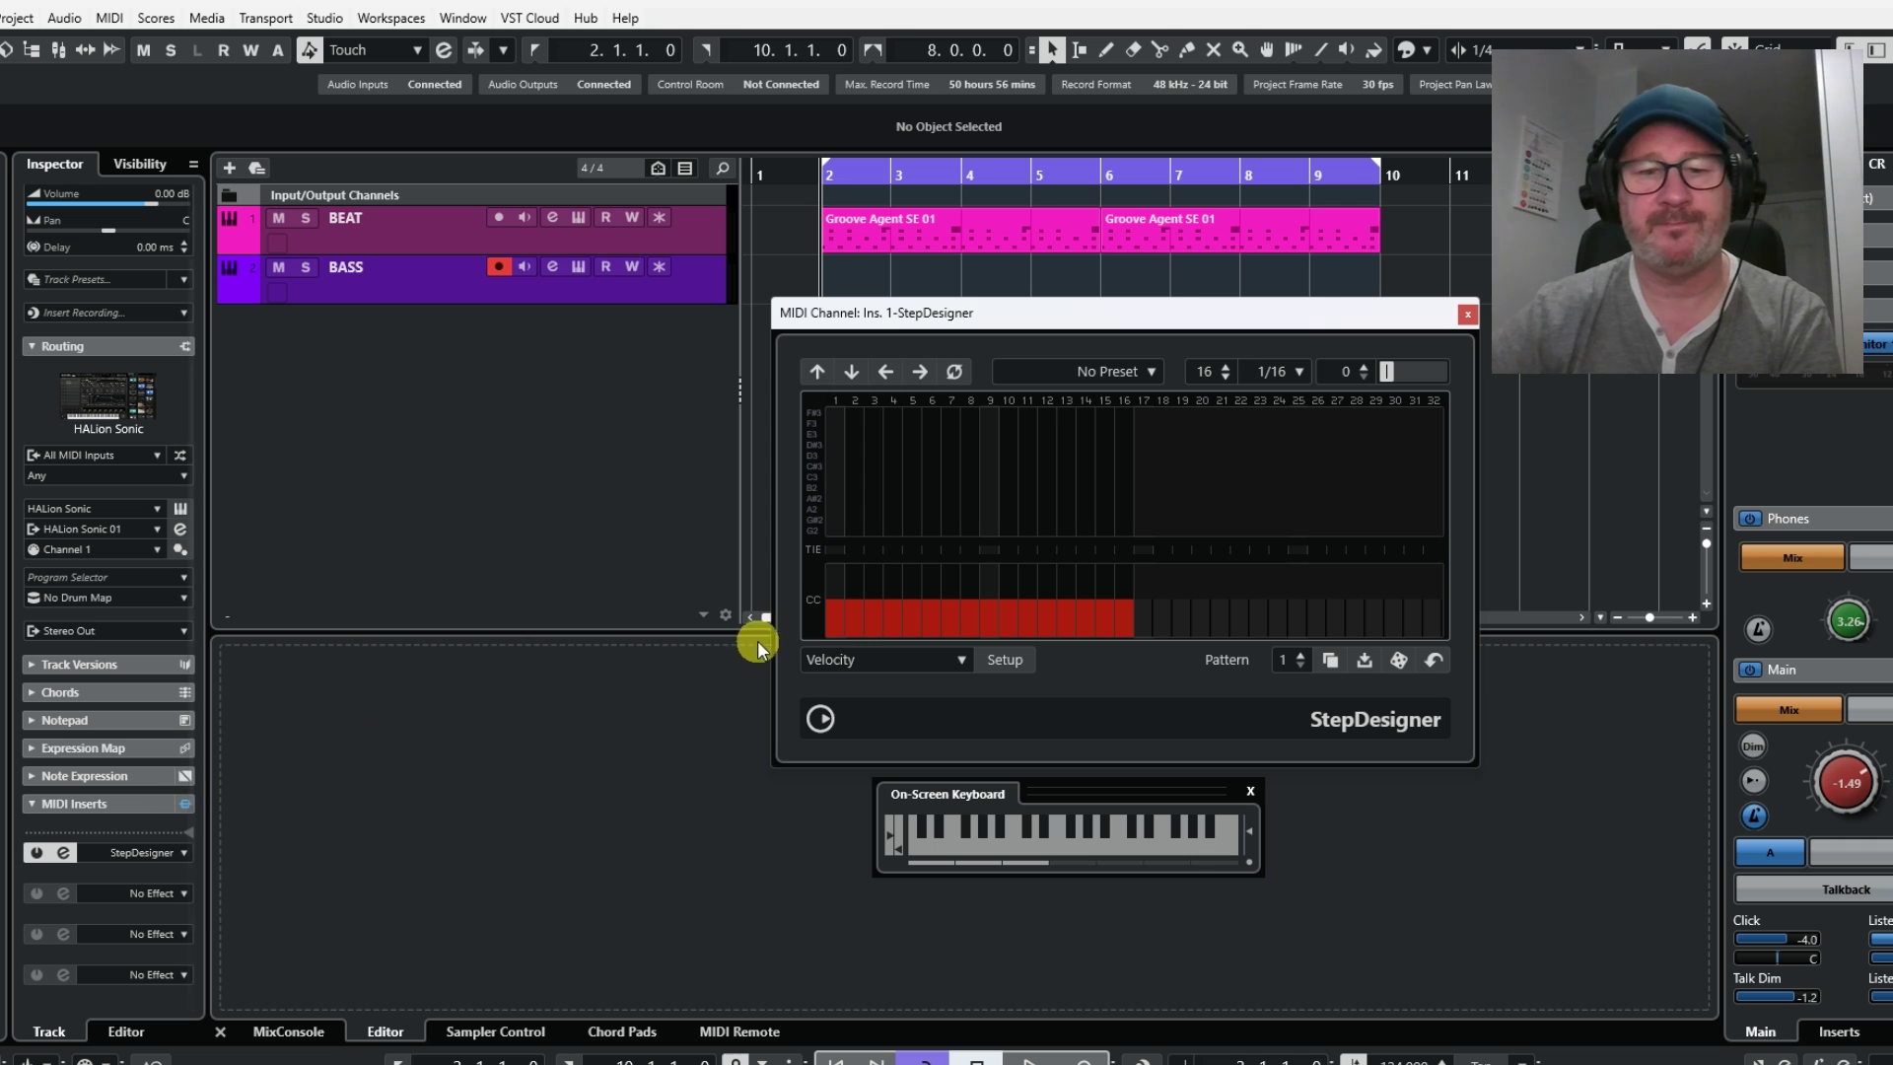
pyautogui.moveTo(1156, 315); pyautogui.dragTo(1180, 304)
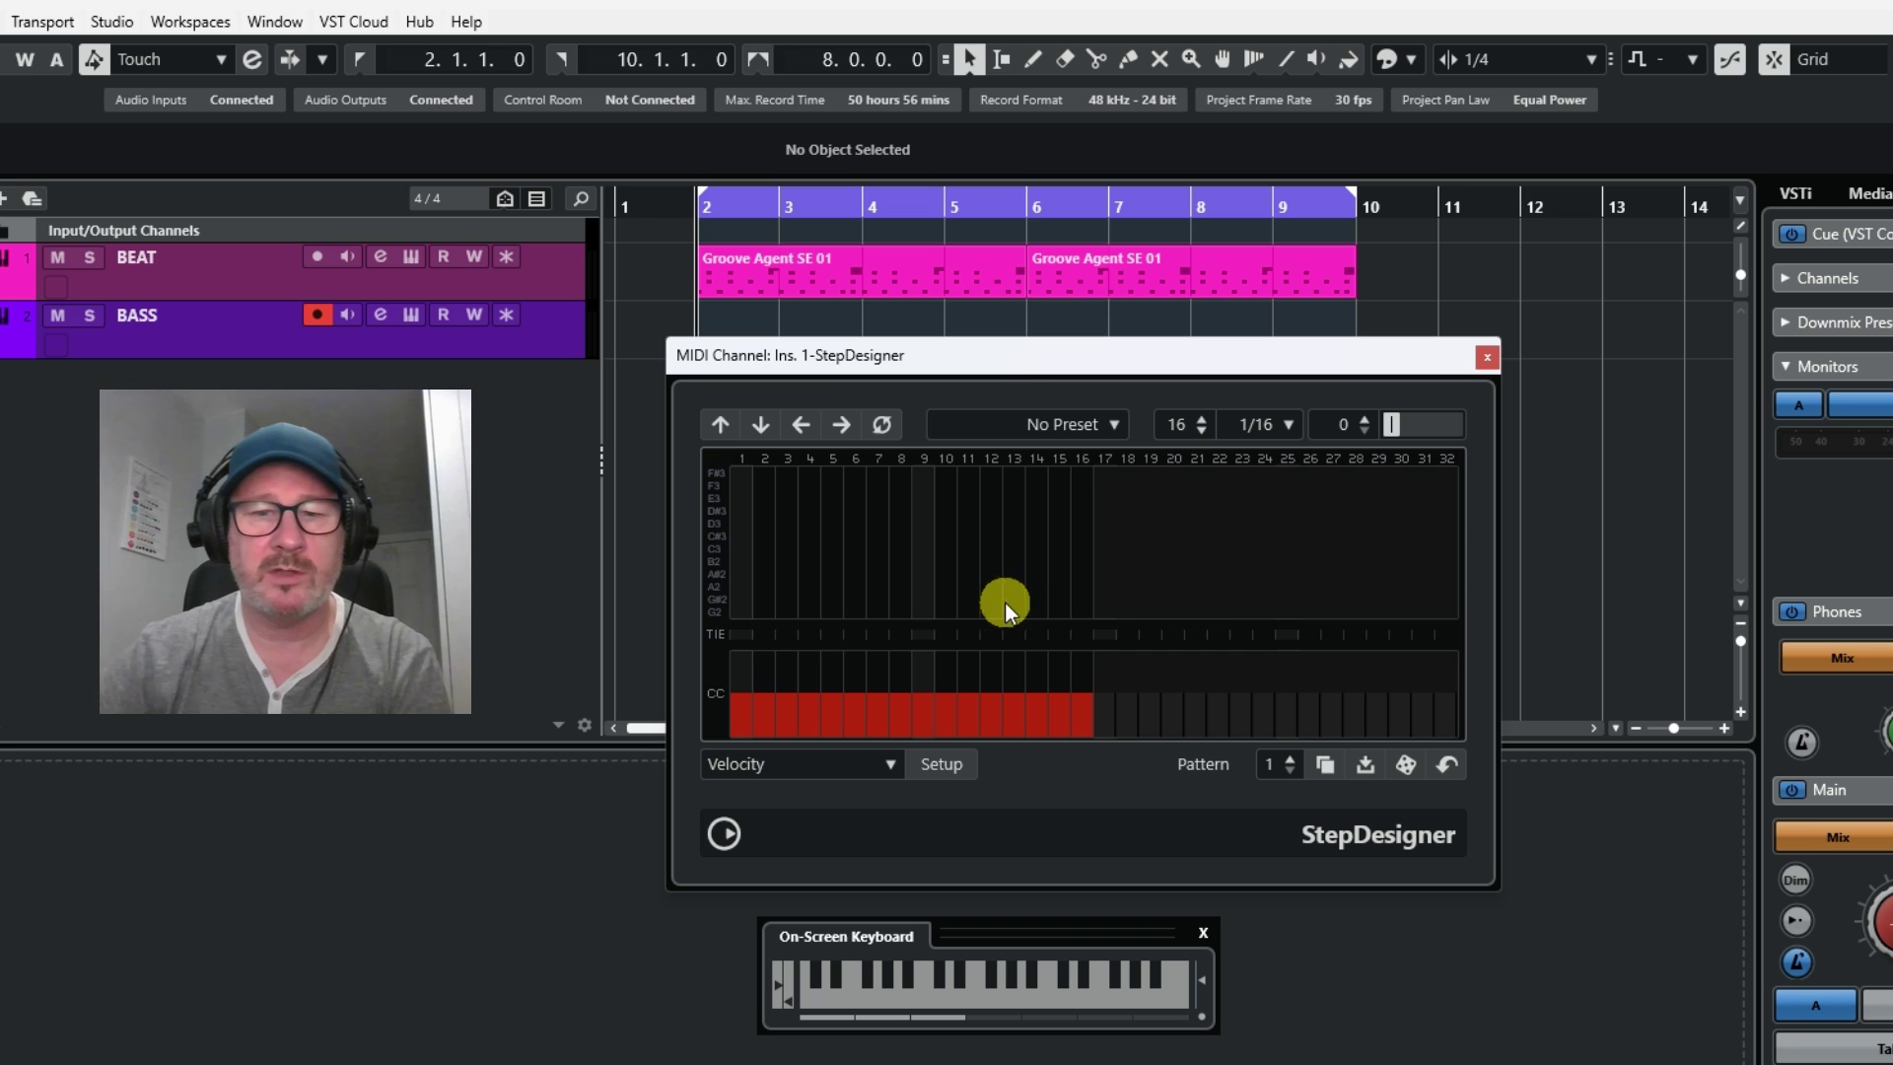
pyautogui.scroll(-2, 735, 570)
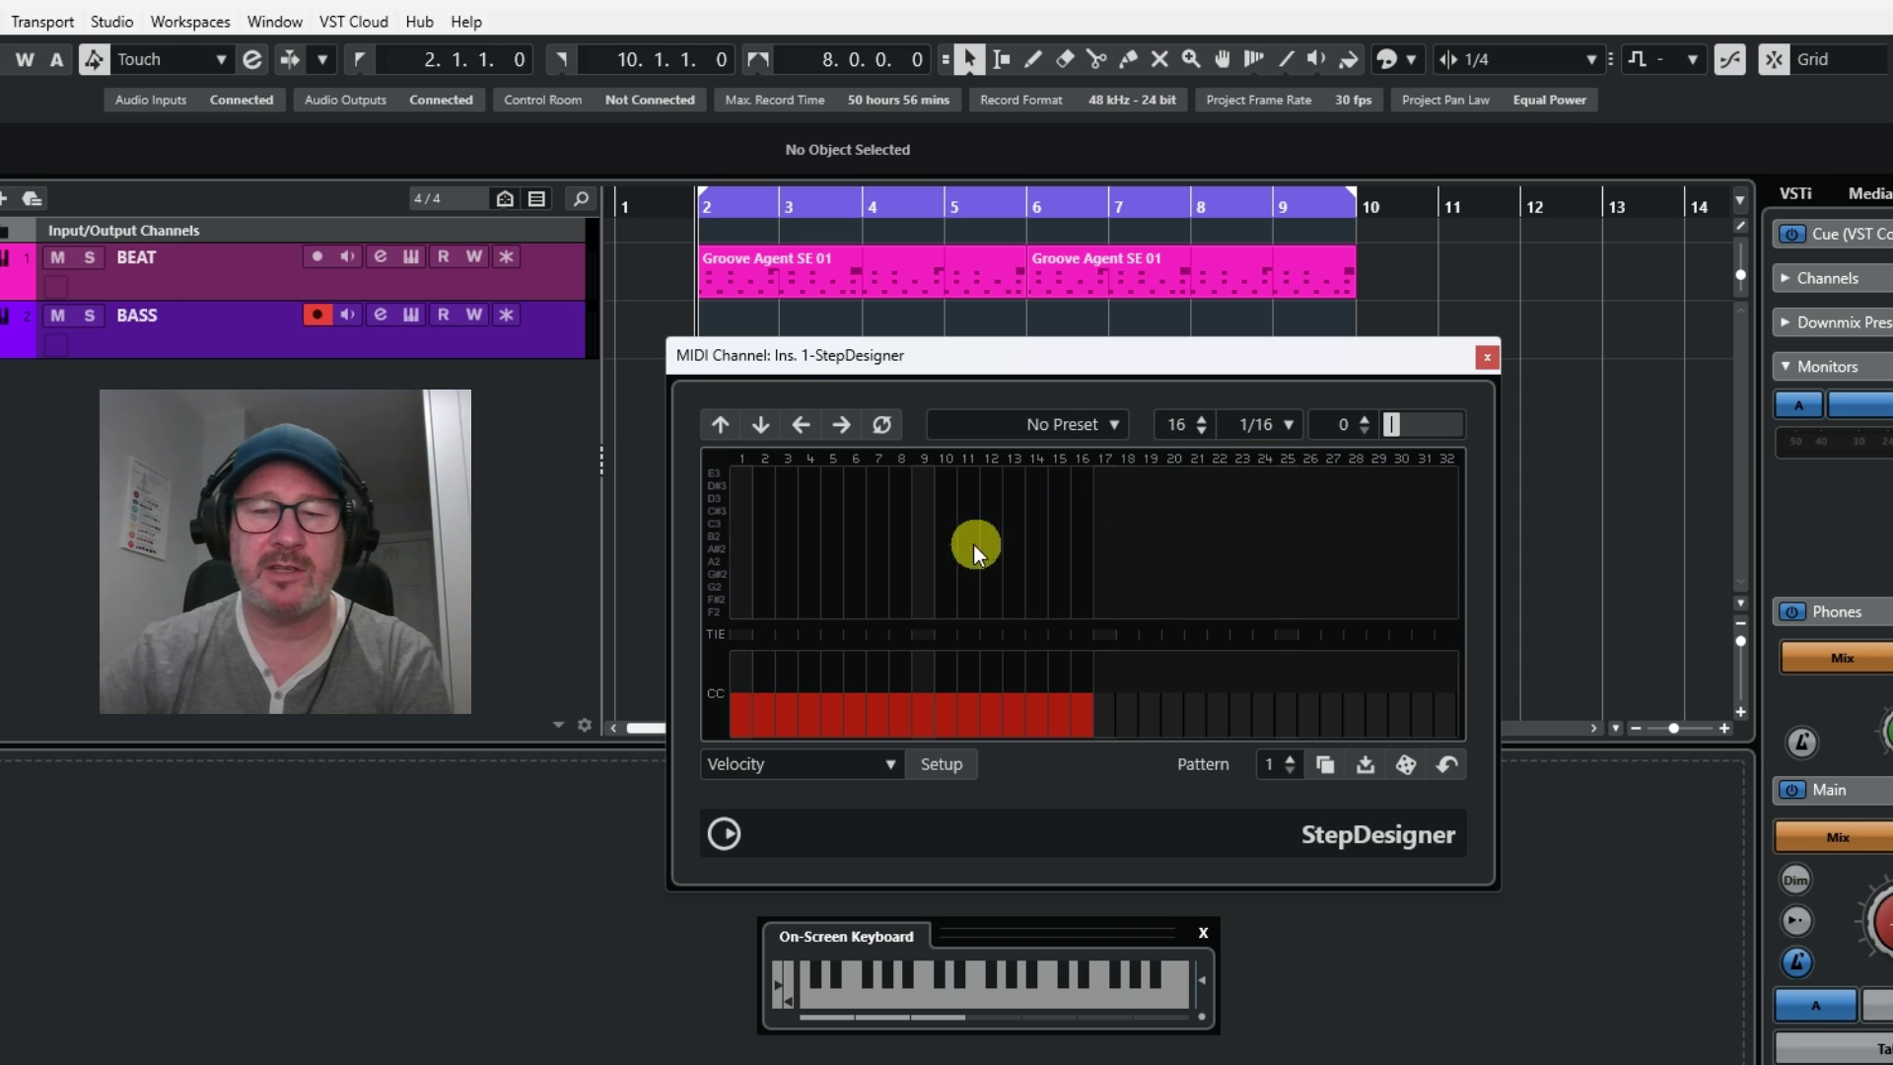
# - Try a shorter pattern length in StepDesigner and return the number of steps to 16
pyautogui.click(1202, 432)
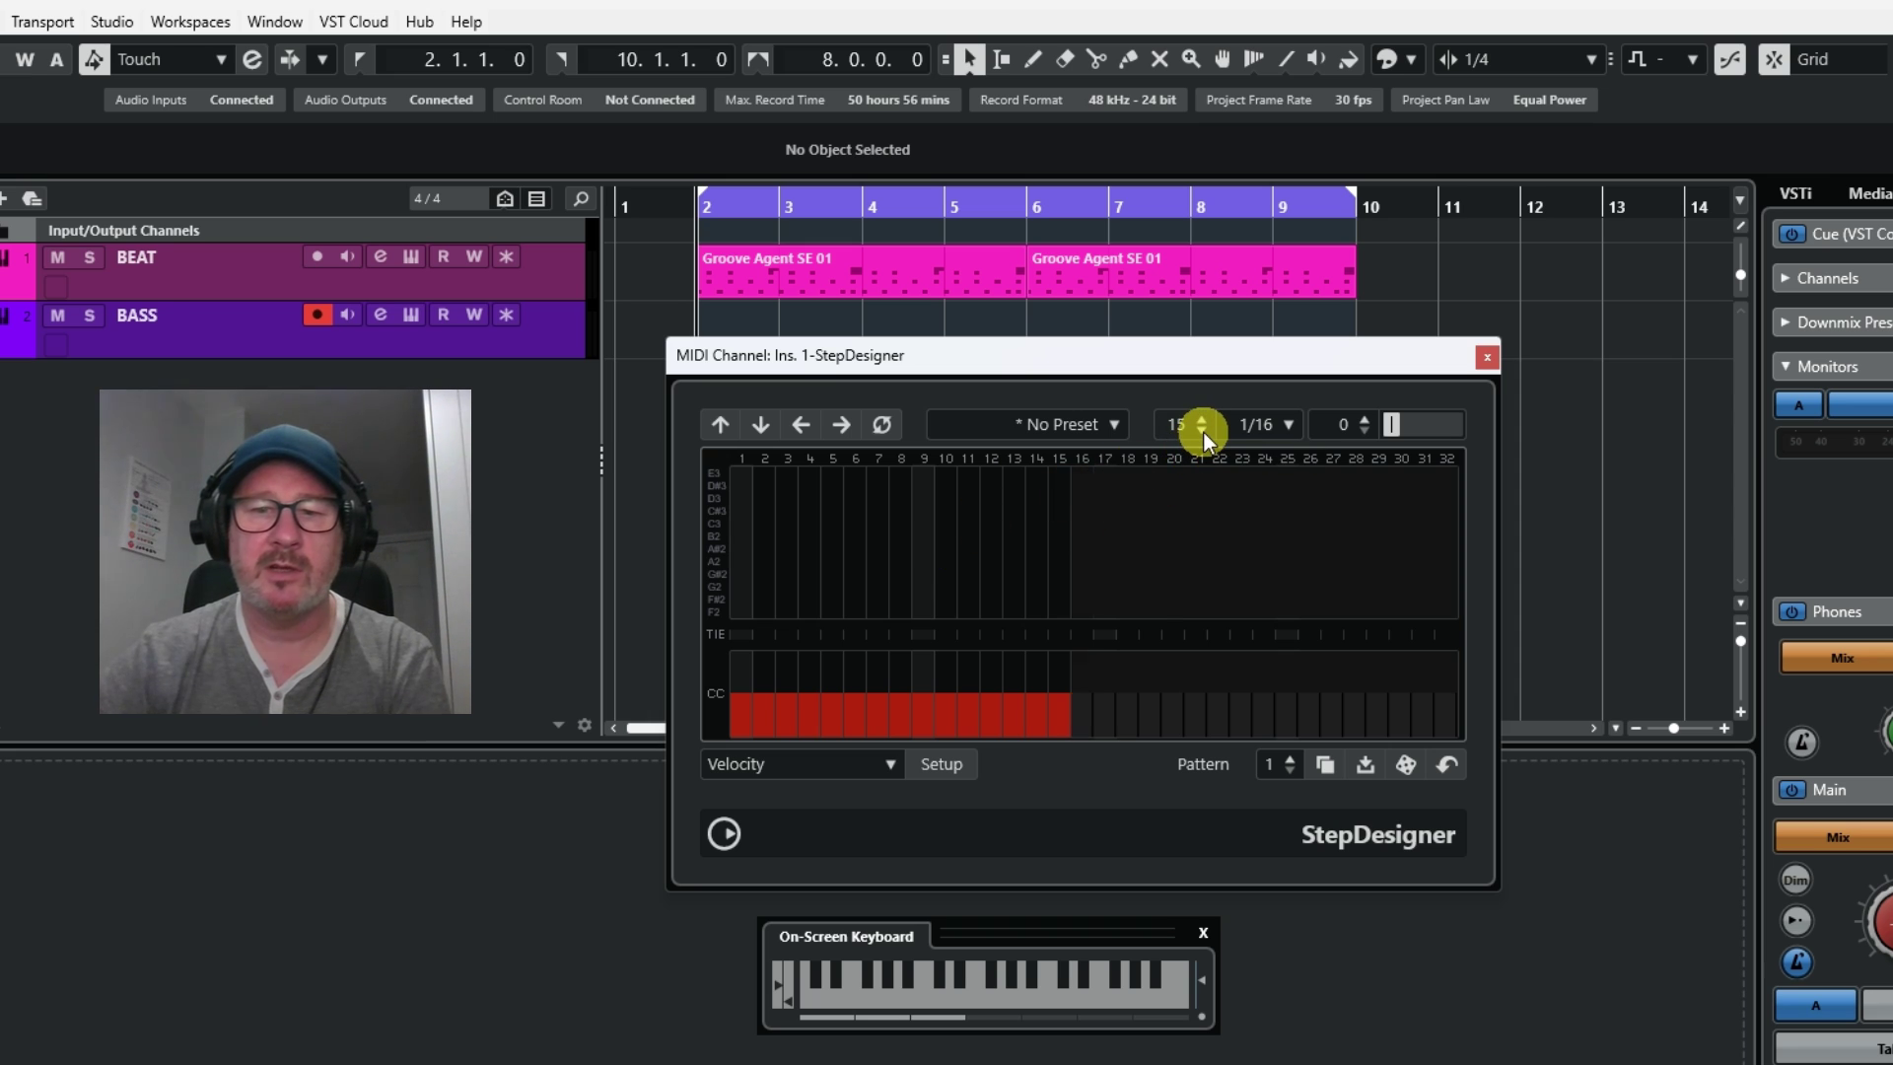
pyautogui.click(1202, 431)
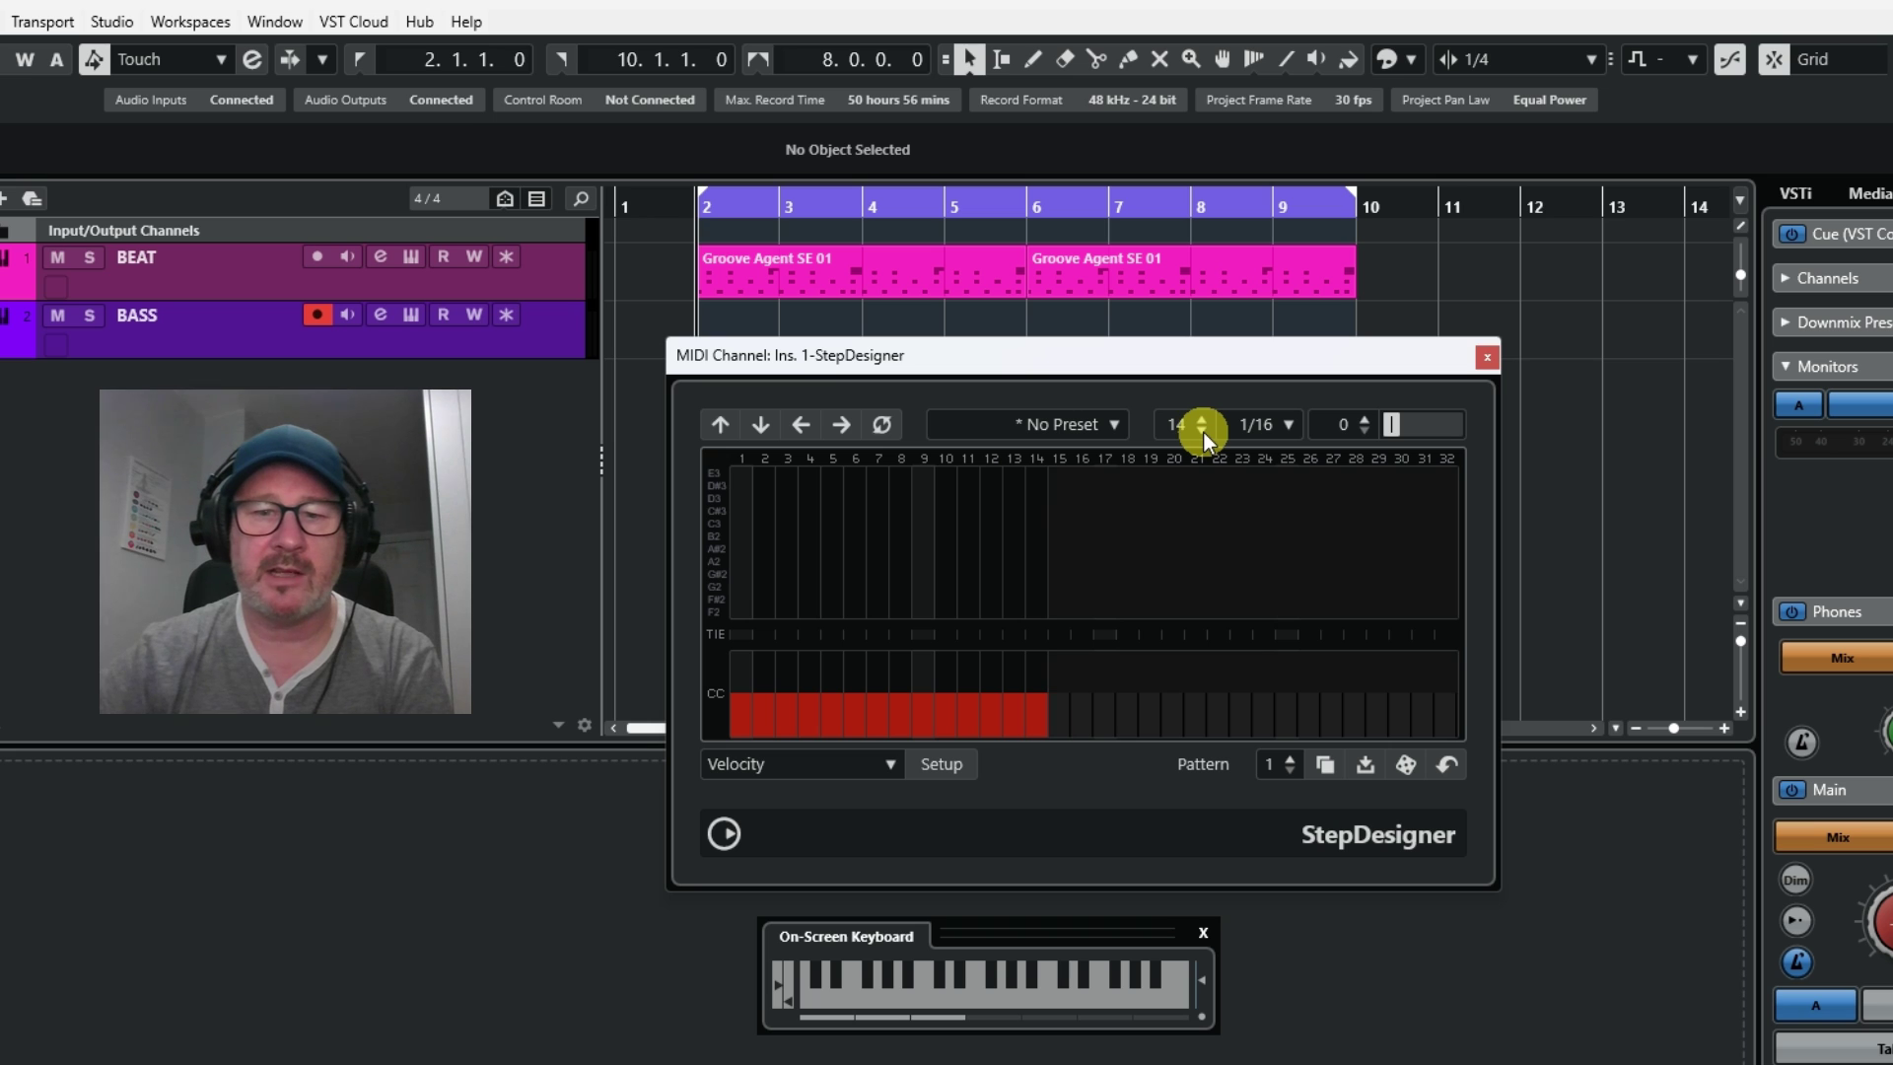
pyautogui.click(1202, 433)
pyautogui.click(1203, 430)
pyautogui.click(1204, 424)
pyautogui.click(1205, 425)
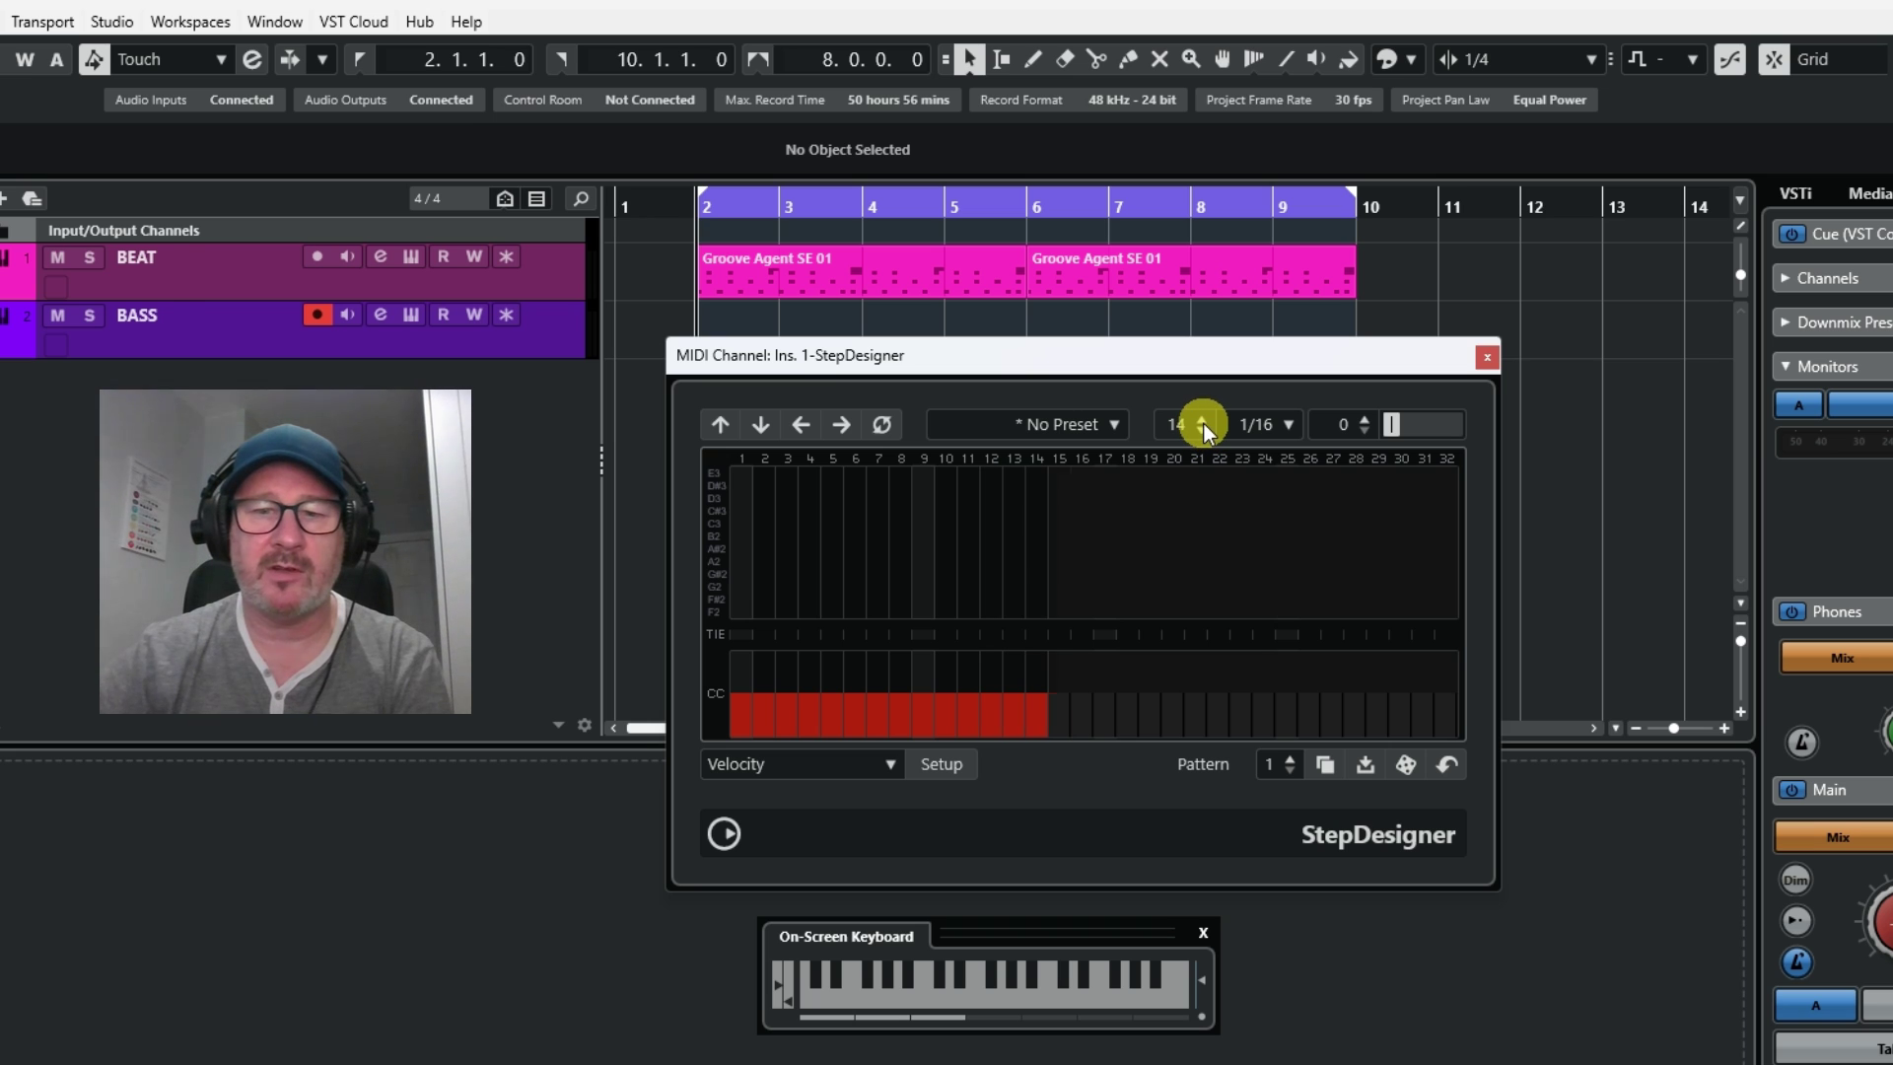
pyautogui.click(1203, 425)
pyautogui.click(1204, 425)
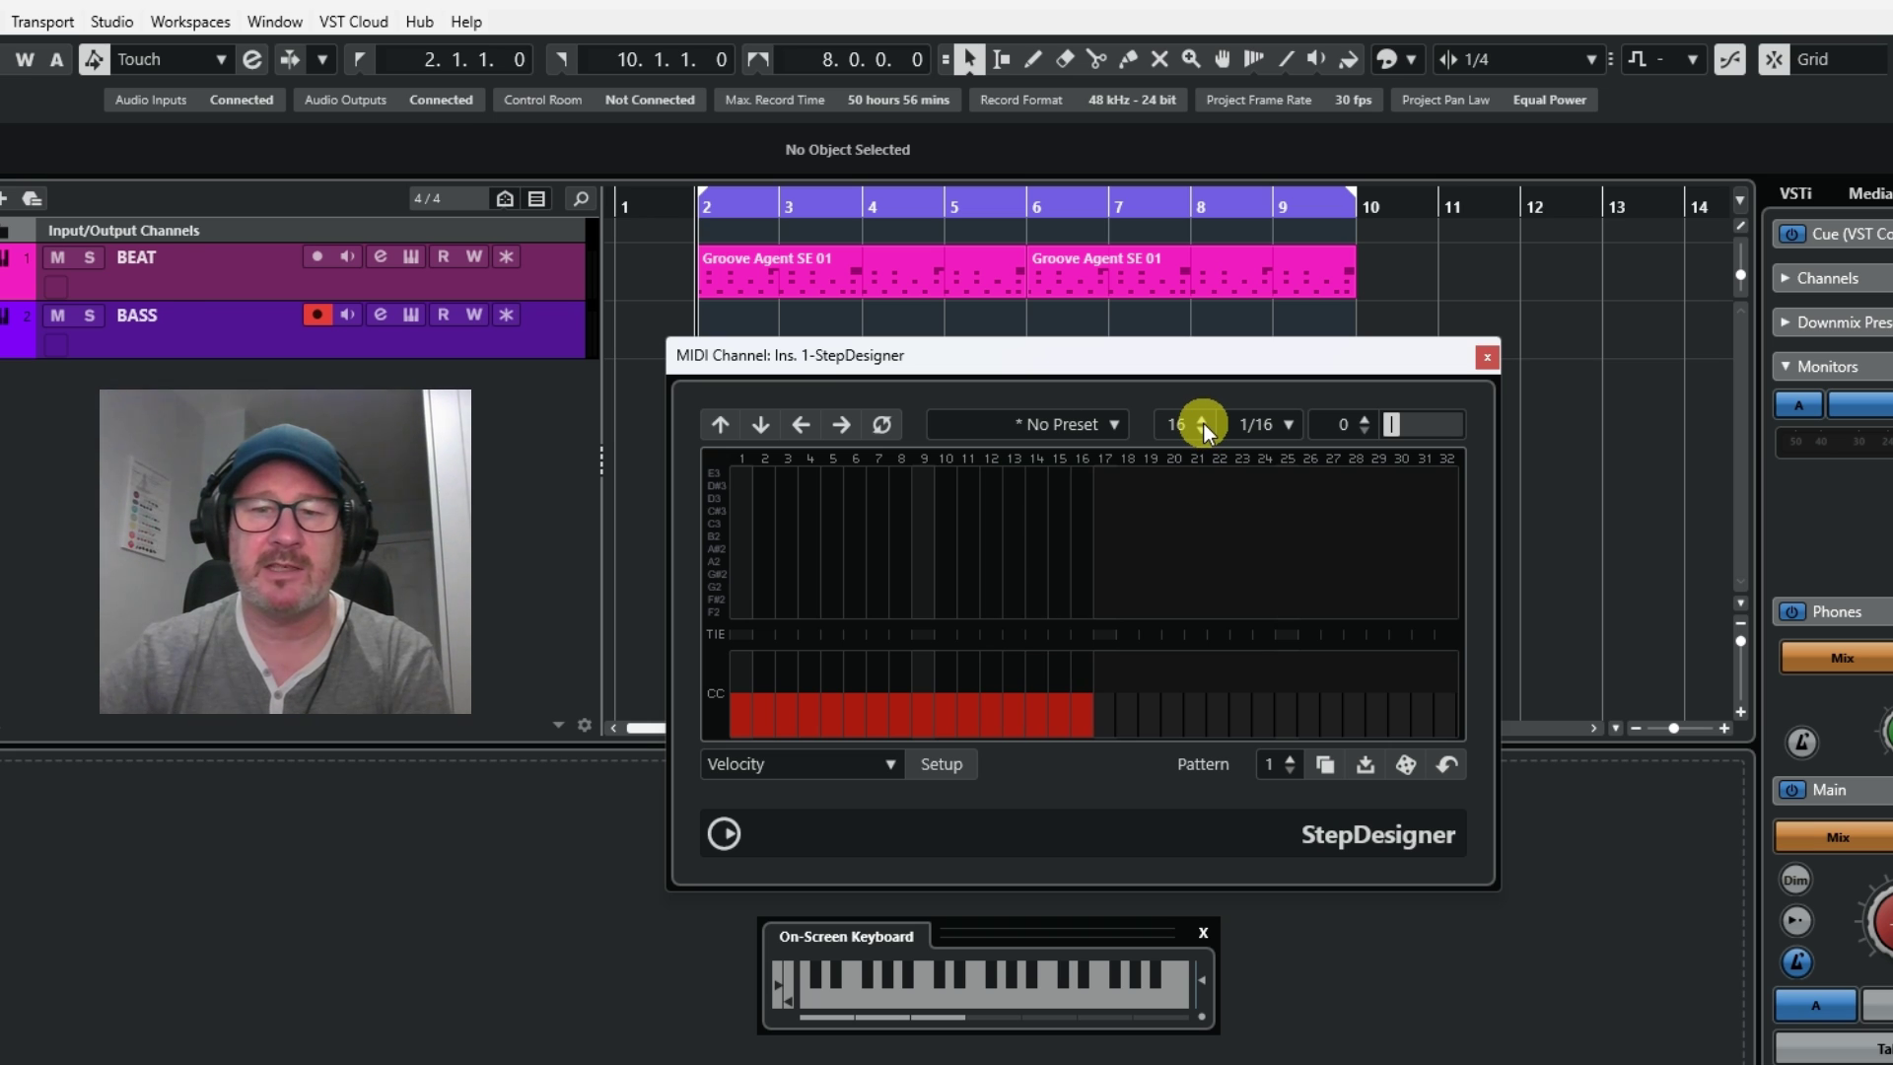
# - Try a step size of 1/2 for the pattern and switch it to 1/8
pyautogui.click(1285, 423)
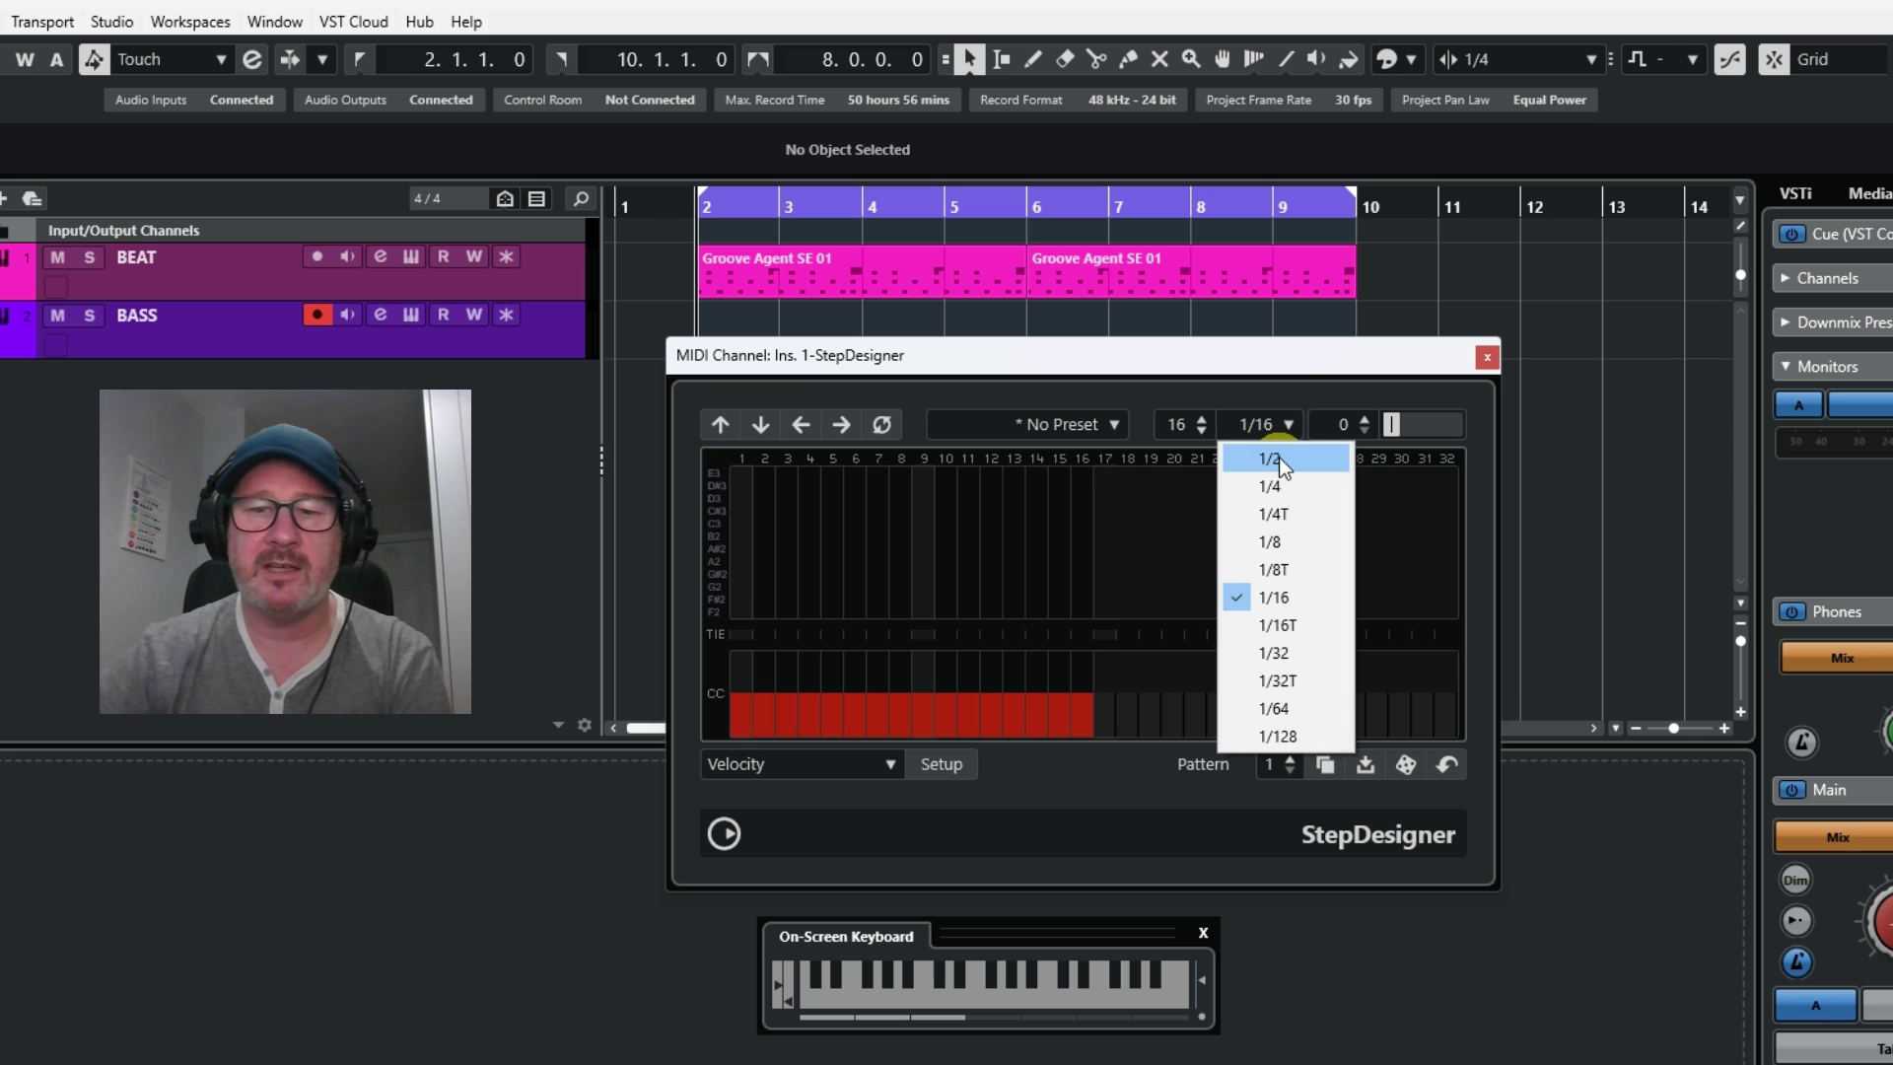
pyautogui.click(1280, 458)
pyautogui.click(1289, 424)
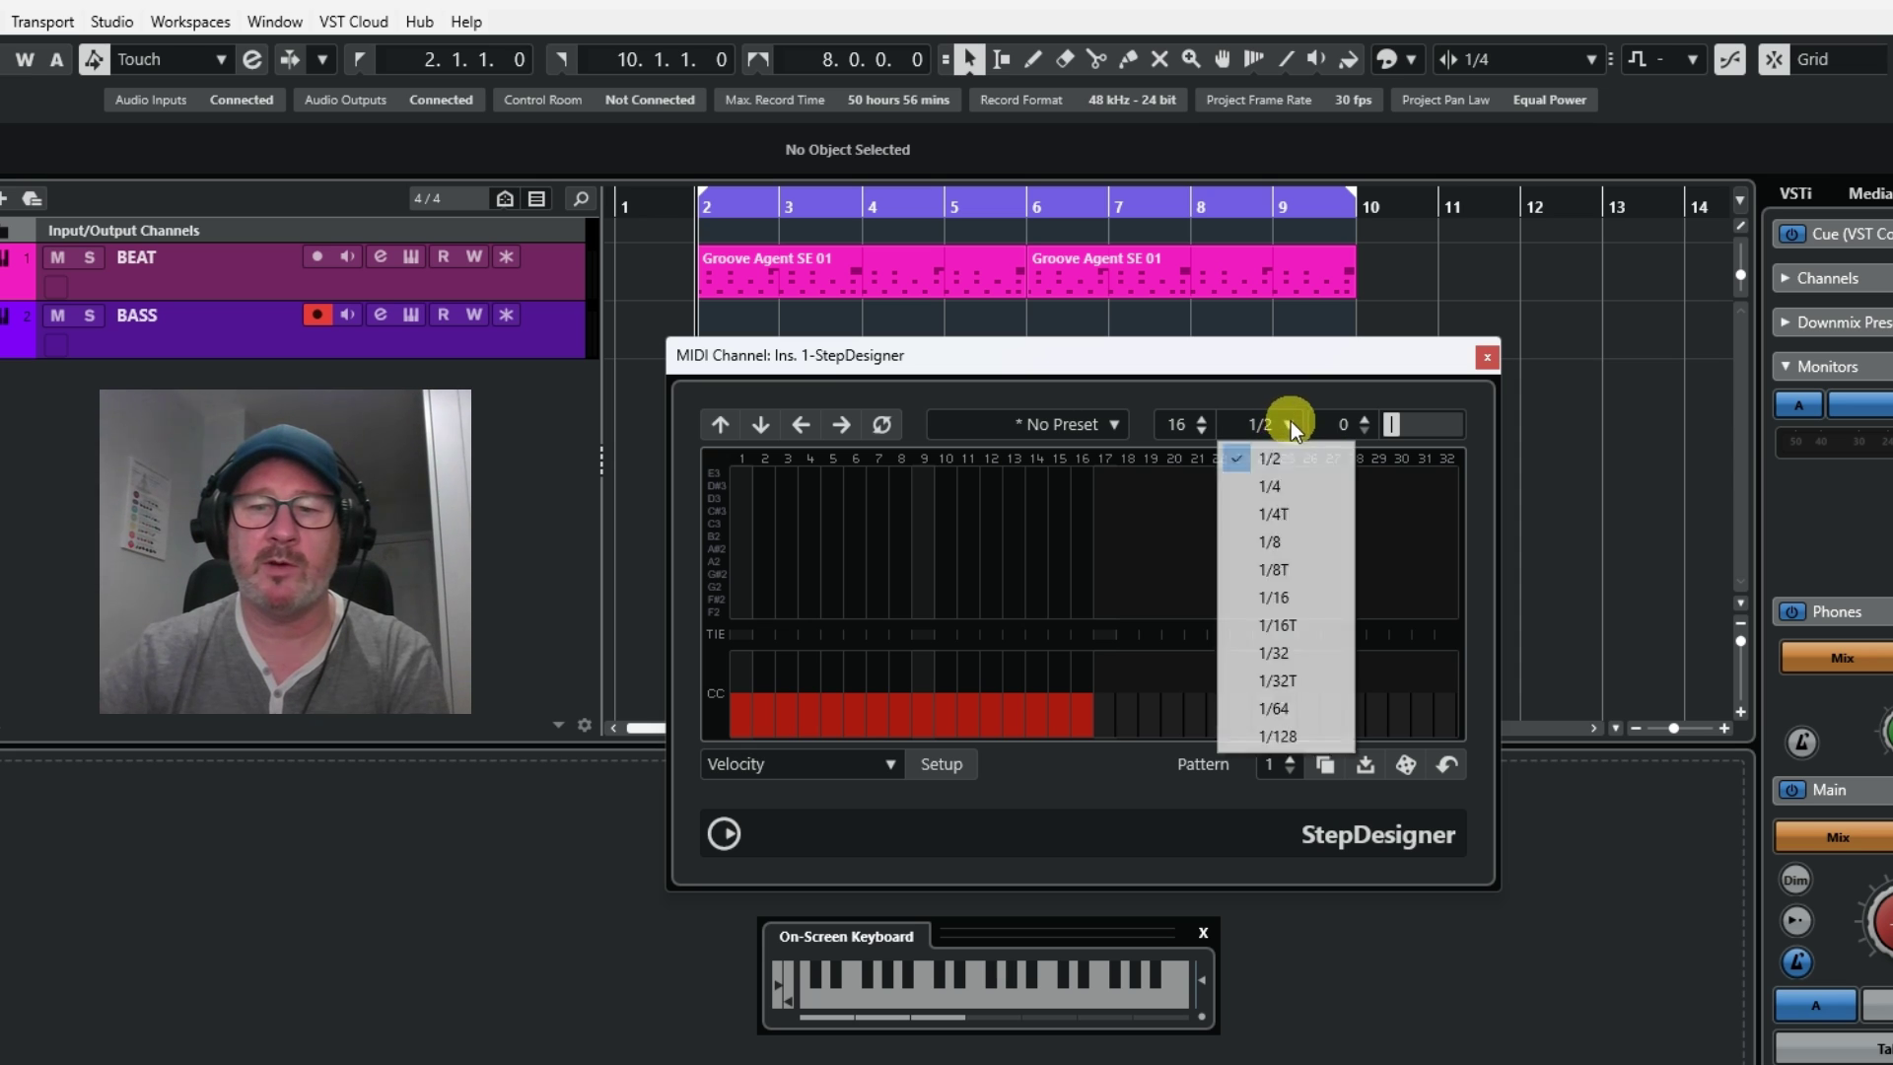
pyautogui.click(1271, 542)
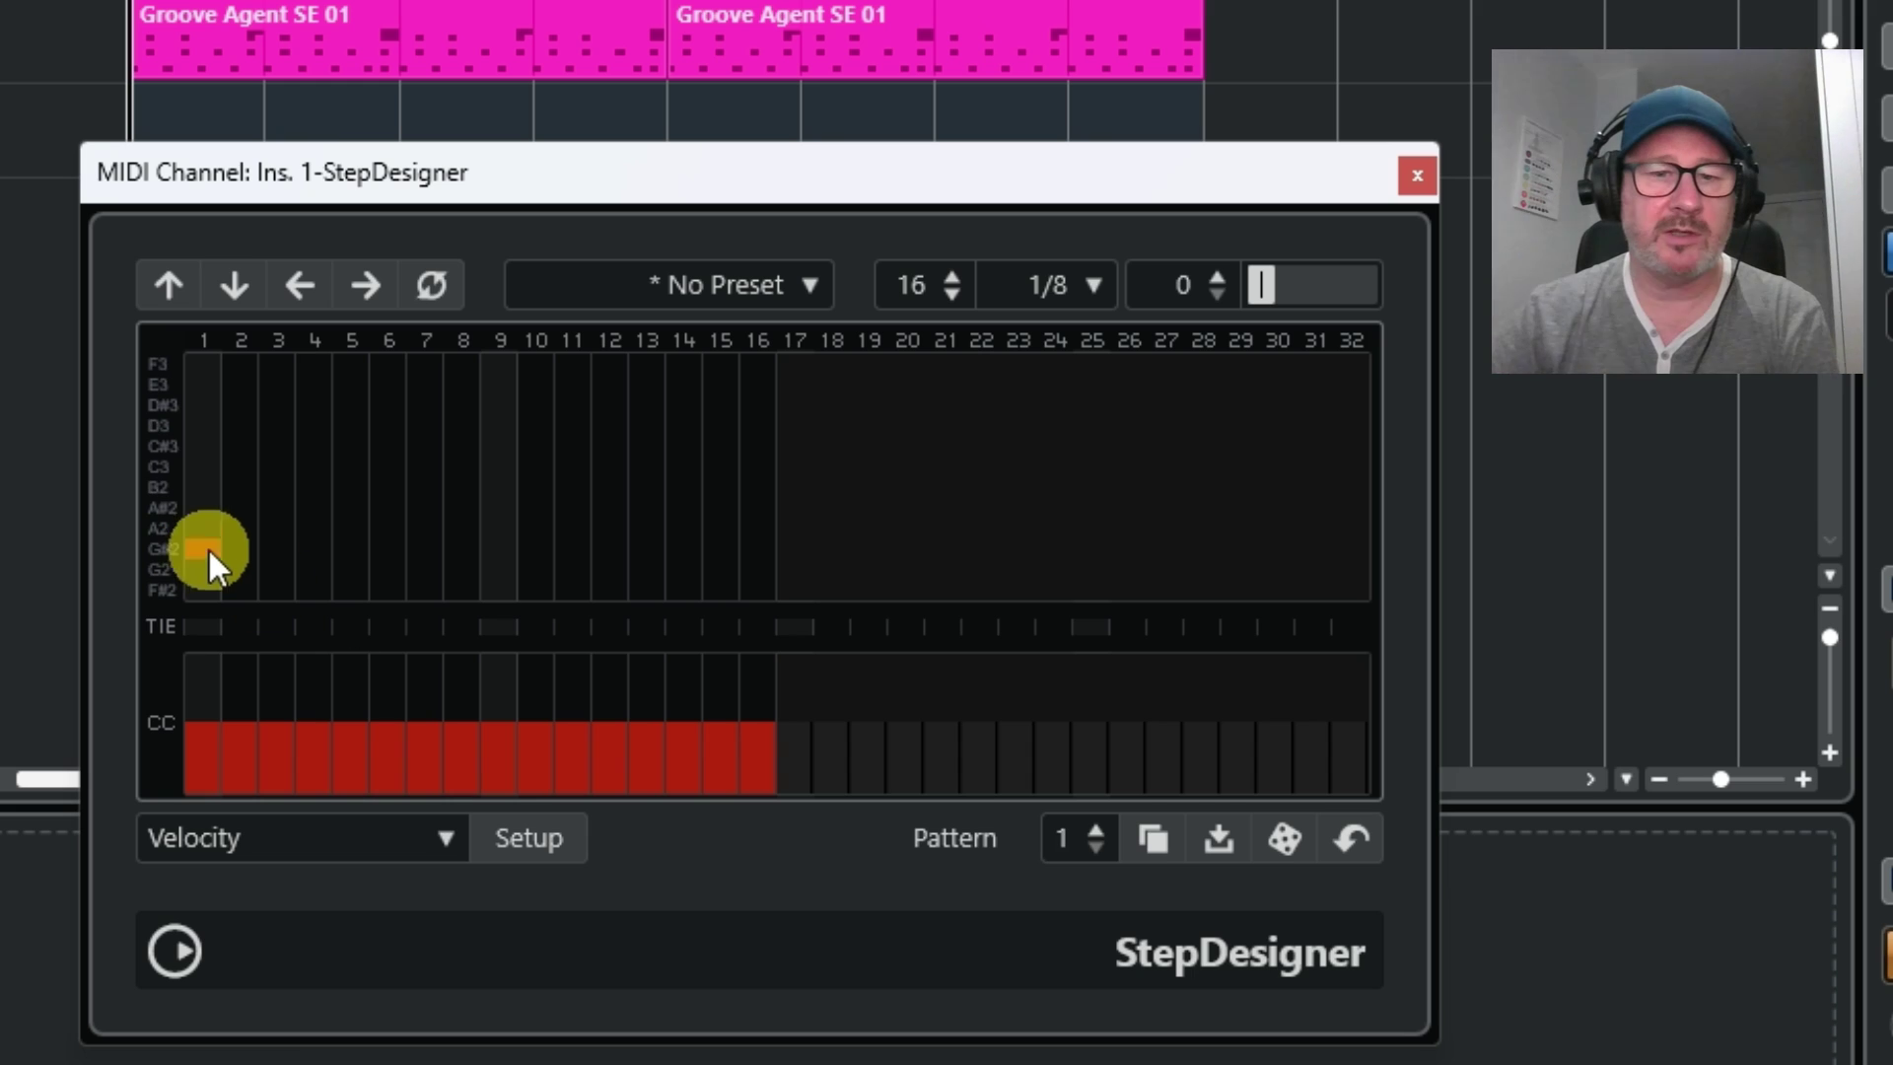
# - Remove the G#2 note on step 1, enter G2 notes on all 16 steps and play back the pattern
pyautogui.click(745, 587)
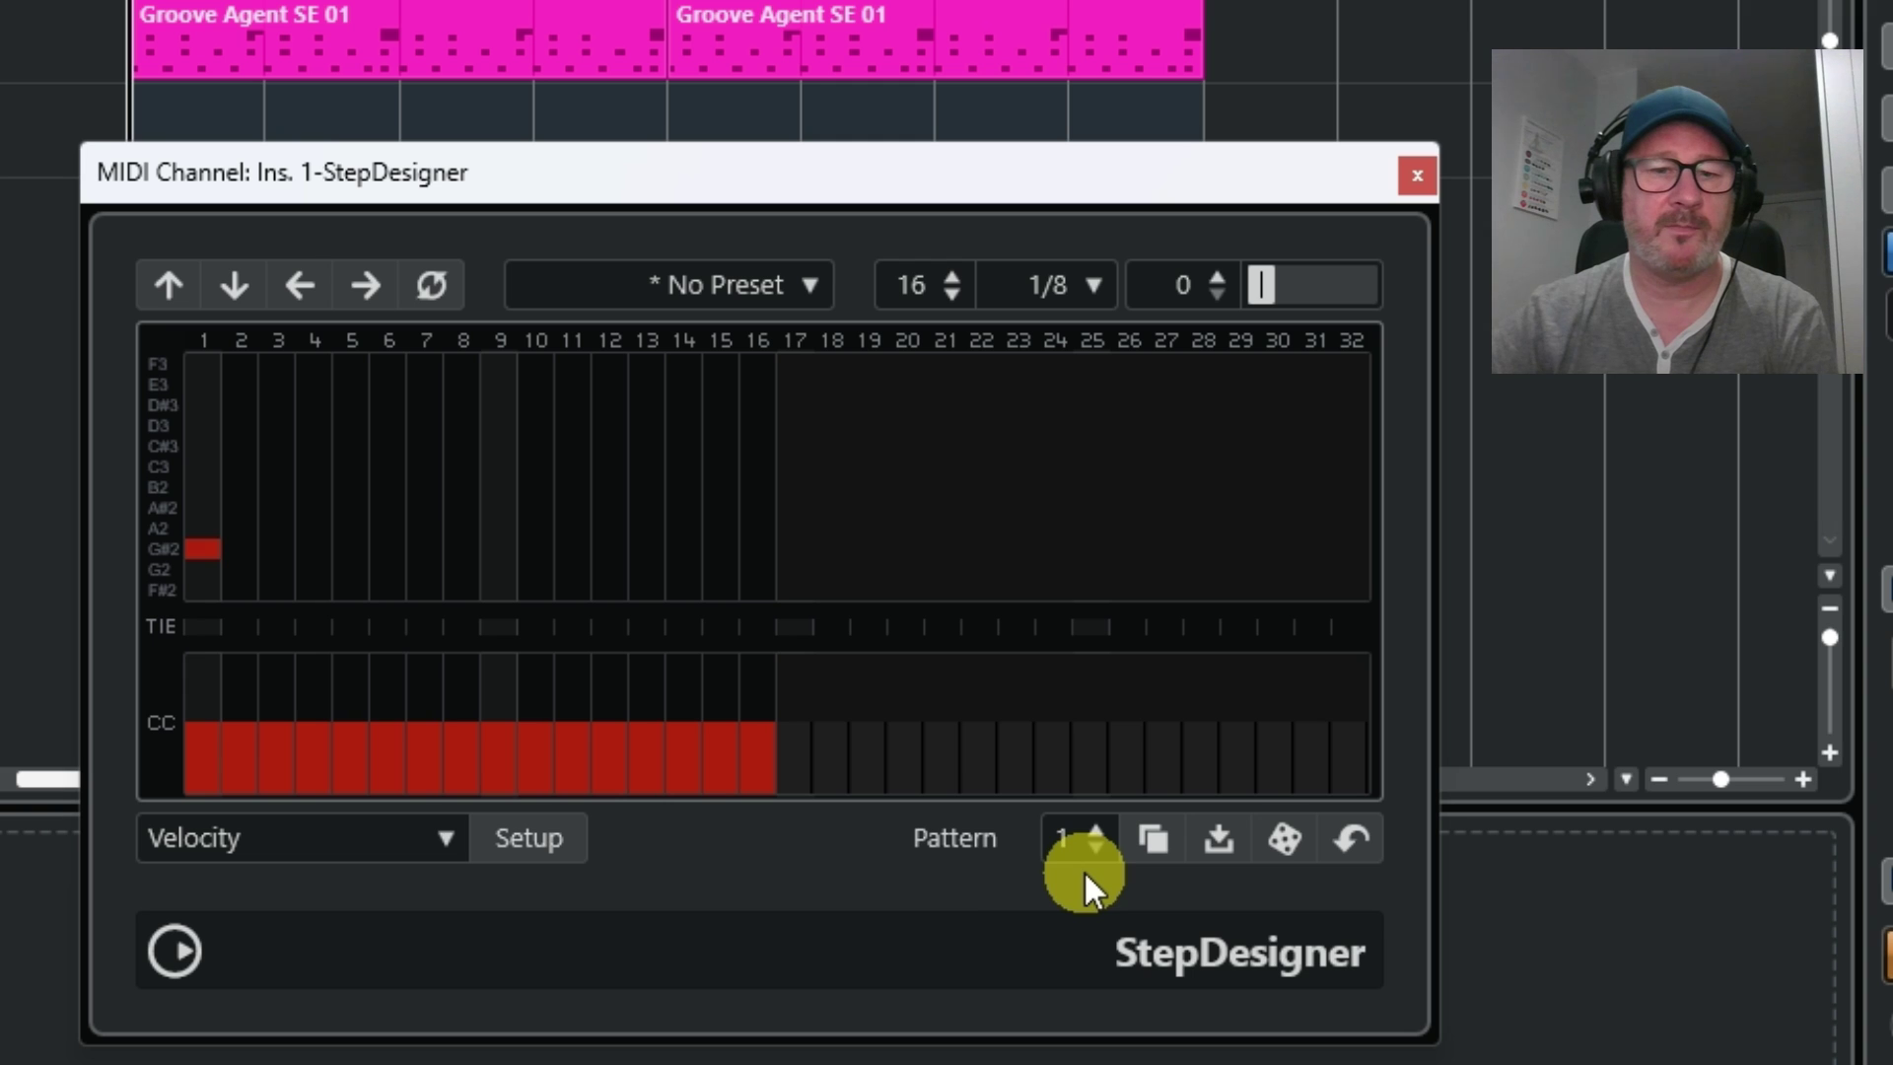
pyautogui.click(202, 548)
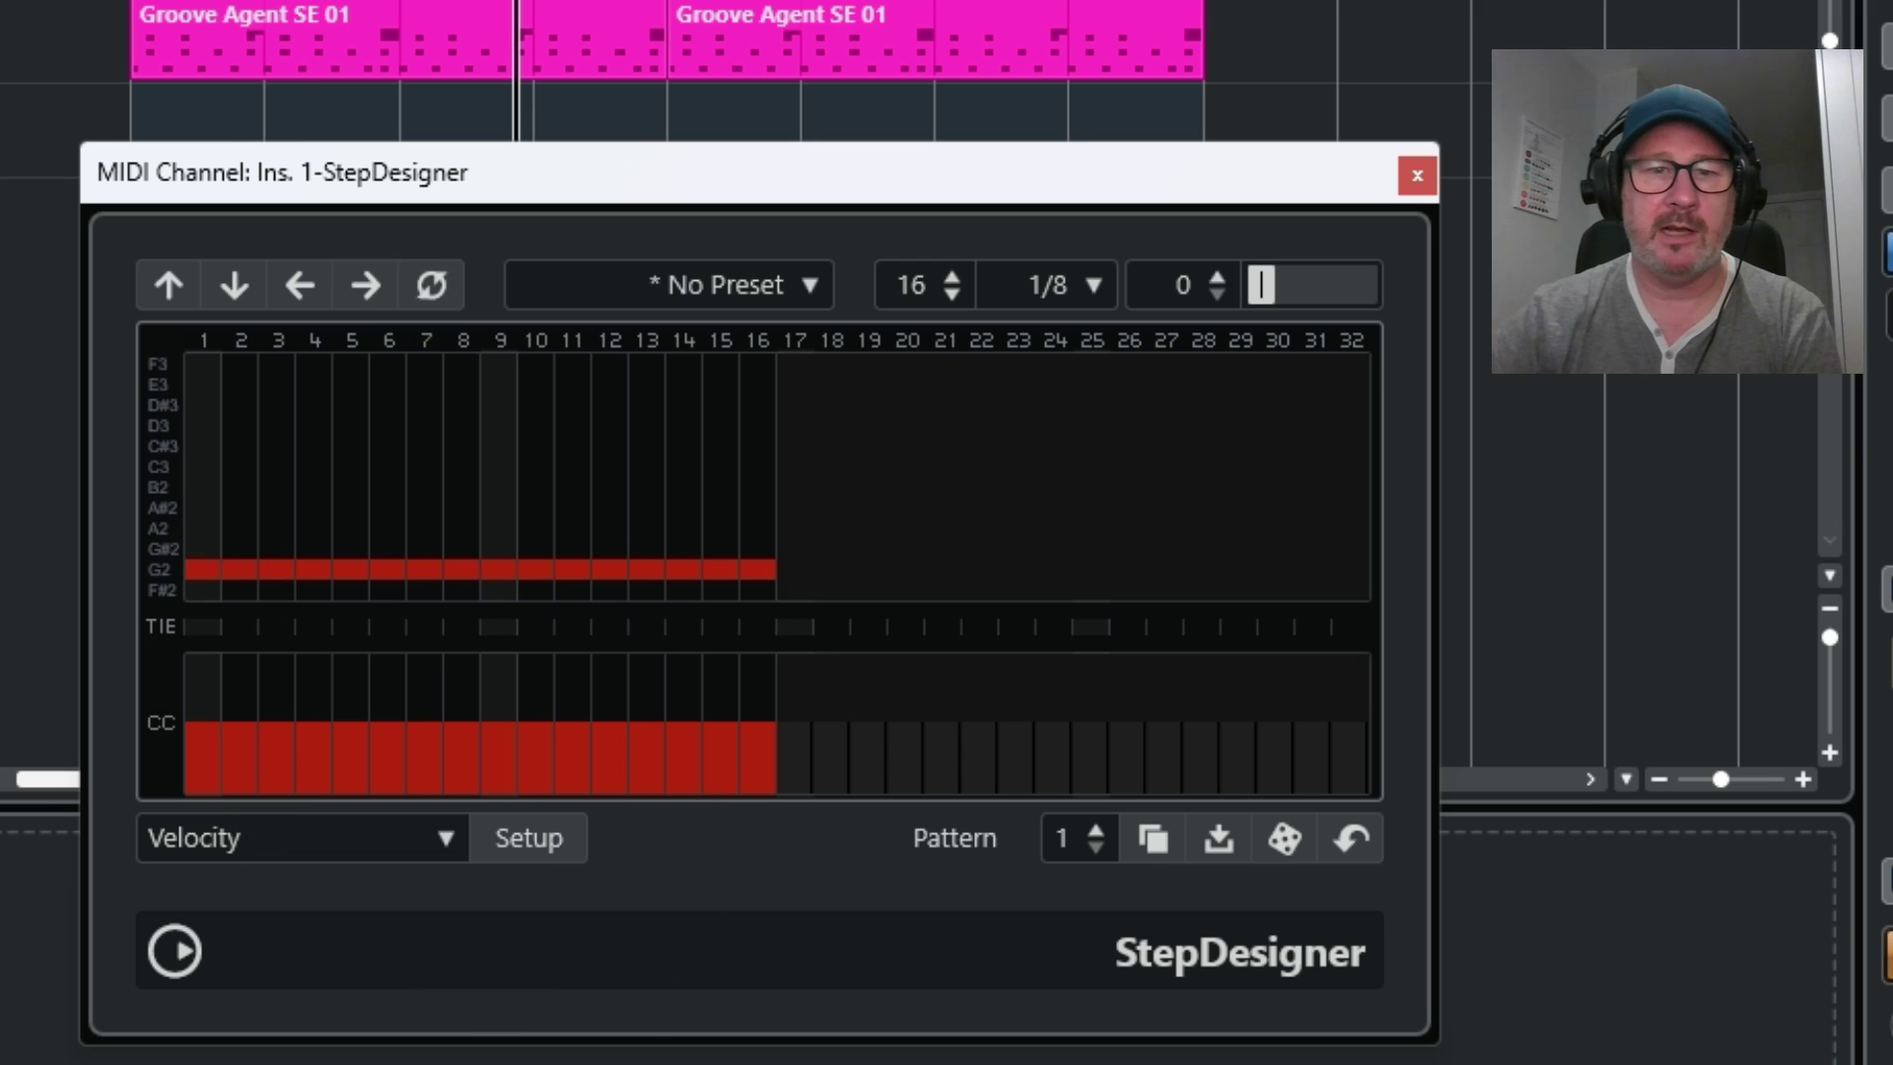
pyautogui.click(134, 44)
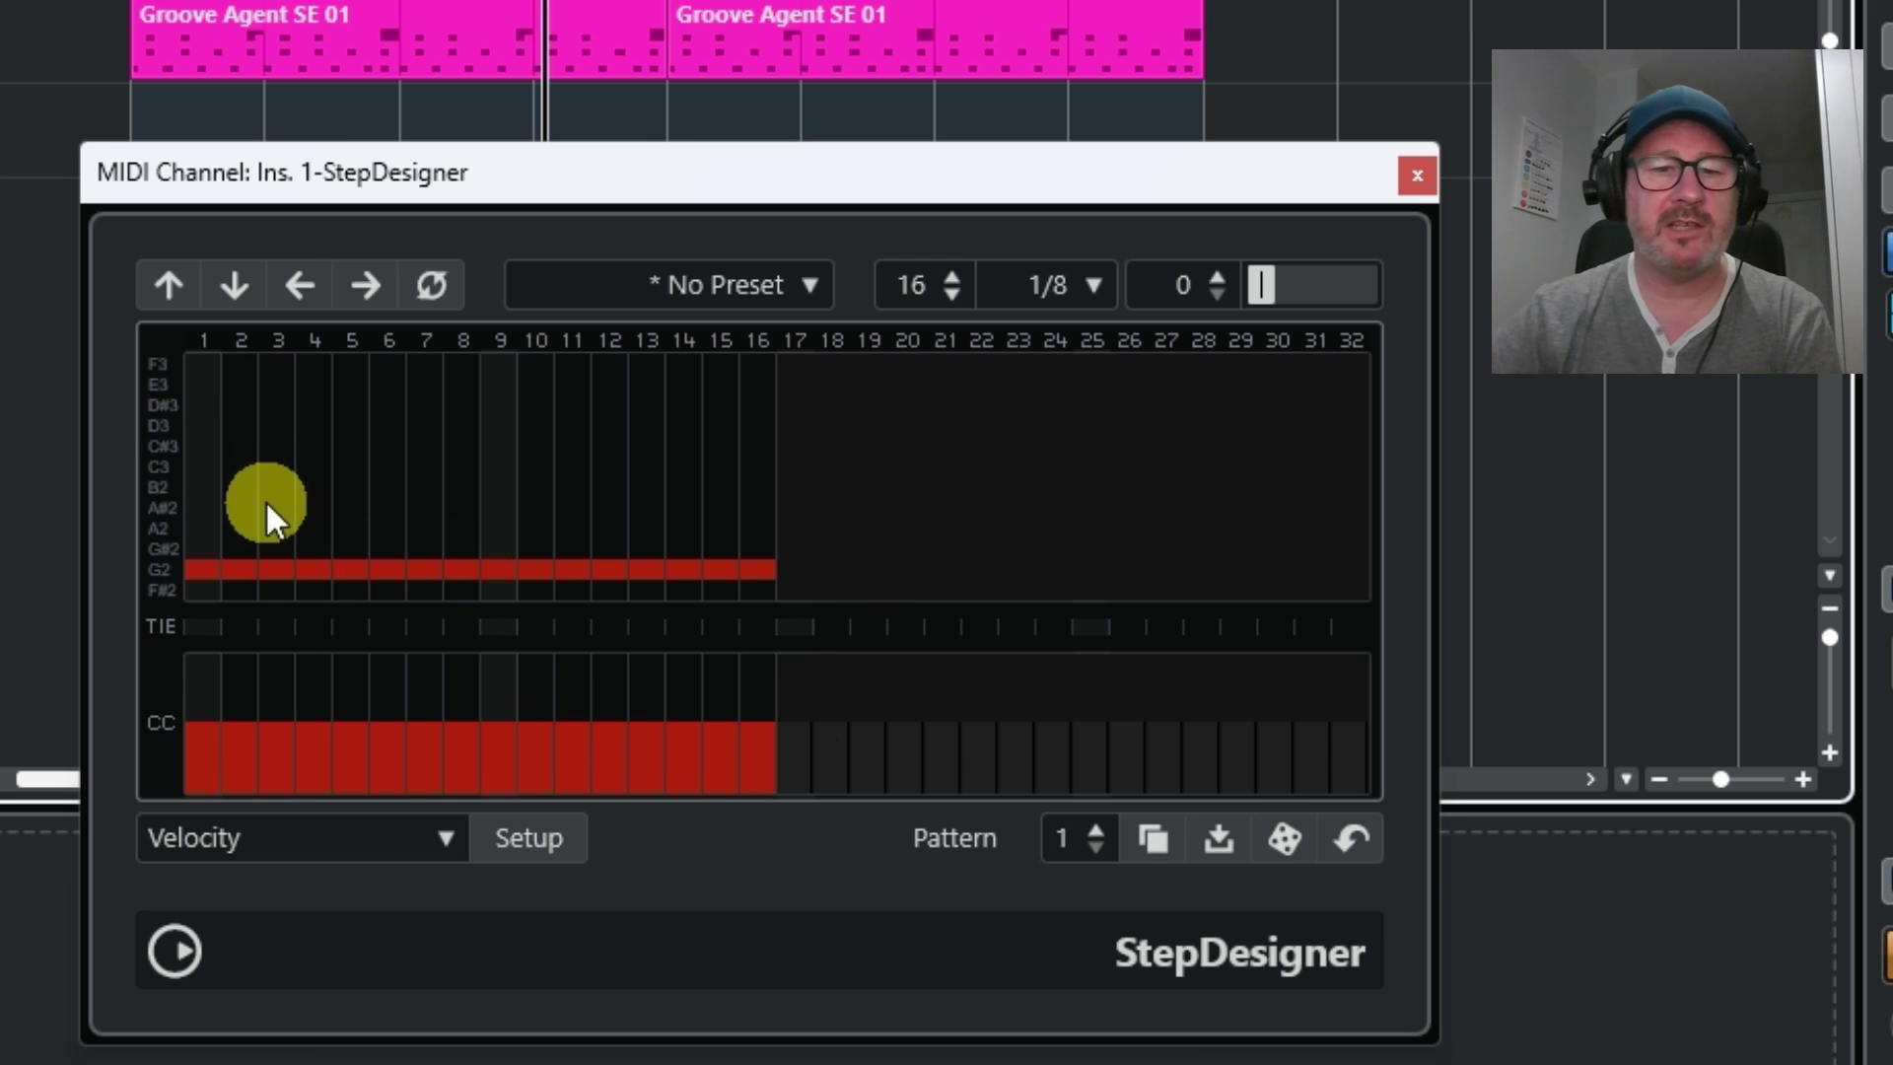
# - Try A2 and G#2 as the note on step 2, and restore it to G2
pyautogui.click(229, 573)
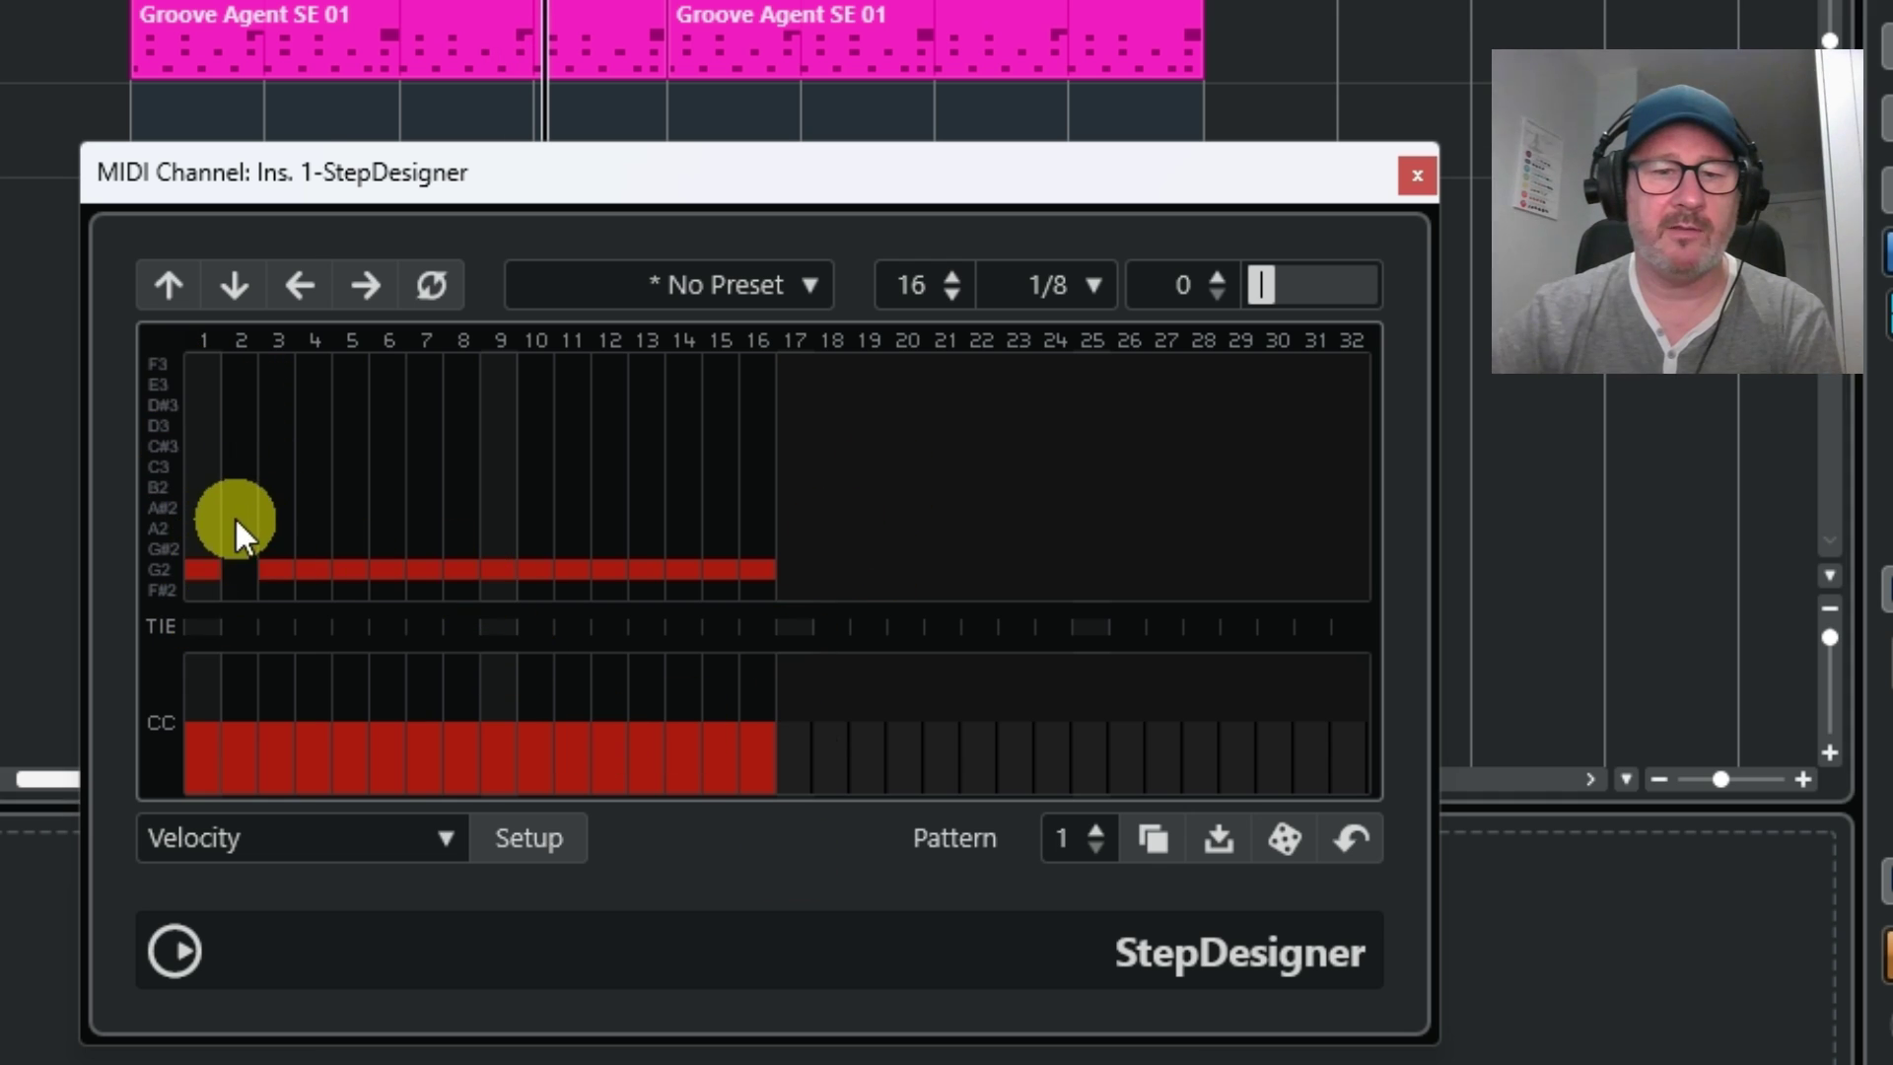
pyautogui.click(242, 527)
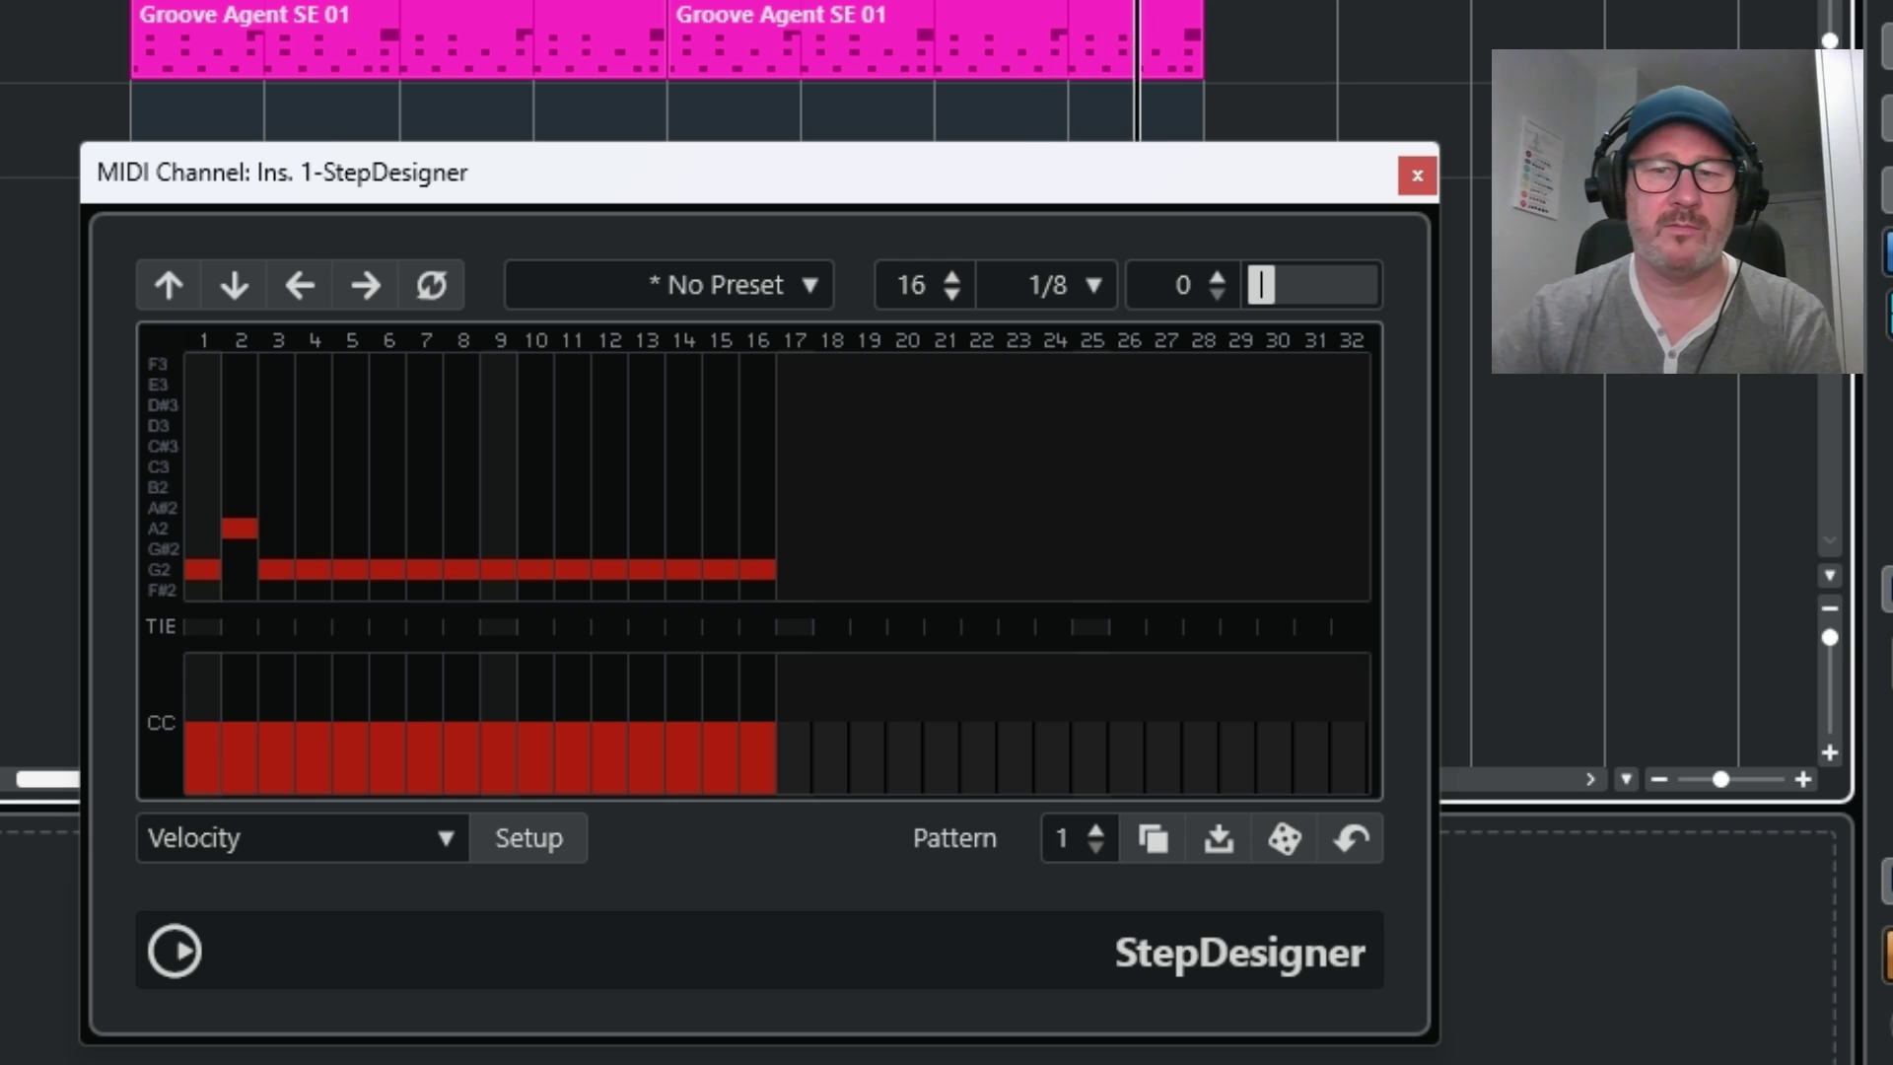
pyautogui.click(241, 551)
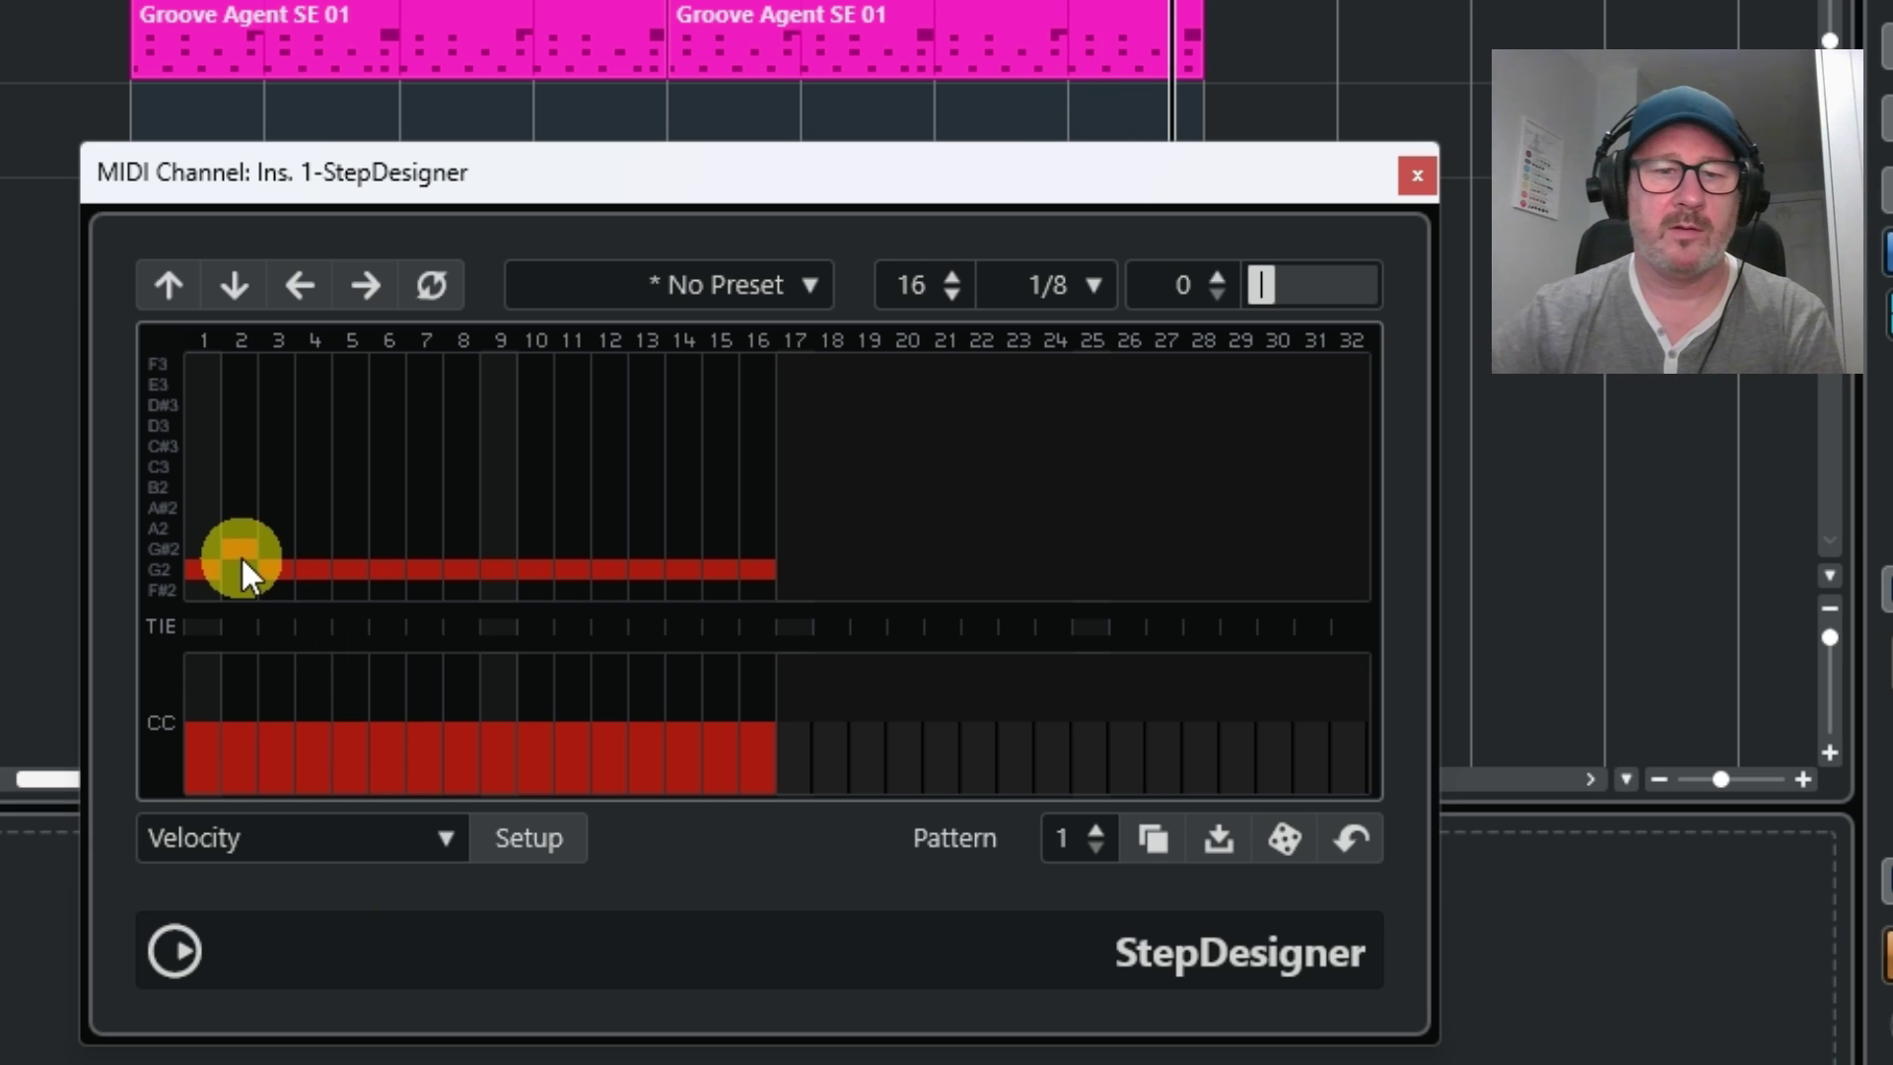
pyautogui.click(233, 570)
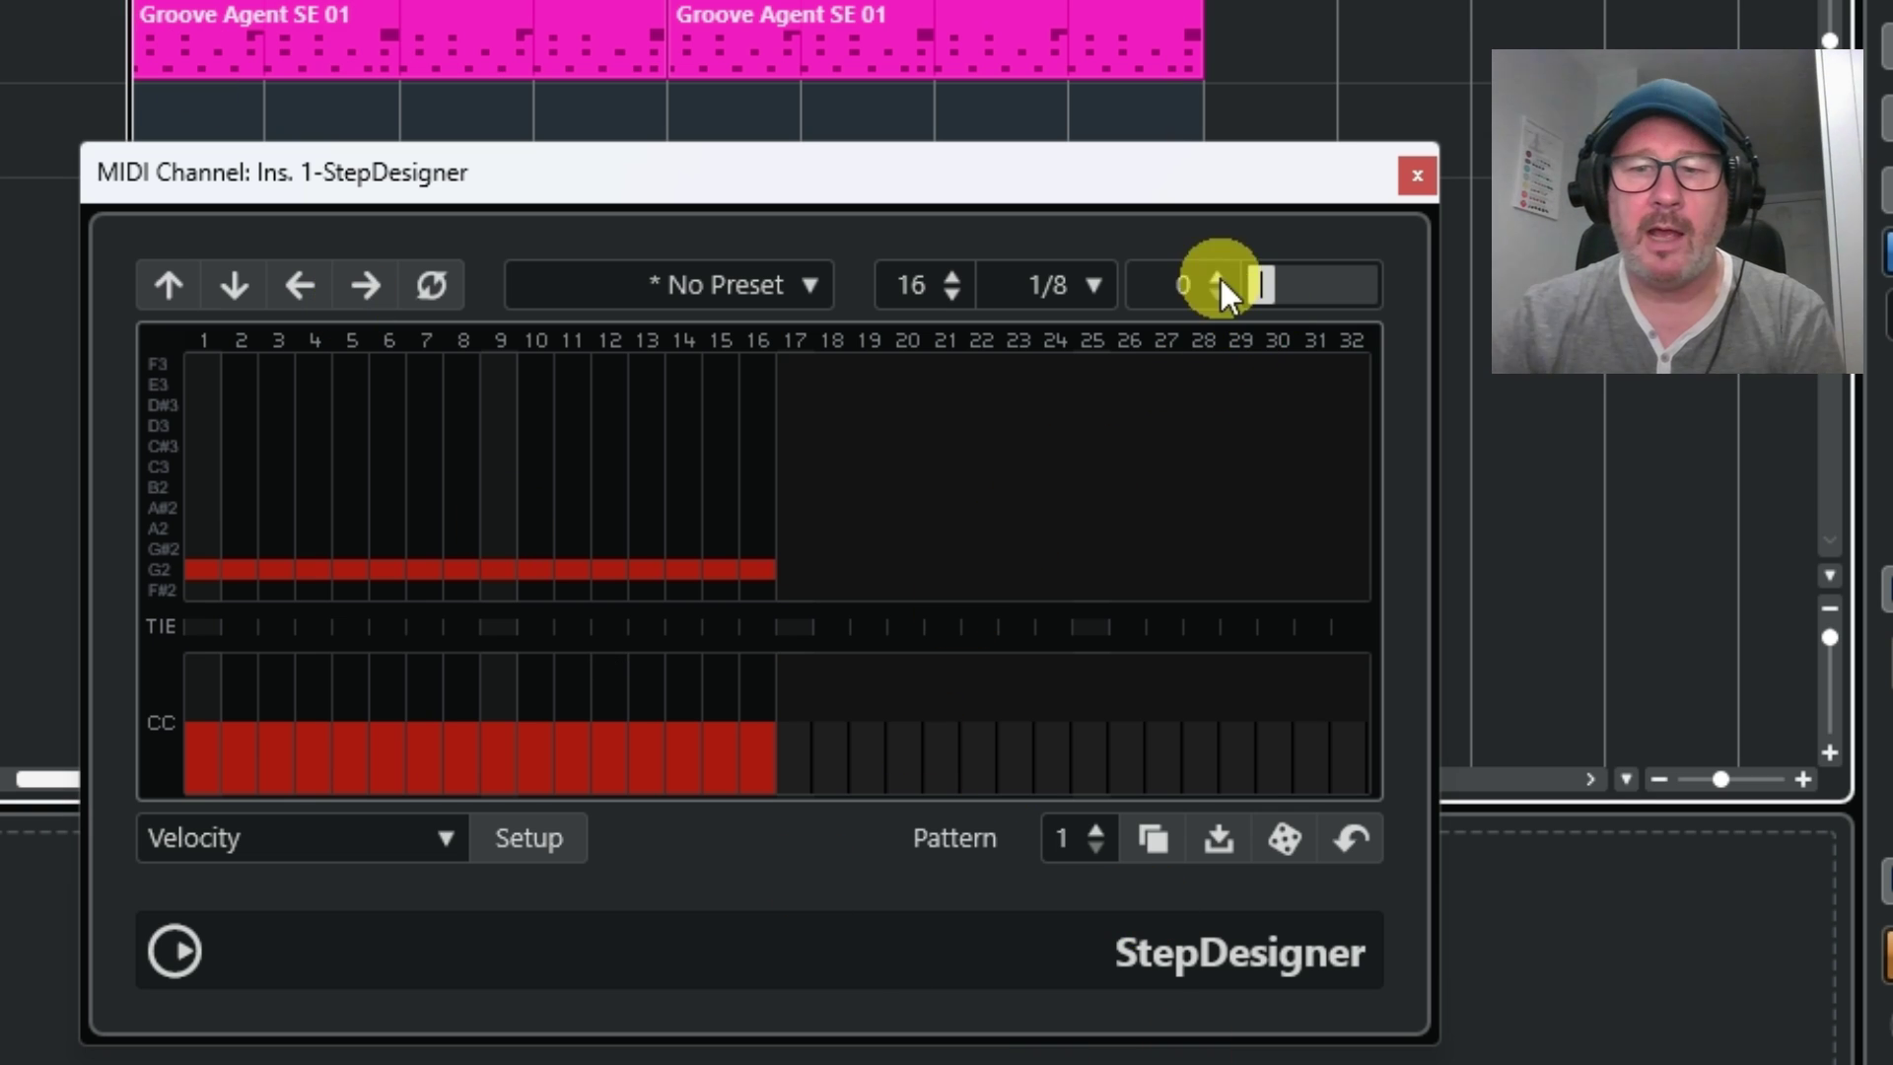
# - Audition the G2 pattern with step sizes of 1/16, 1/4 and 1/2 during playback
pyautogui.click(1096, 284)
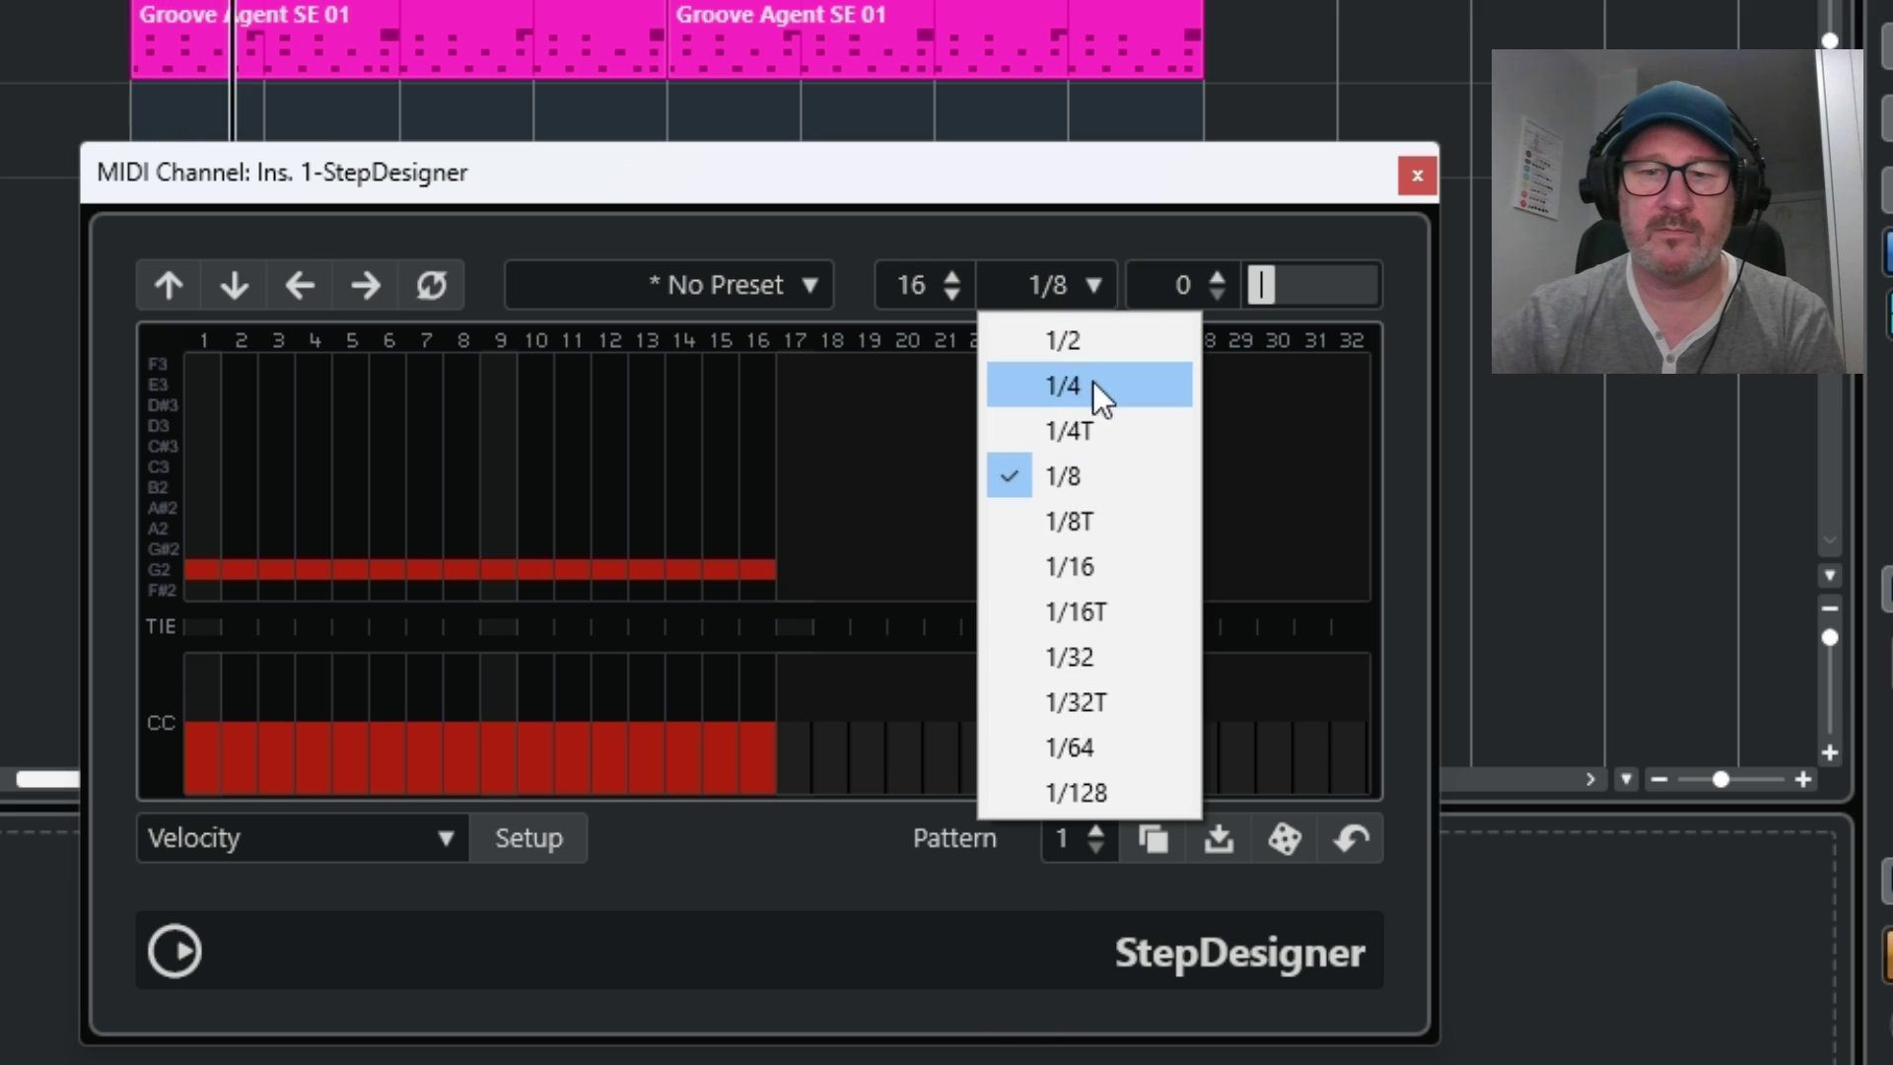
pyautogui.click(1063, 568)
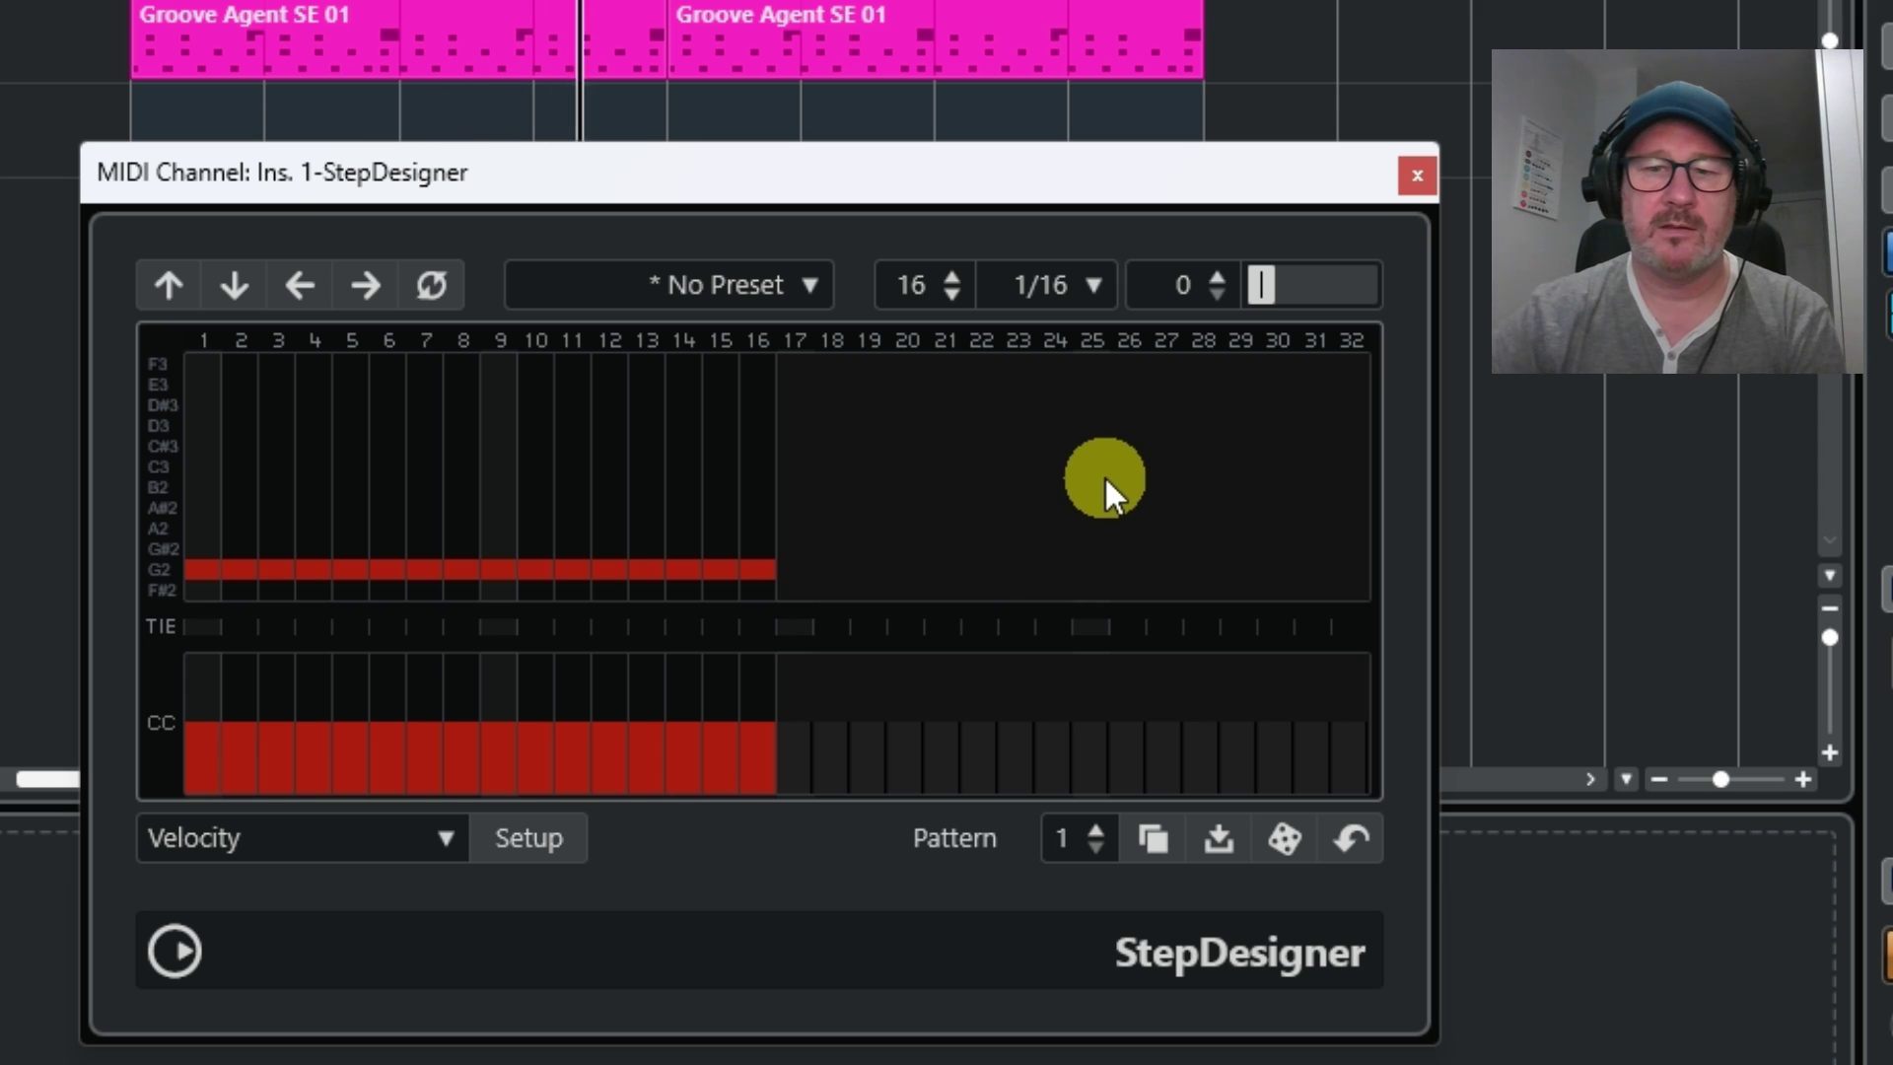
pyautogui.click(1092, 286)
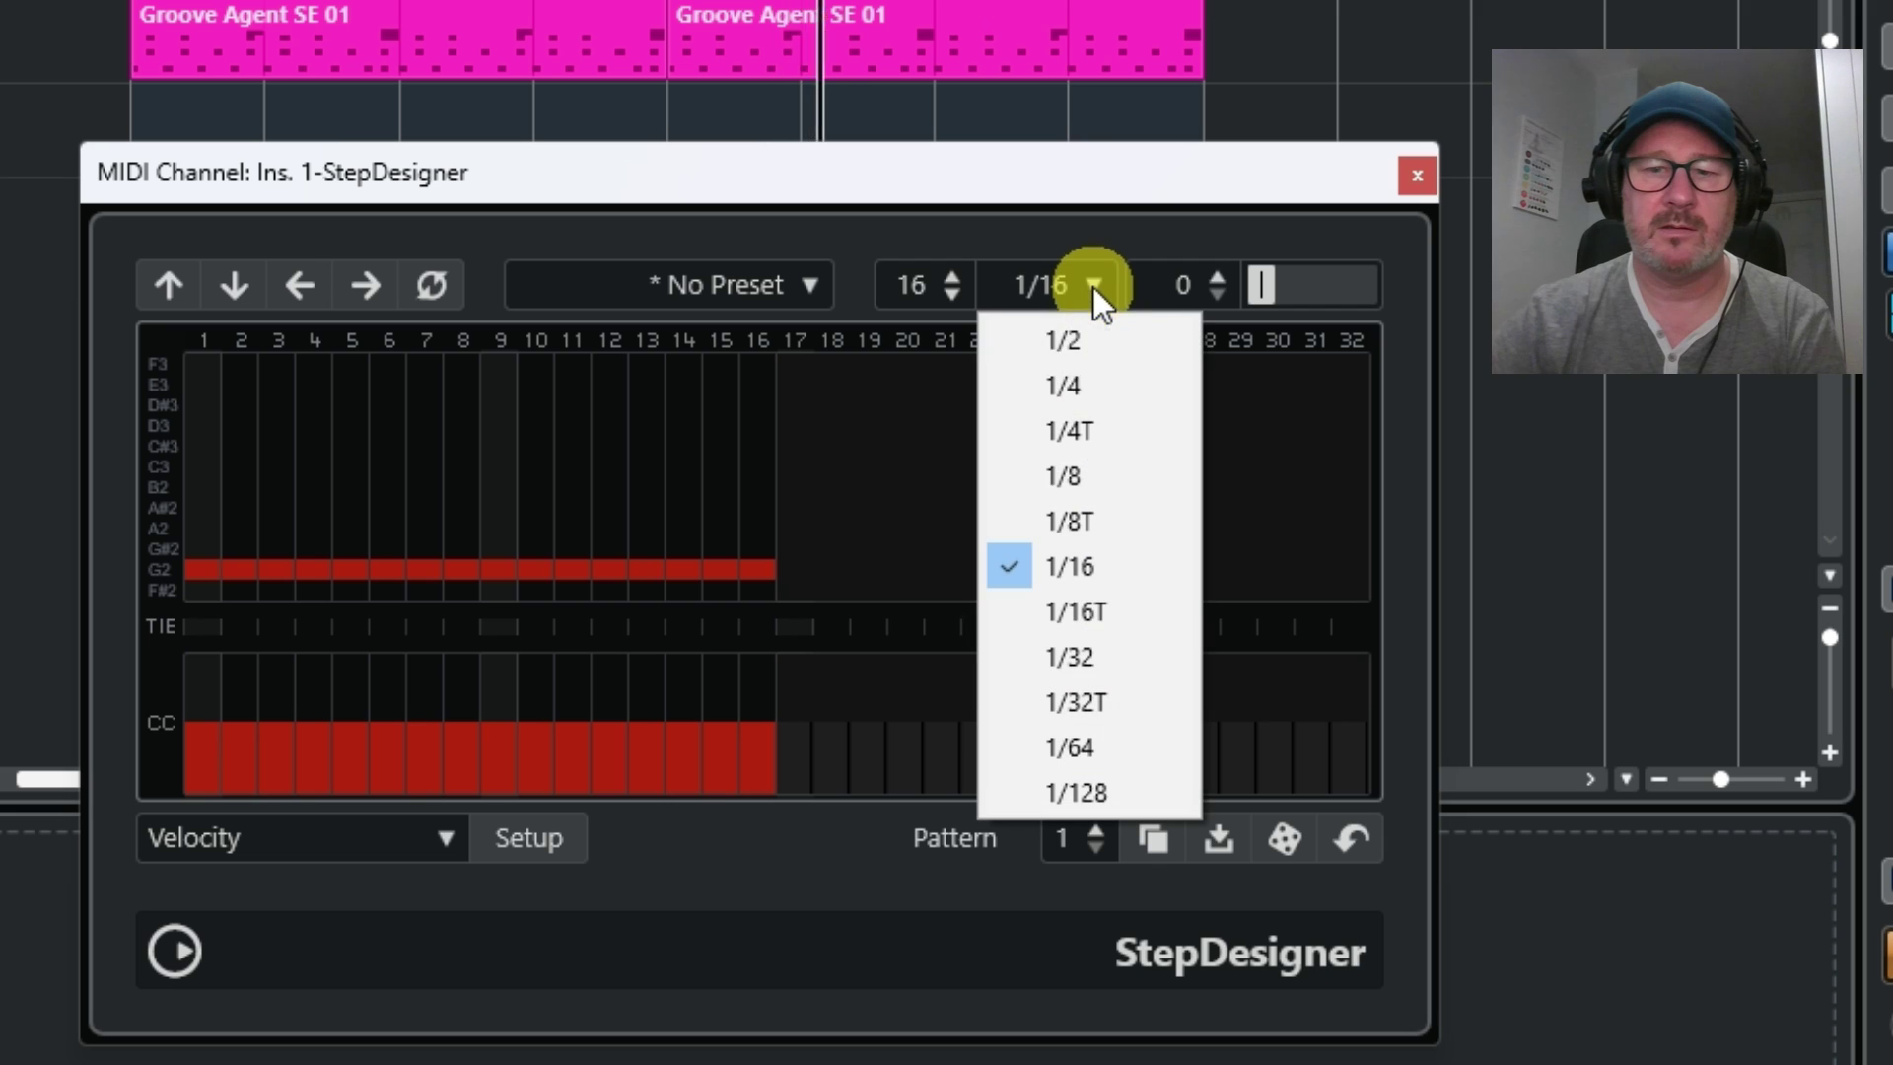
pyautogui.click(1070, 384)
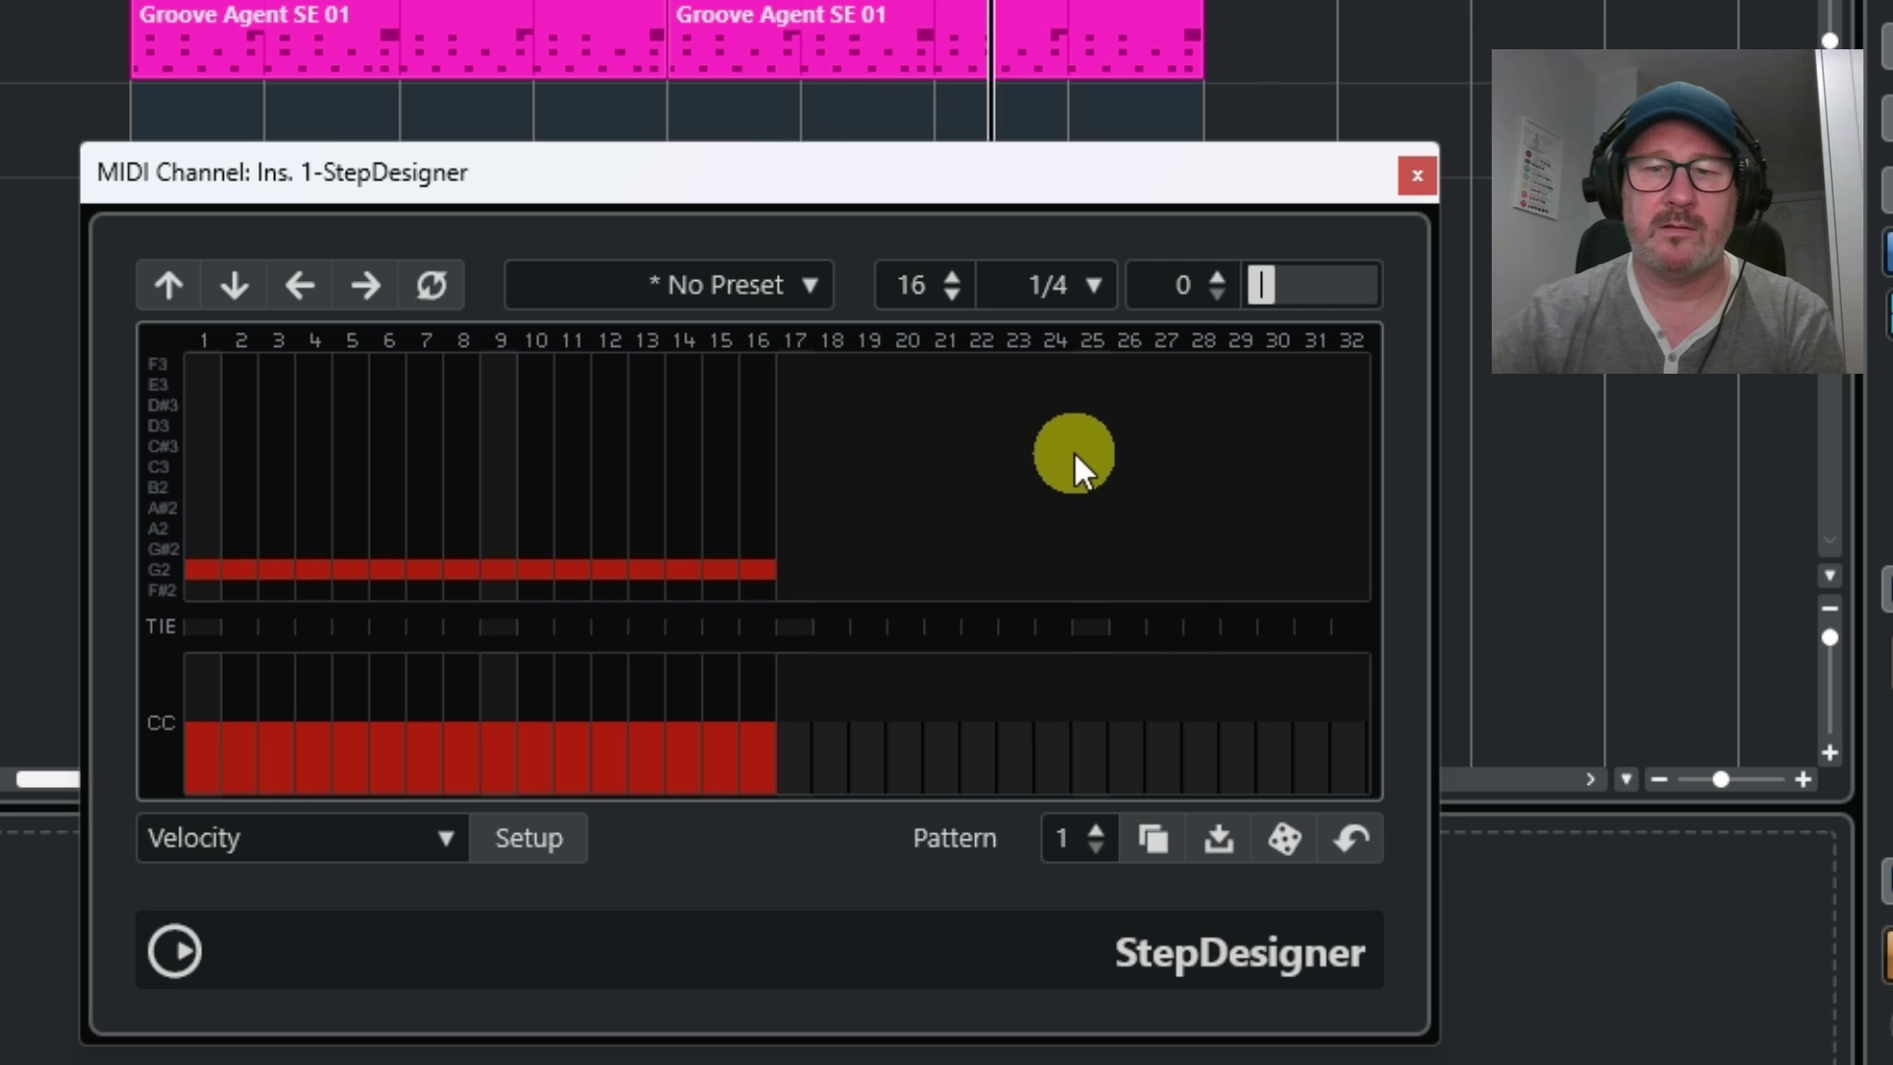
pyautogui.click(1096, 284)
pyautogui.click(1092, 343)
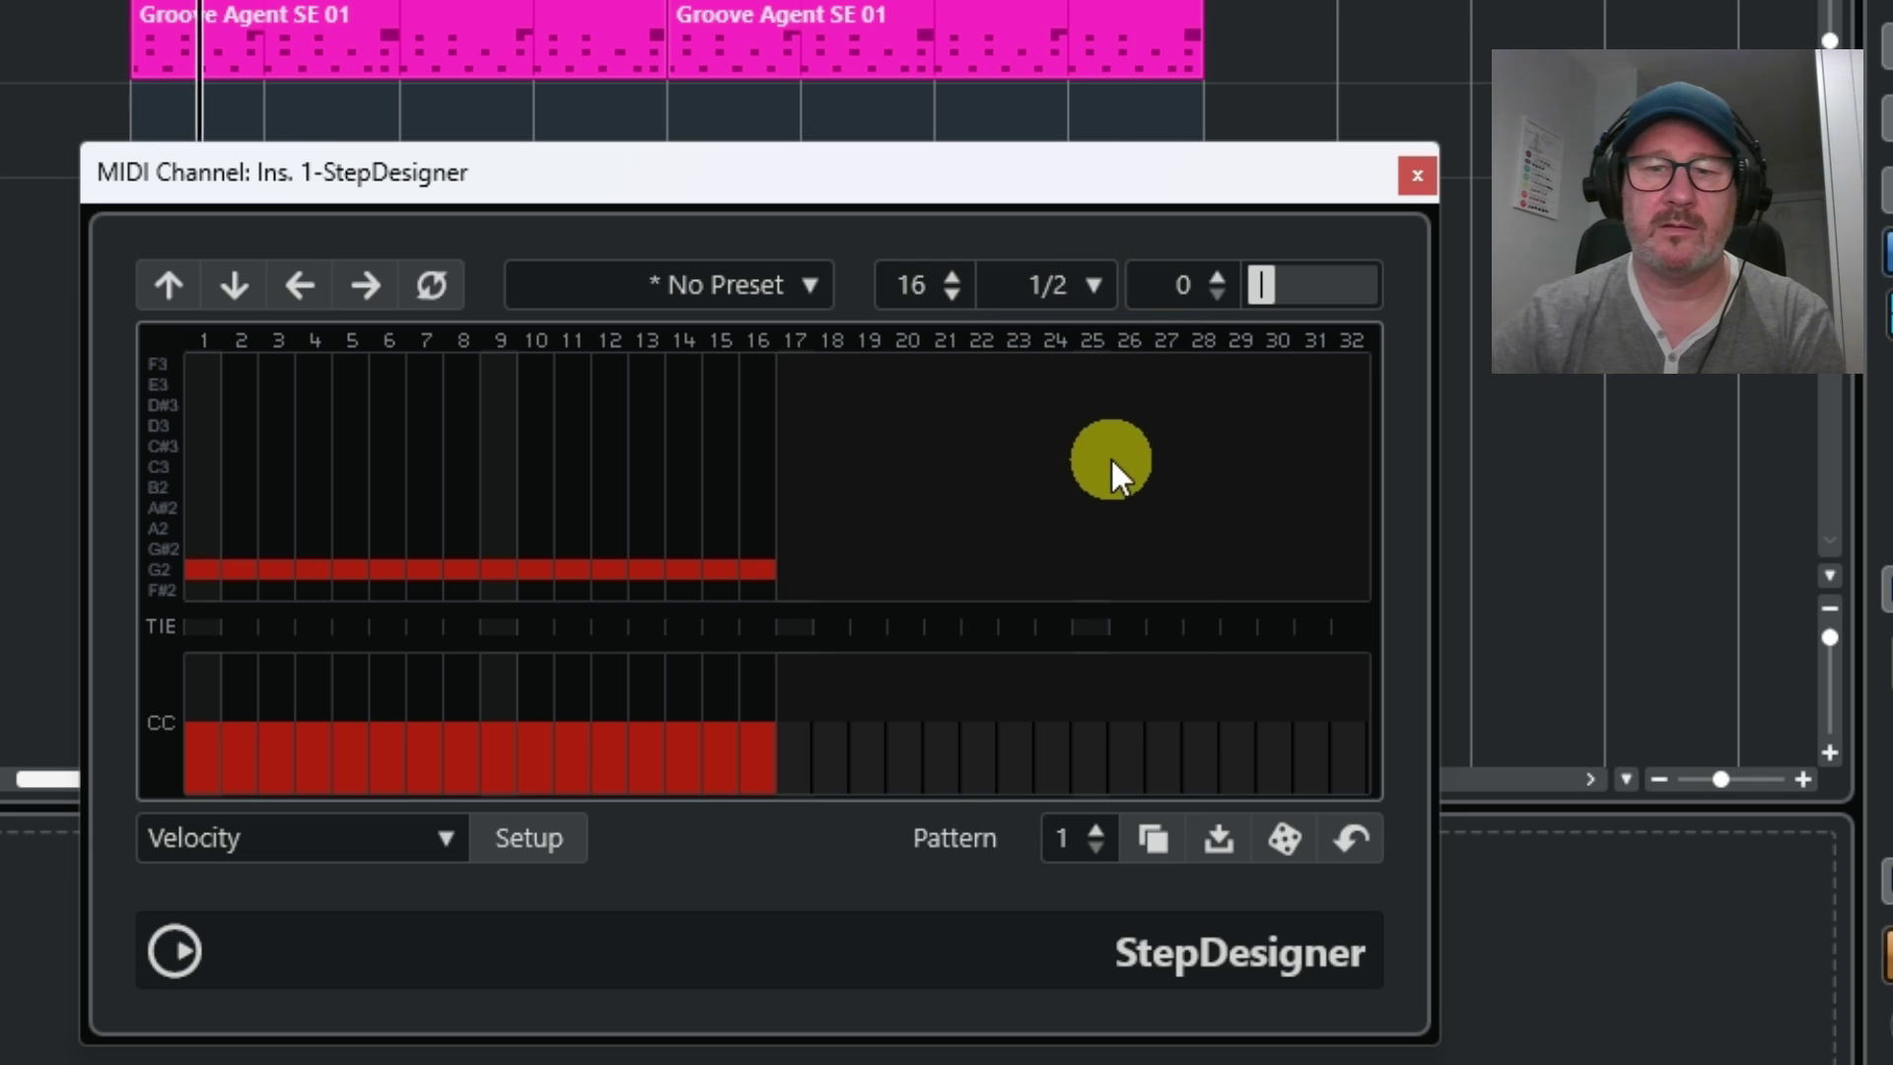
# - Set the pattern's step size to 1/4 and its swing to 10
pyautogui.click(1091, 285)
pyautogui.click(1090, 375)
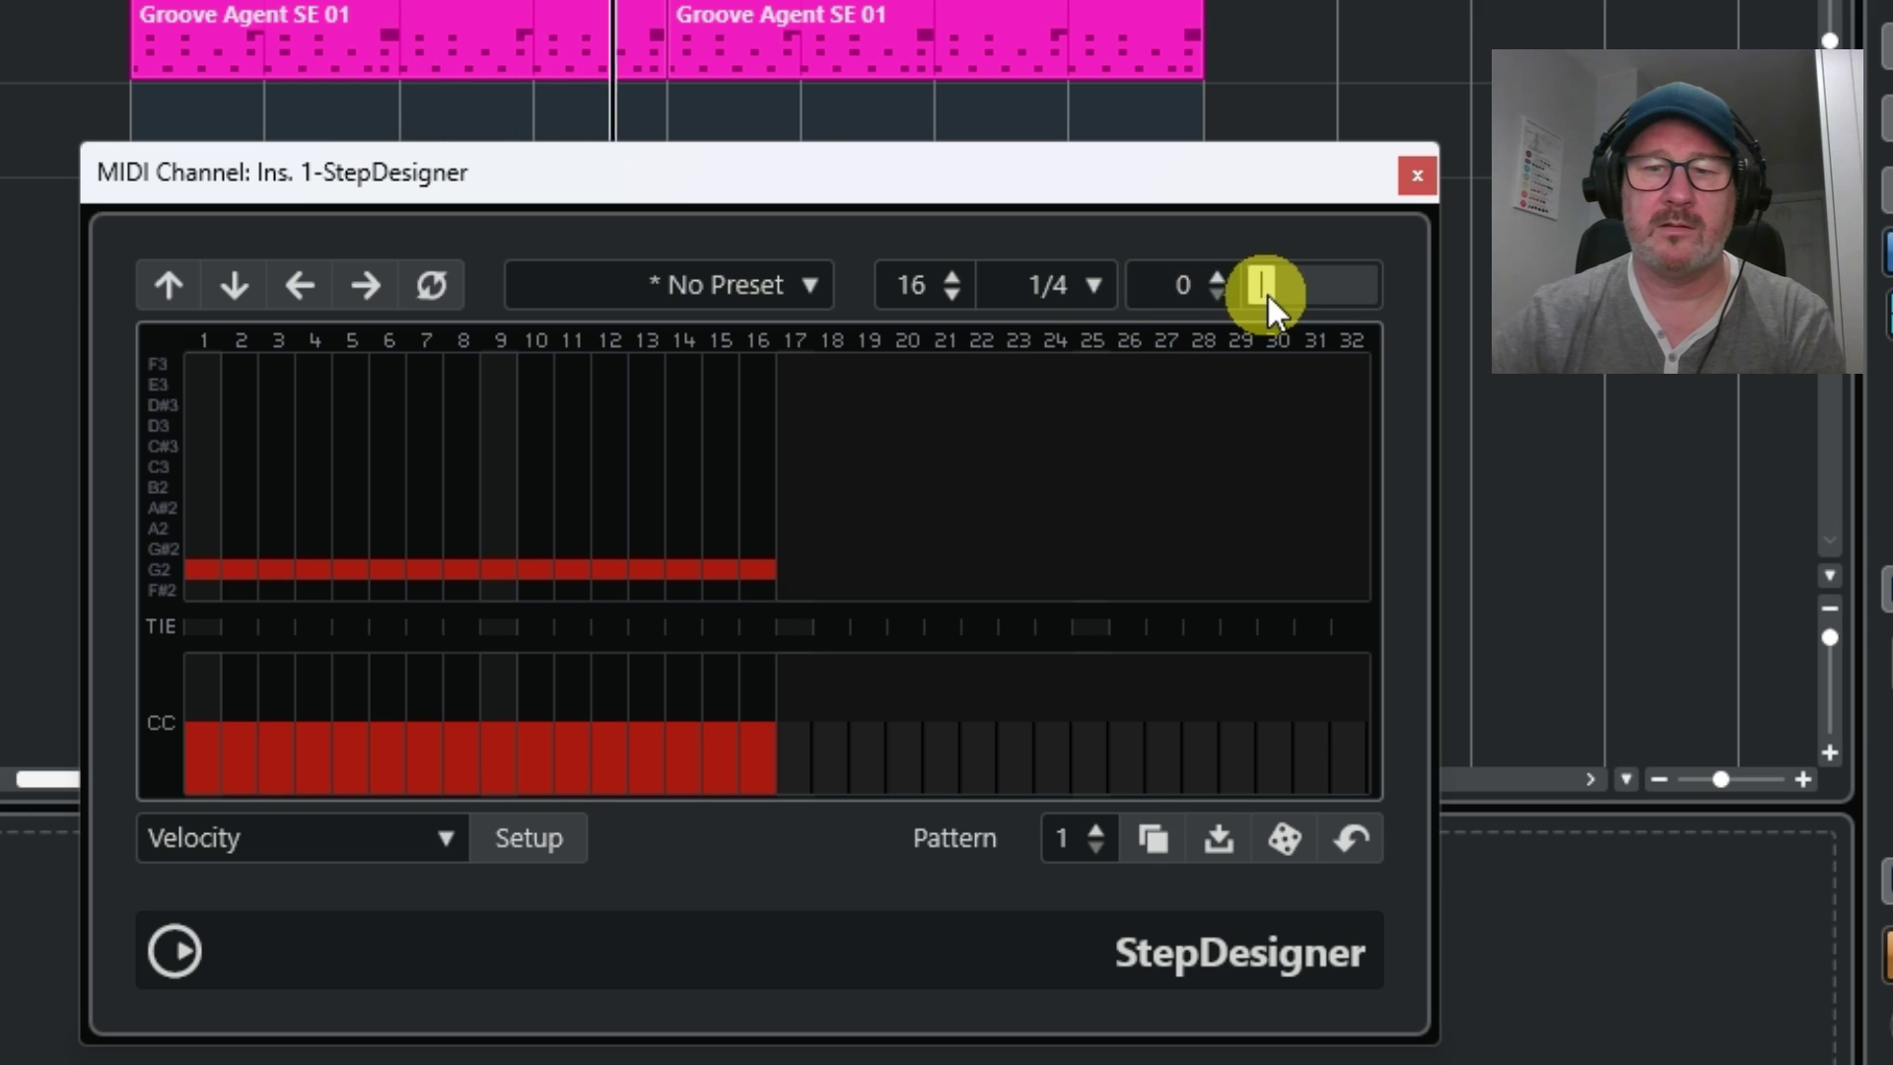
pyautogui.moveTo(1267, 296); pyautogui.dragTo(1277, 293)
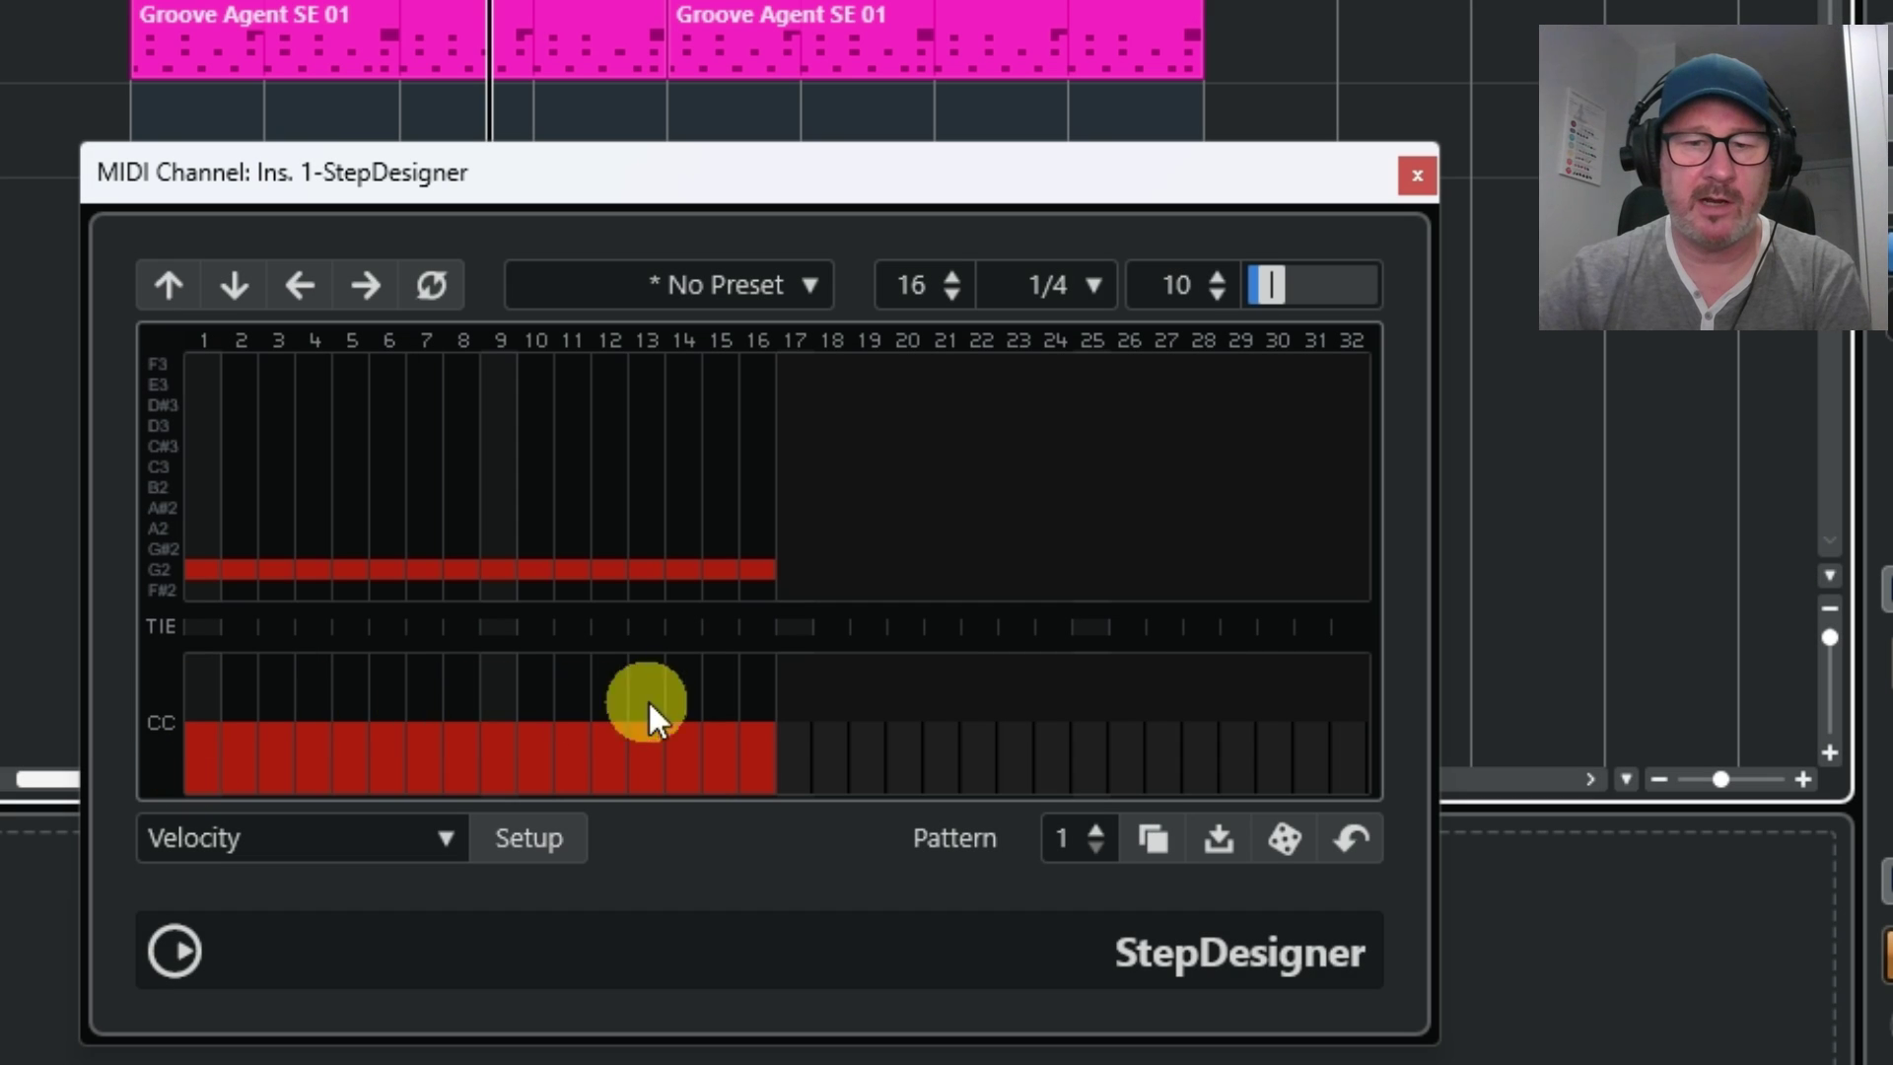
# - Raise the velocities of steps 1, 3, 7, 11 and 14, and lower those of steps 6, 10, 13 and 16
pyautogui.click(201, 685)
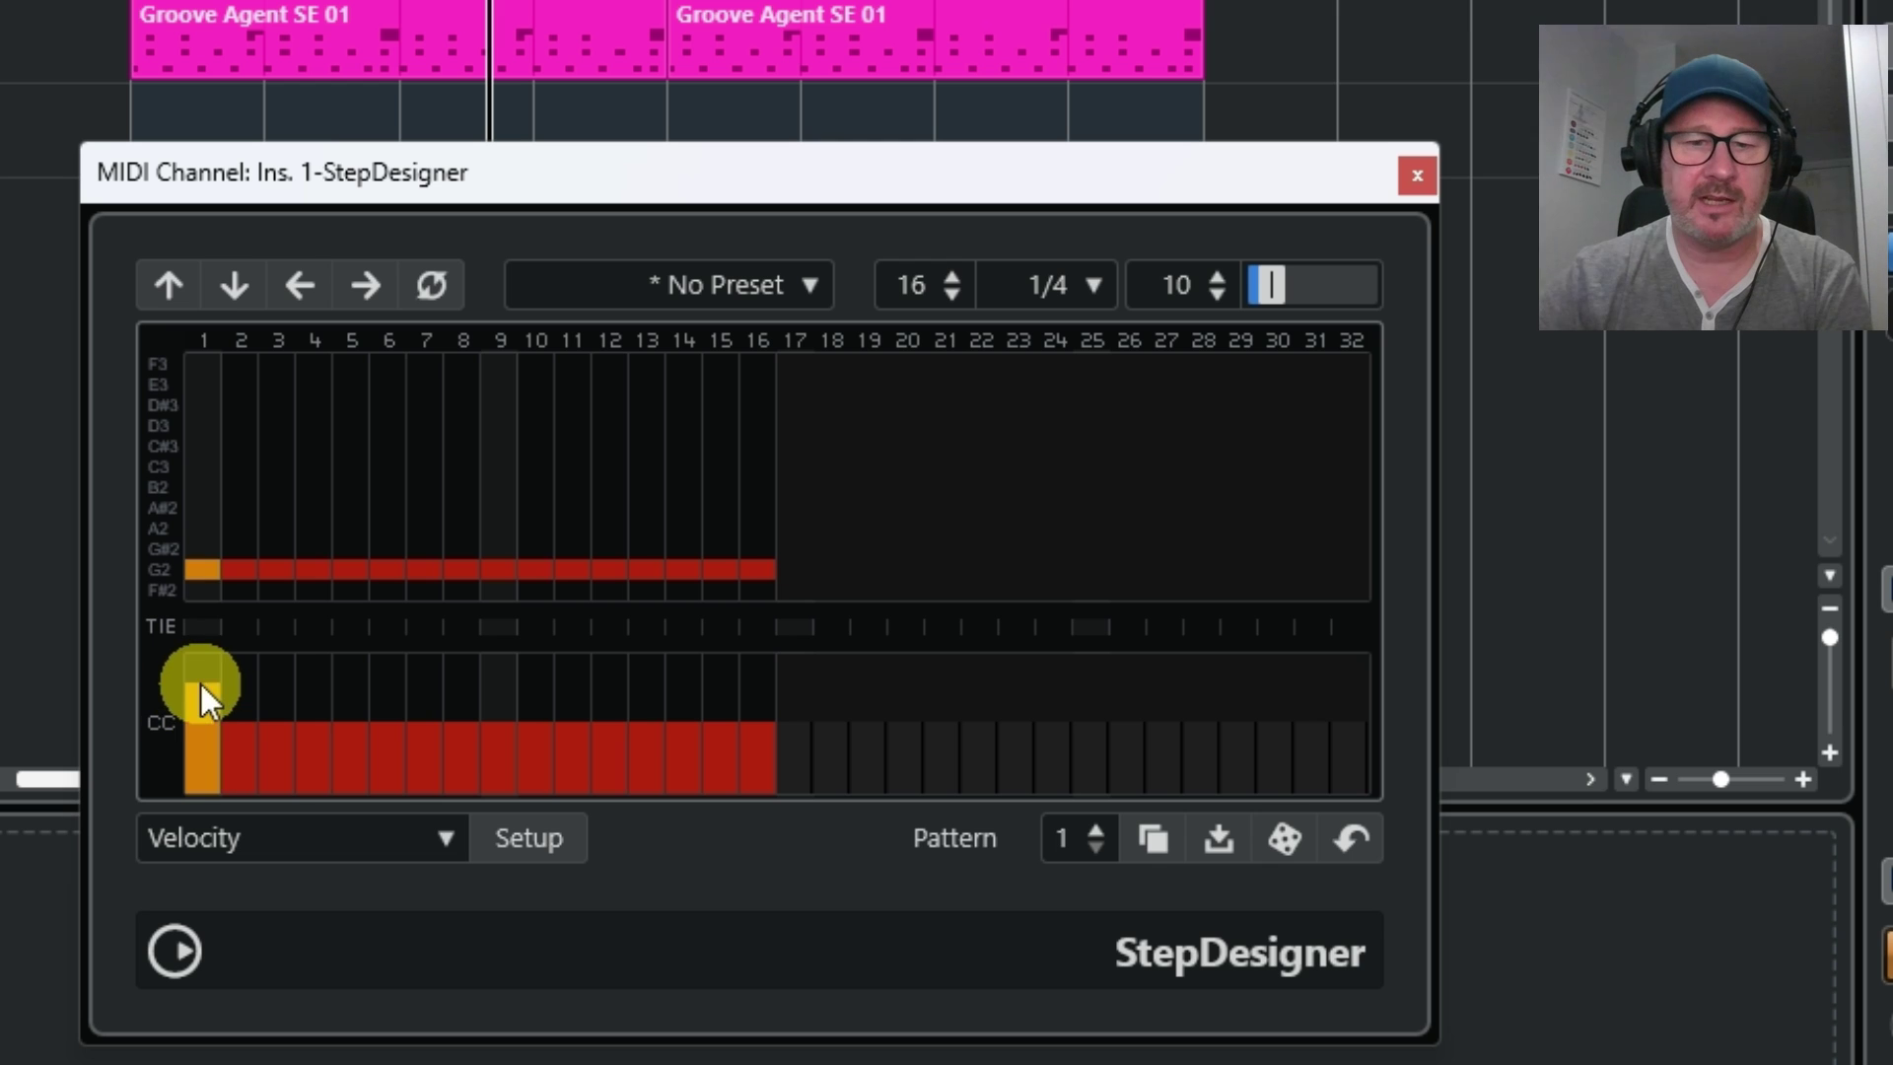
pyautogui.click(280, 697)
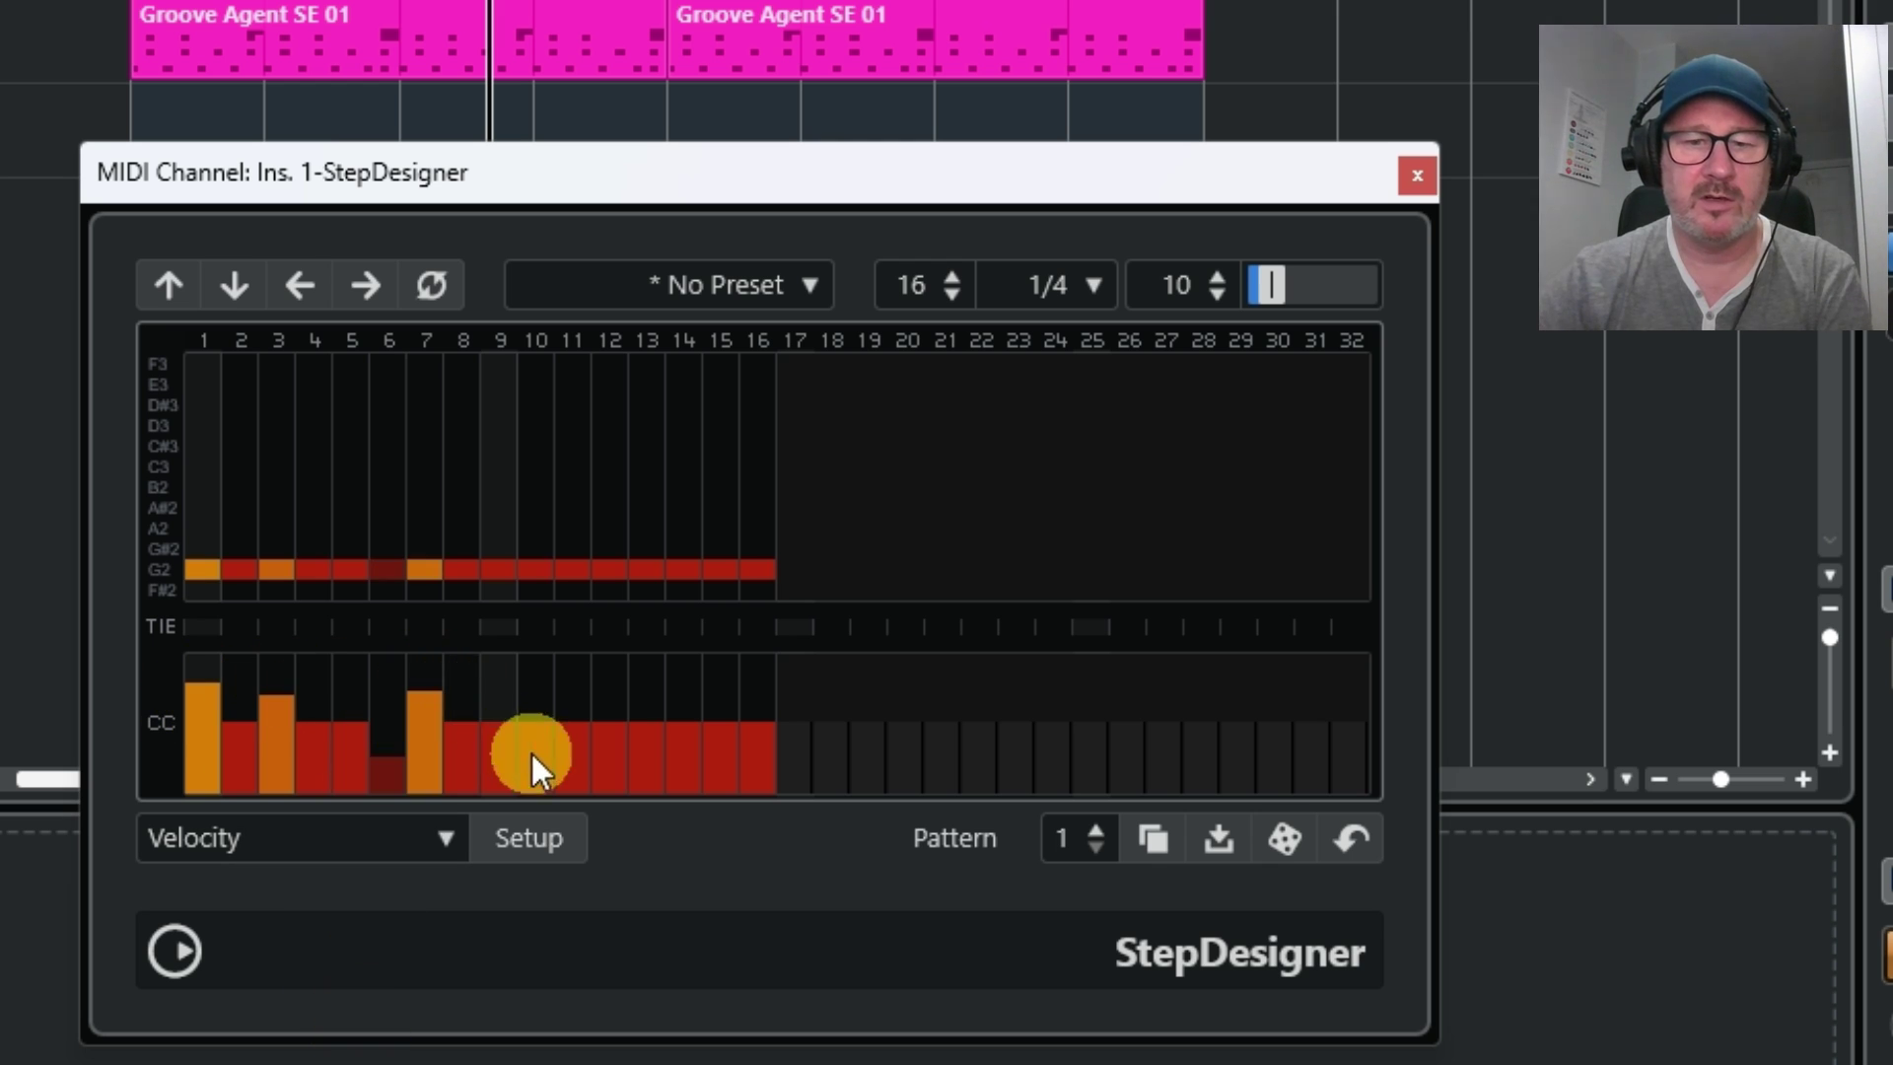
pyautogui.click(580, 691)
pyautogui.click(660, 762)
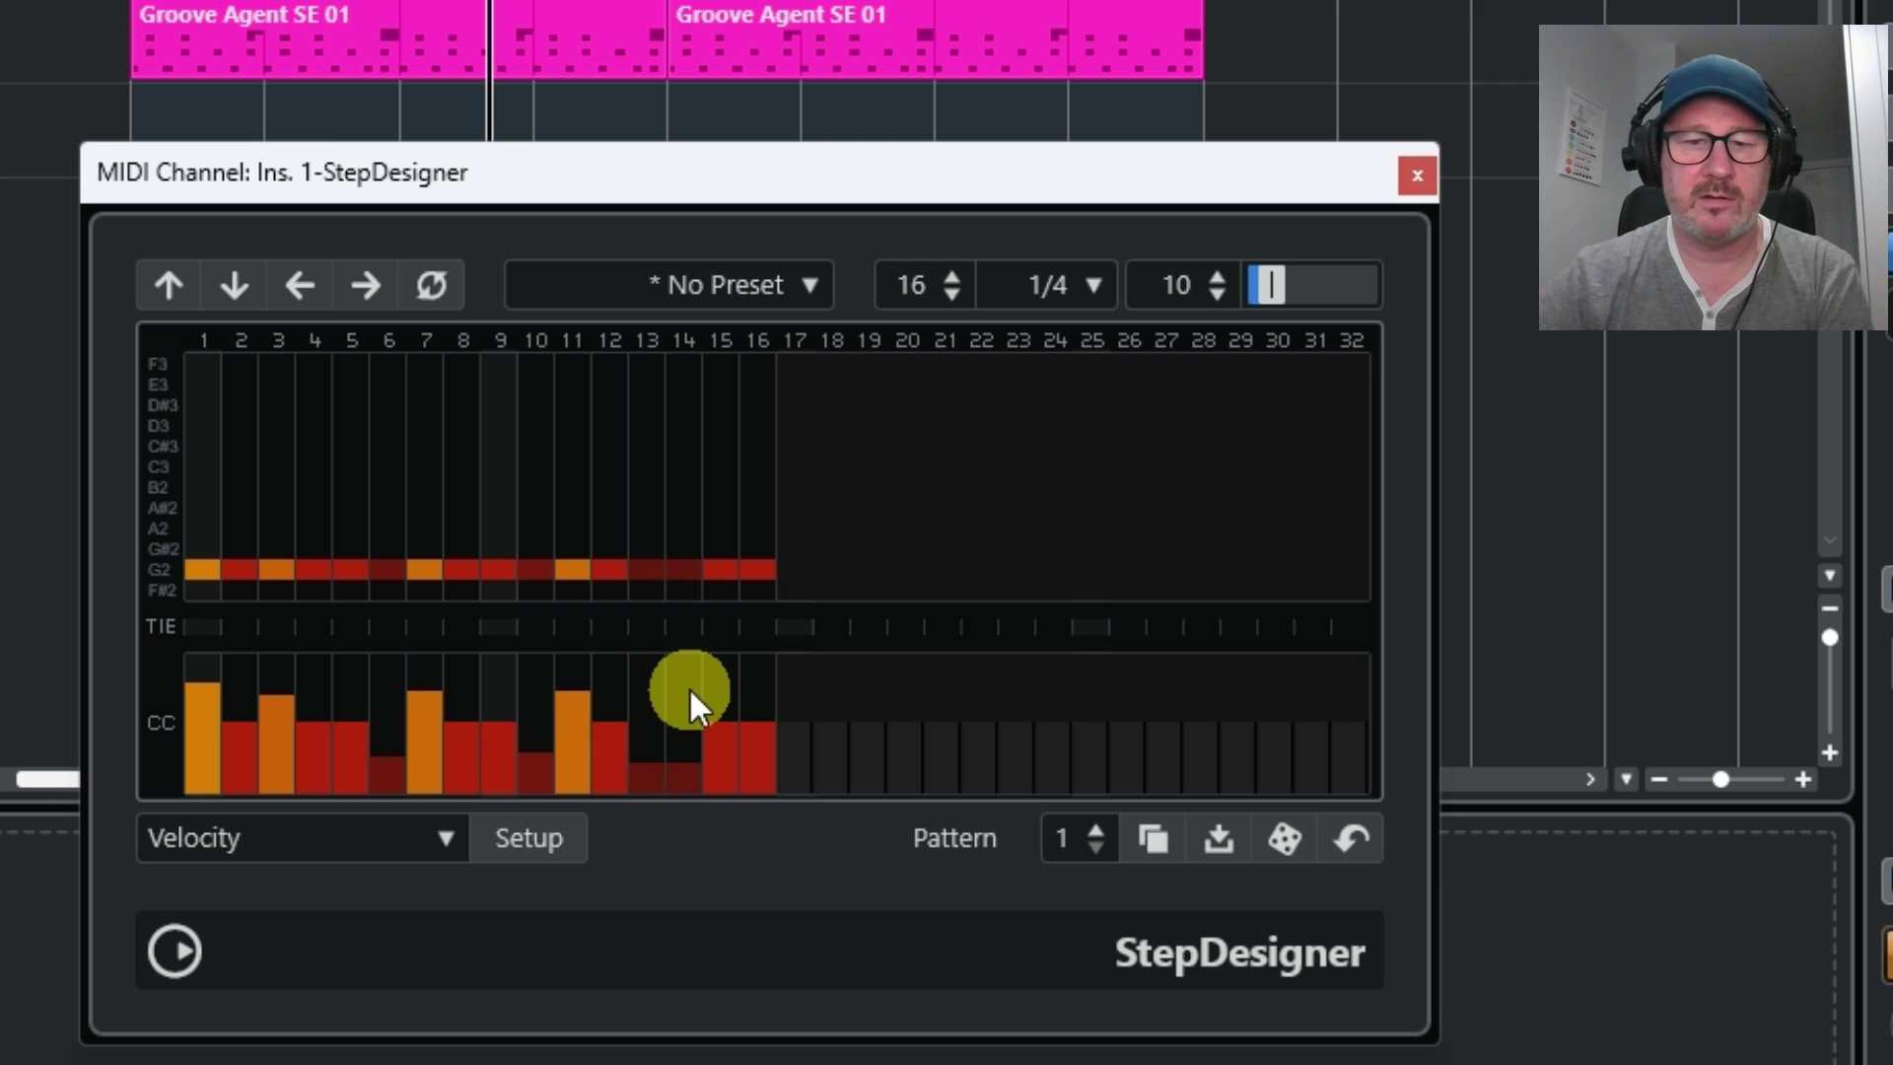
pyautogui.click(690, 688)
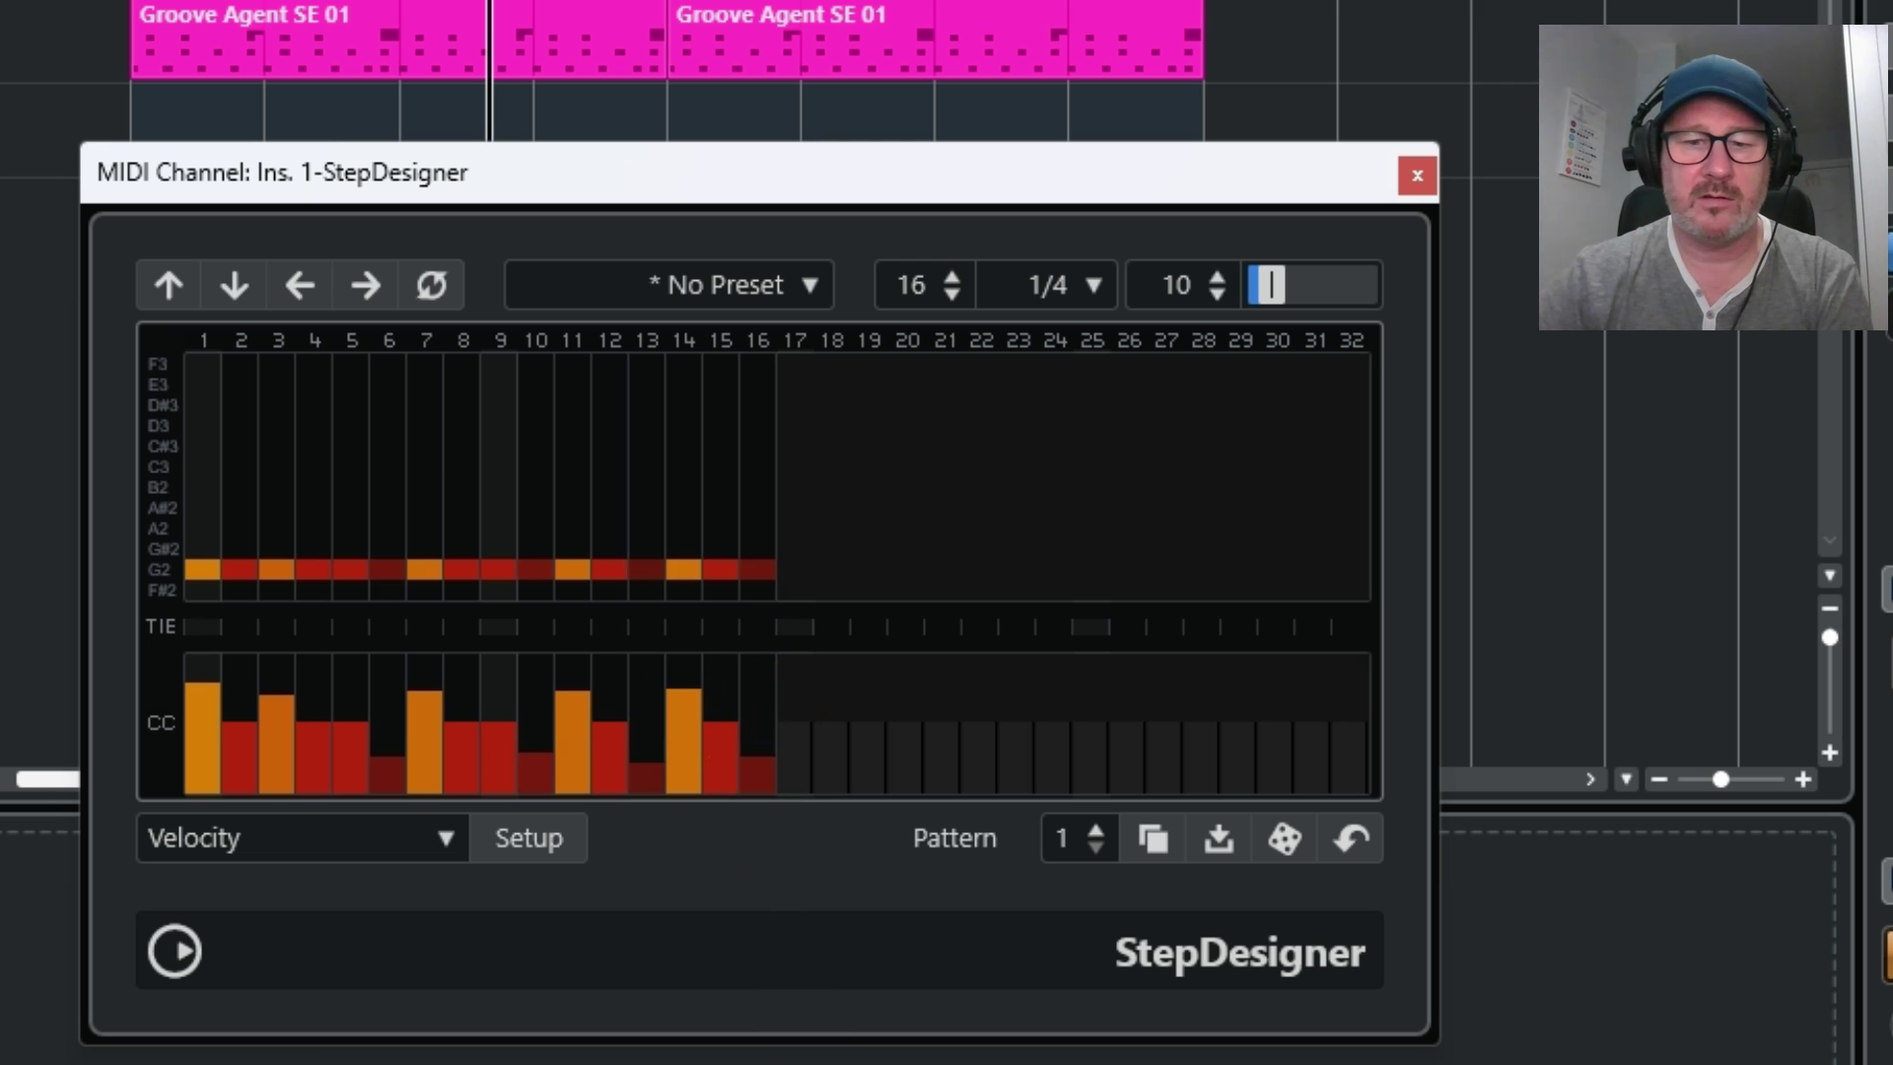
# - Play the pattern and lower the velocities of steps 2, 4, 9 and 12 while listening
pyautogui.press('space')
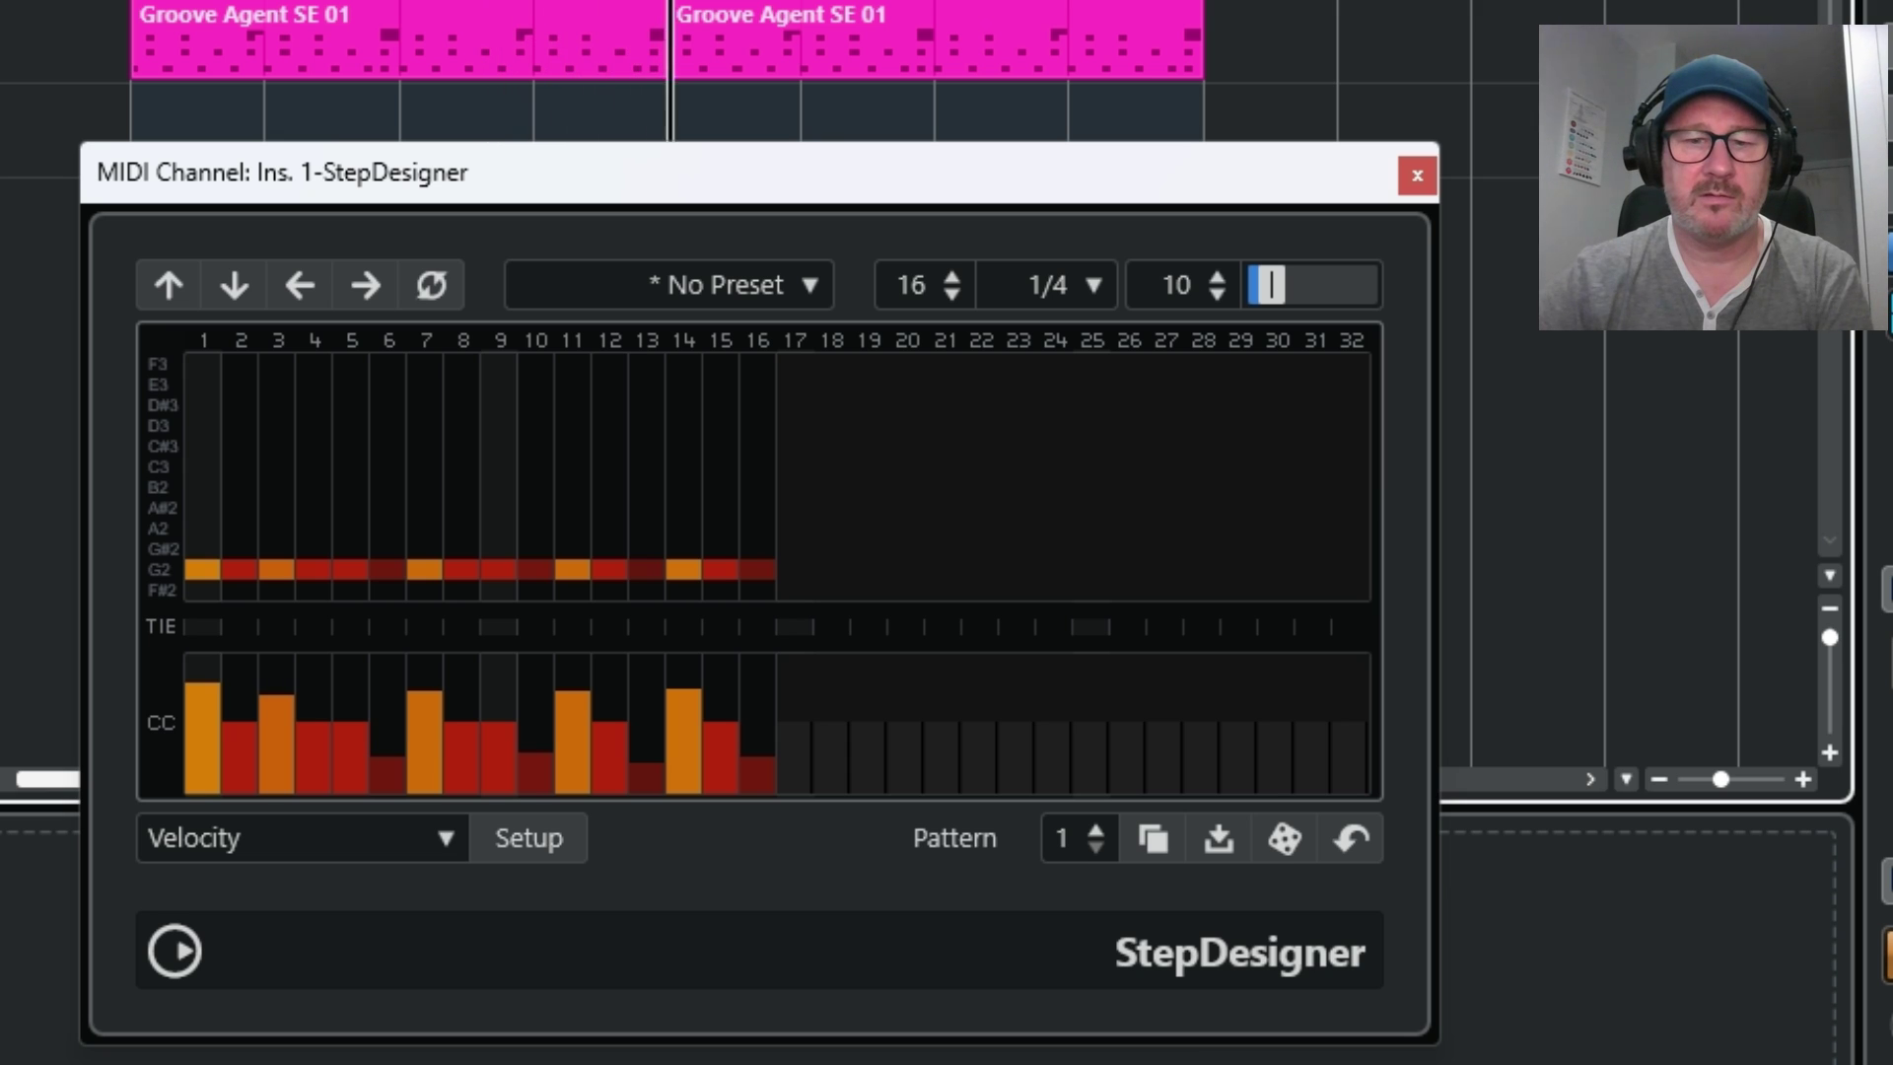
pyautogui.click(236, 772)
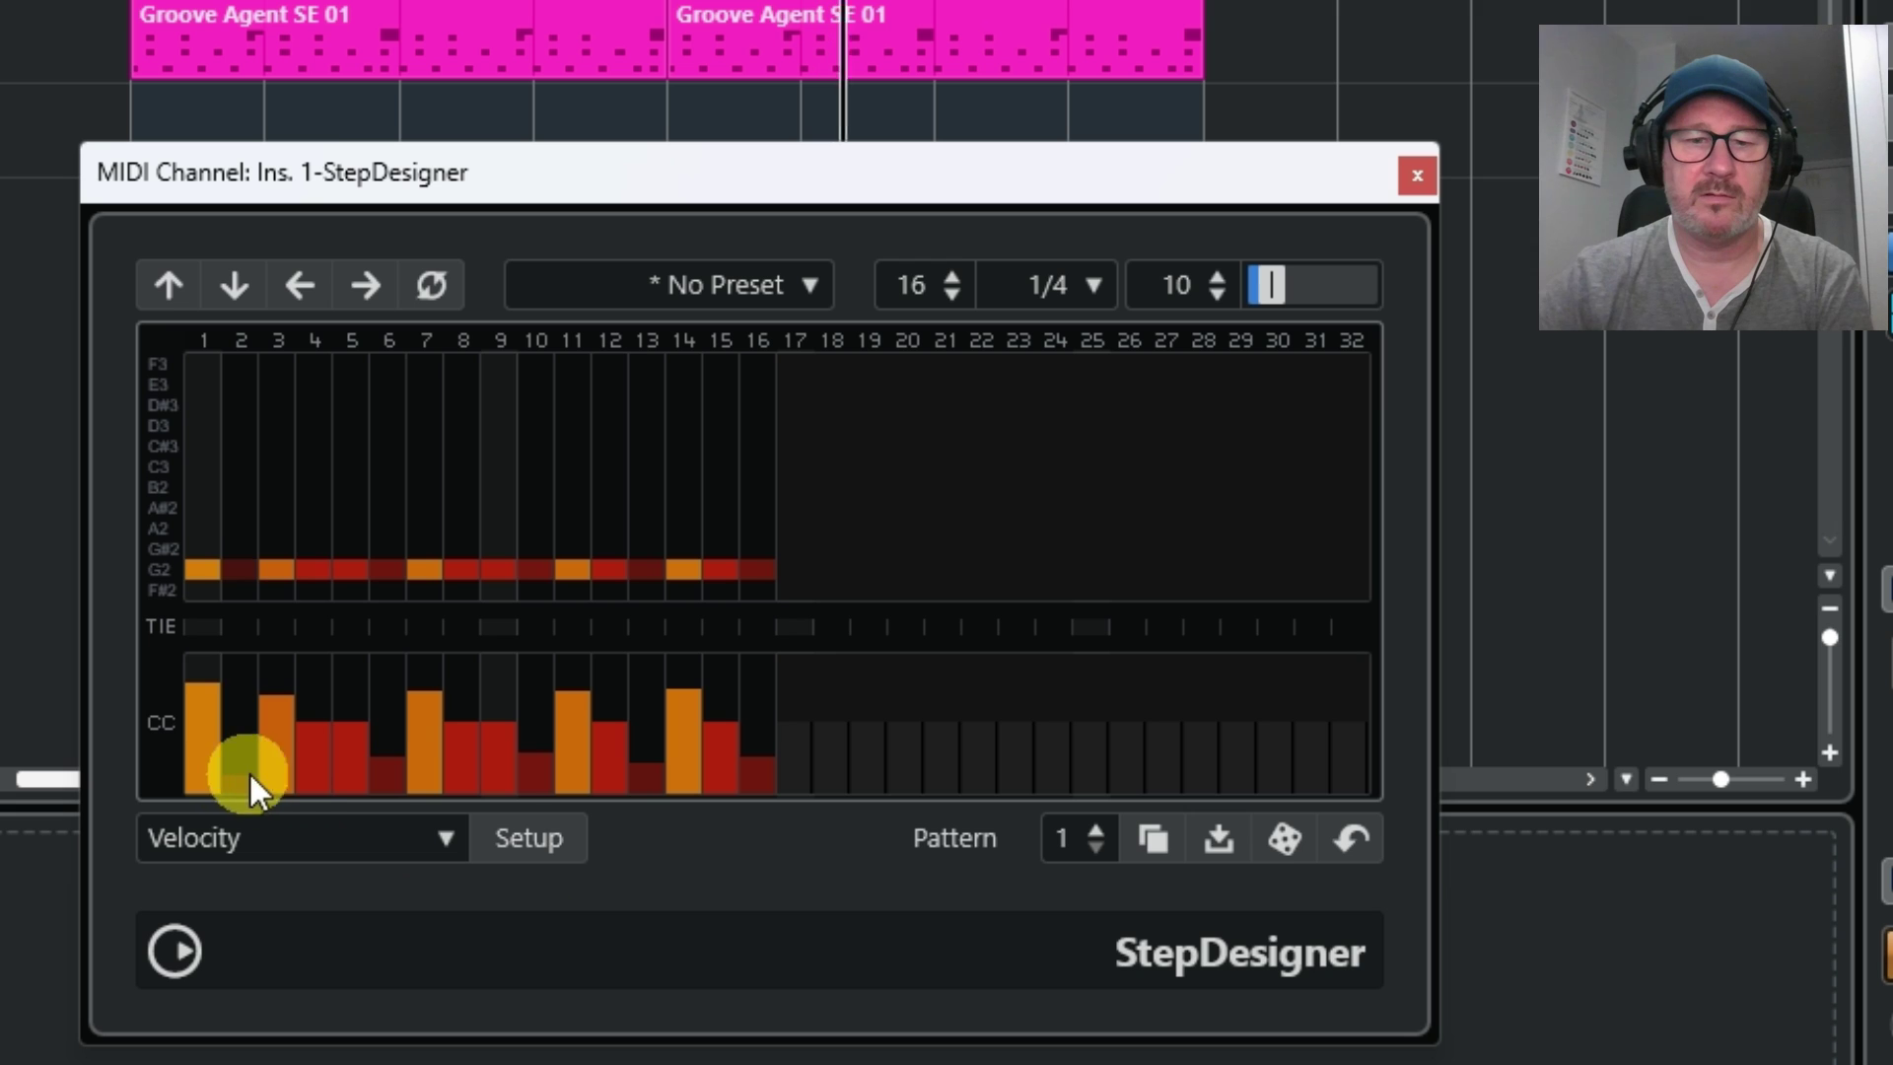
pyautogui.click(316, 752)
pyautogui.click(499, 765)
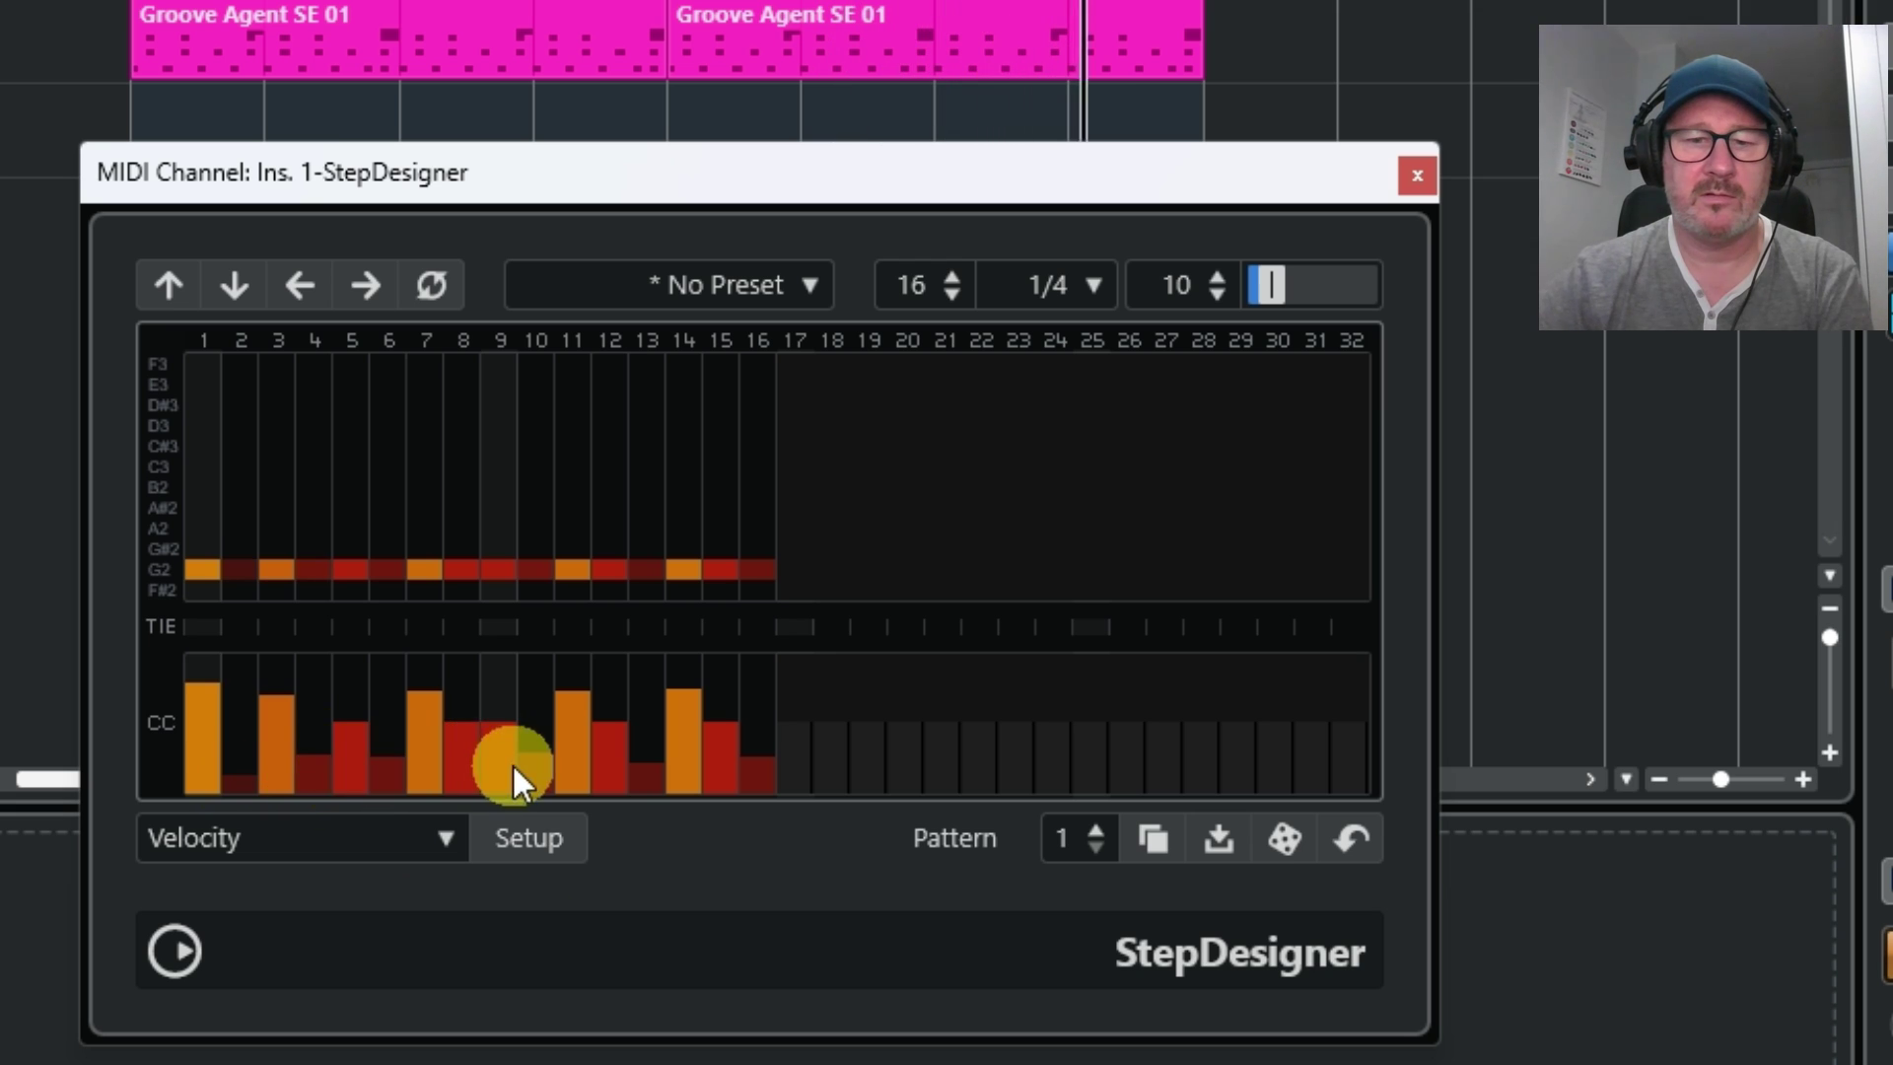
pyautogui.click(650, 751)
pyautogui.click(613, 750)
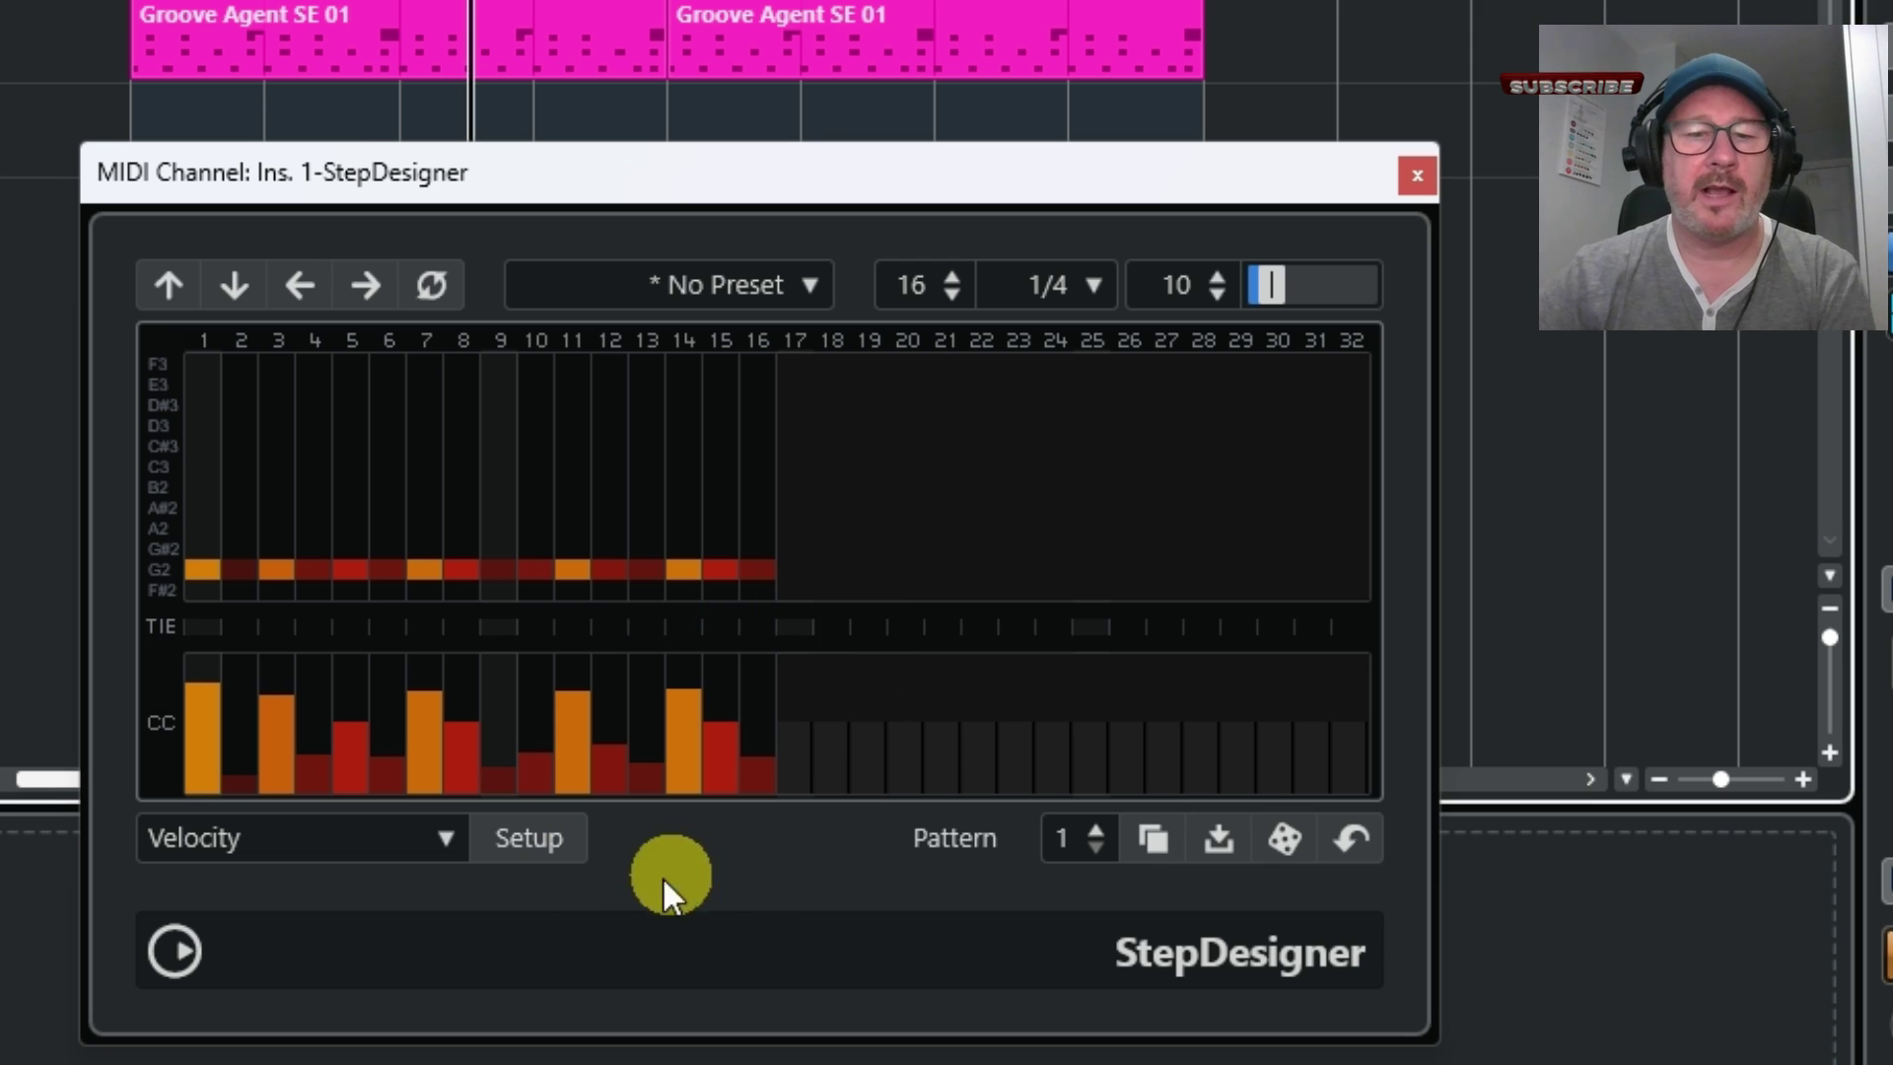
# - Switch the controller lane to Gate and draw lengths falling toward steps 5–8 and rising to a second peak around step 12, auditioning the result
pyautogui.click(440, 837)
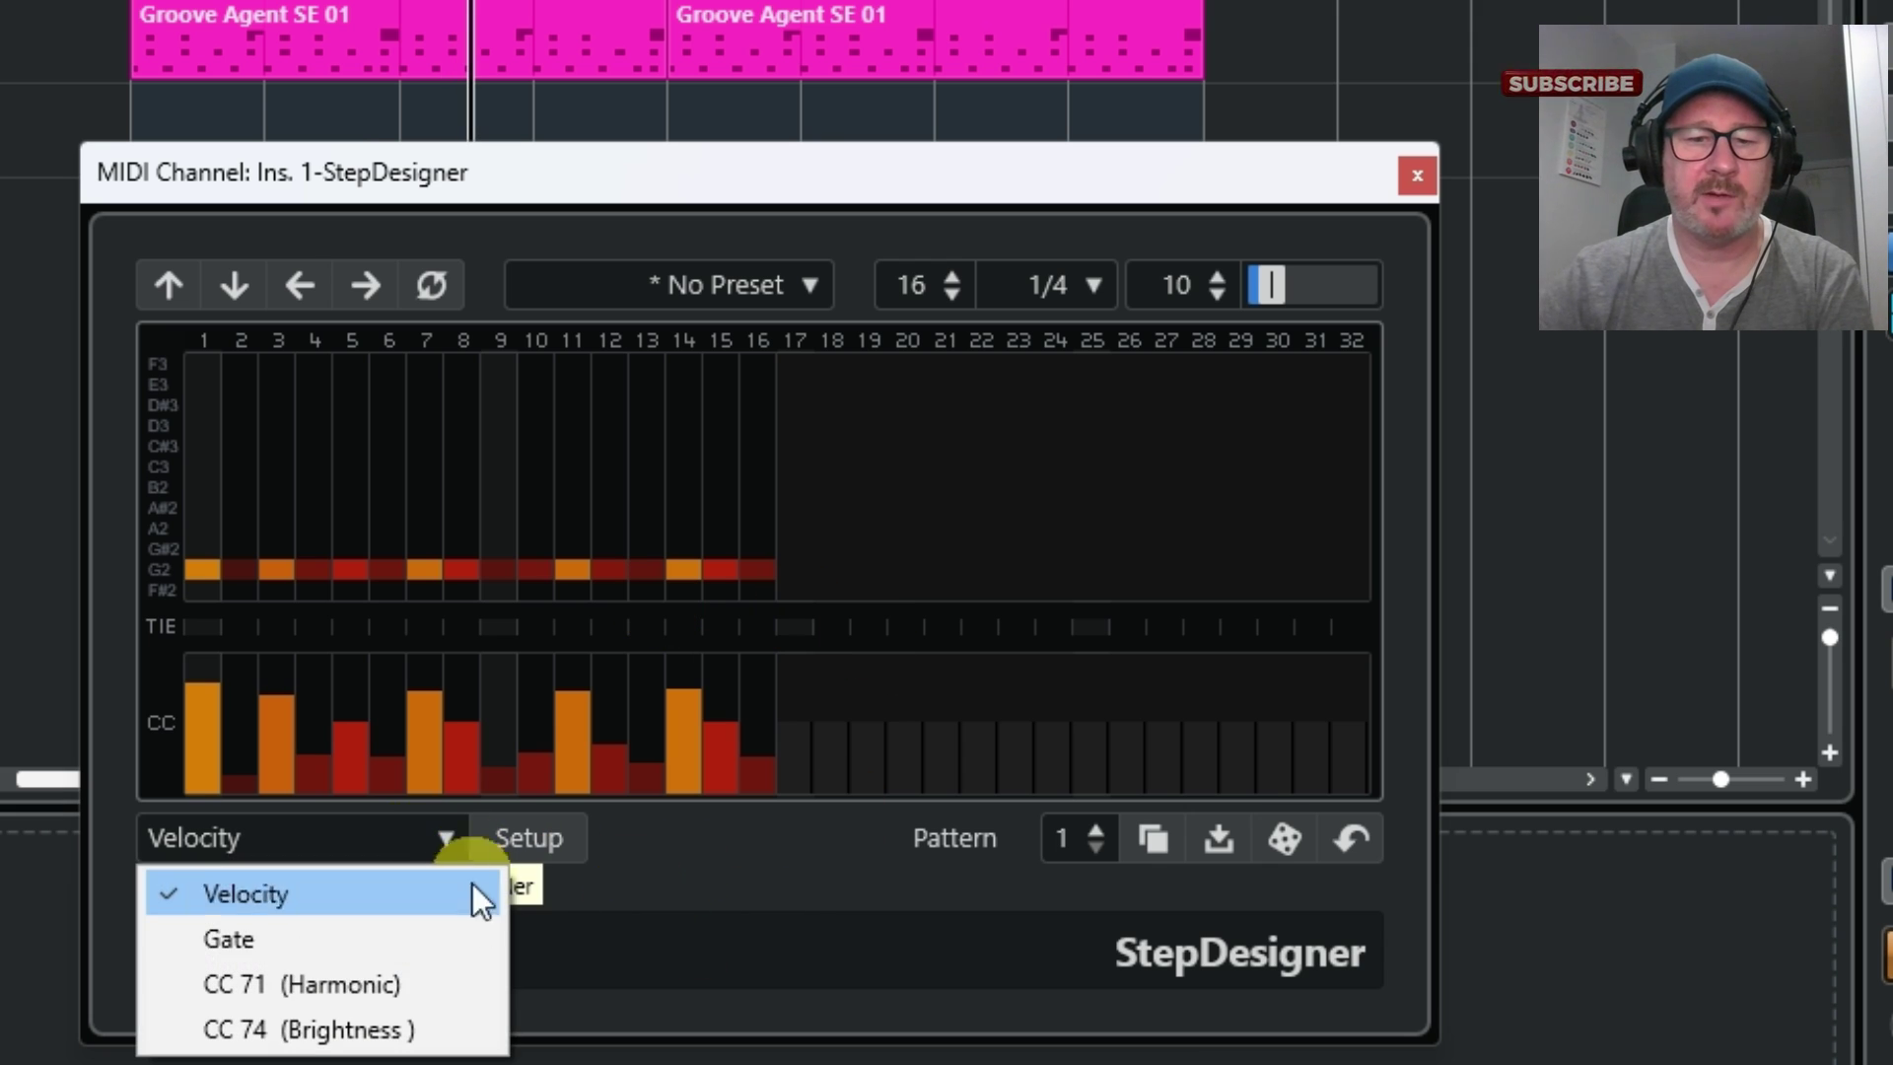
pyautogui.click(232, 936)
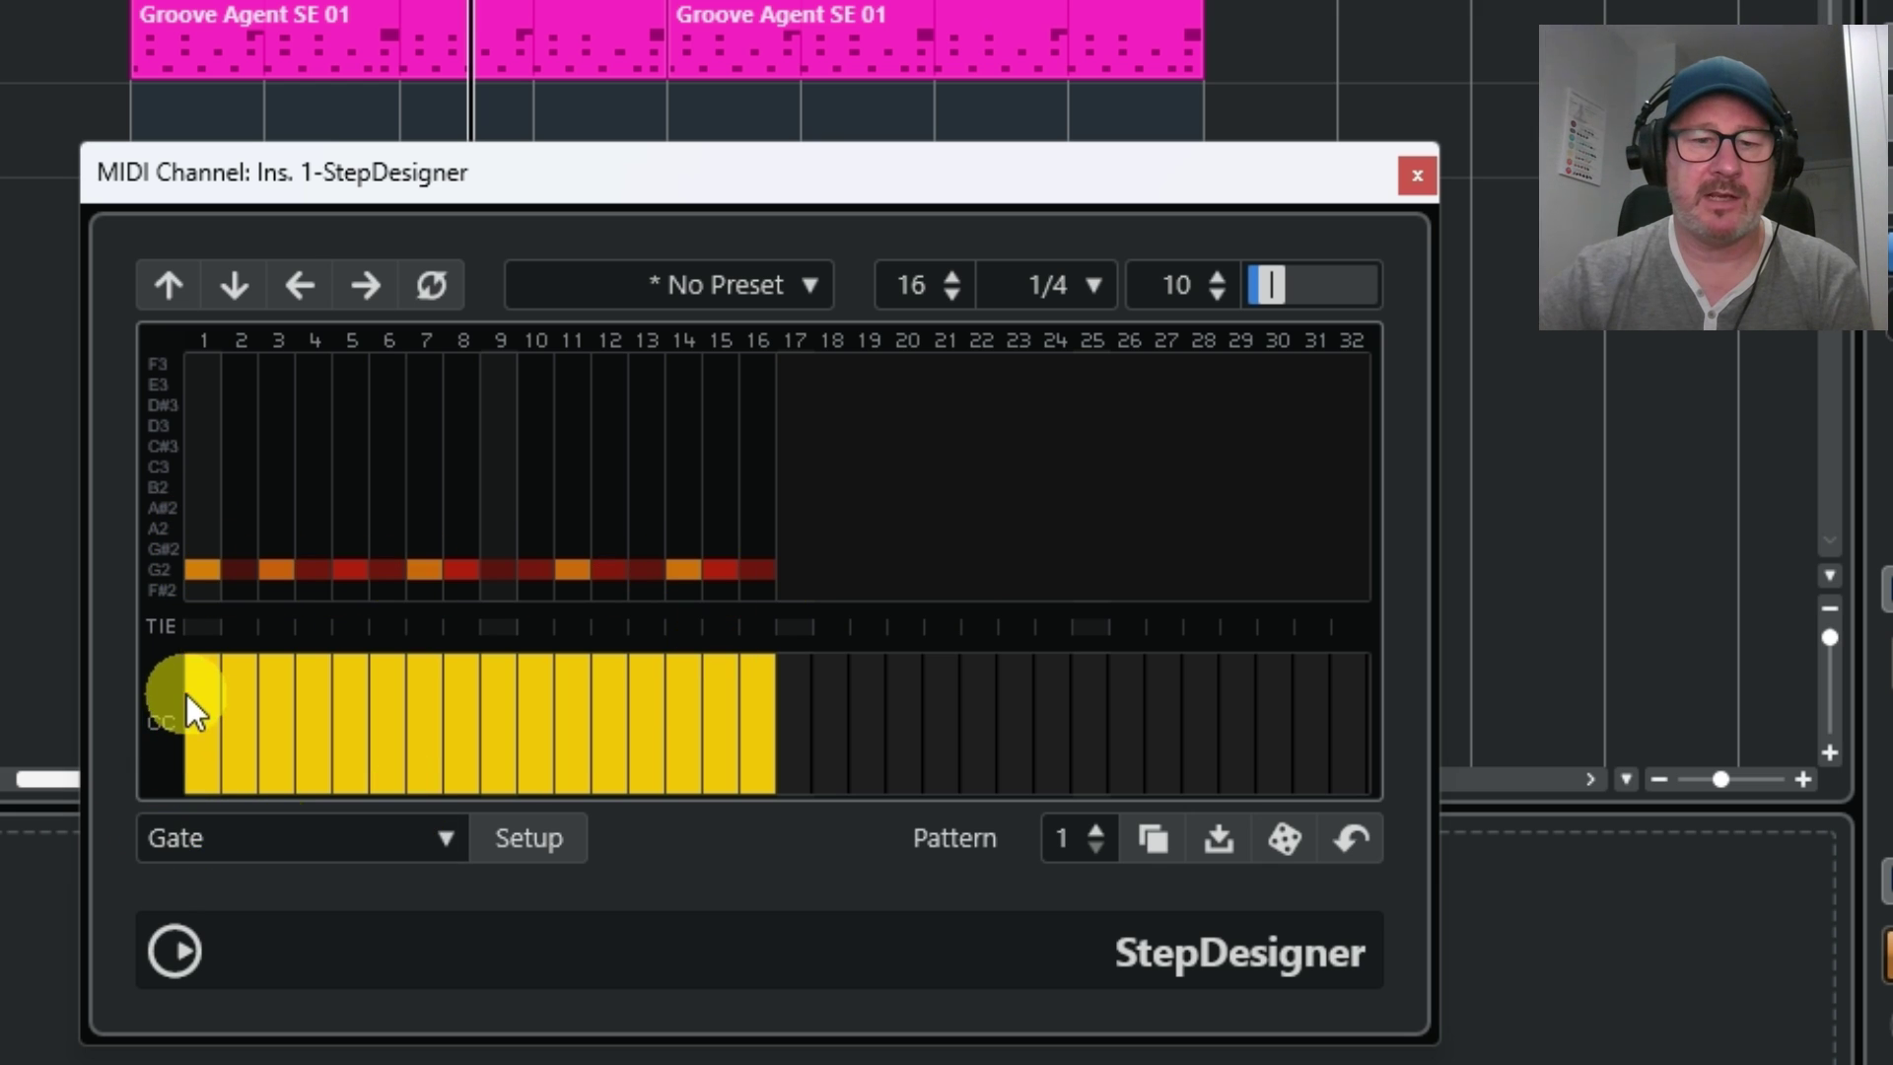
pyautogui.moveTo(186, 694)
pyautogui.mouseDown()
pyautogui.moveTo(396, 786)
pyautogui.moveTo(493, 782)
pyautogui.moveTo(633, 720)
pyautogui.moveTo(754, 752)
pyautogui.mouseUp()
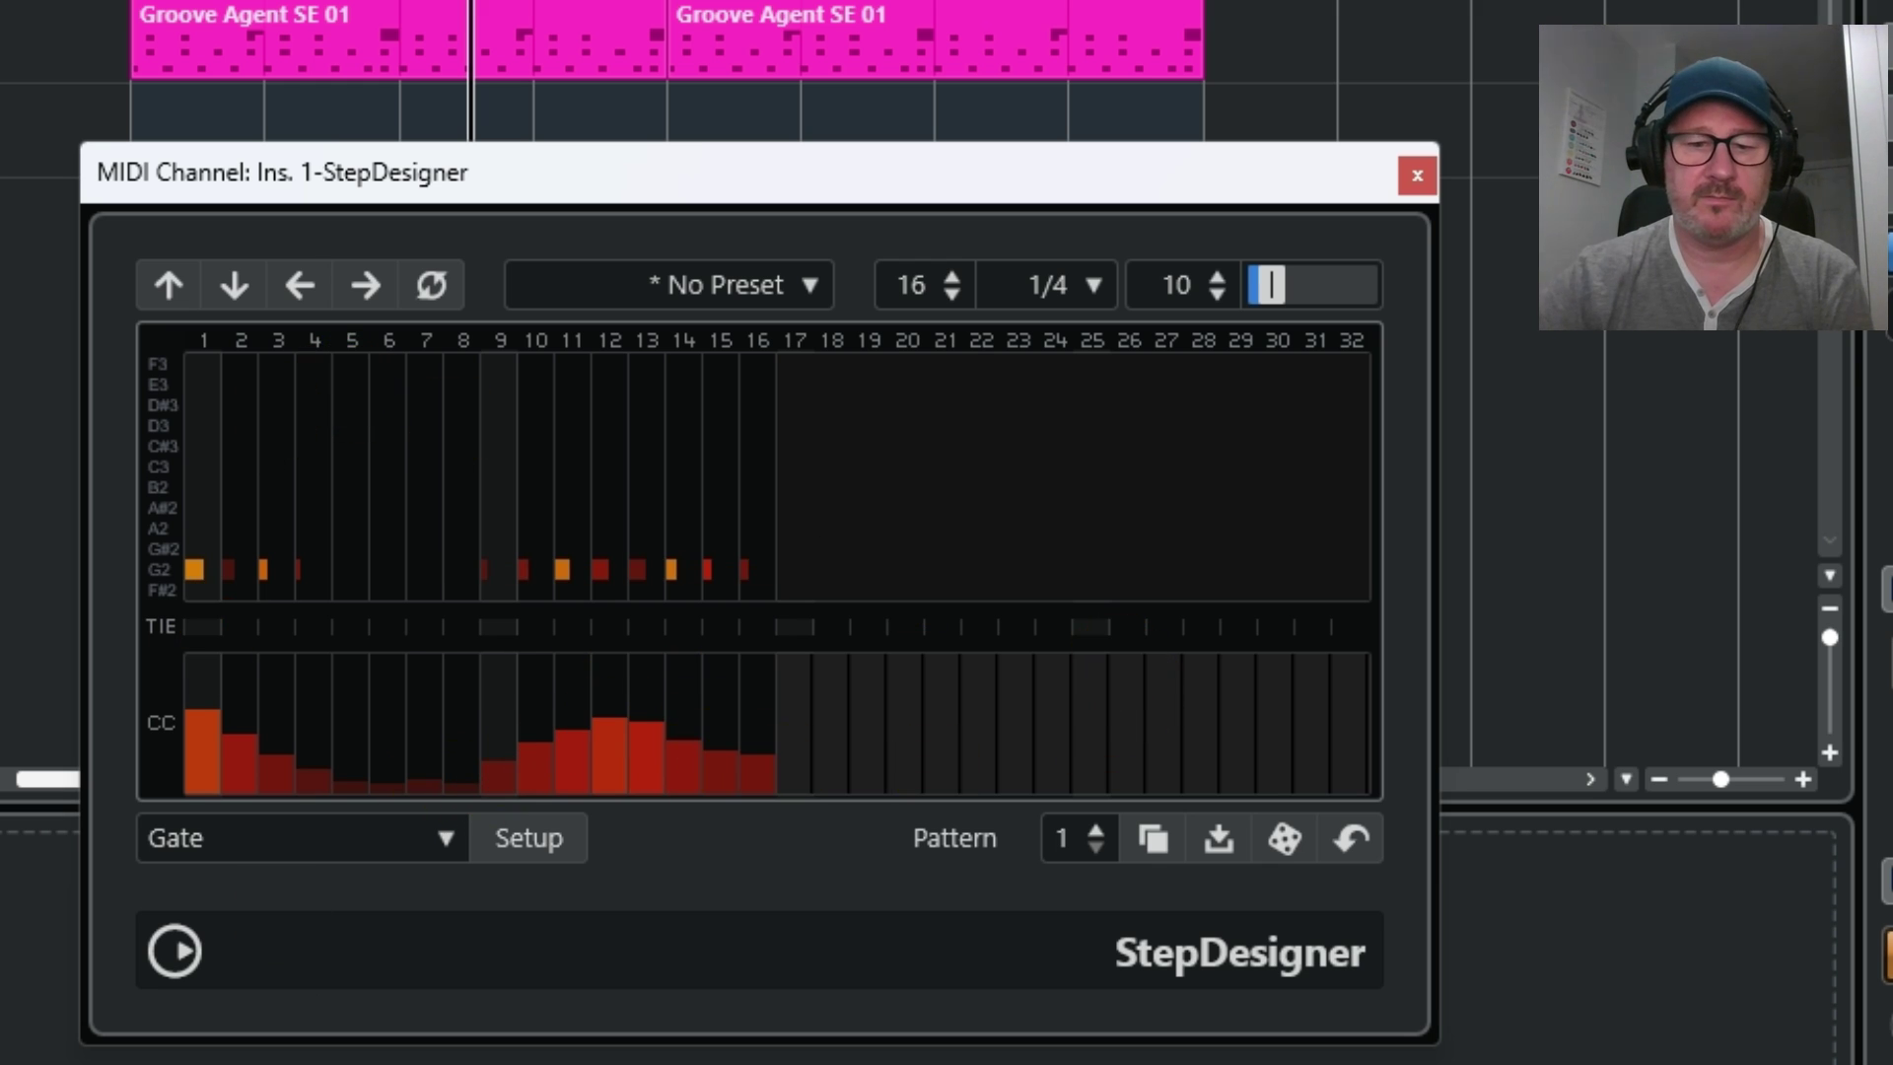
pyautogui.press('space')
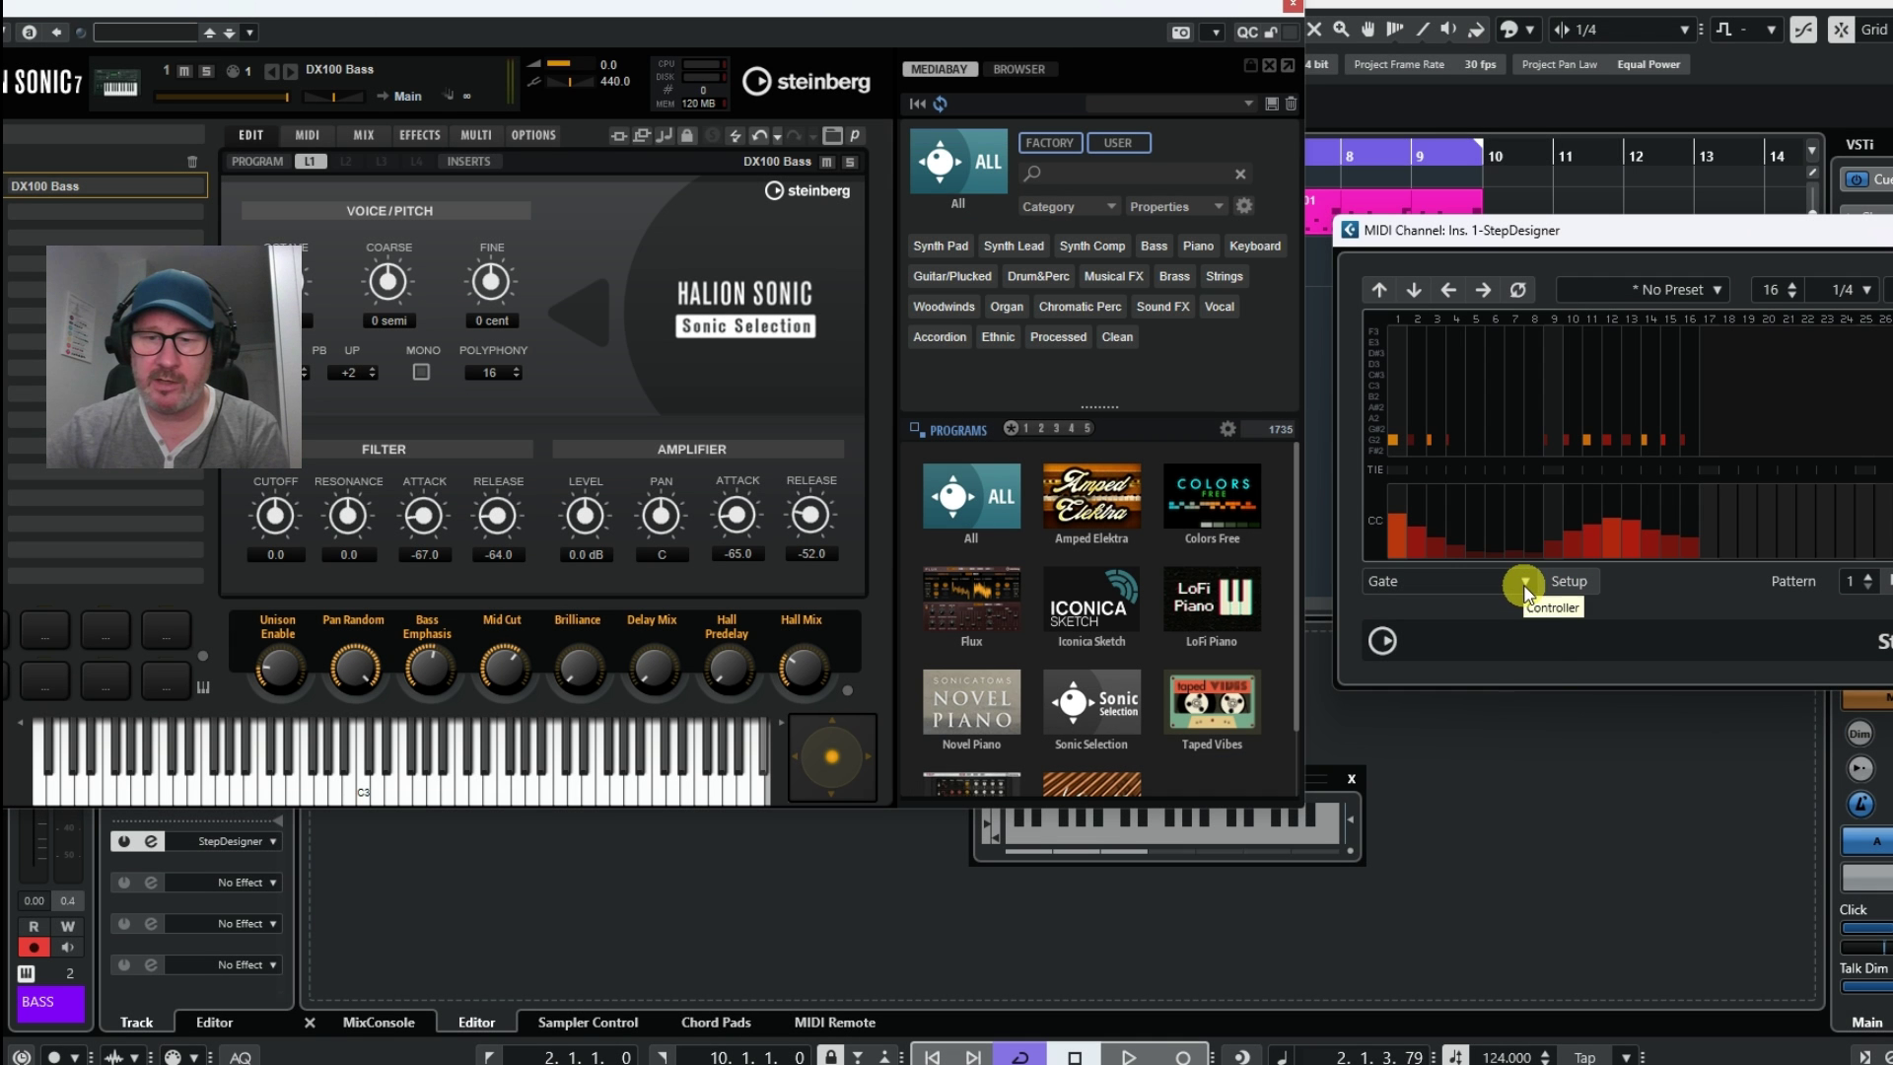
# - Switch the controller lane to CC 71 (Harmonic) and draw a curve that dips around steps 6–8 and climbs to step 16
pyautogui.click(443, 838)
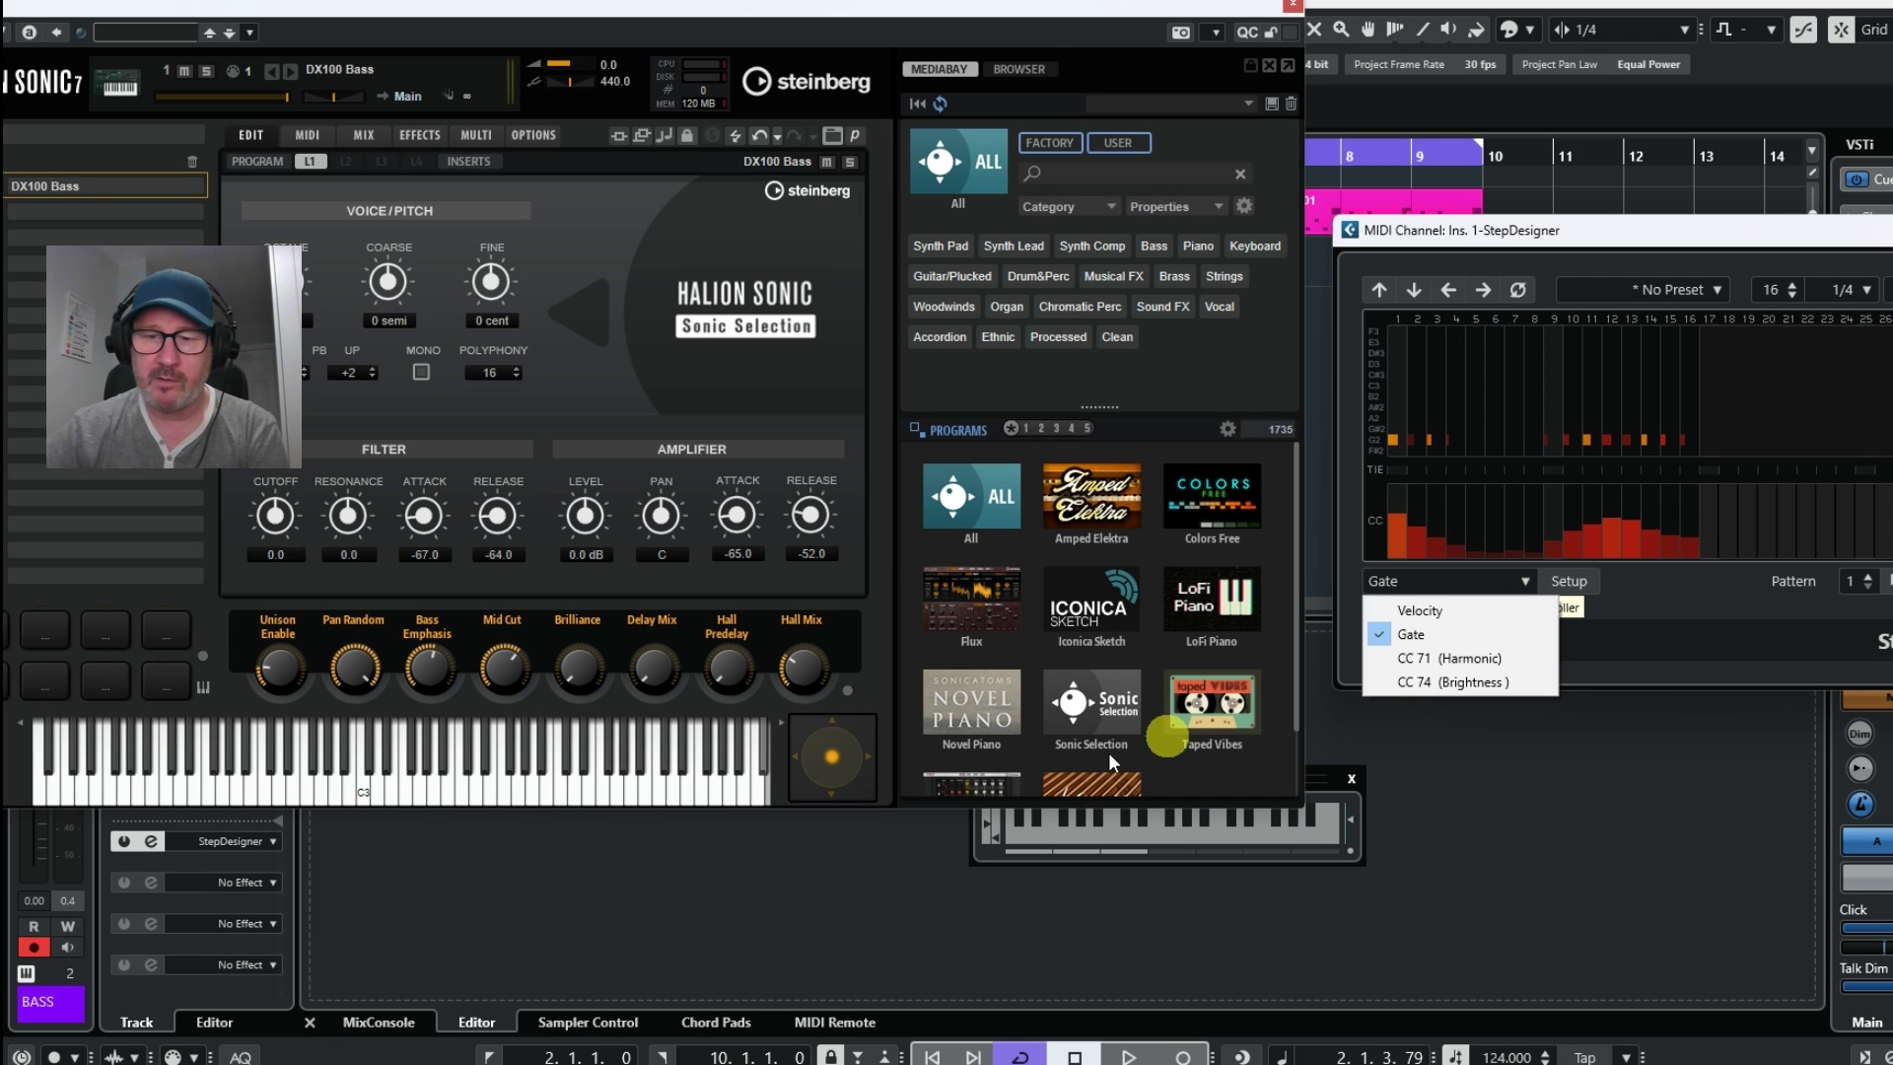
pyautogui.click(350, 673)
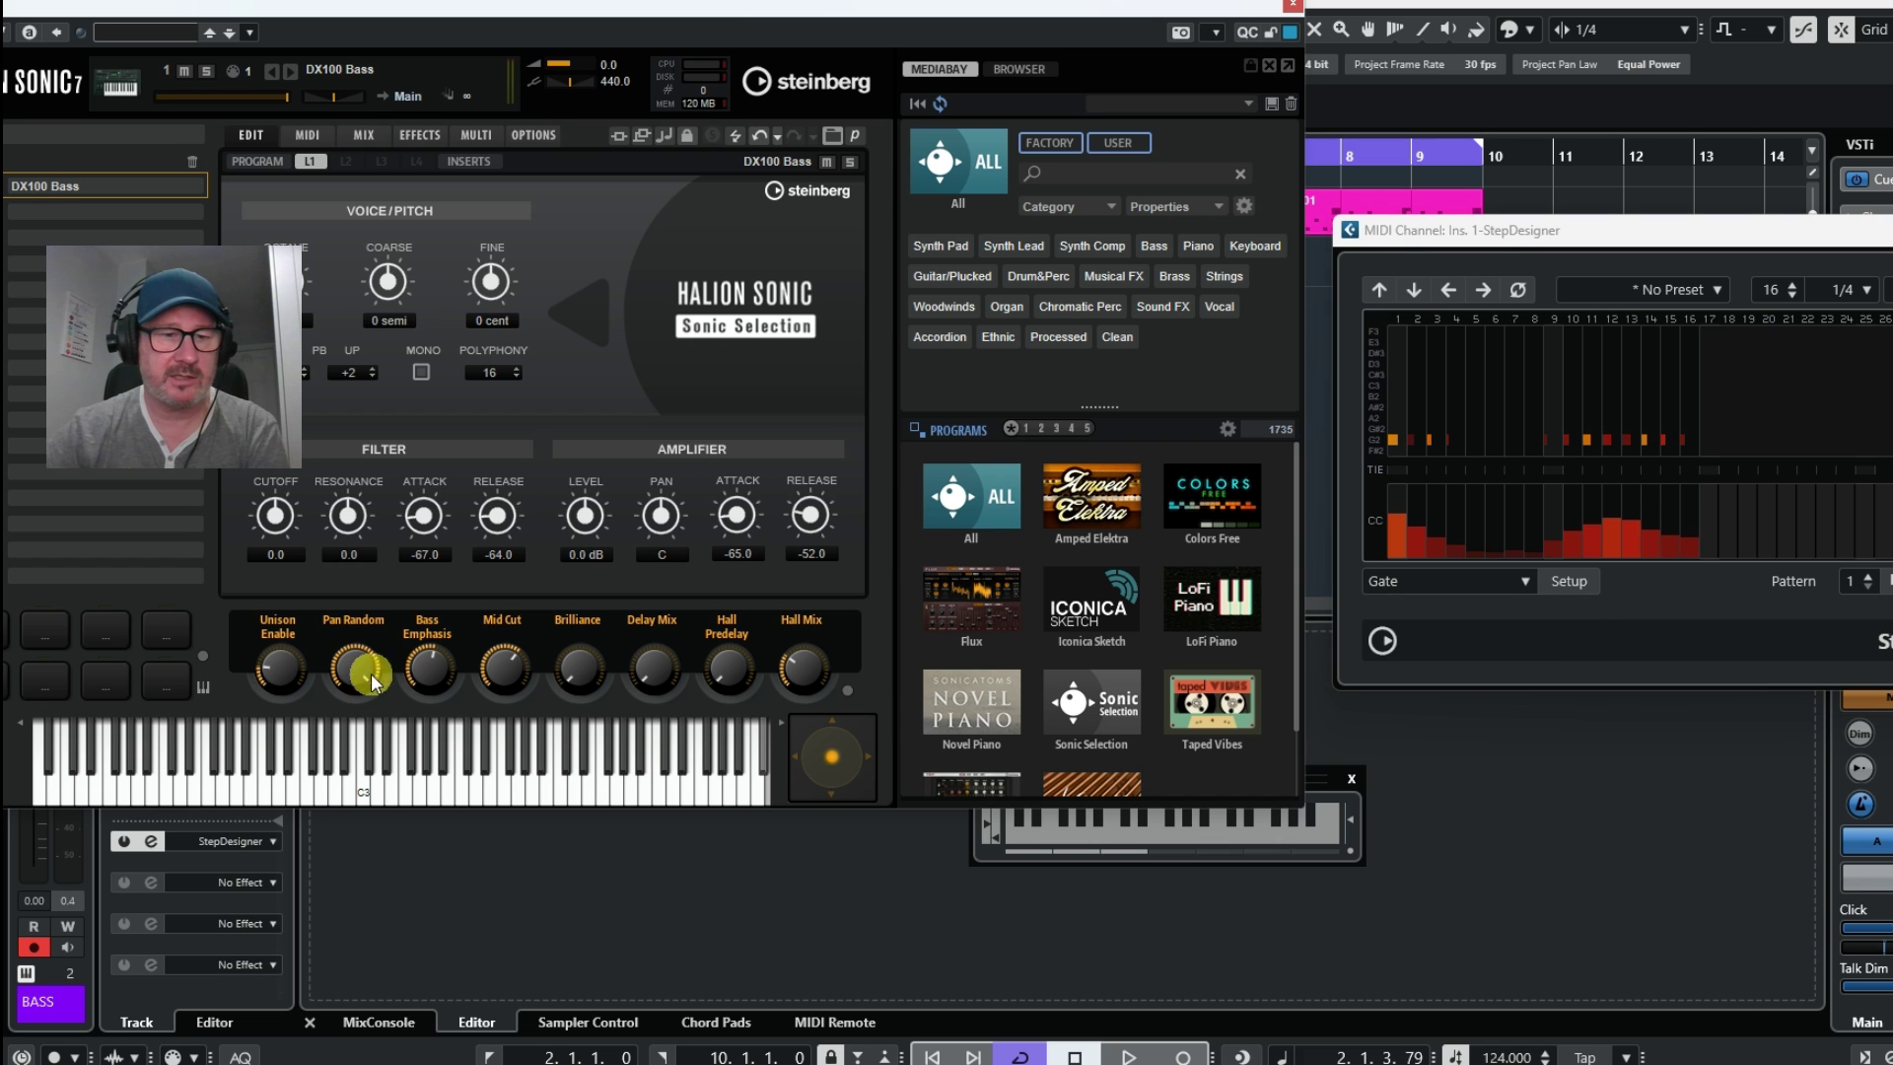
pyautogui.click(1525, 586)
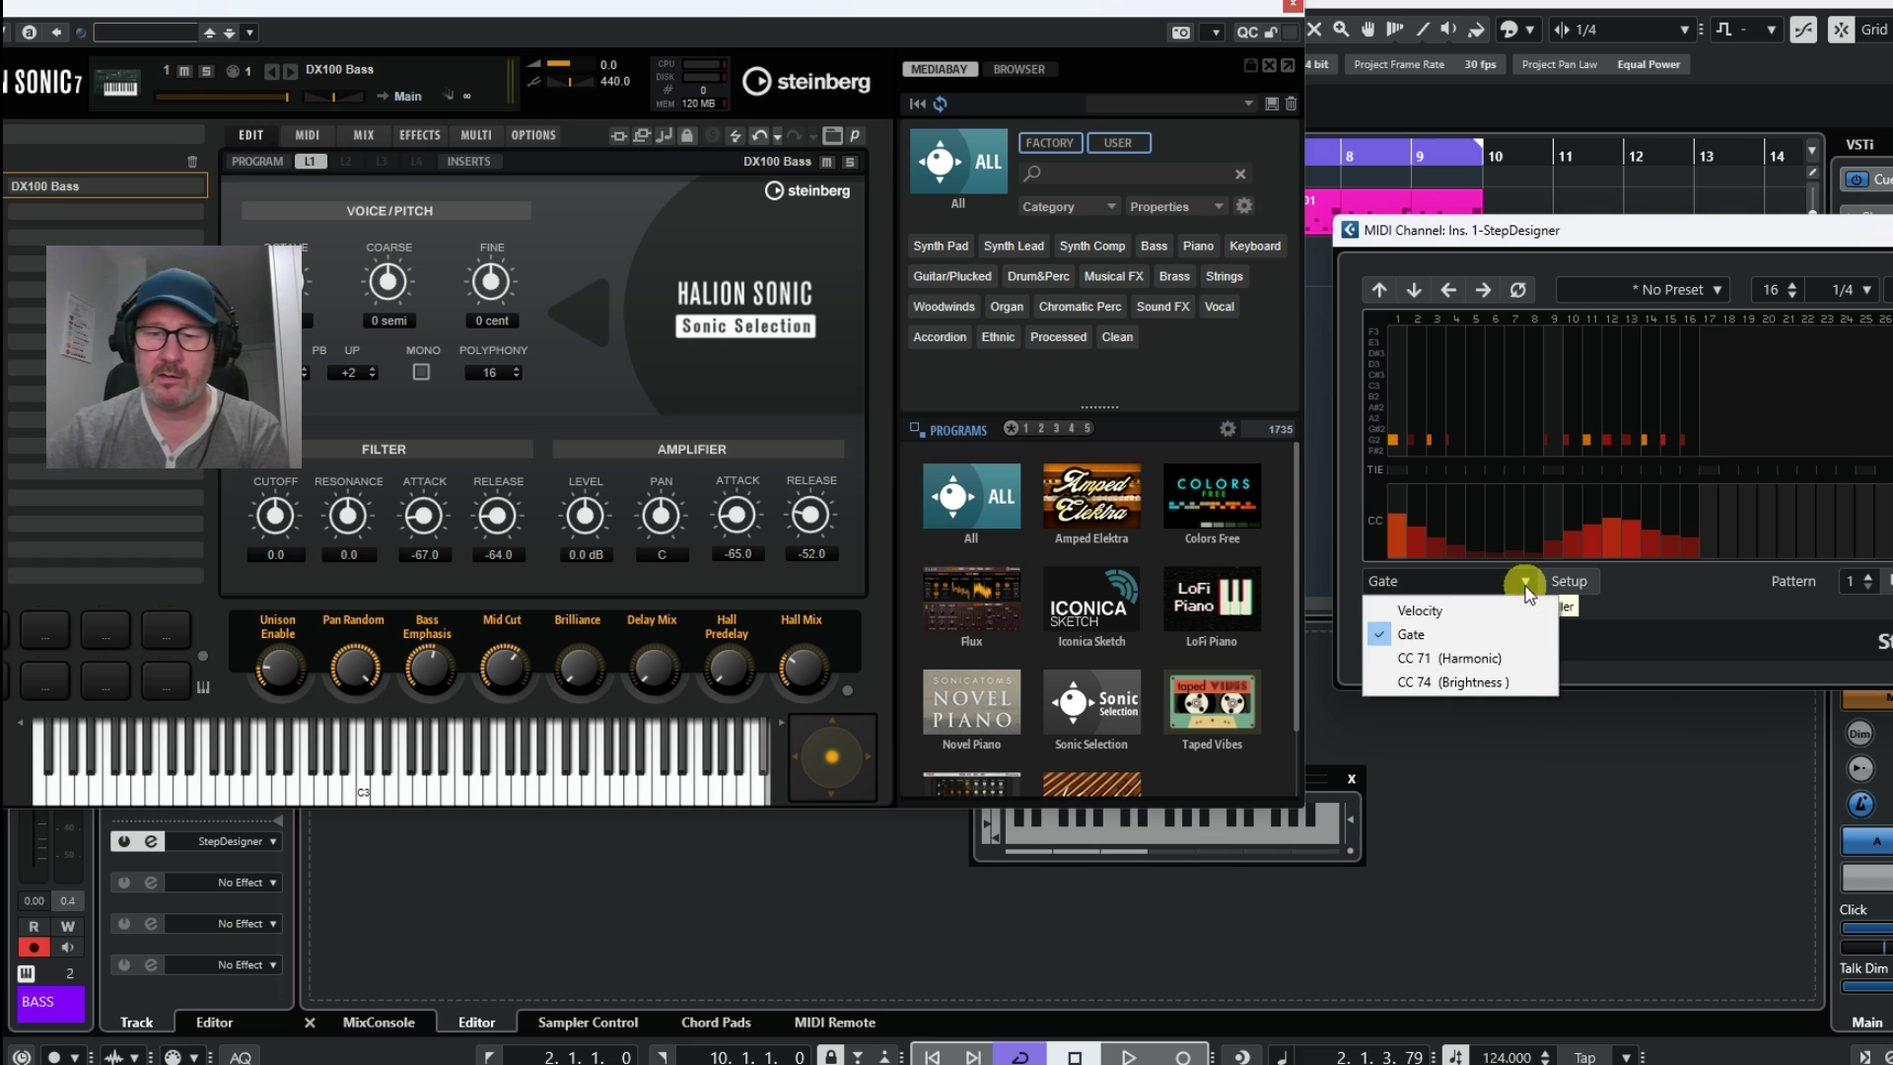
pyautogui.click(1493, 659)
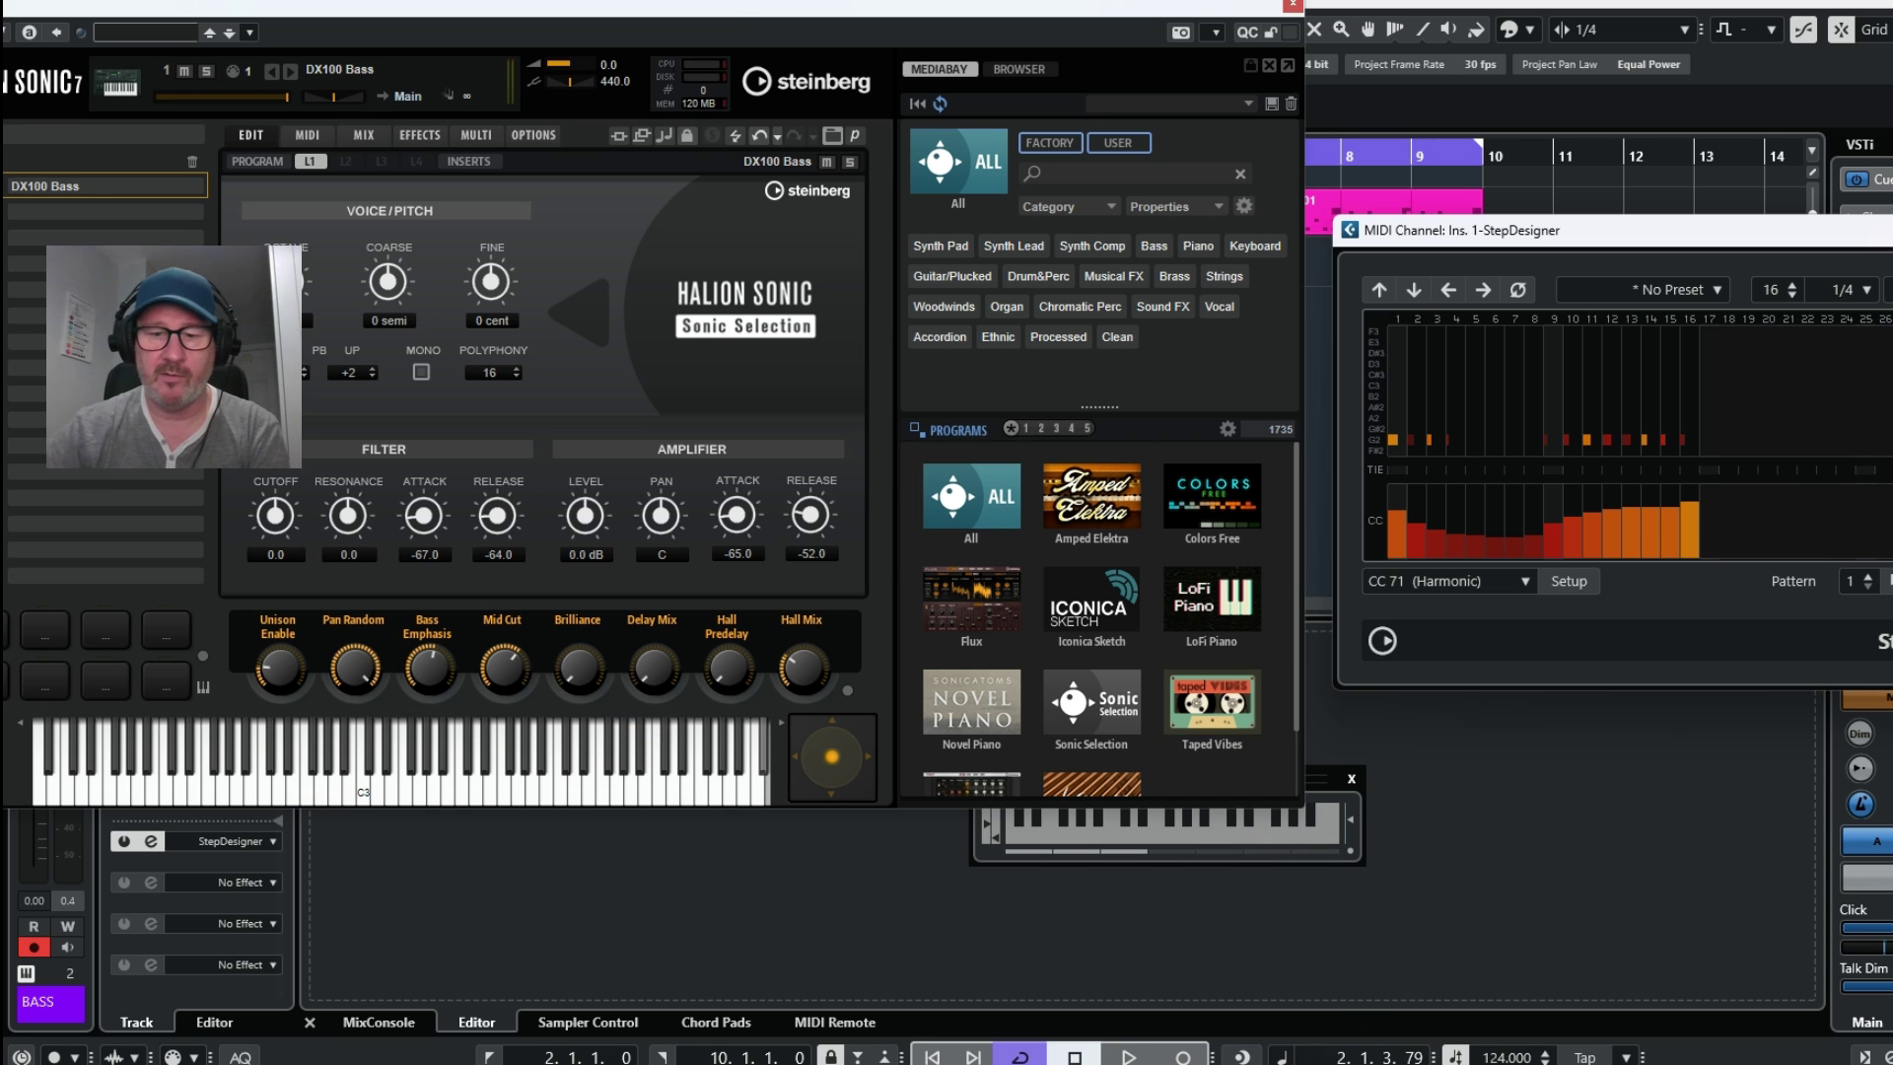
# - During playback, reshape the CC 71 curve to fall steeply from step 1 to a low around steps 8–10 and rise to step 16
pyautogui.click(1124, 1056)
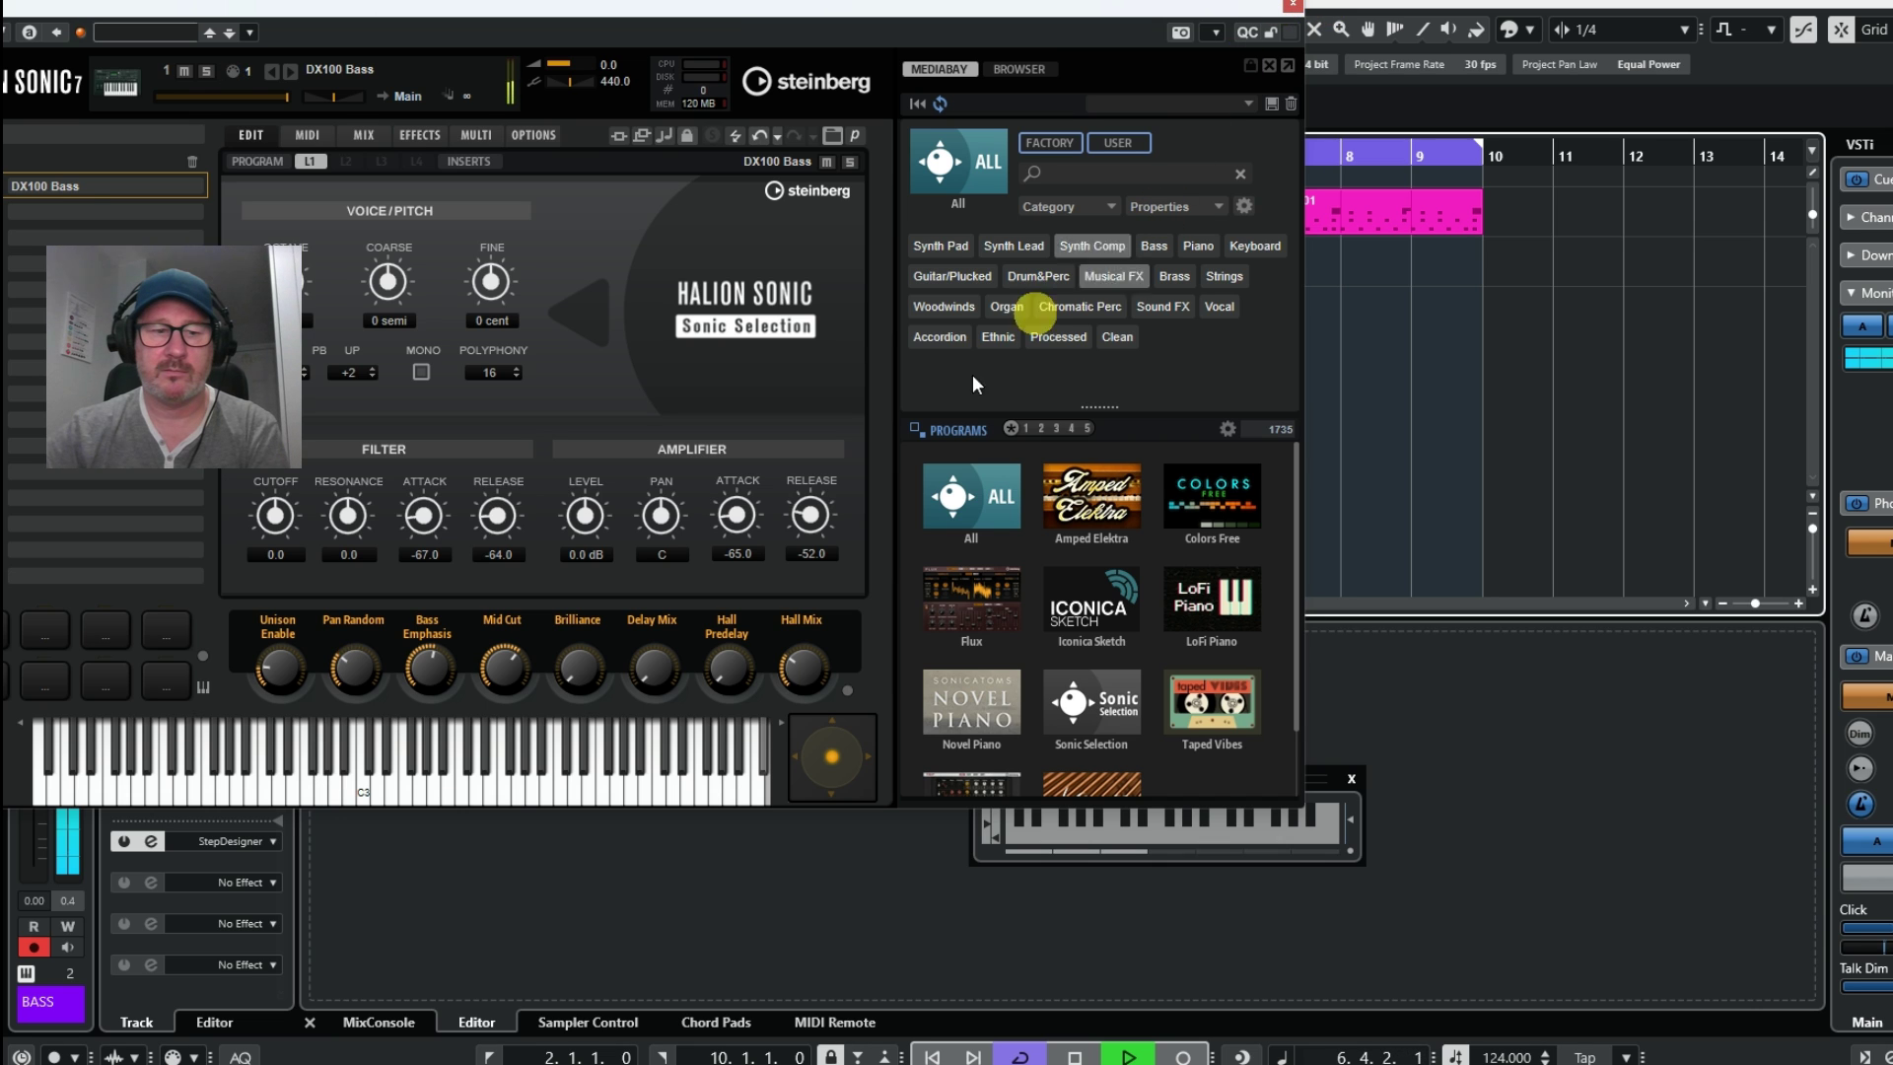
pyautogui.click(152, 840)
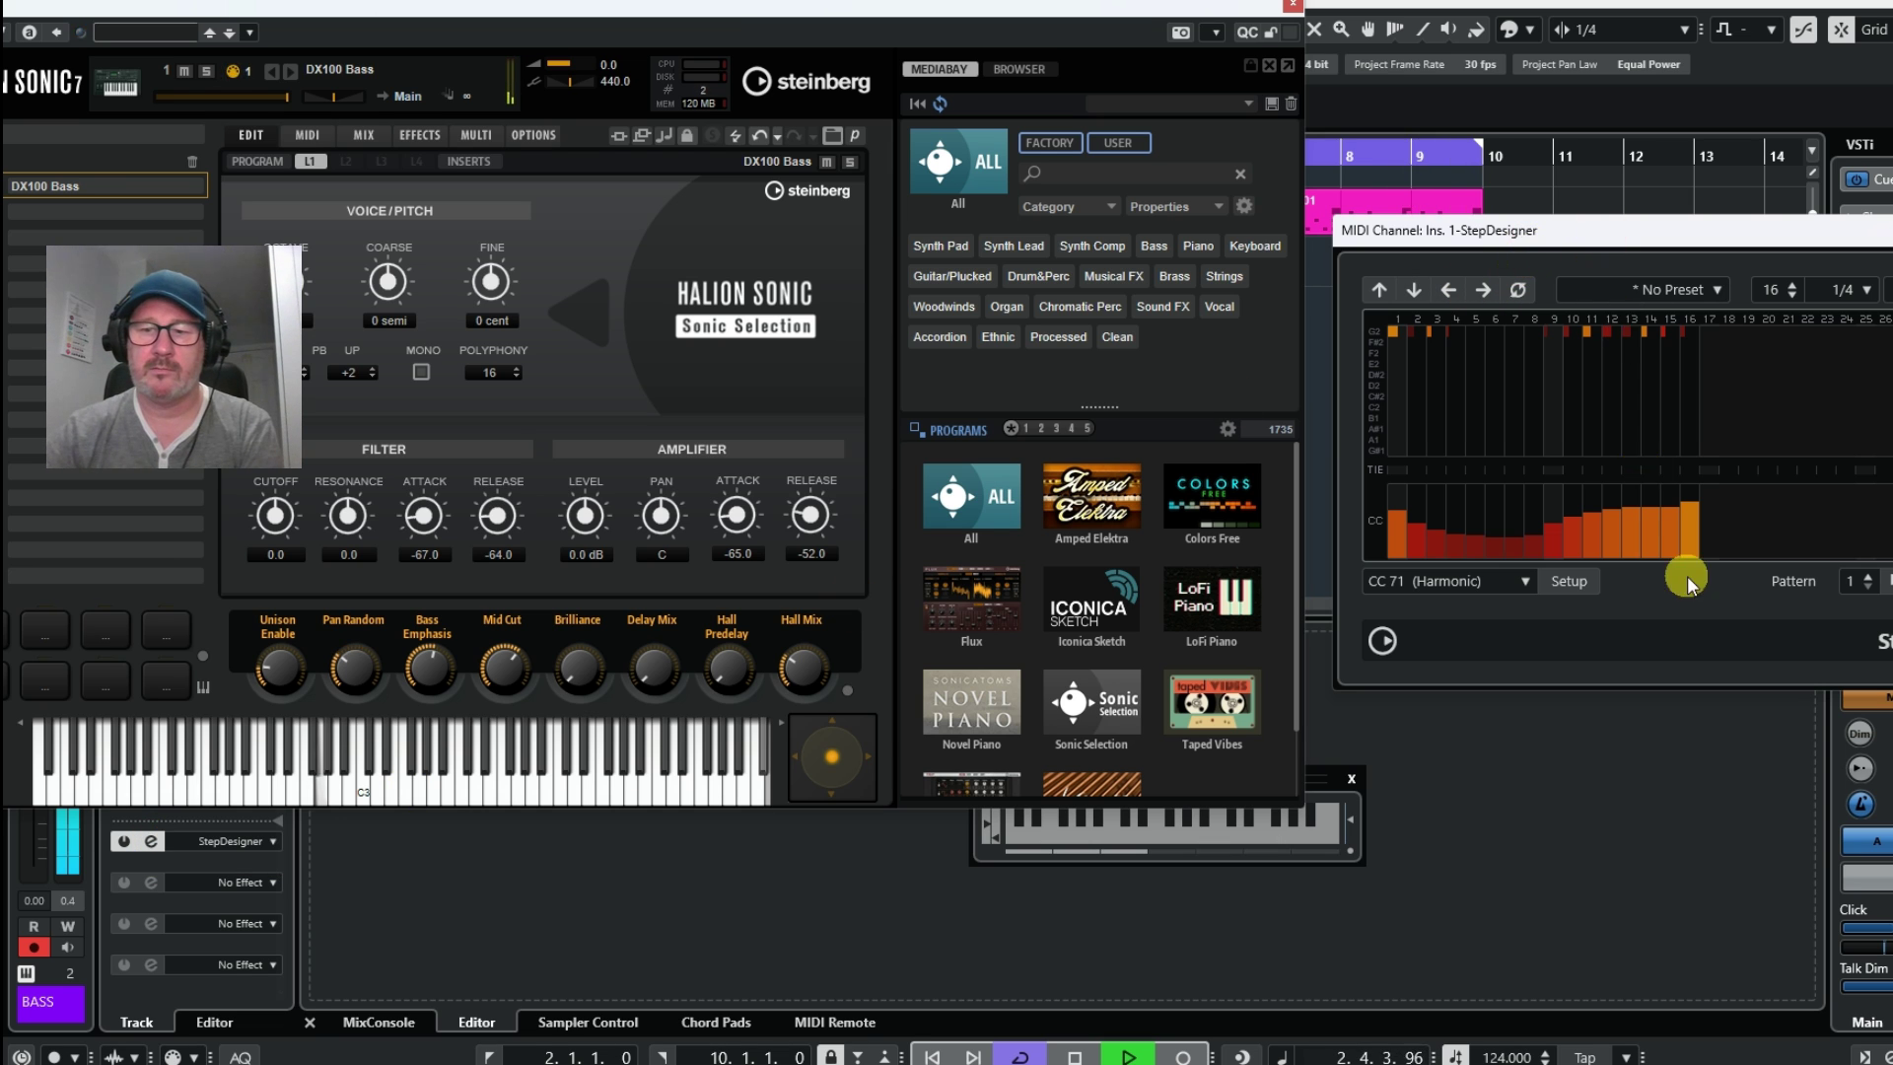
pyautogui.moveTo(1389, 486)
pyautogui.mouseDown()
pyautogui.moveTo(1555, 560)
pyautogui.moveTo(1607, 538)
pyautogui.mouseUp()
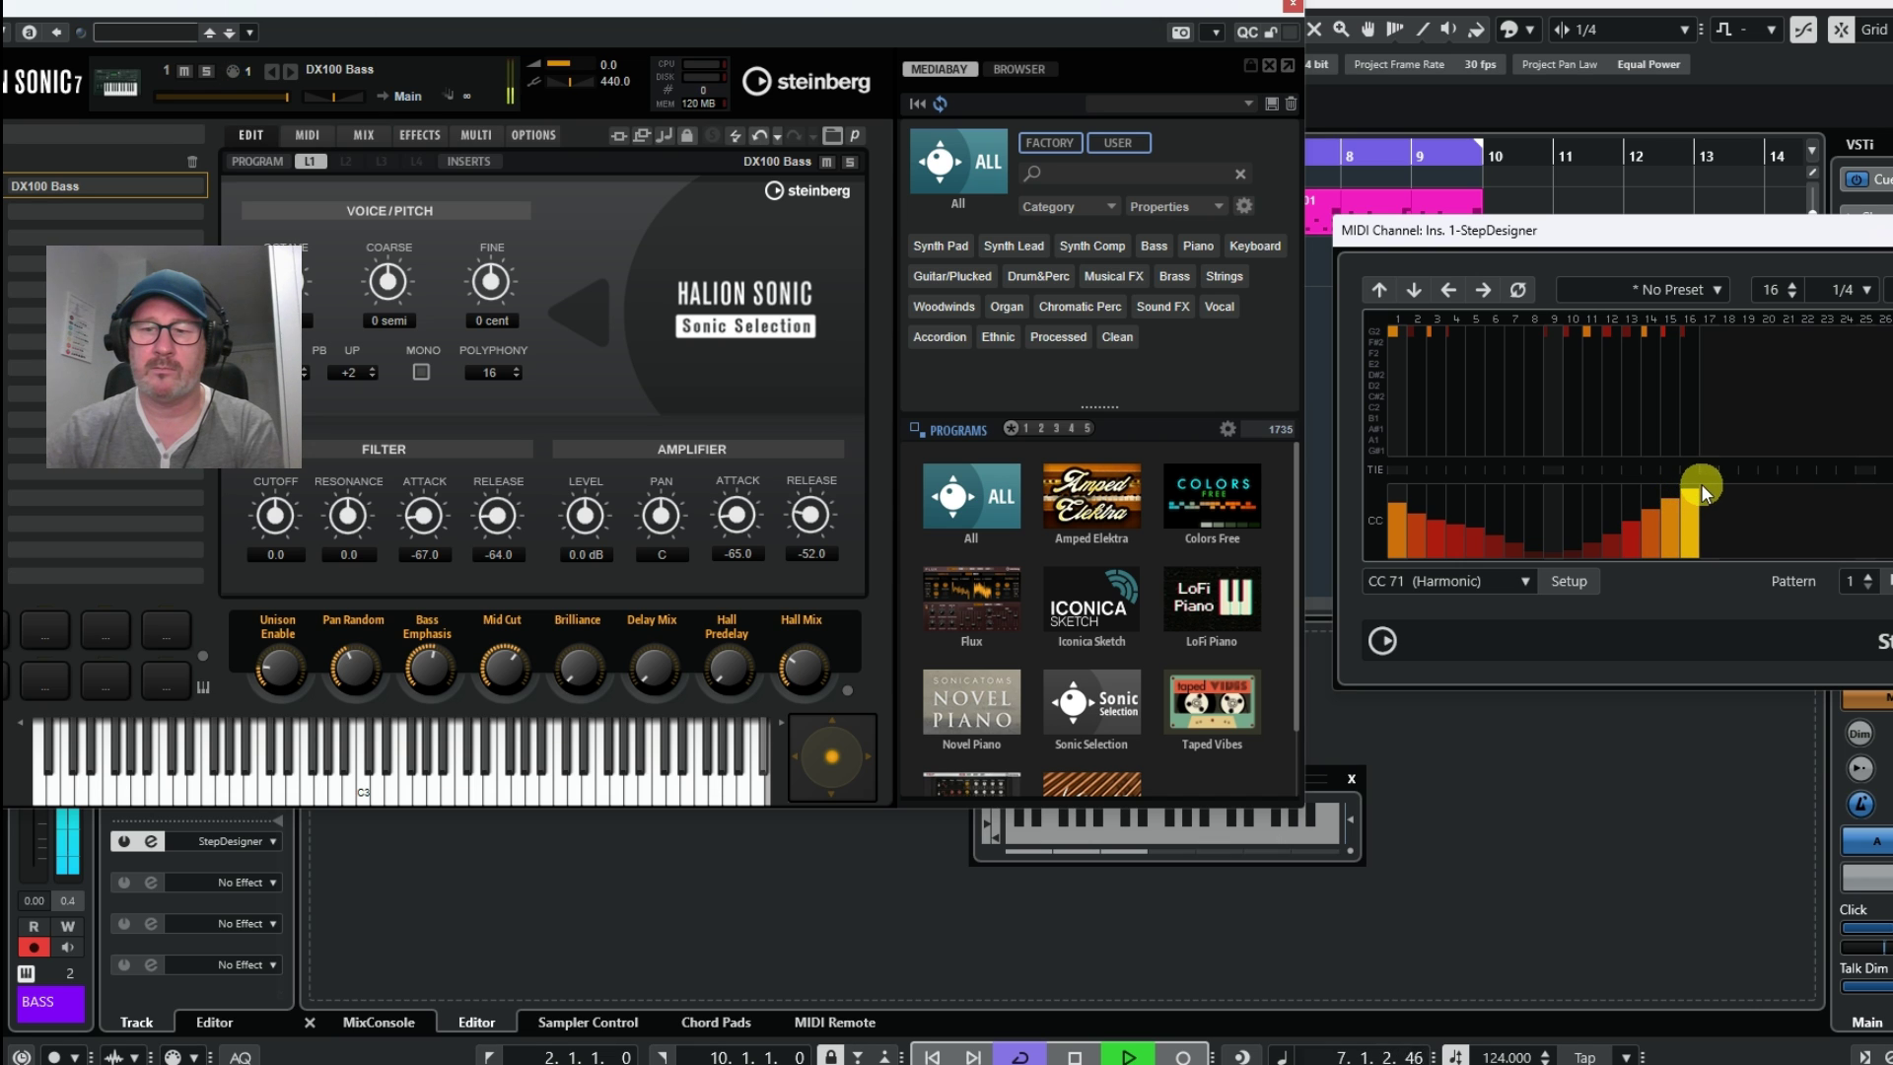
pyautogui.moveTo(1401, 509)
pyautogui.mouseDown()
pyautogui.moveTo(1451, 521)
pyautogui.moveTo(1413, 505)
pyautogui.mouseUp()
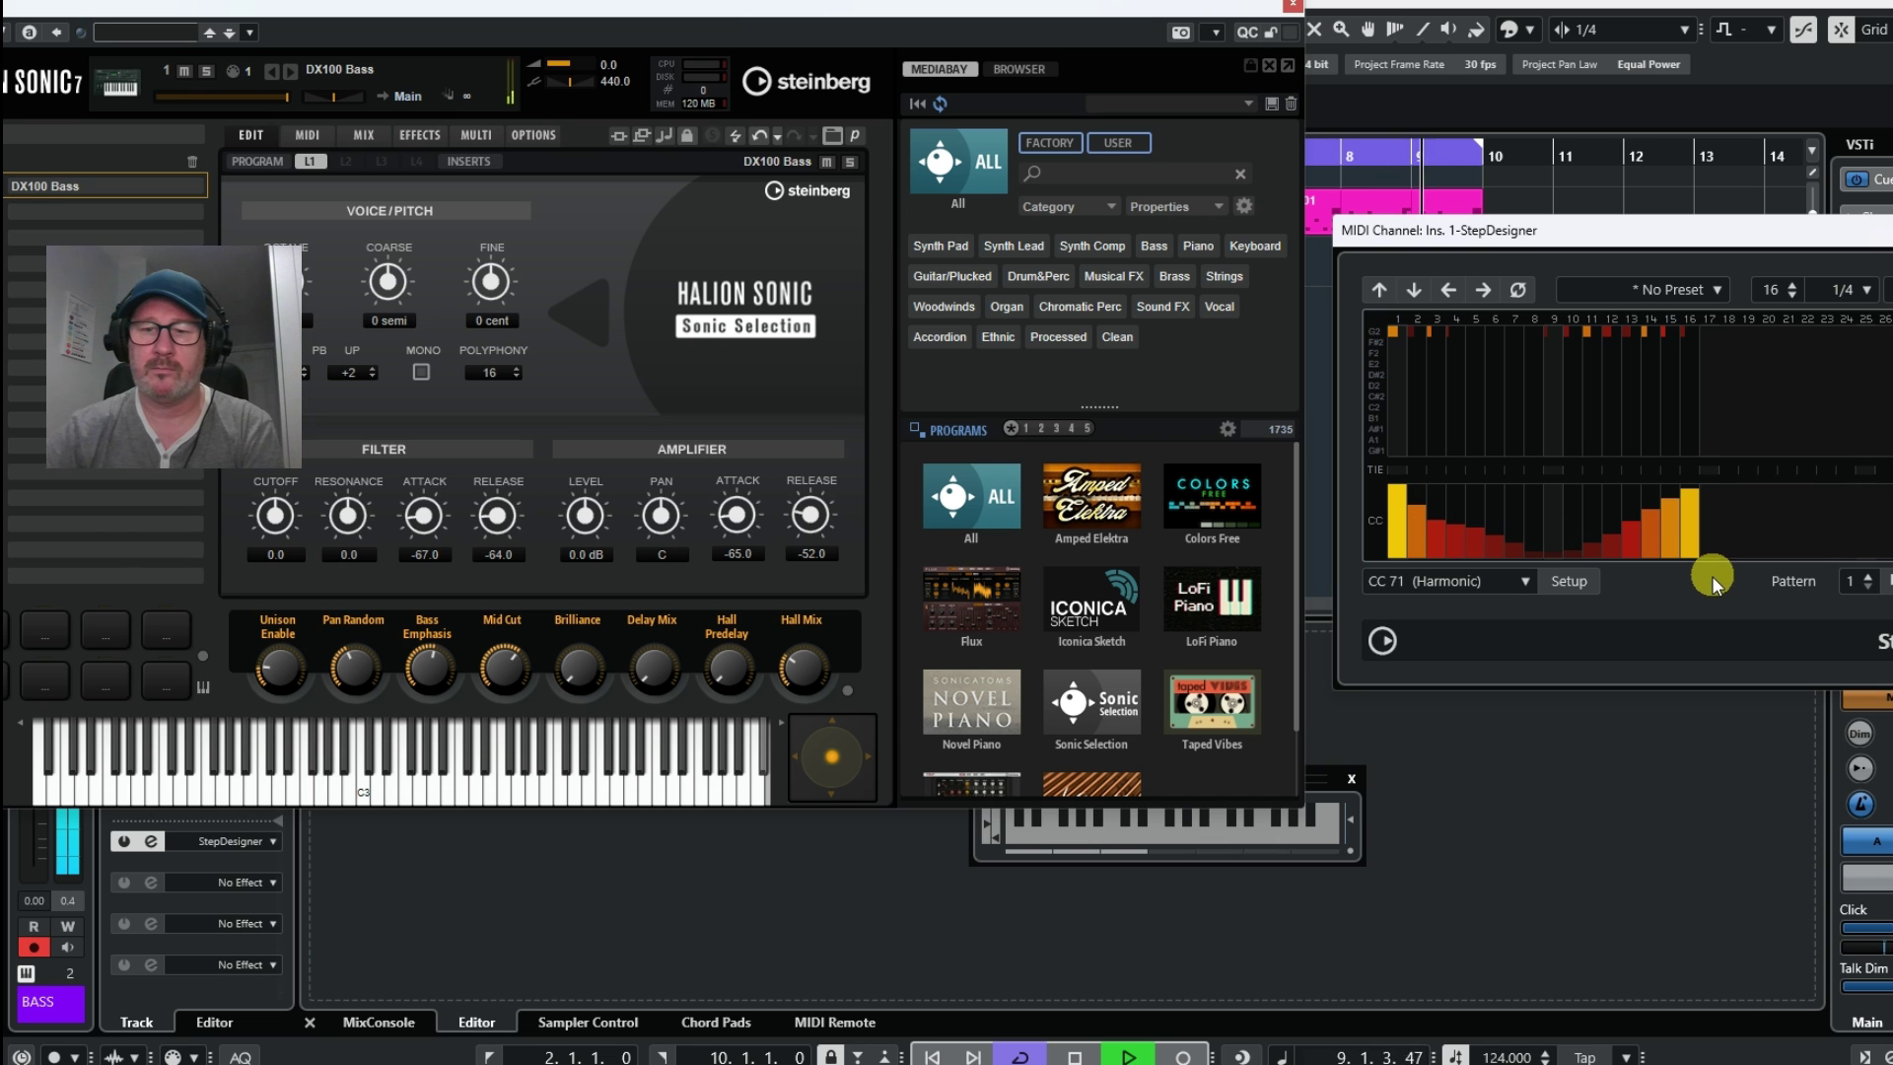
pyautogui.click(1415, 489)
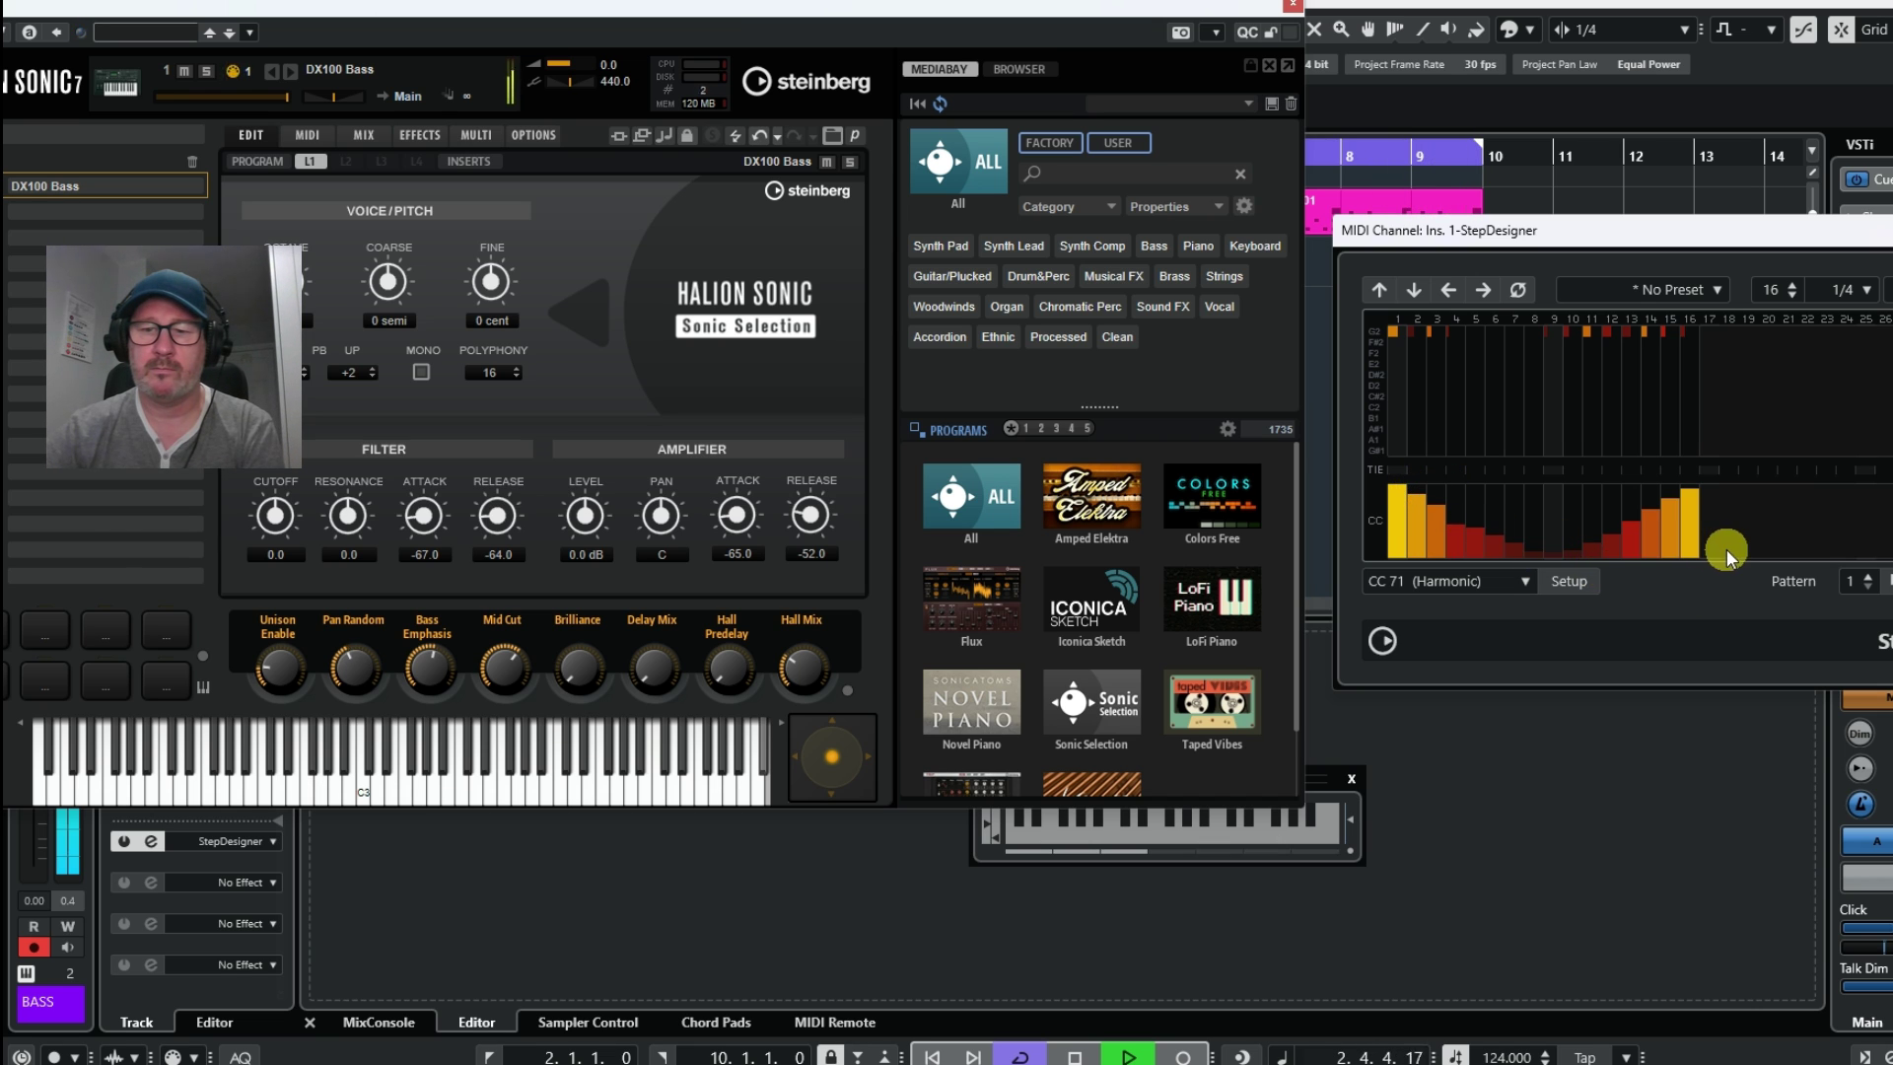
pyautogui.click(1456, 514)
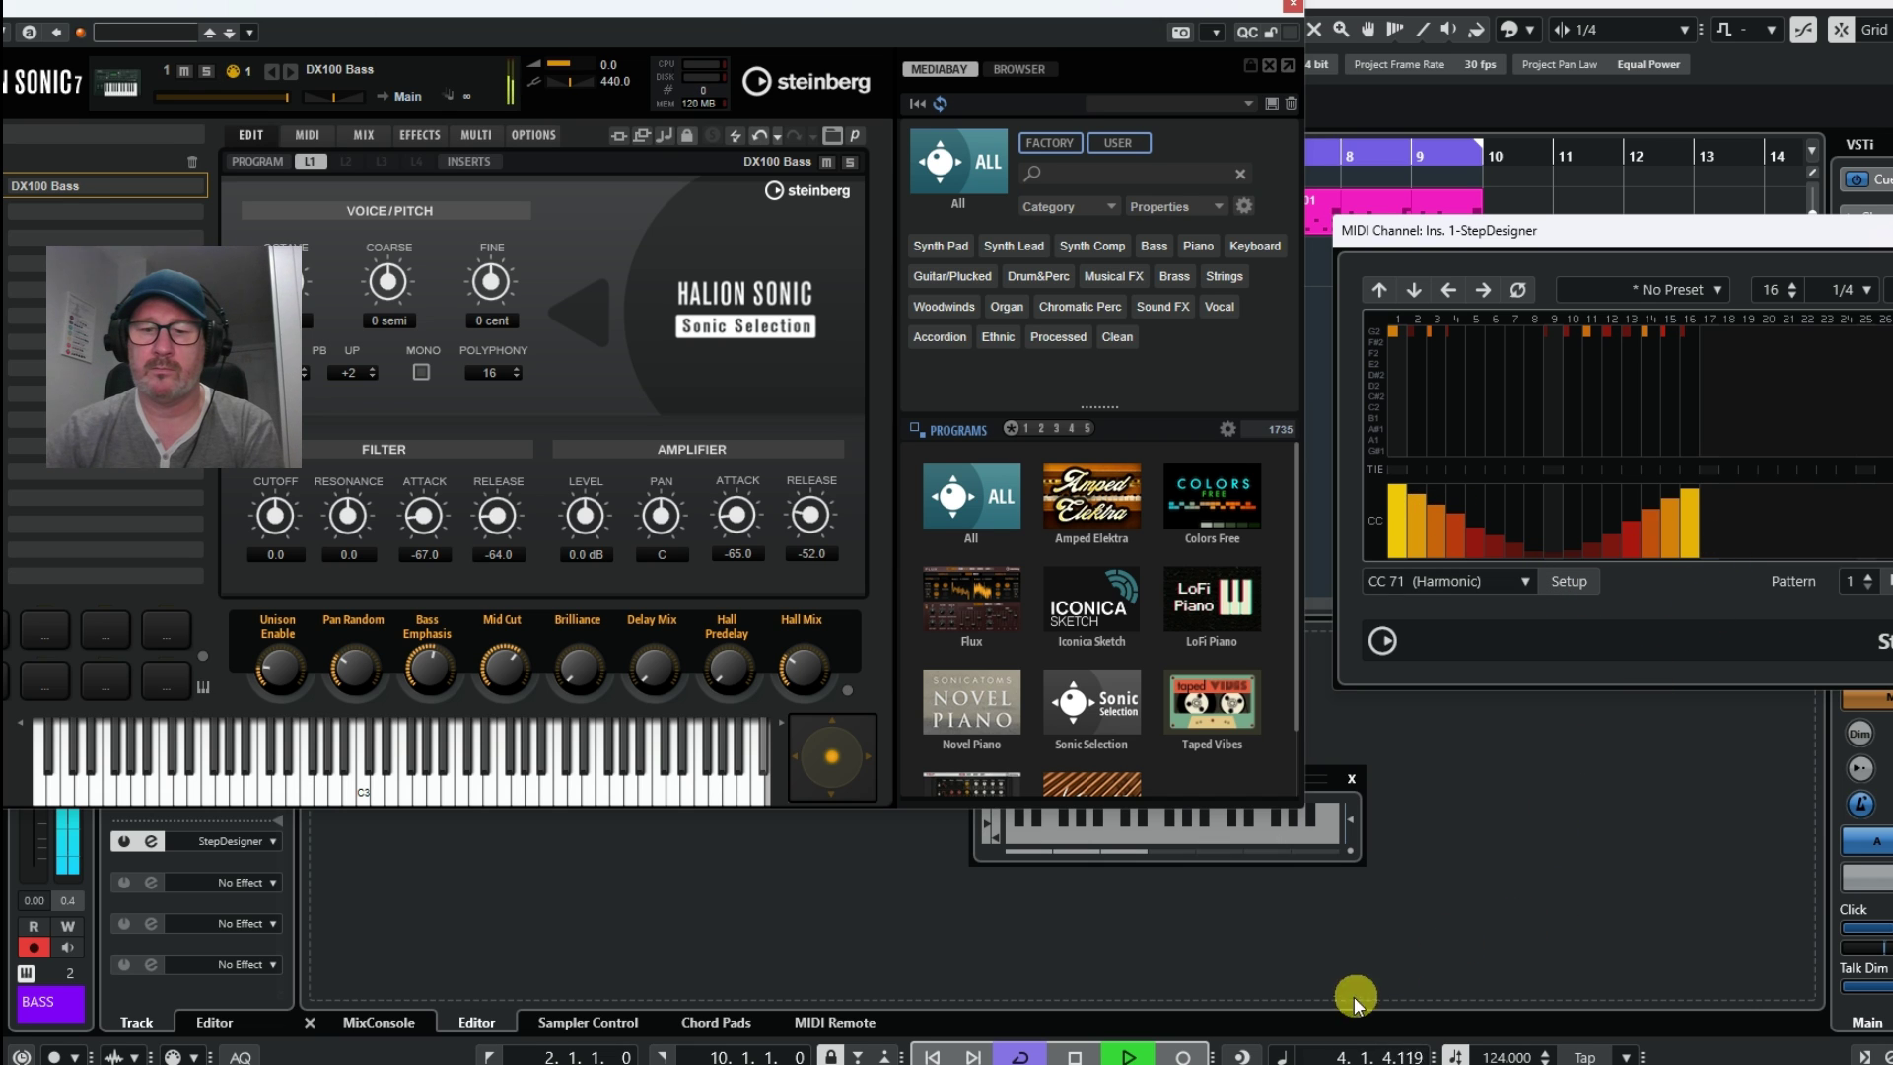
pyautogui.click(1074, 1056)
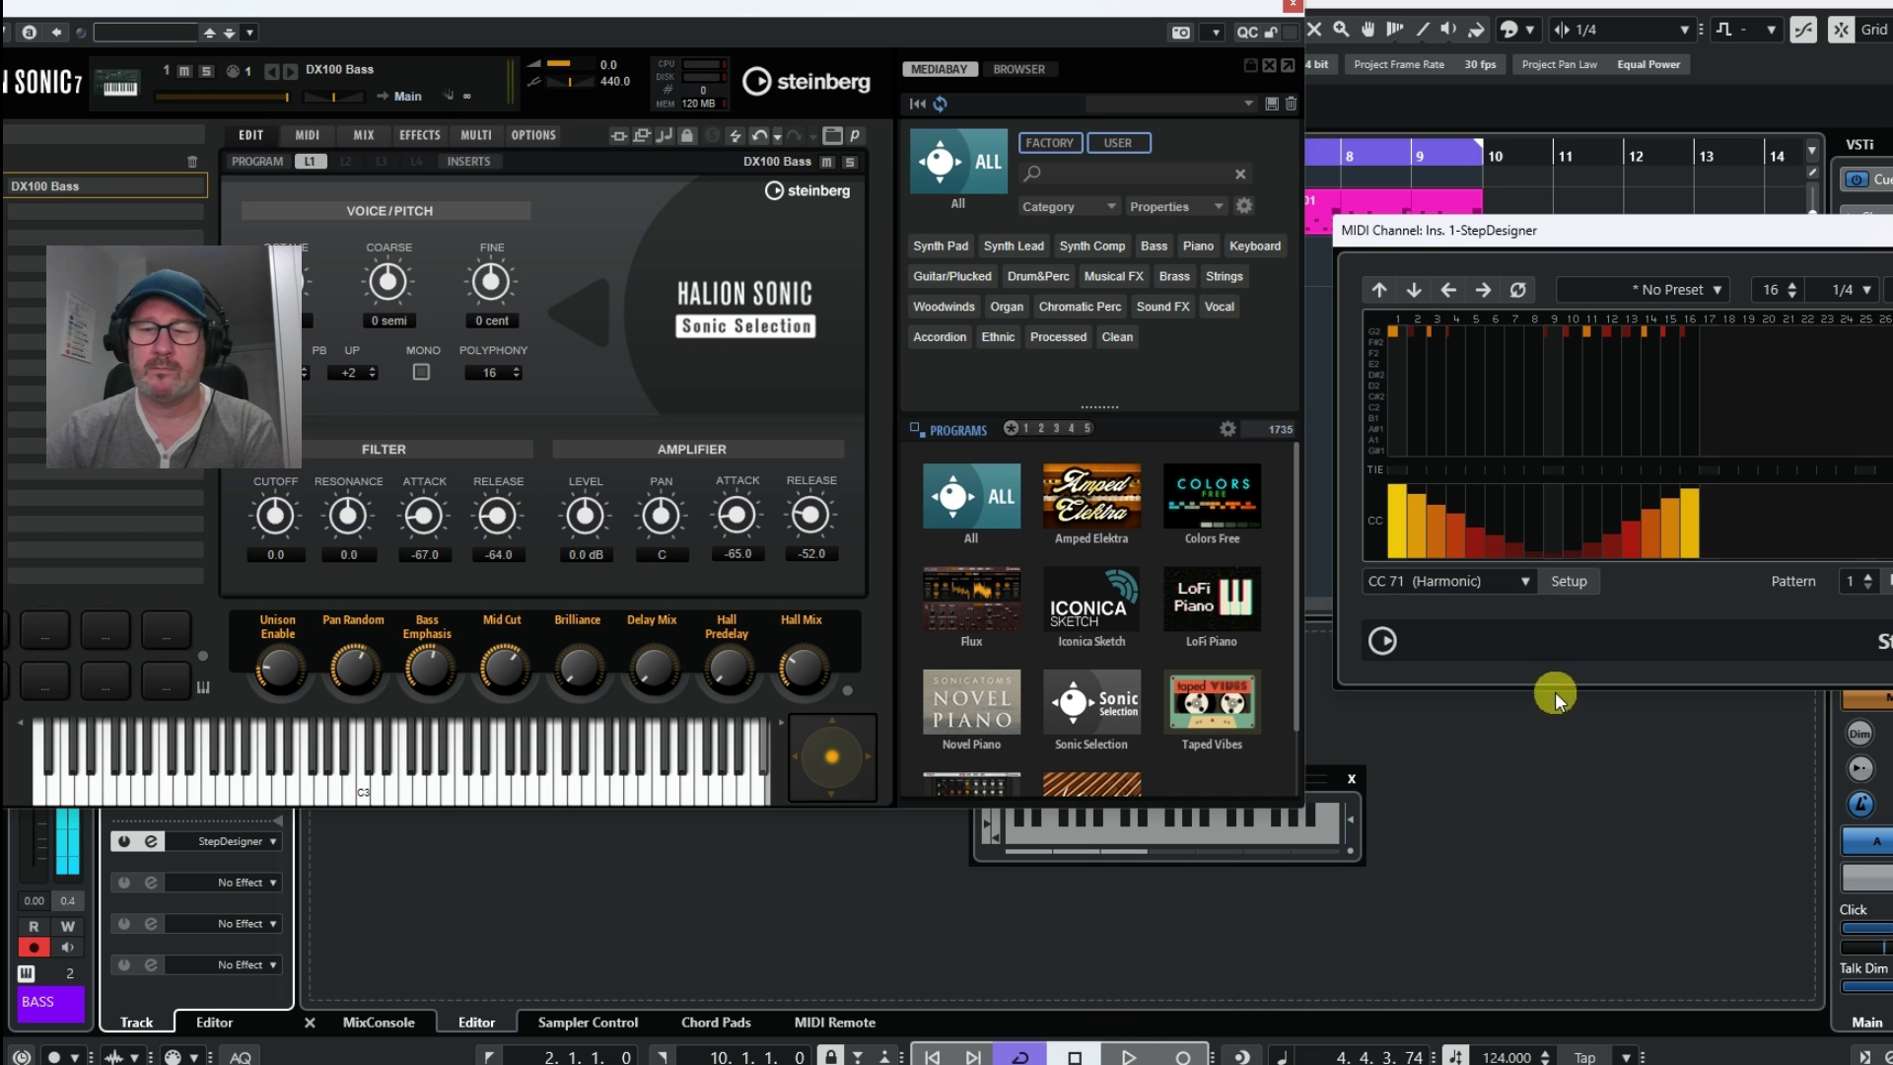
# - Switch the controller lane to CC 74 (Brightness) and draw two humps peaking around steps 4 and 13
pyautogui.click(1518, 581)
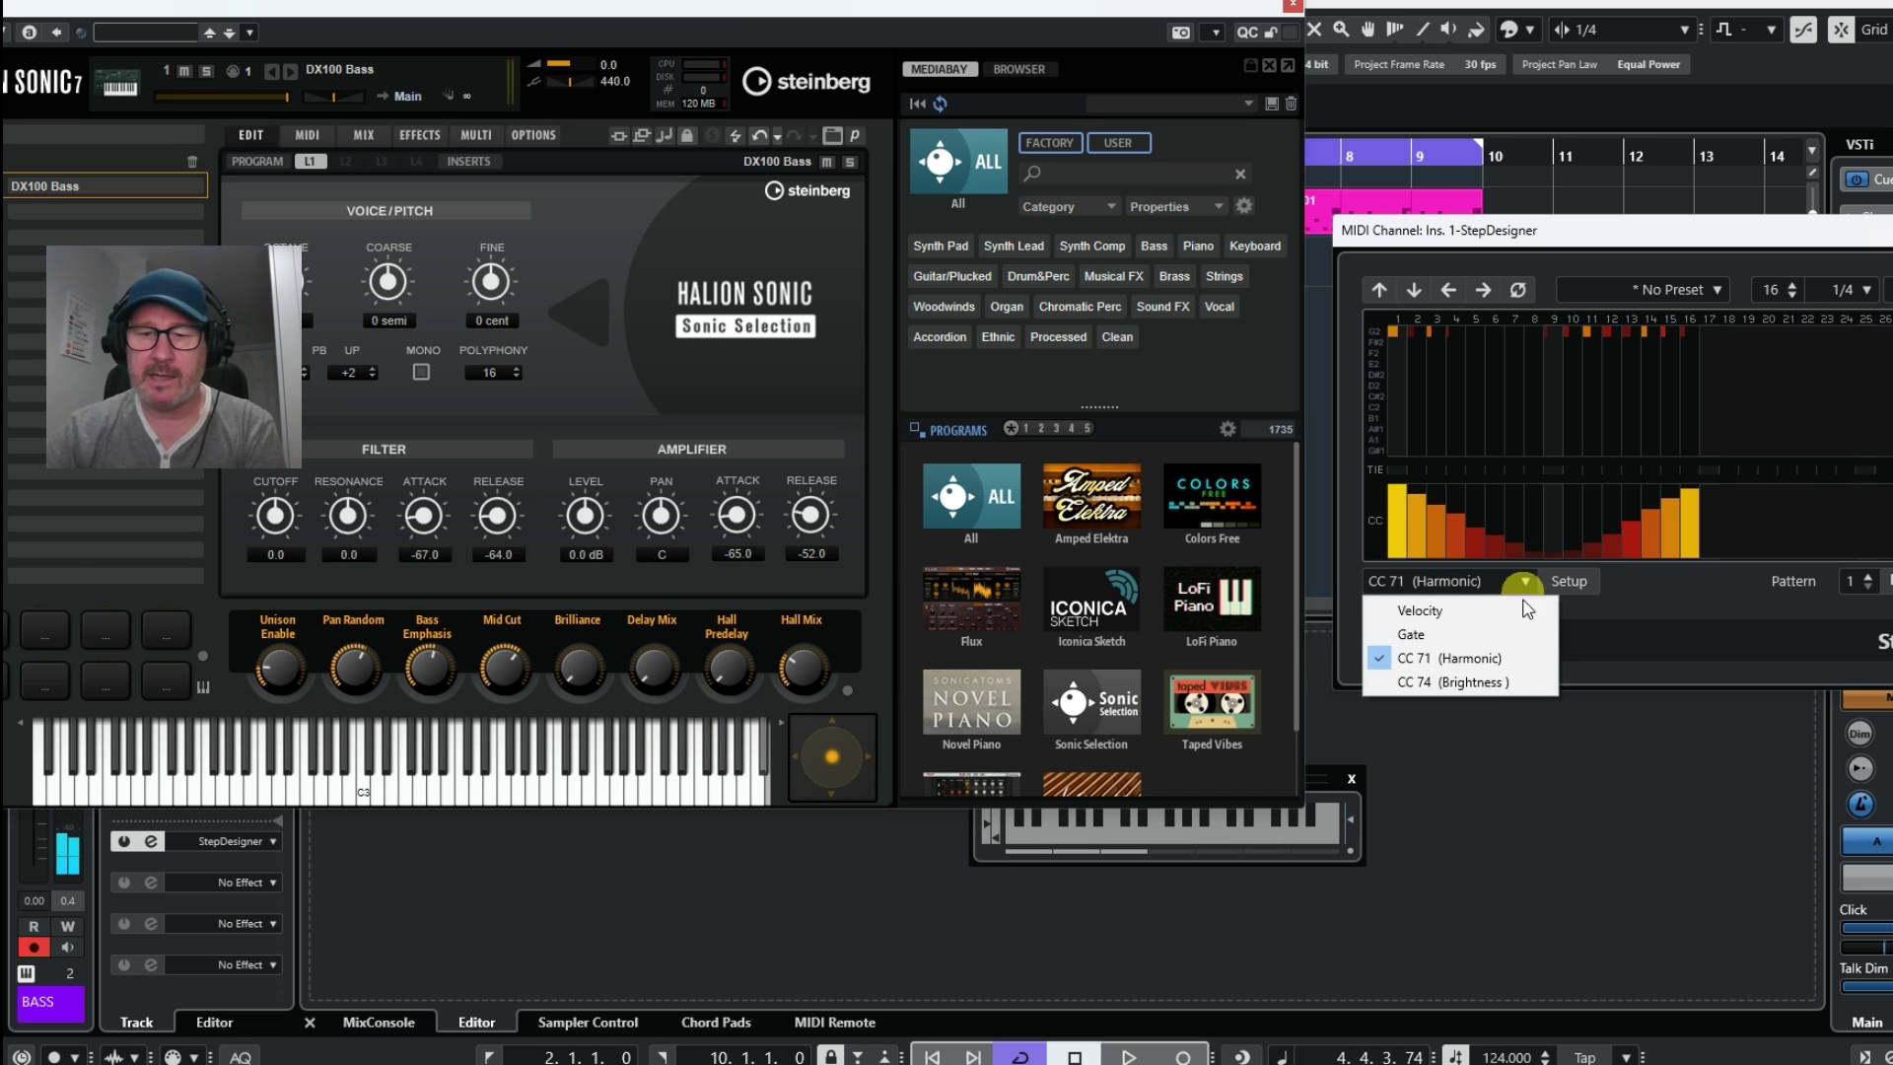
pyautogui.click(1489, 685)
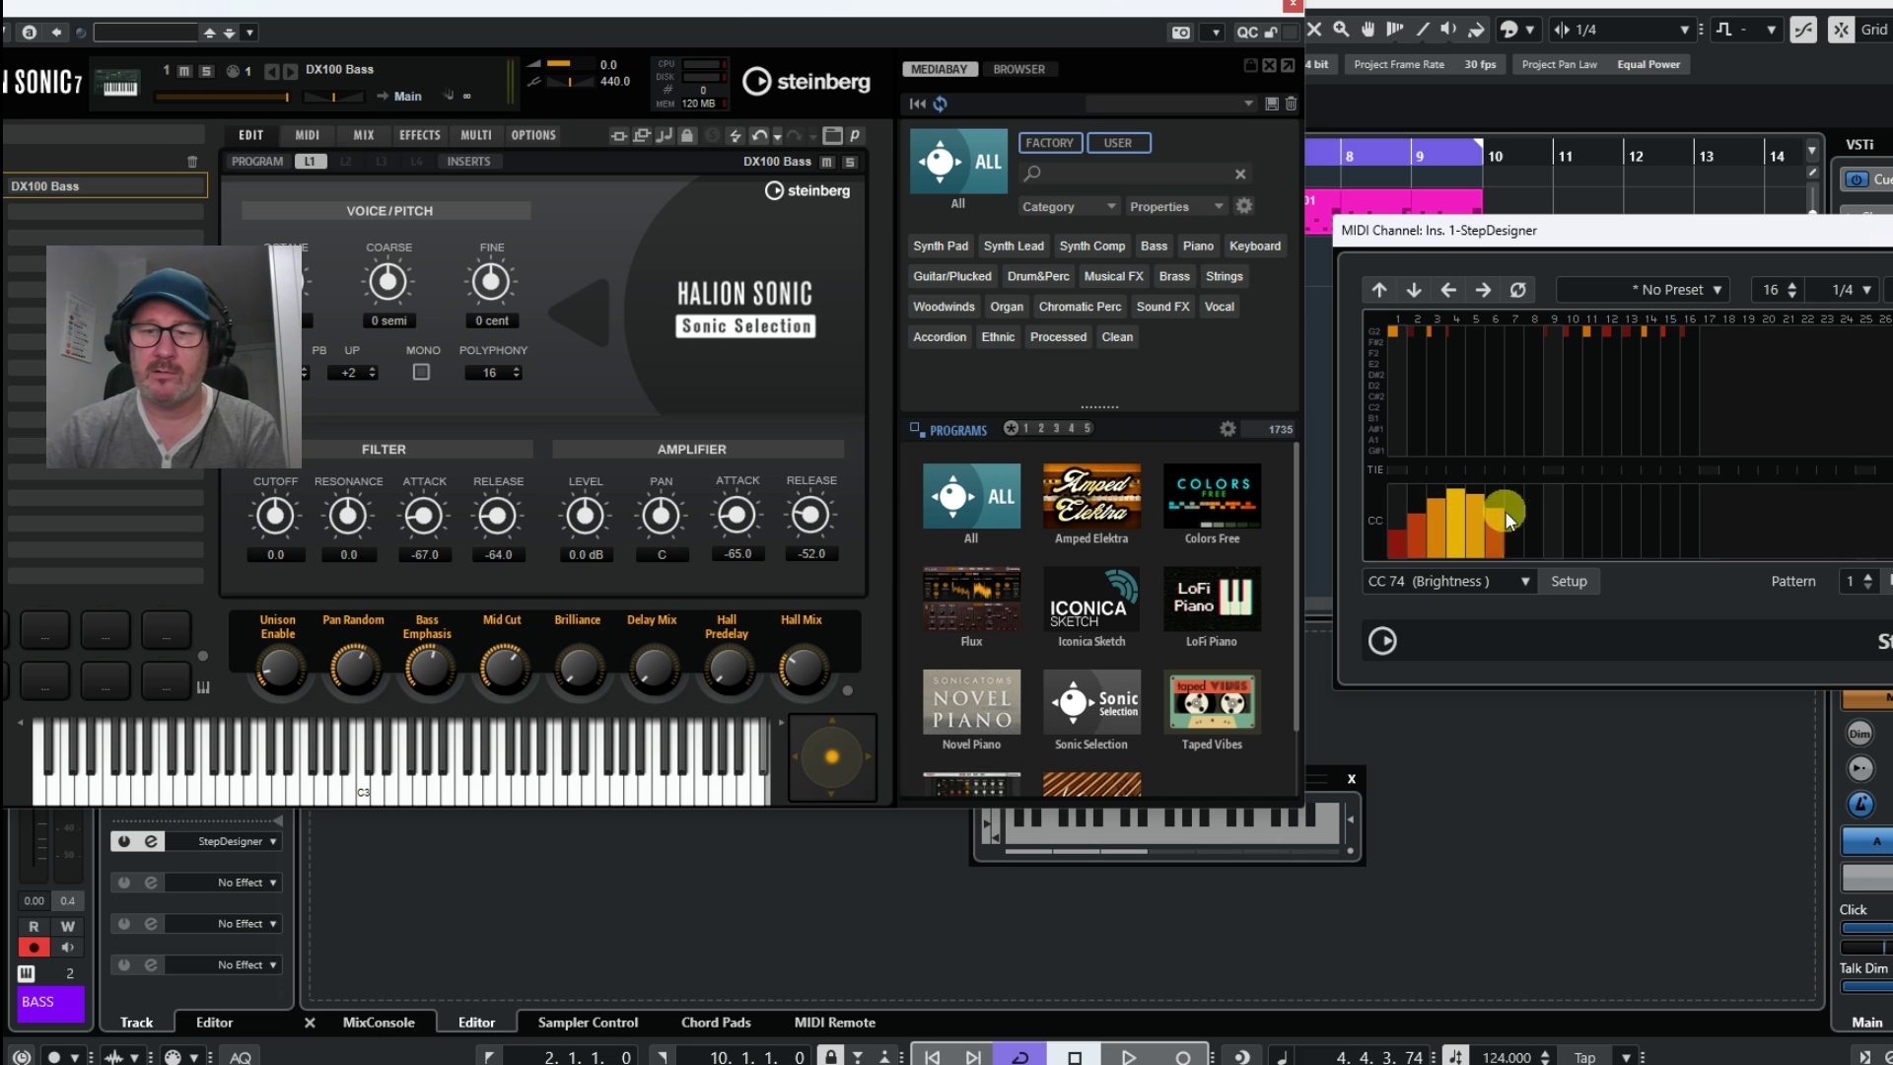
pyautogui.moveTo(1612, 504); pyautogui.dragTo(1695, 529)
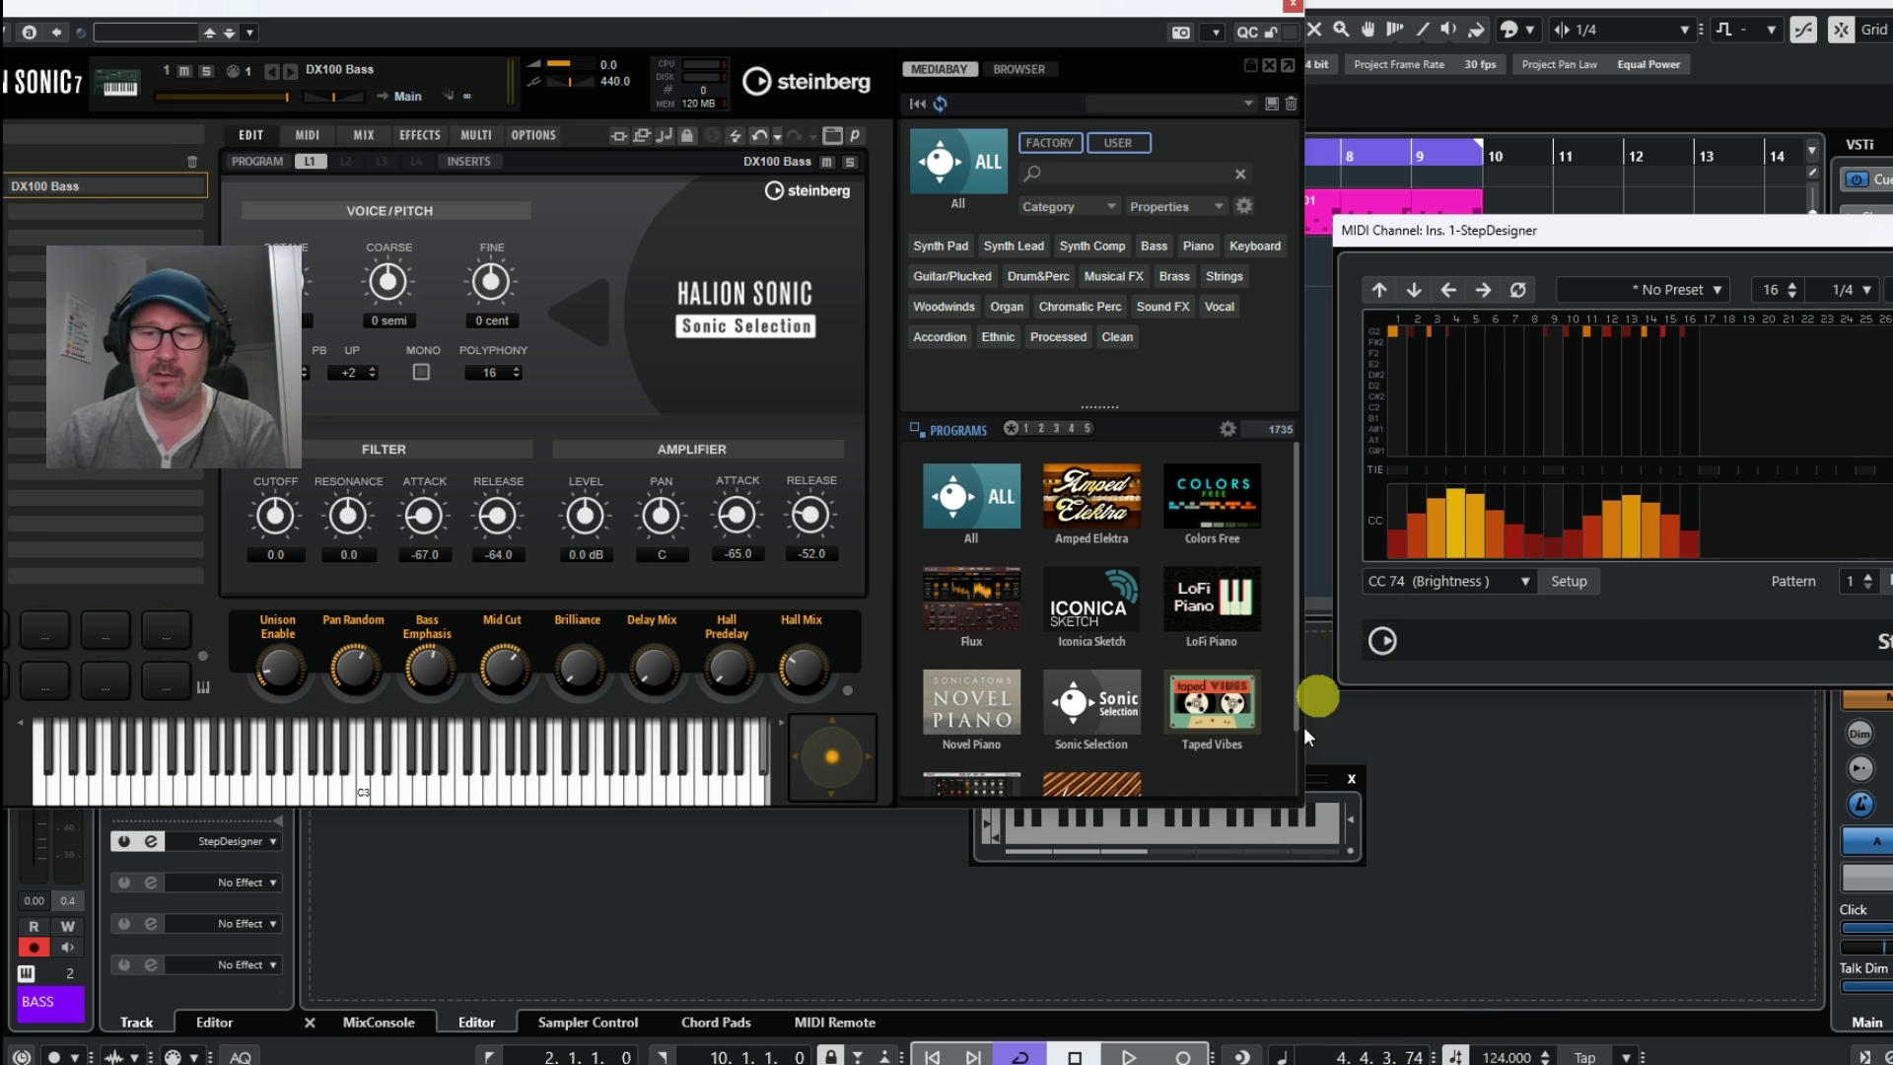
# - Play the pattern and lower the CC 74 values of steps 2, 4, 7, 11 and 14 to near zero
pyautogui.click(1130, 1058)
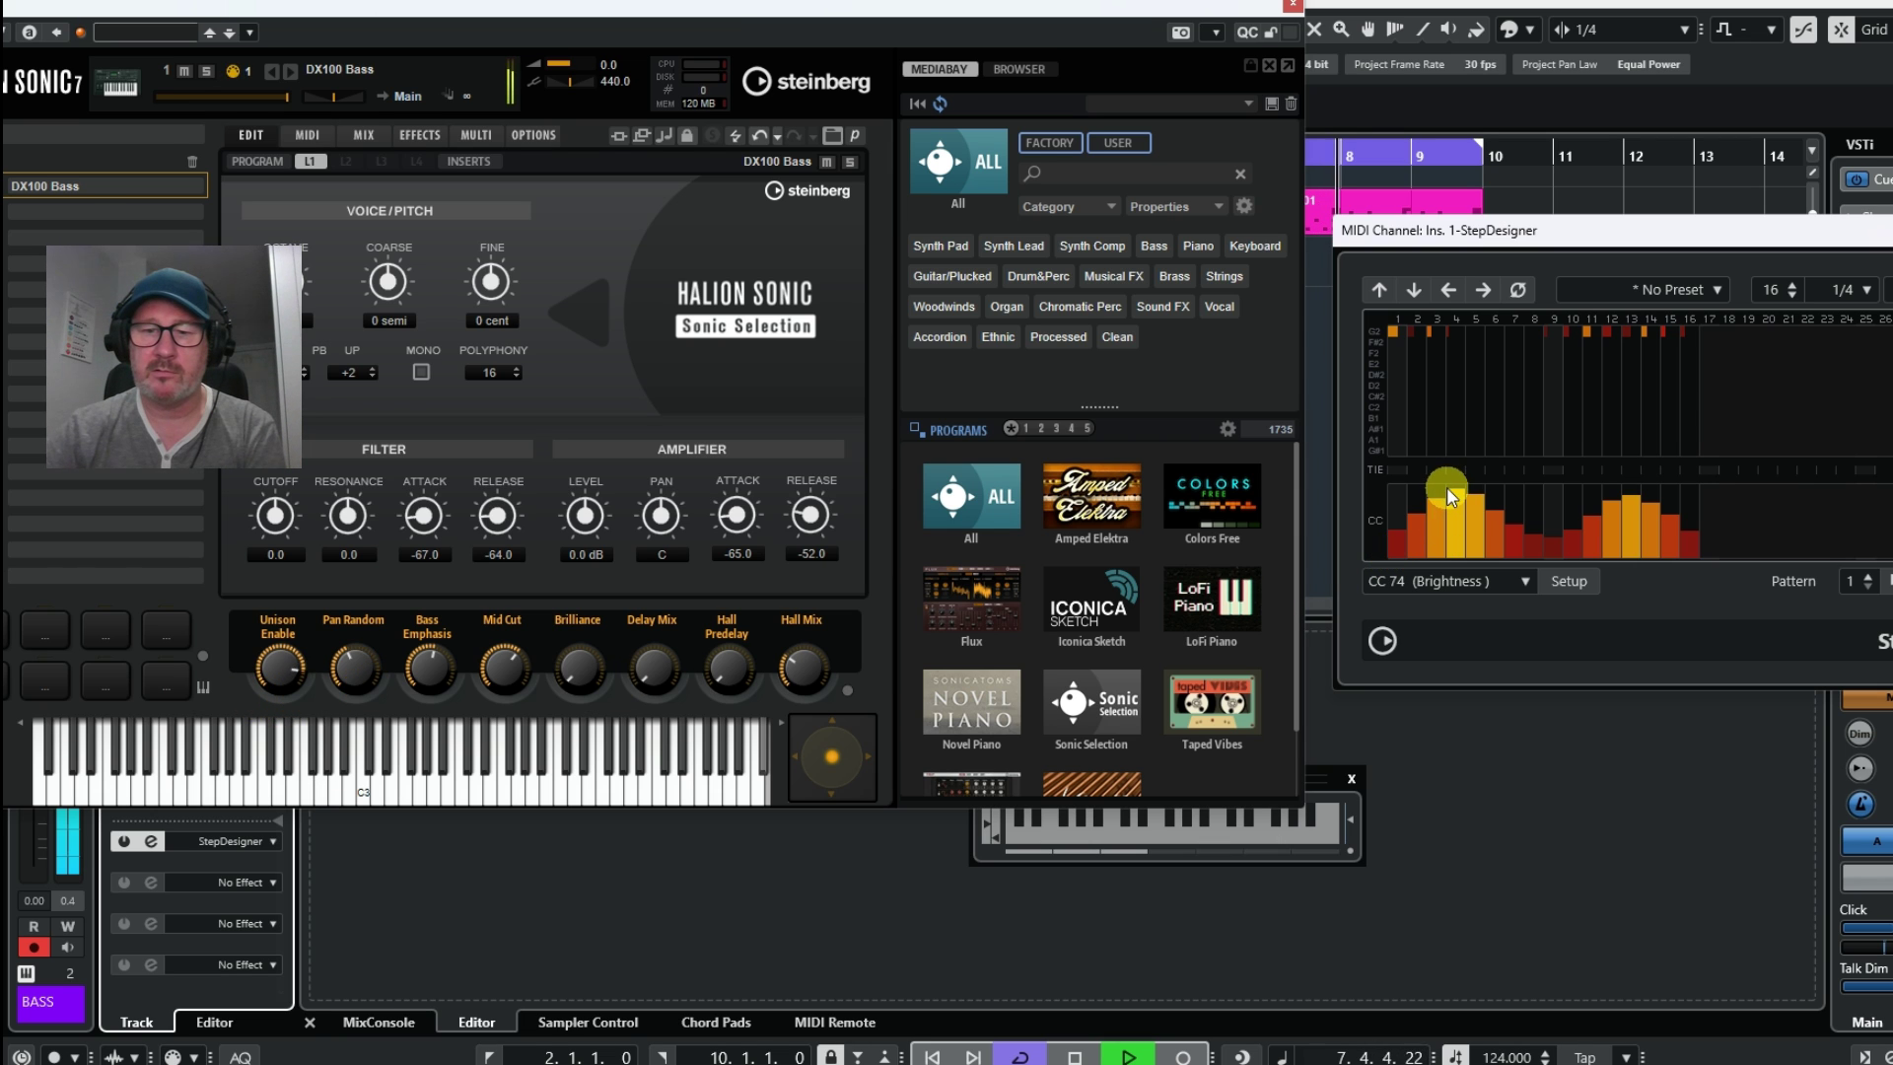
pyautogui.moveTo(1447, 486); pyautogui.dragTo(1442, 543)
pyautogui.click(1422, 554)
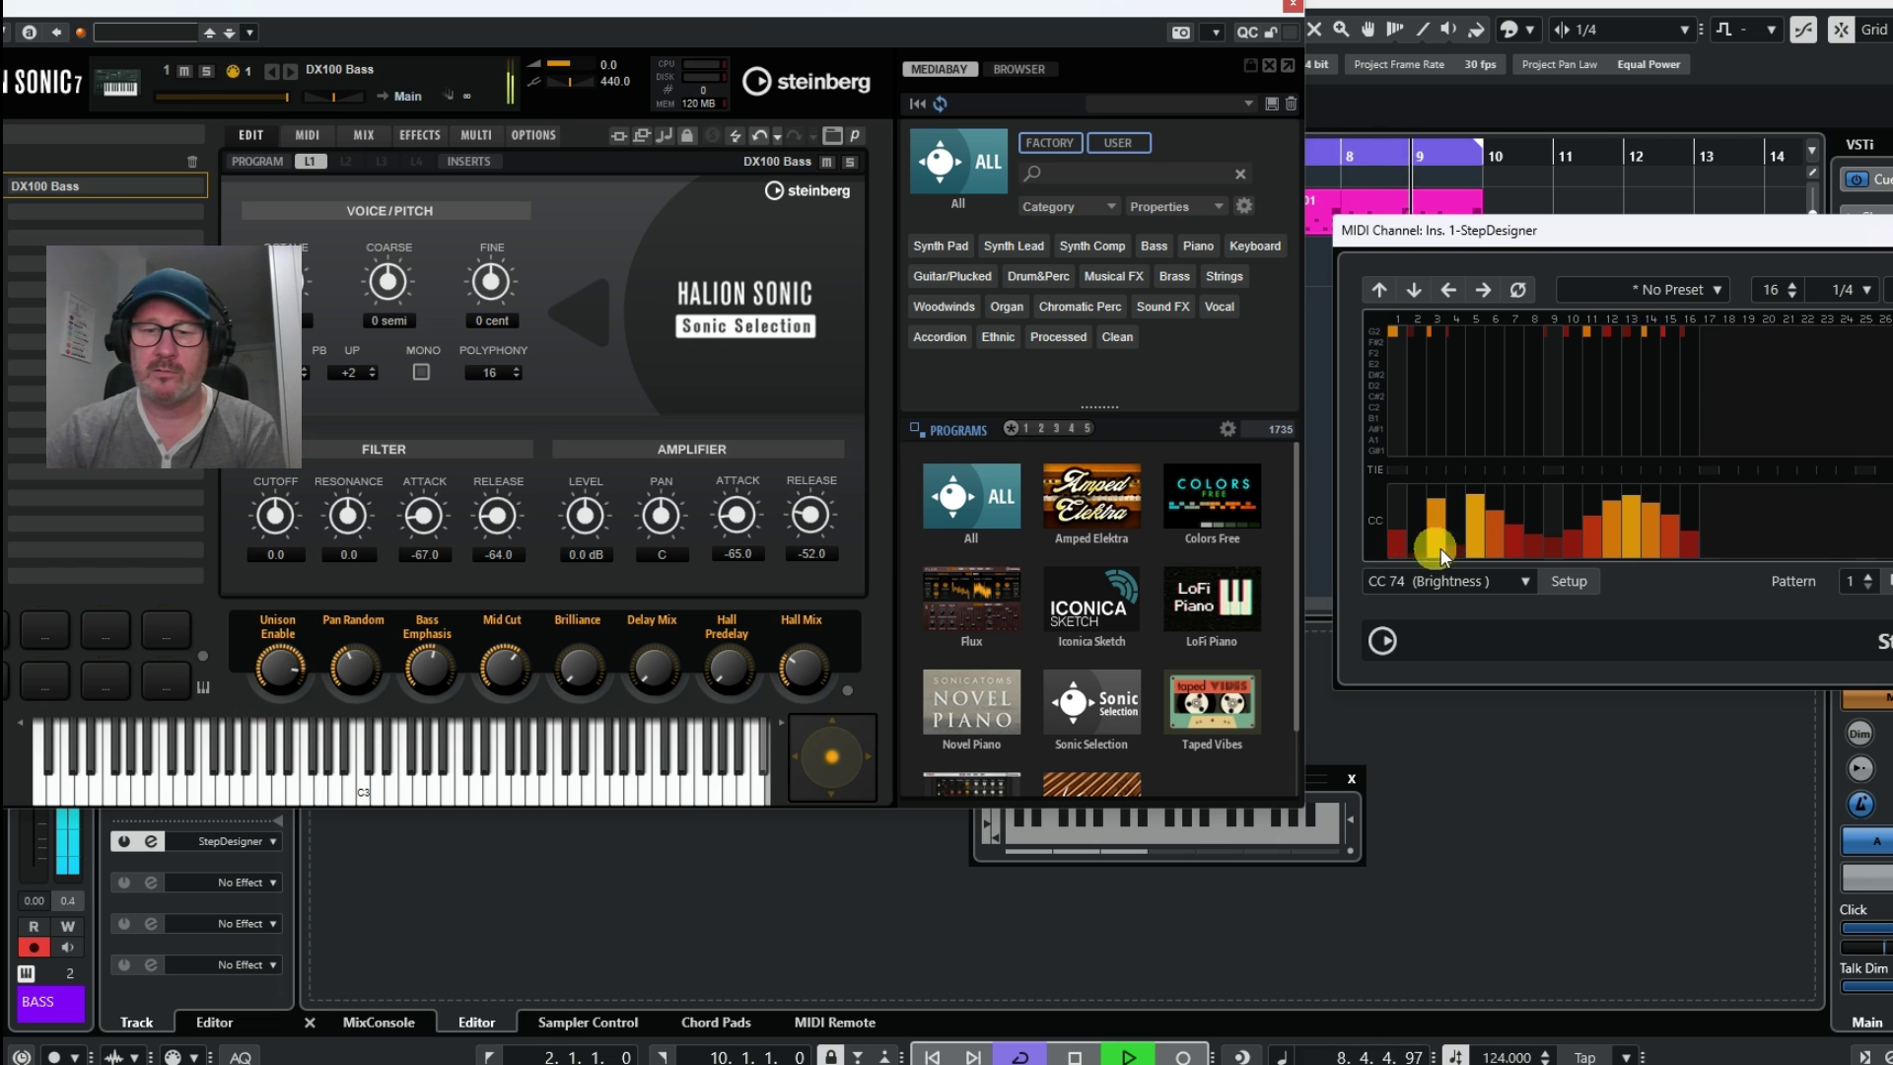
pyautogui.click(1515, 556)
pyautogui.click(1592, 550)
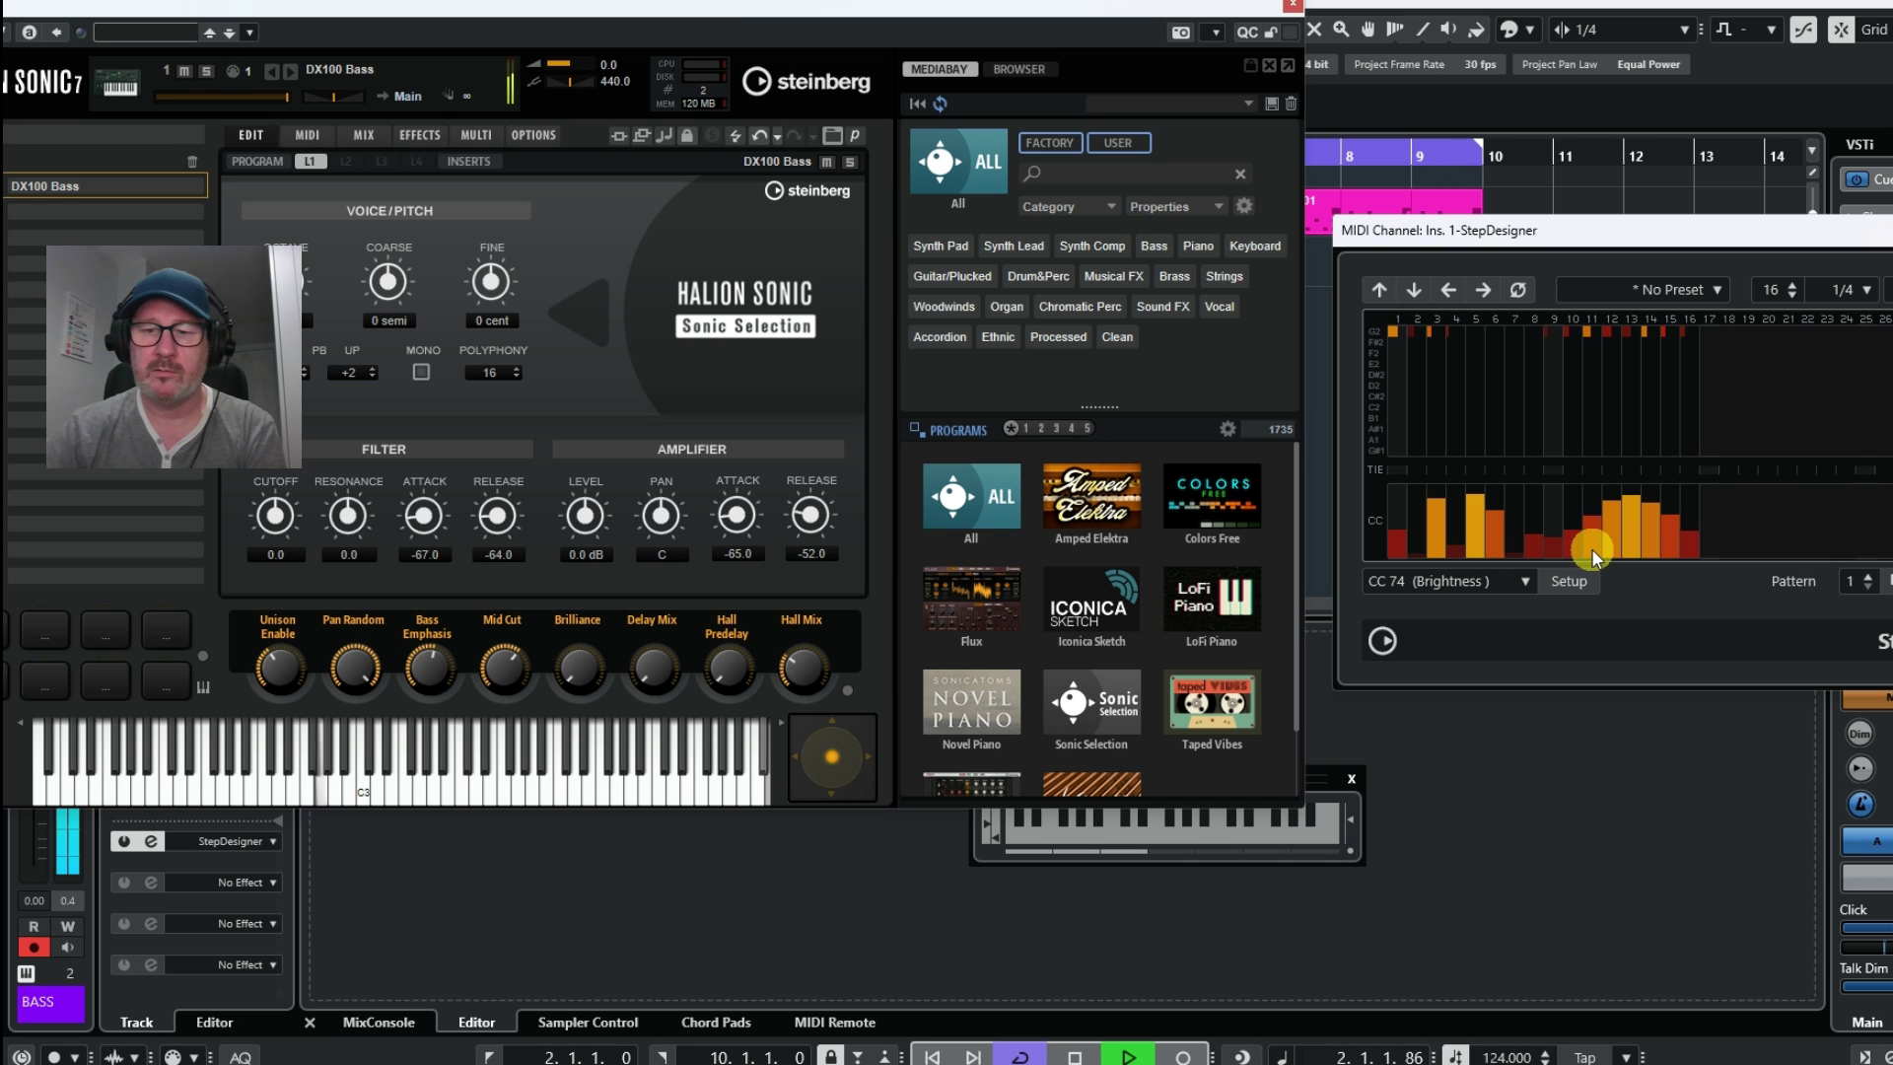
pyautogui.click(1654, 551)
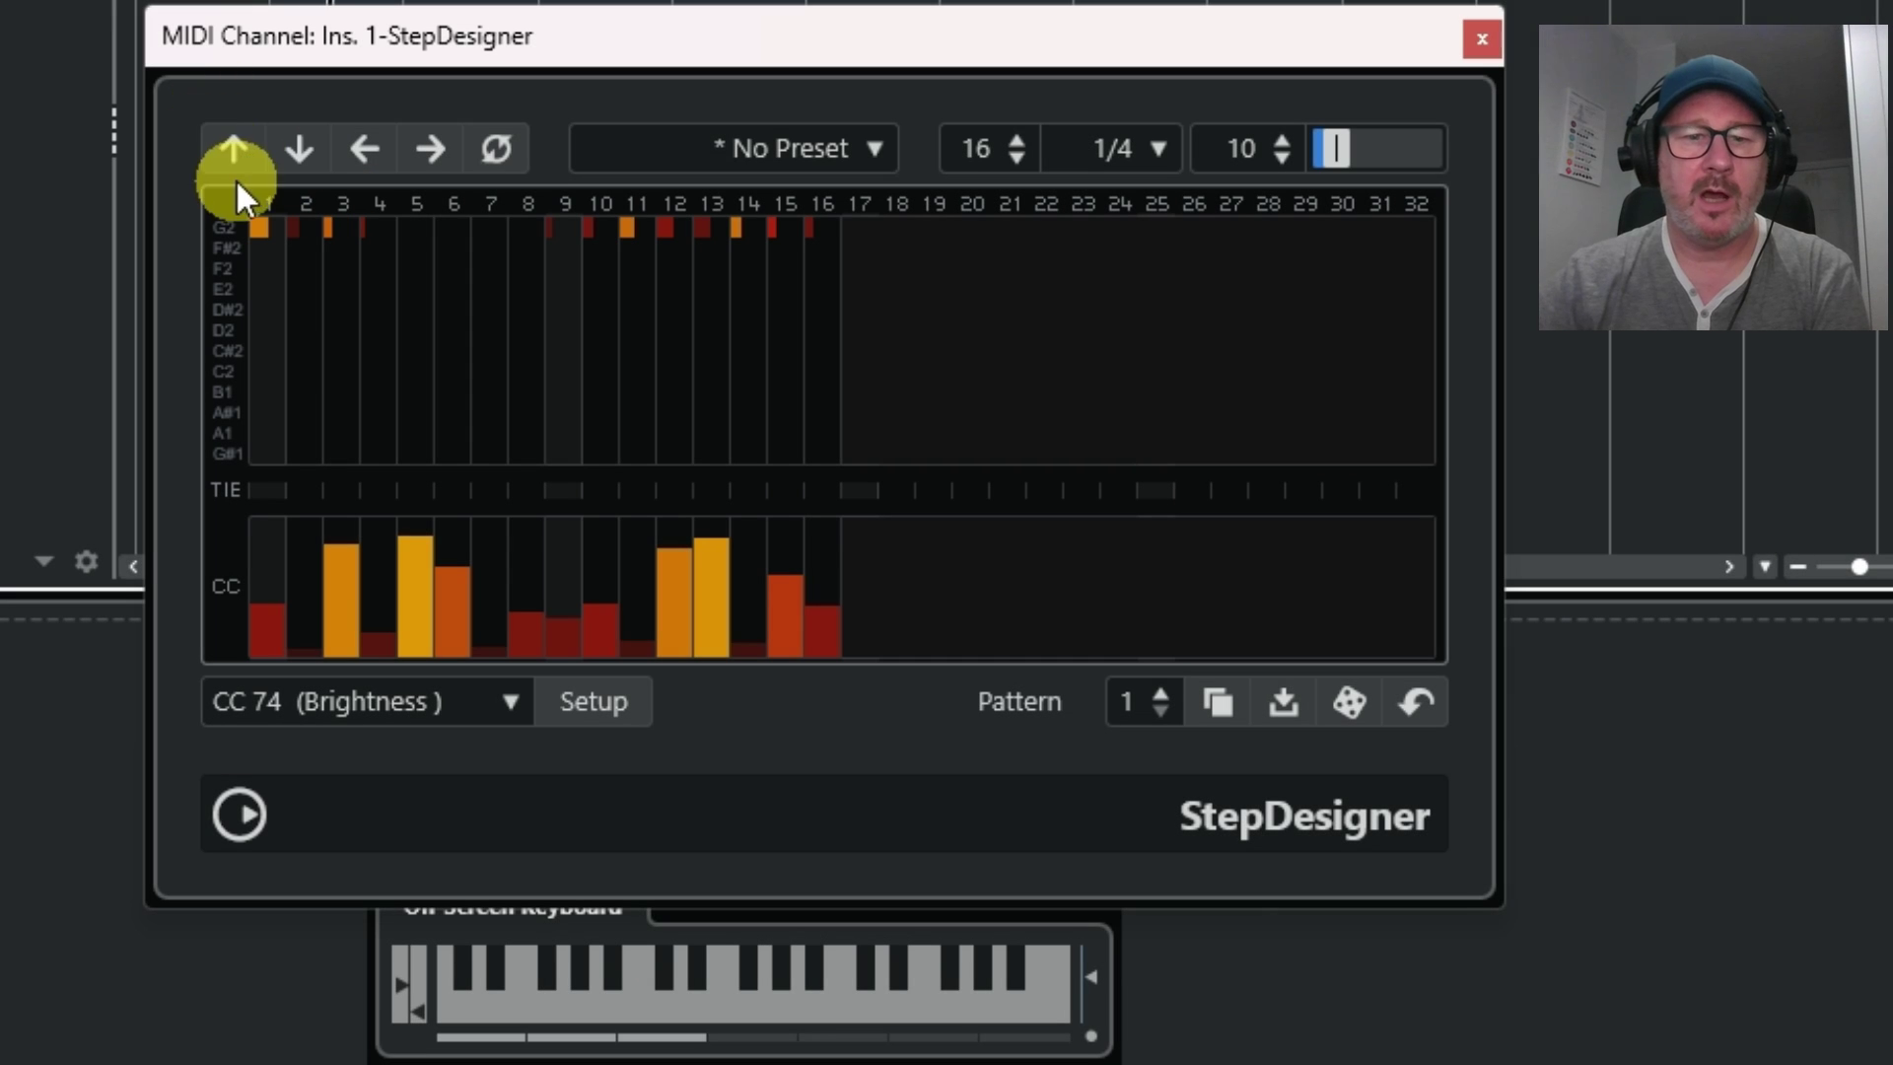
# - Audition the pattern in several octaves by shifting it up and down during playback, finishing with its notes on G1
pyautogui.click(301, 149)
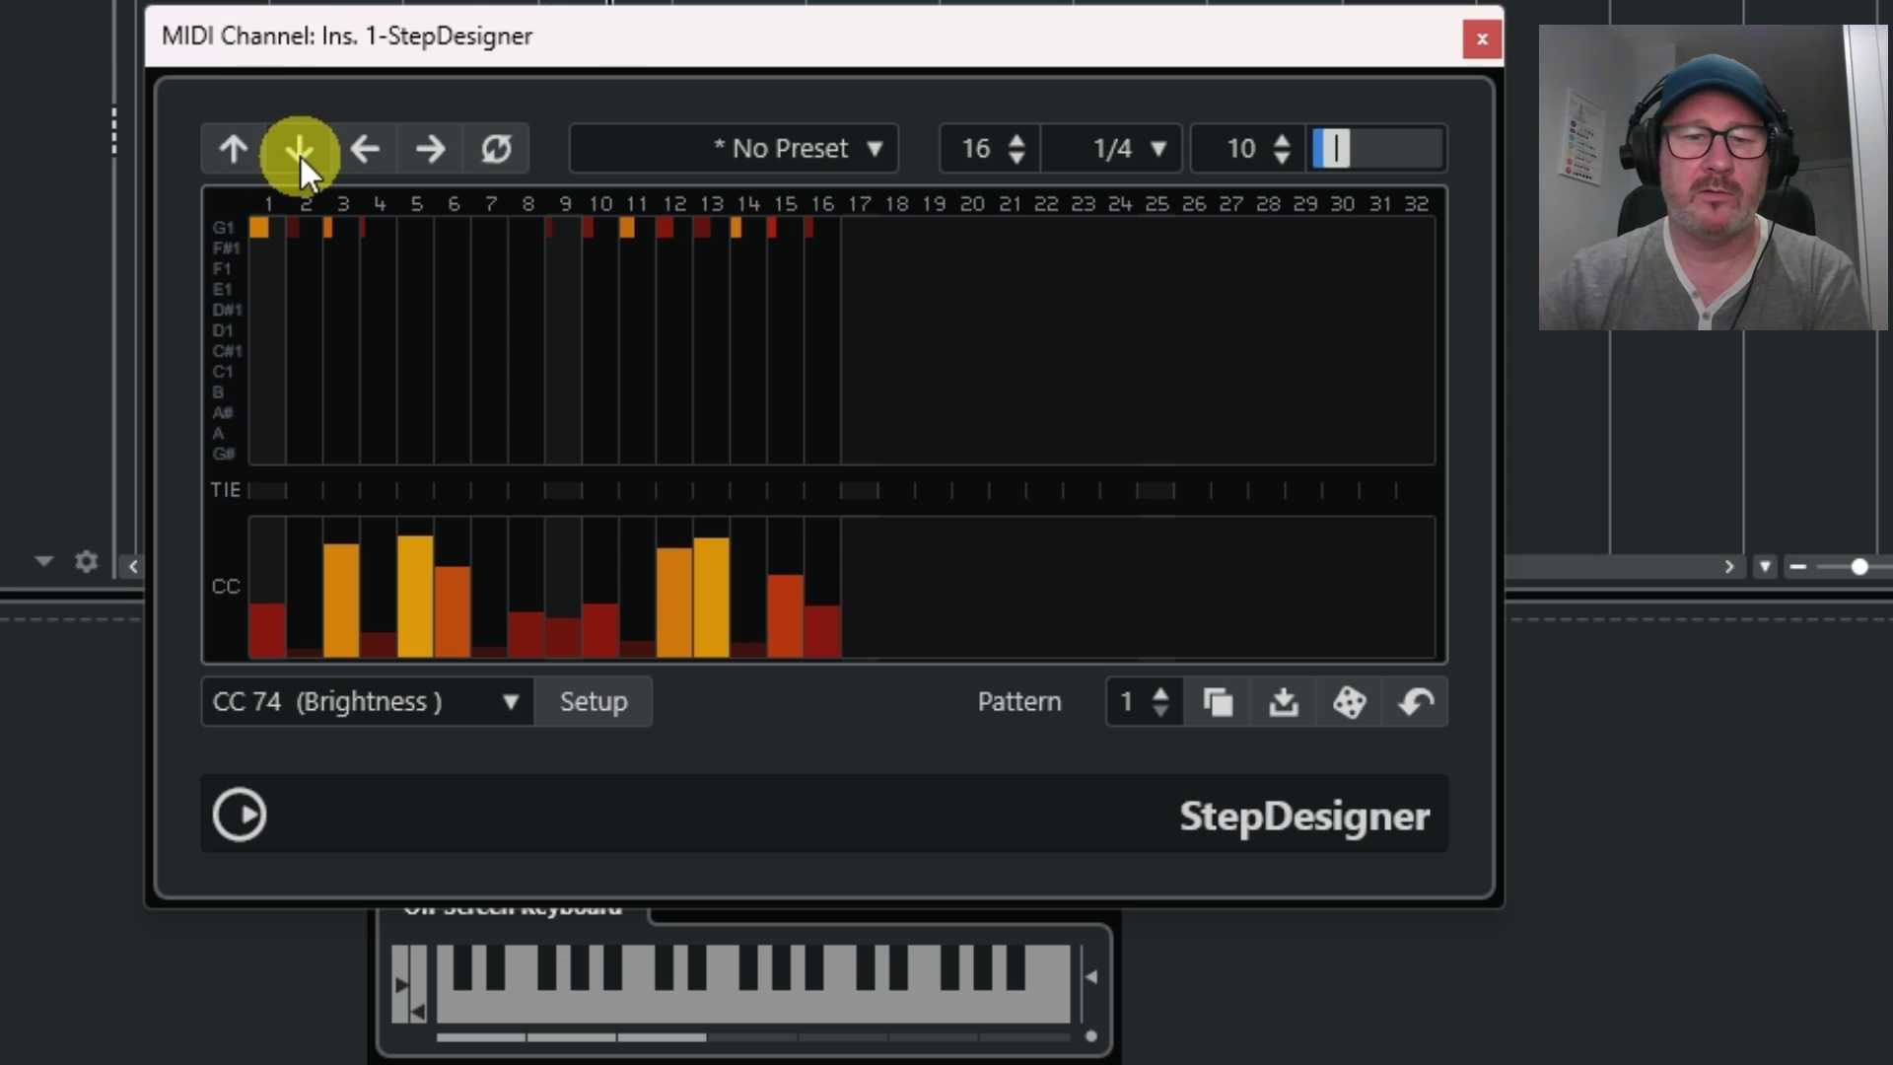
pyautogui.click(246, 158)
pyautogui.click(246, 159)
pyautogui.click(245, 159)
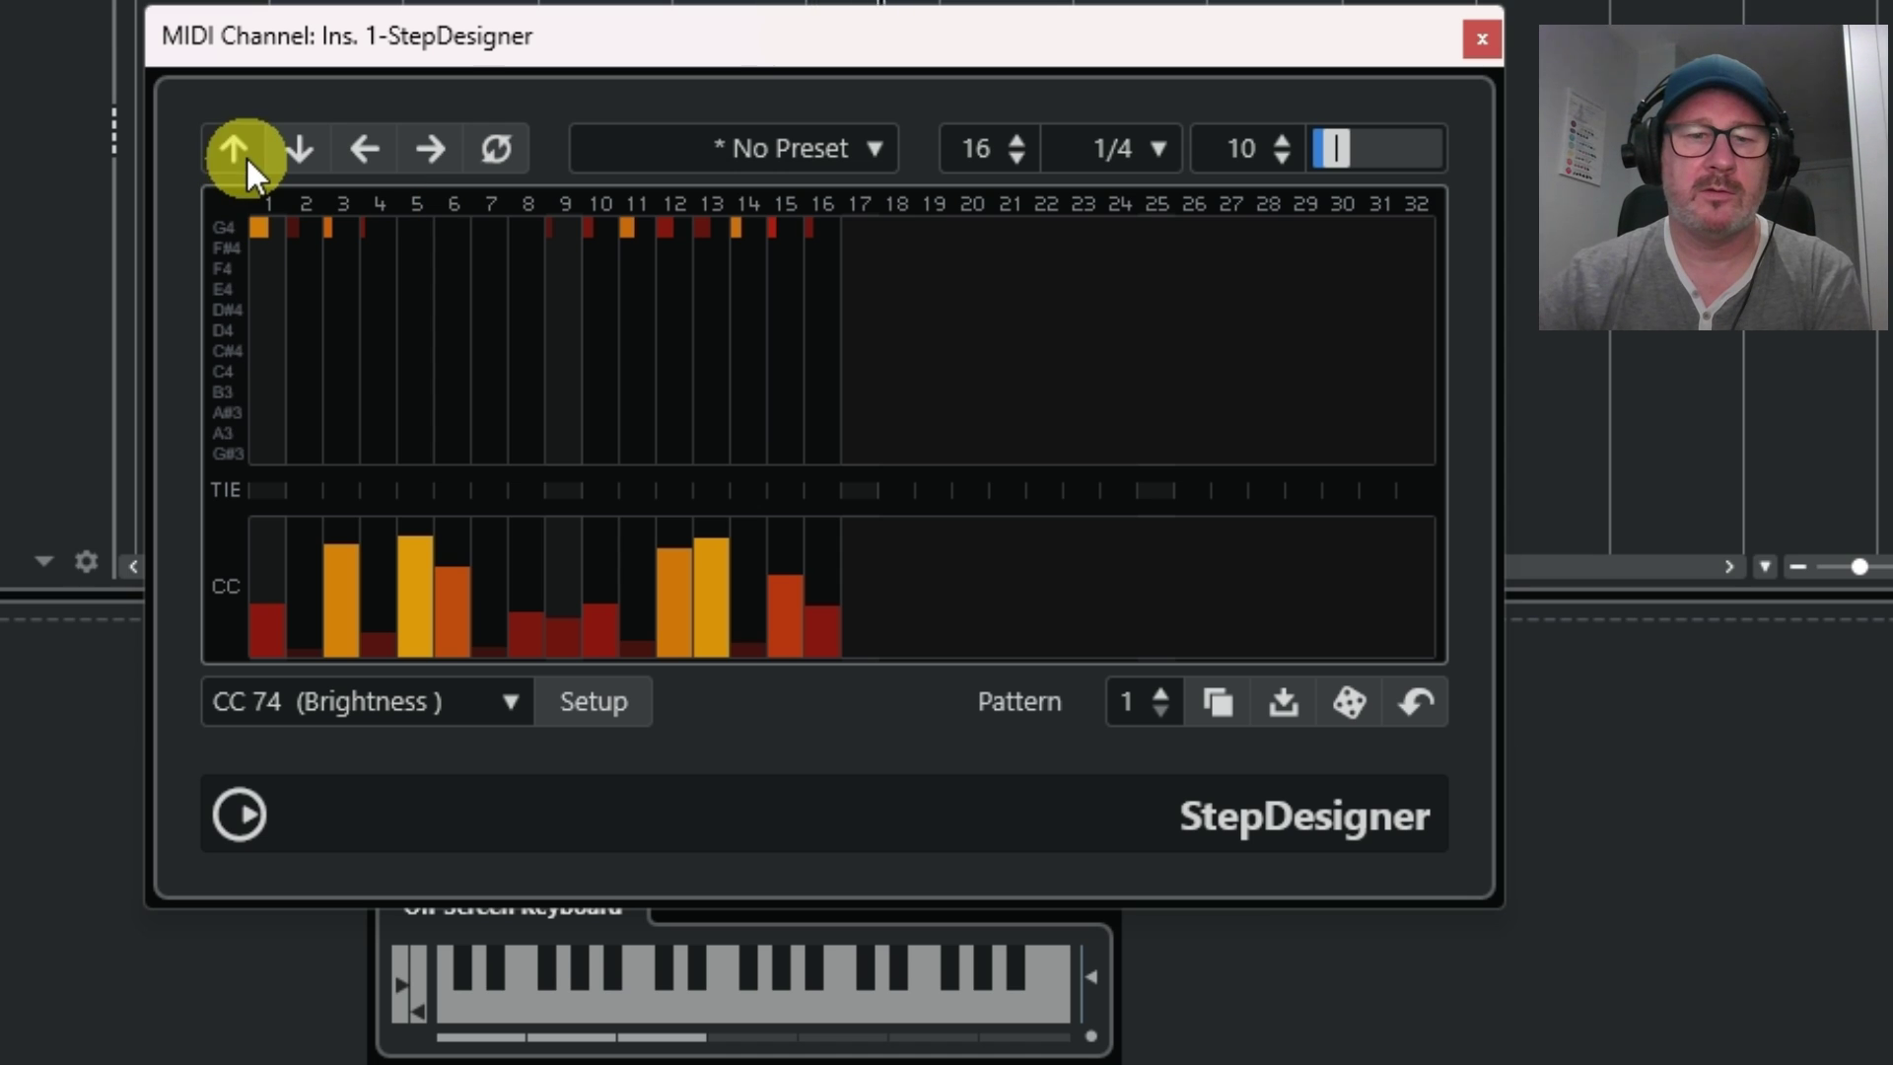
pyautogui.click(247, 155)
pyautogui.click(288, 155)
pyautogui.click(293, 158)
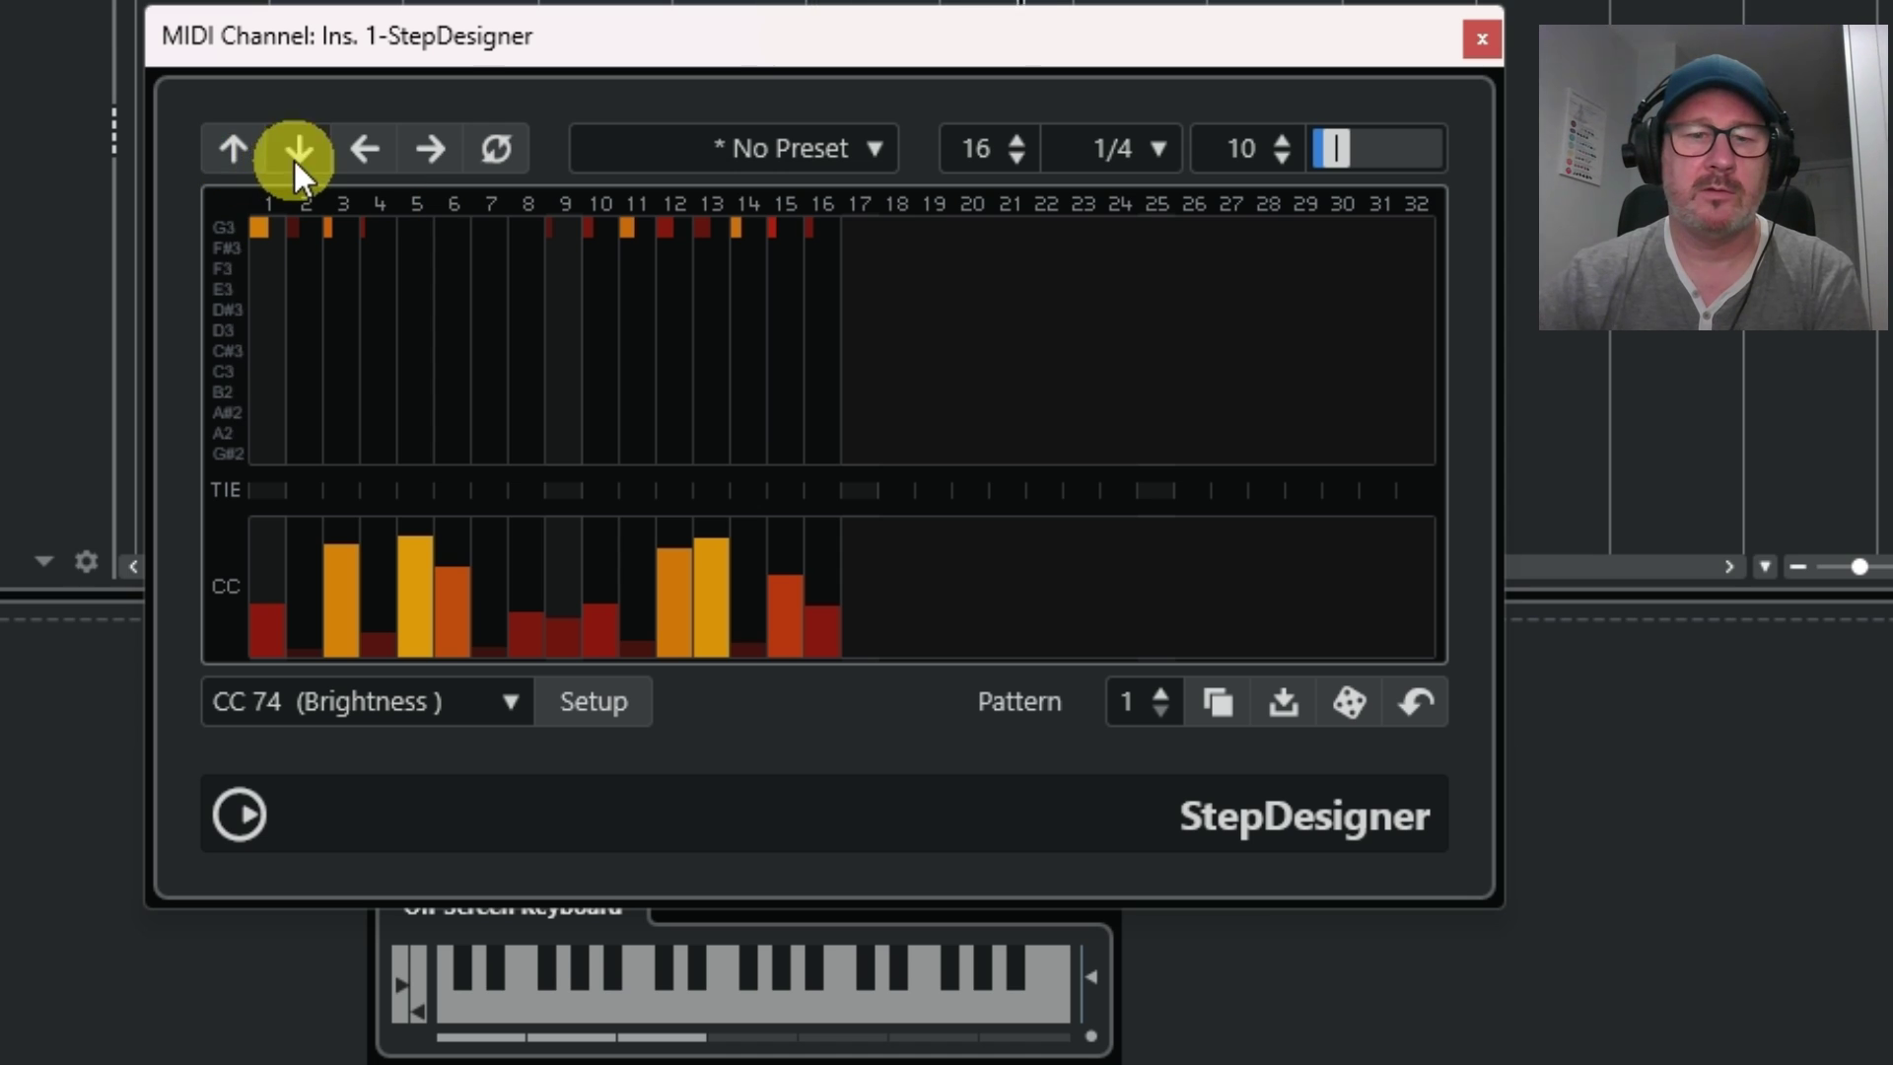
pyautogui.click(294, 158)
pyautogui.click(294, 159)
pyautogui.click(296, 160)
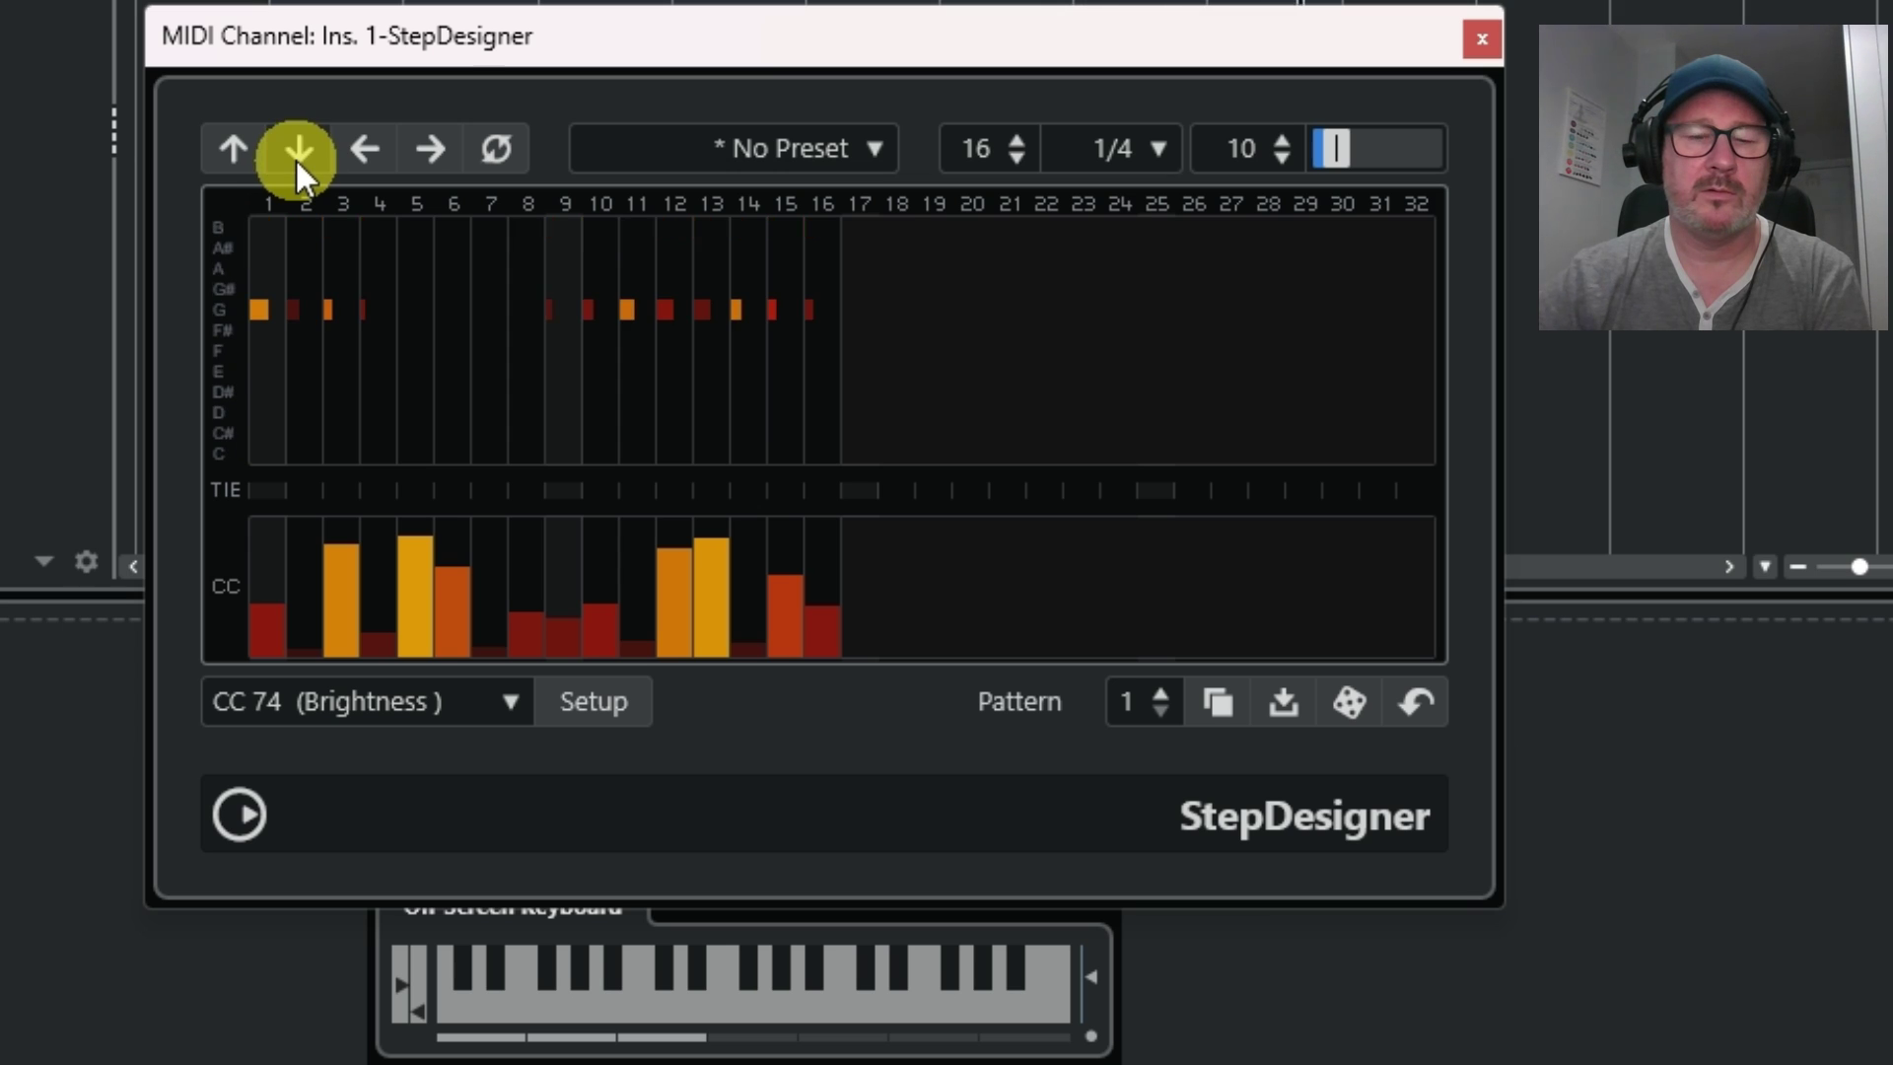
pyautogui.click(240, 149)
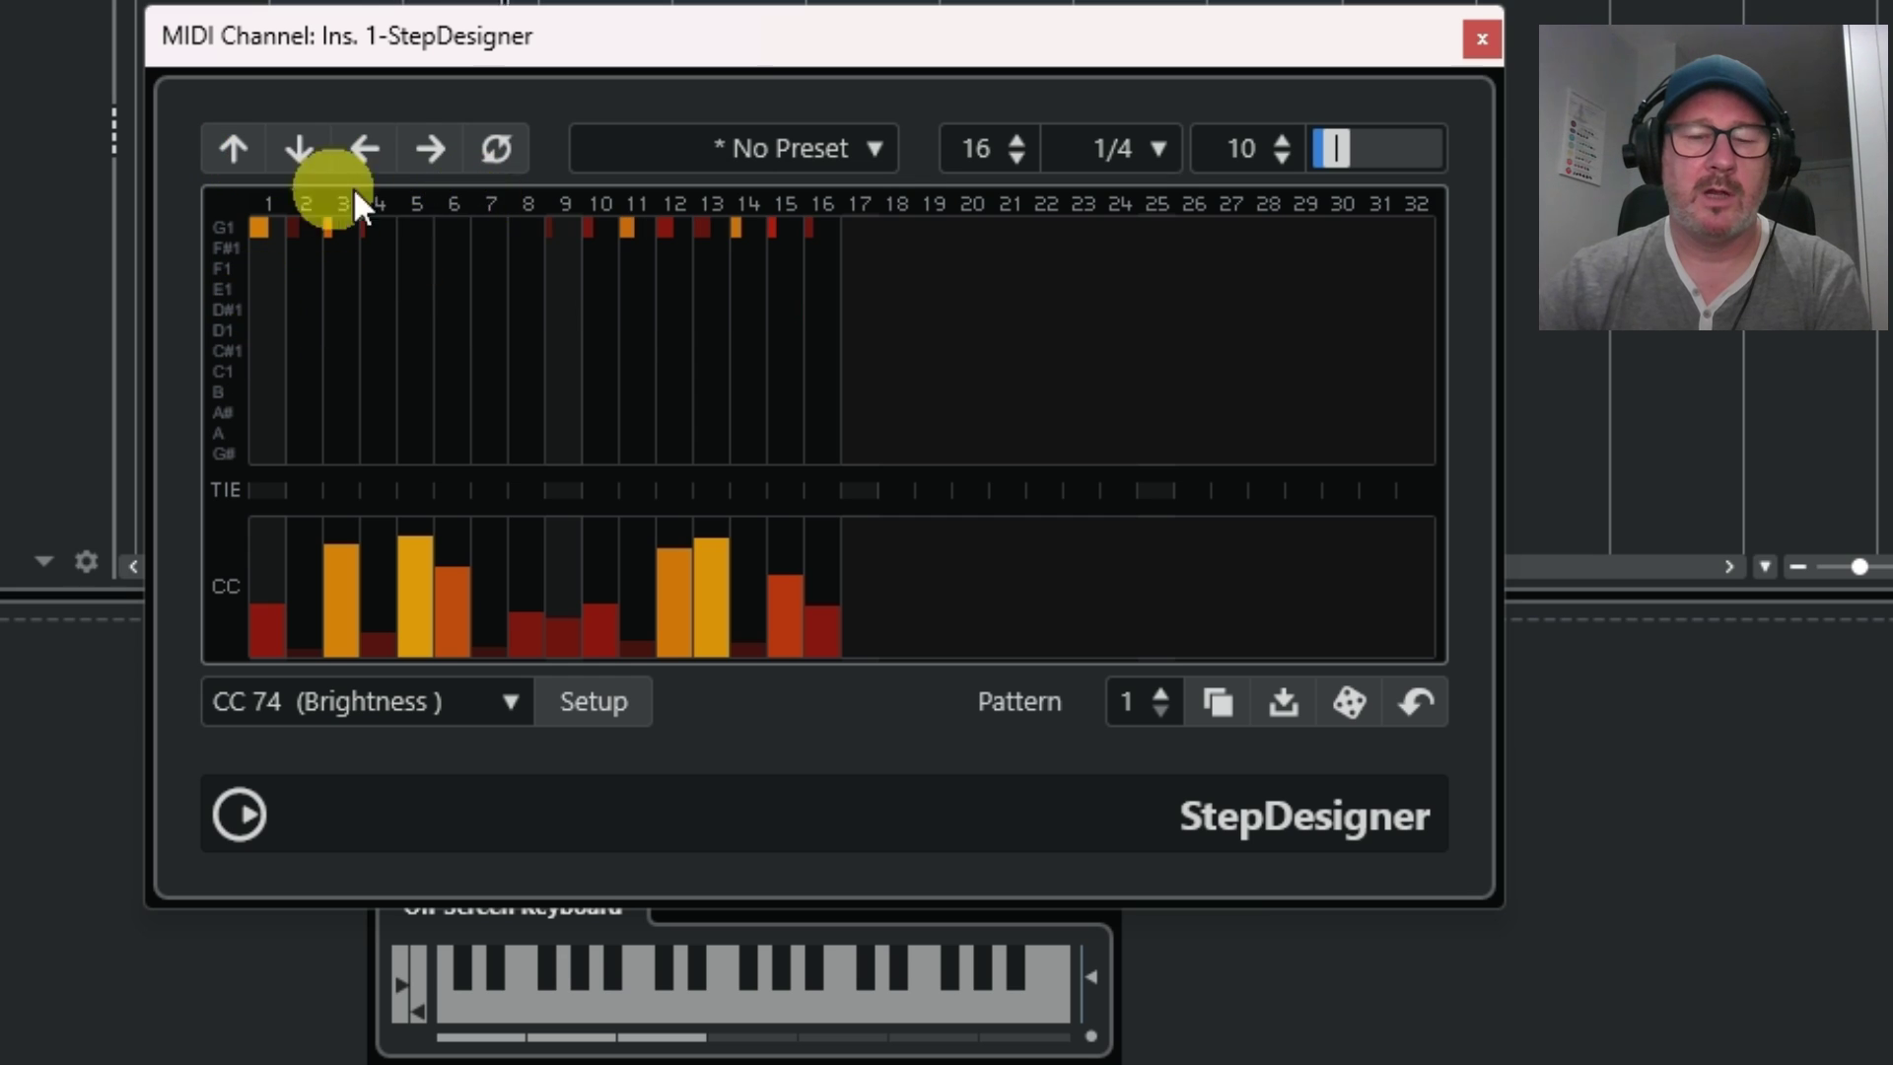
# - Shift the pattern three steps later during playback, and shift it back three steps
pyautogui.click(430, 146)
pyautogui.click(429, 147)
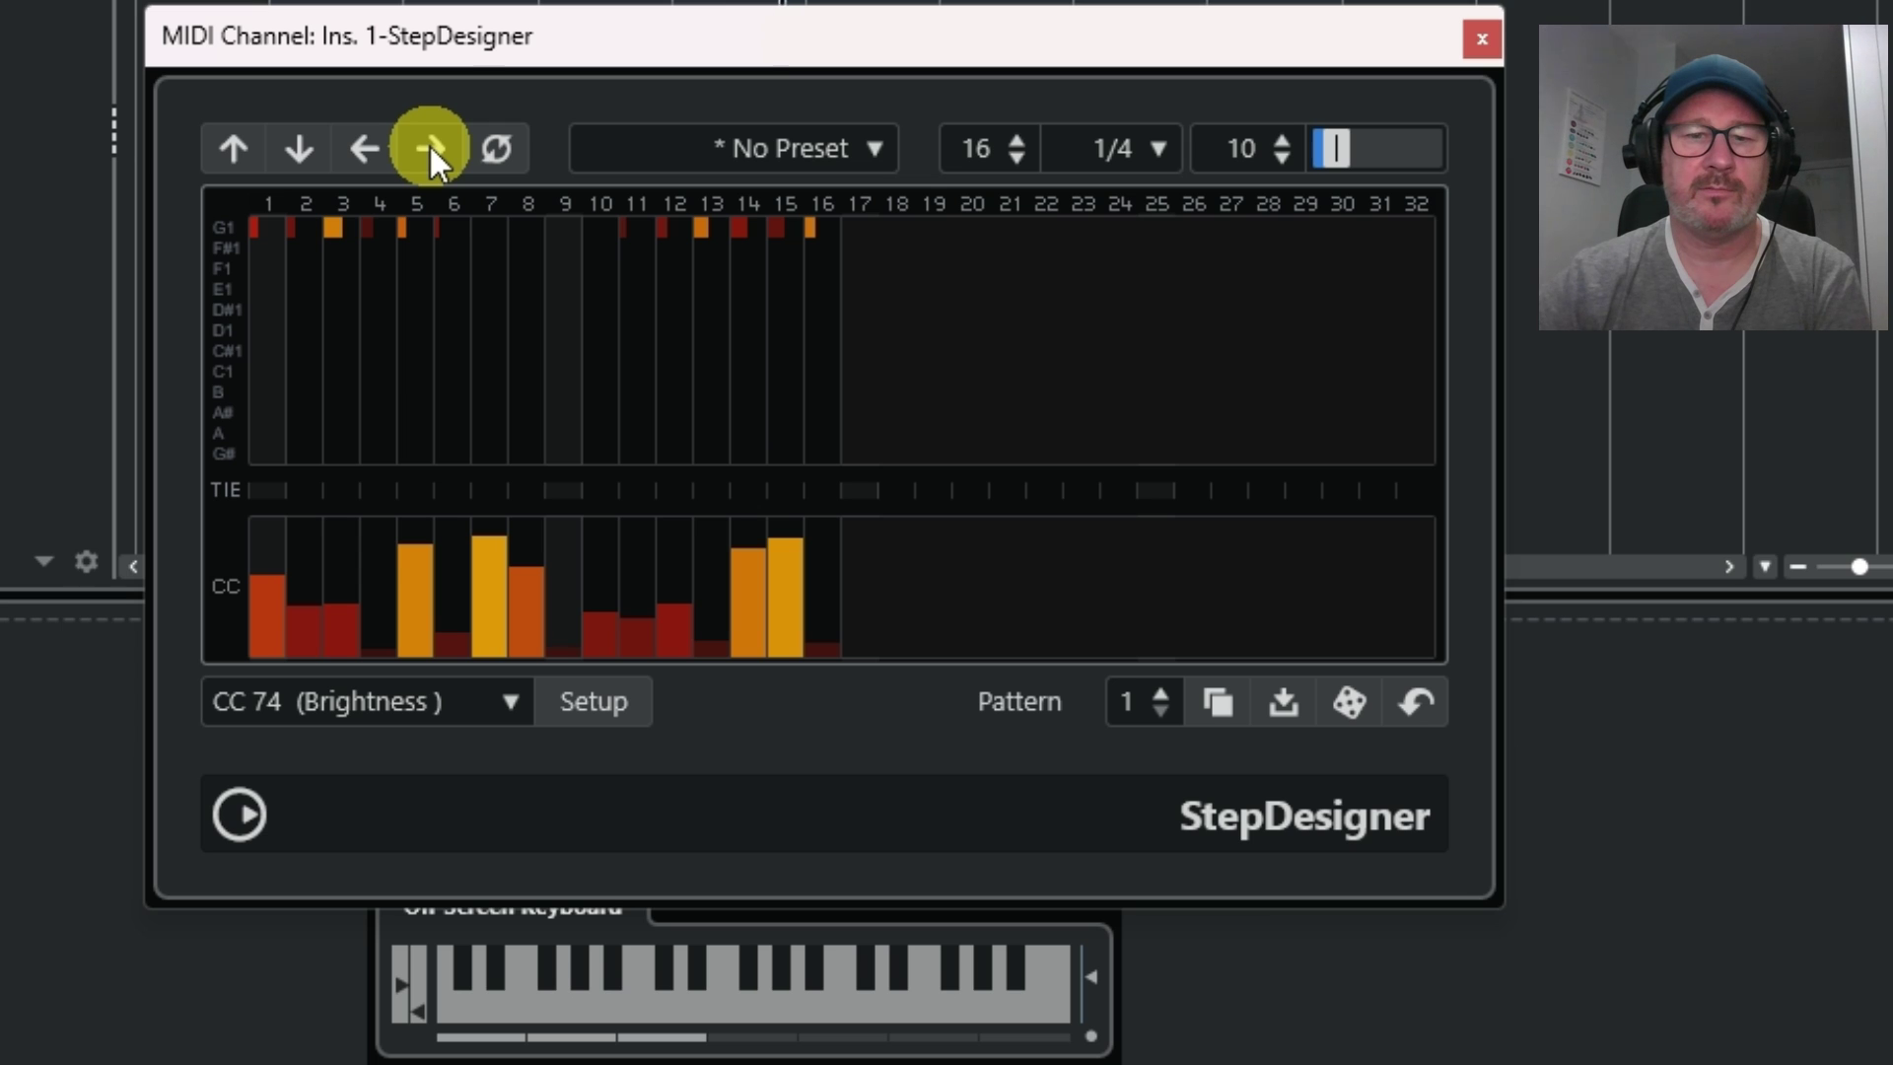
pyautogui.click(430, 147)
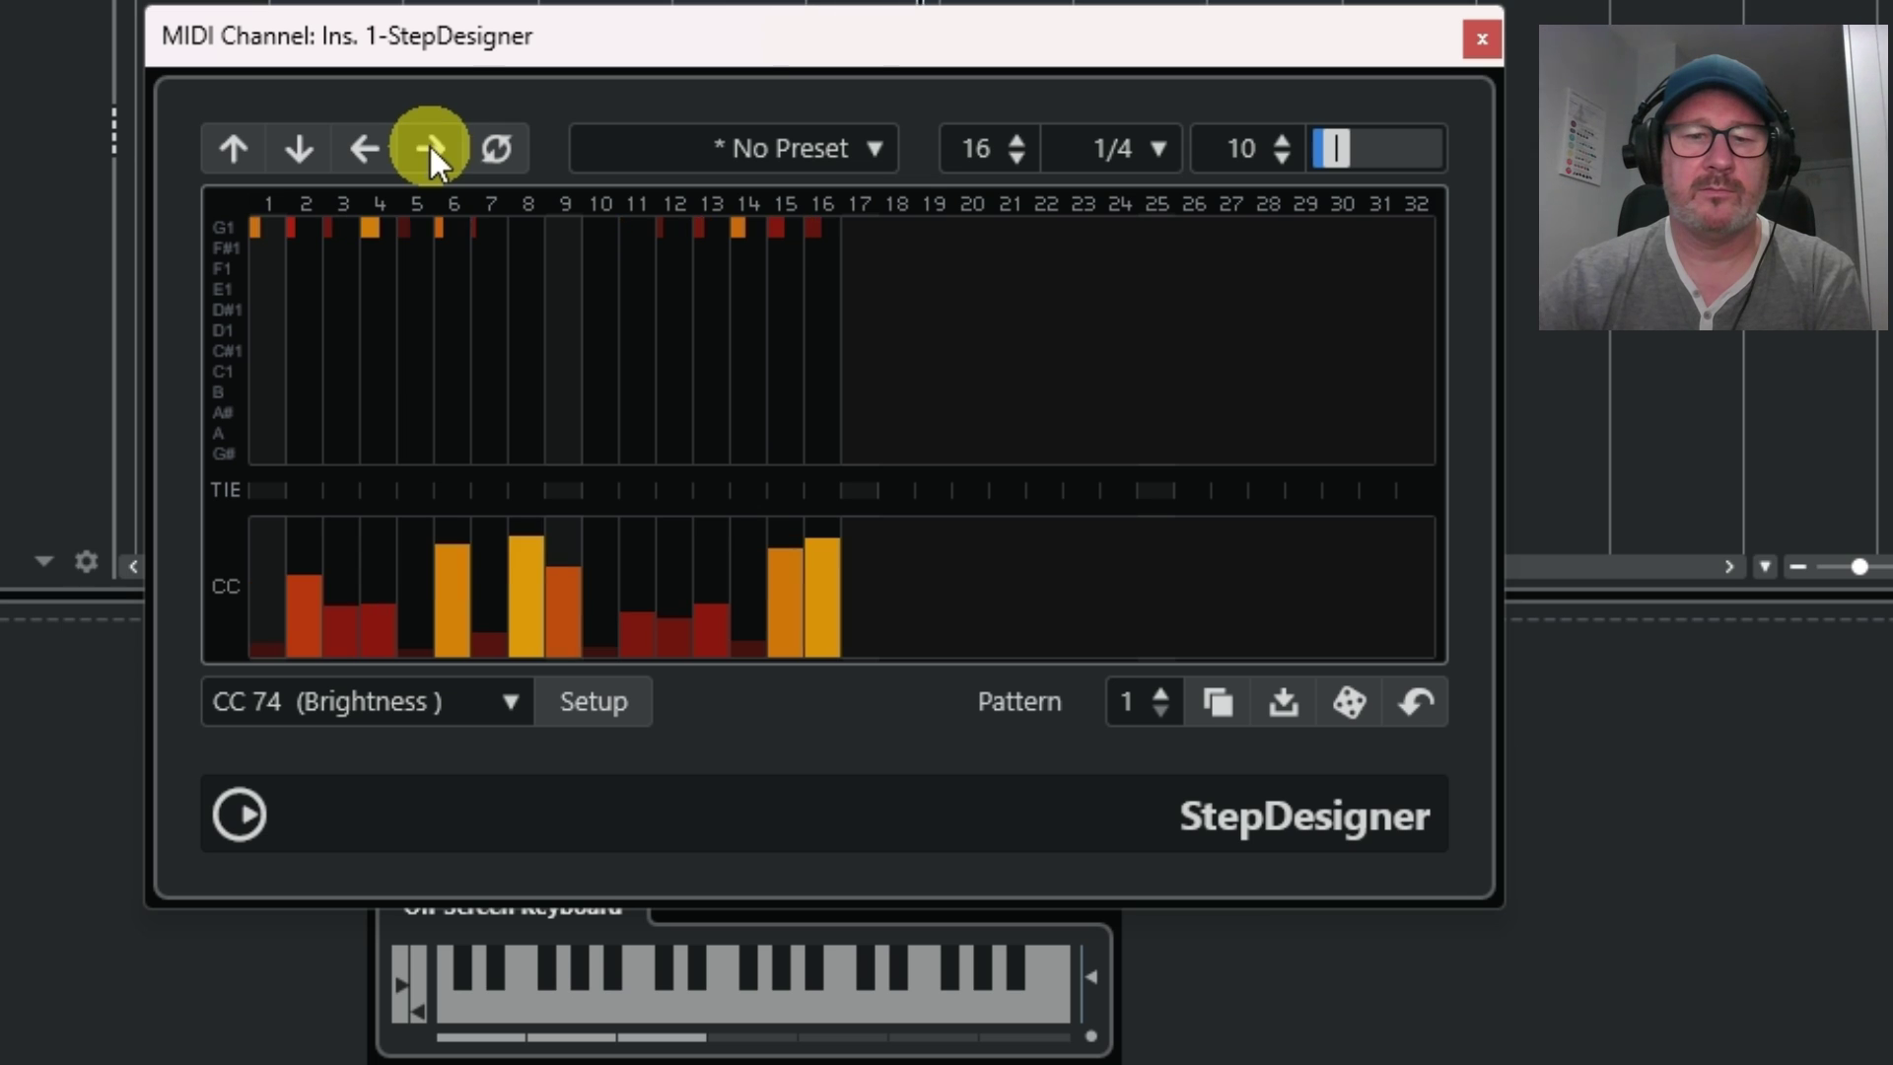
pyautogui.click(367, 149)
pyautogui.click(366, 150)
pyautogui.click(366, 150)
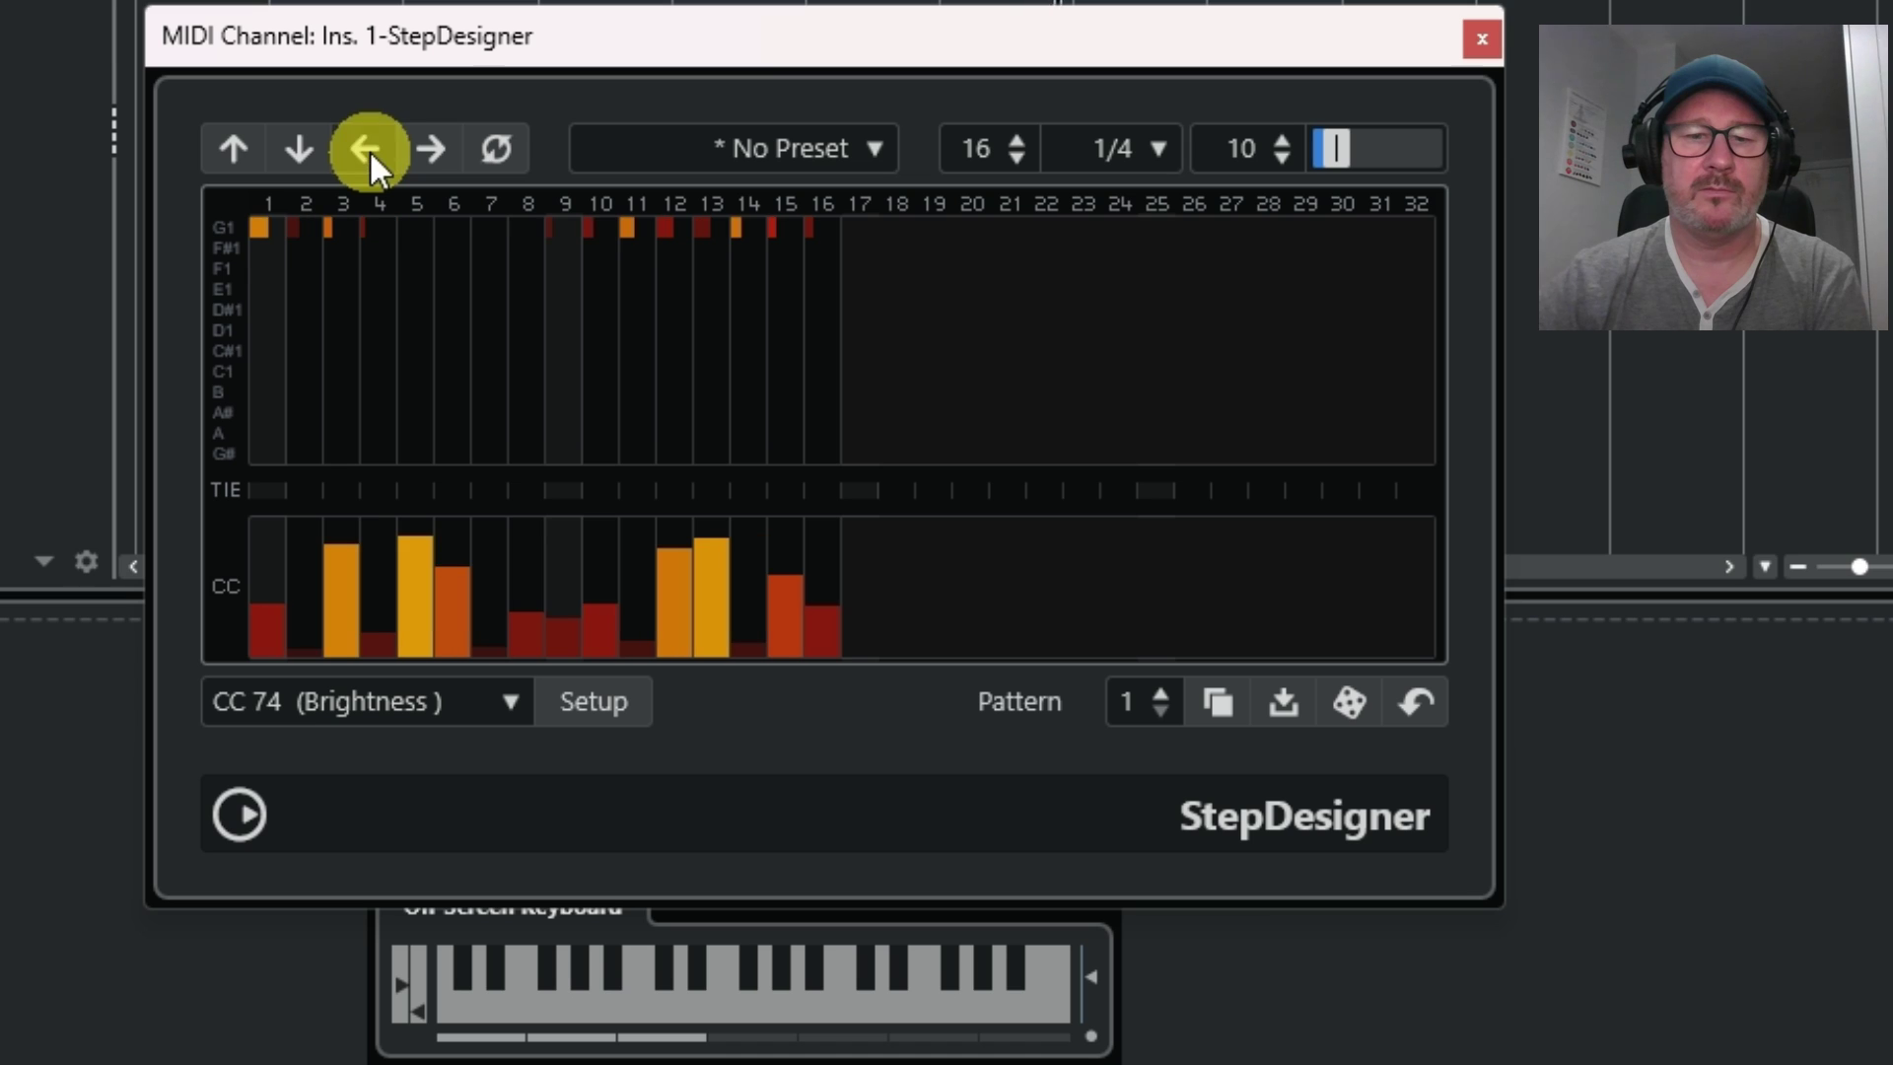
# - Shift the pattern eleven steps earlier during playback
pyautogui.click(368, 150)
pyautogui.click(368, 149)
pyautogui.click(369, 150)
pyautogui.click(368, 150)
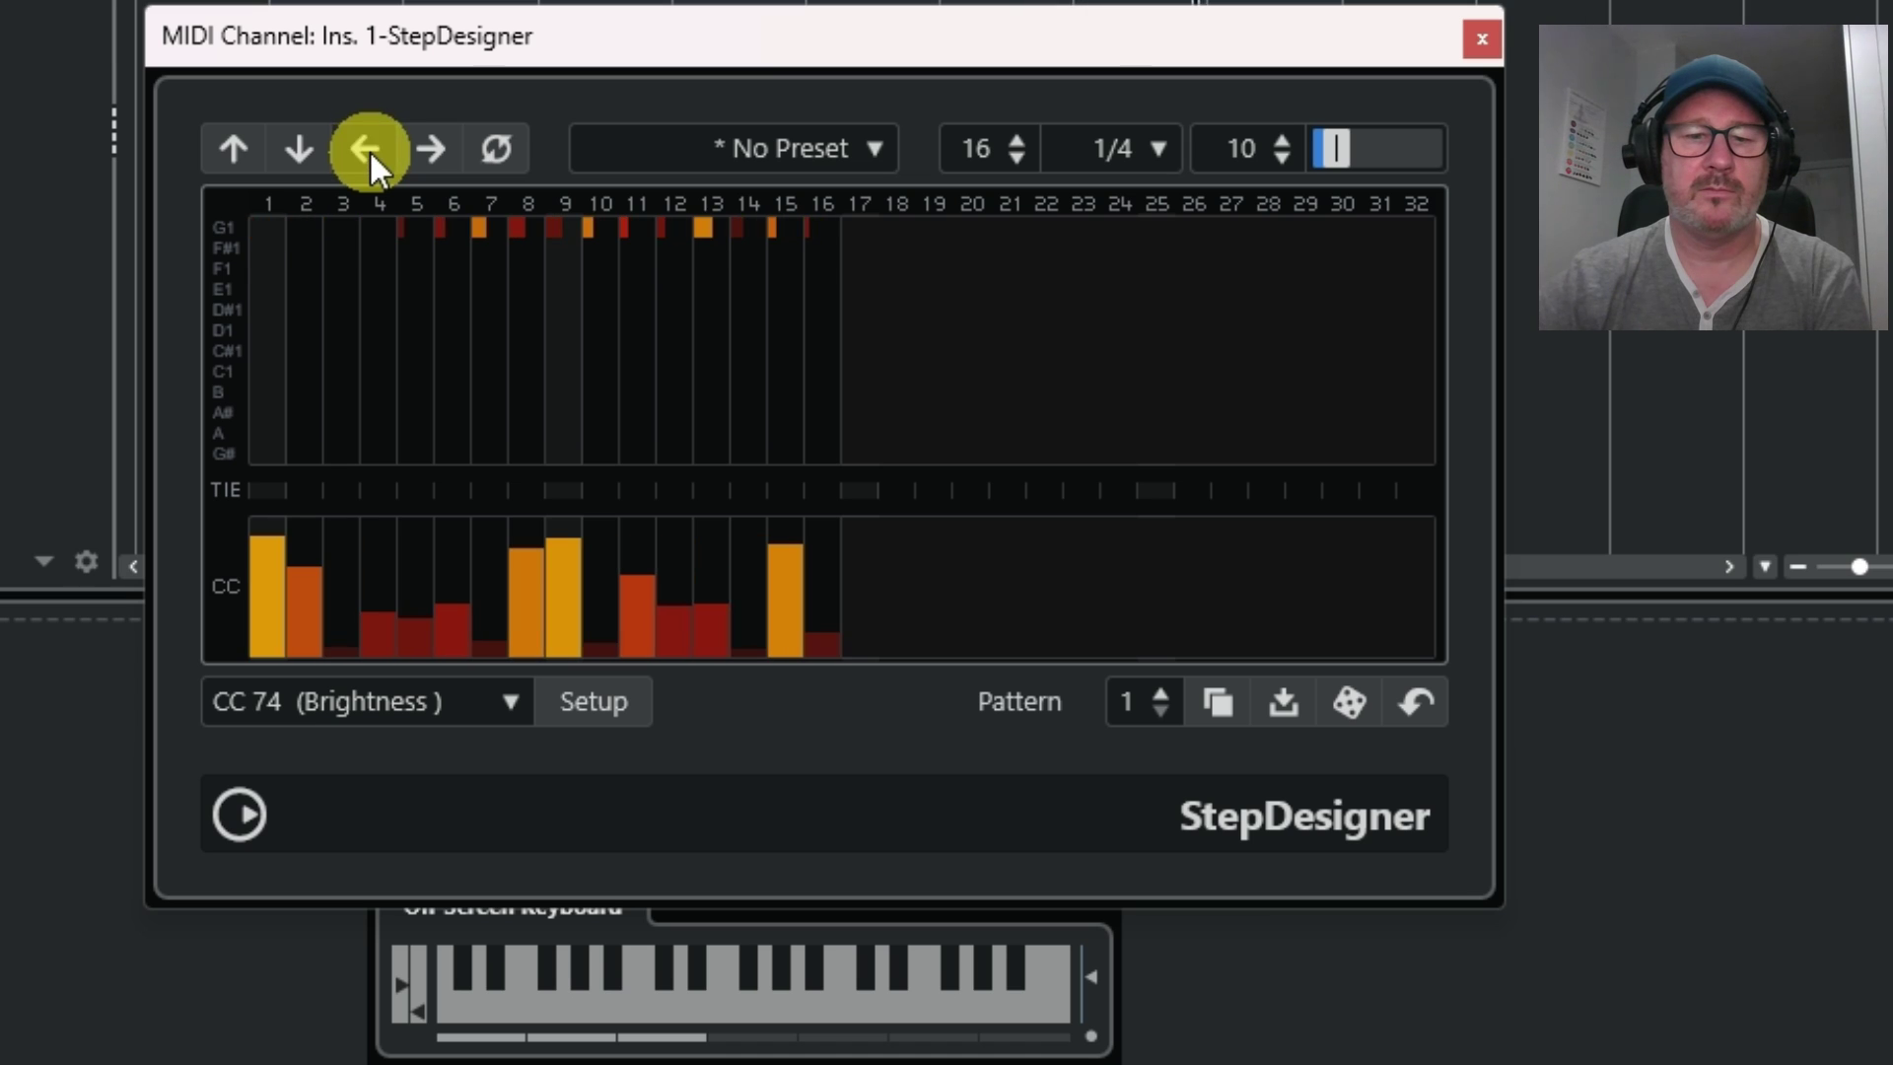
pyautogui.click(368, 150)
pyautogui.click(368, 150)
pyautogui.click(368, 149)
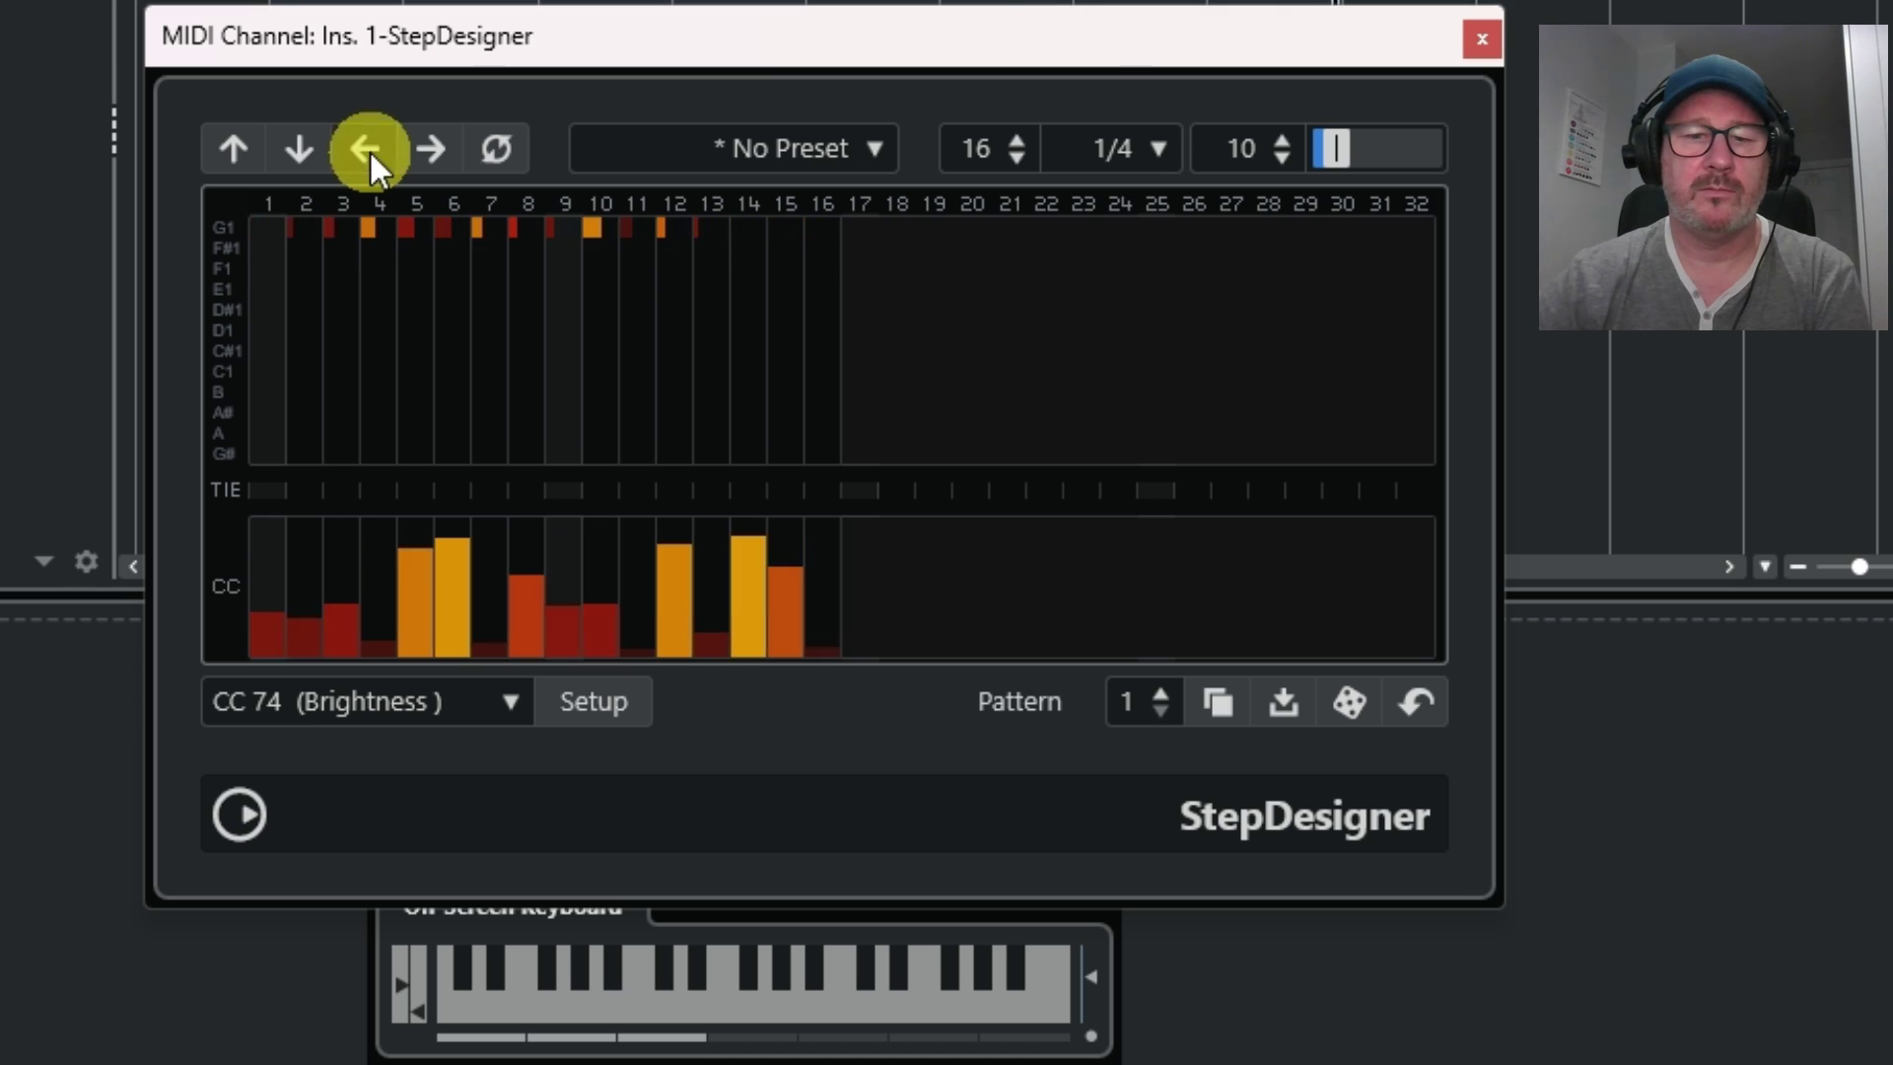
pyautogui.click(368, 150)
pyautogui.click(369, 150)
pyautogui.click(367, 150)
pyautogui.click(371, 153)
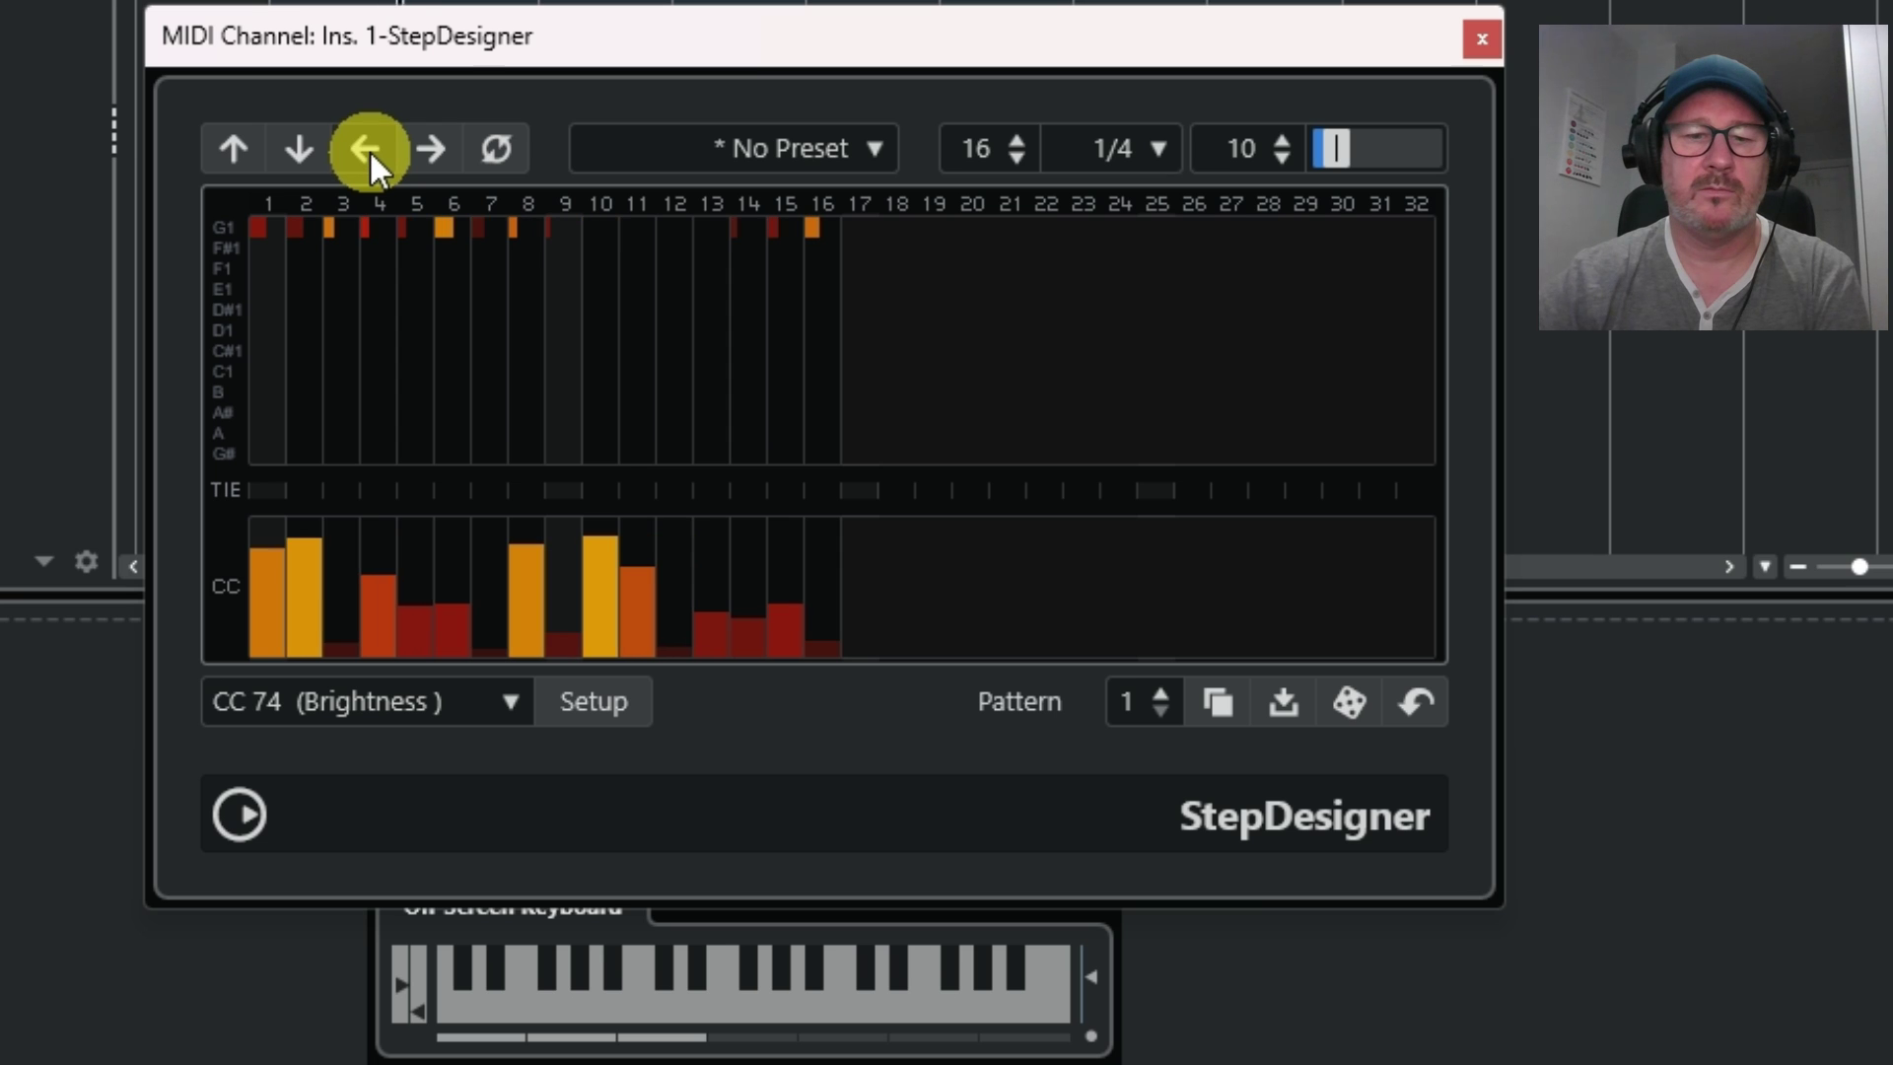
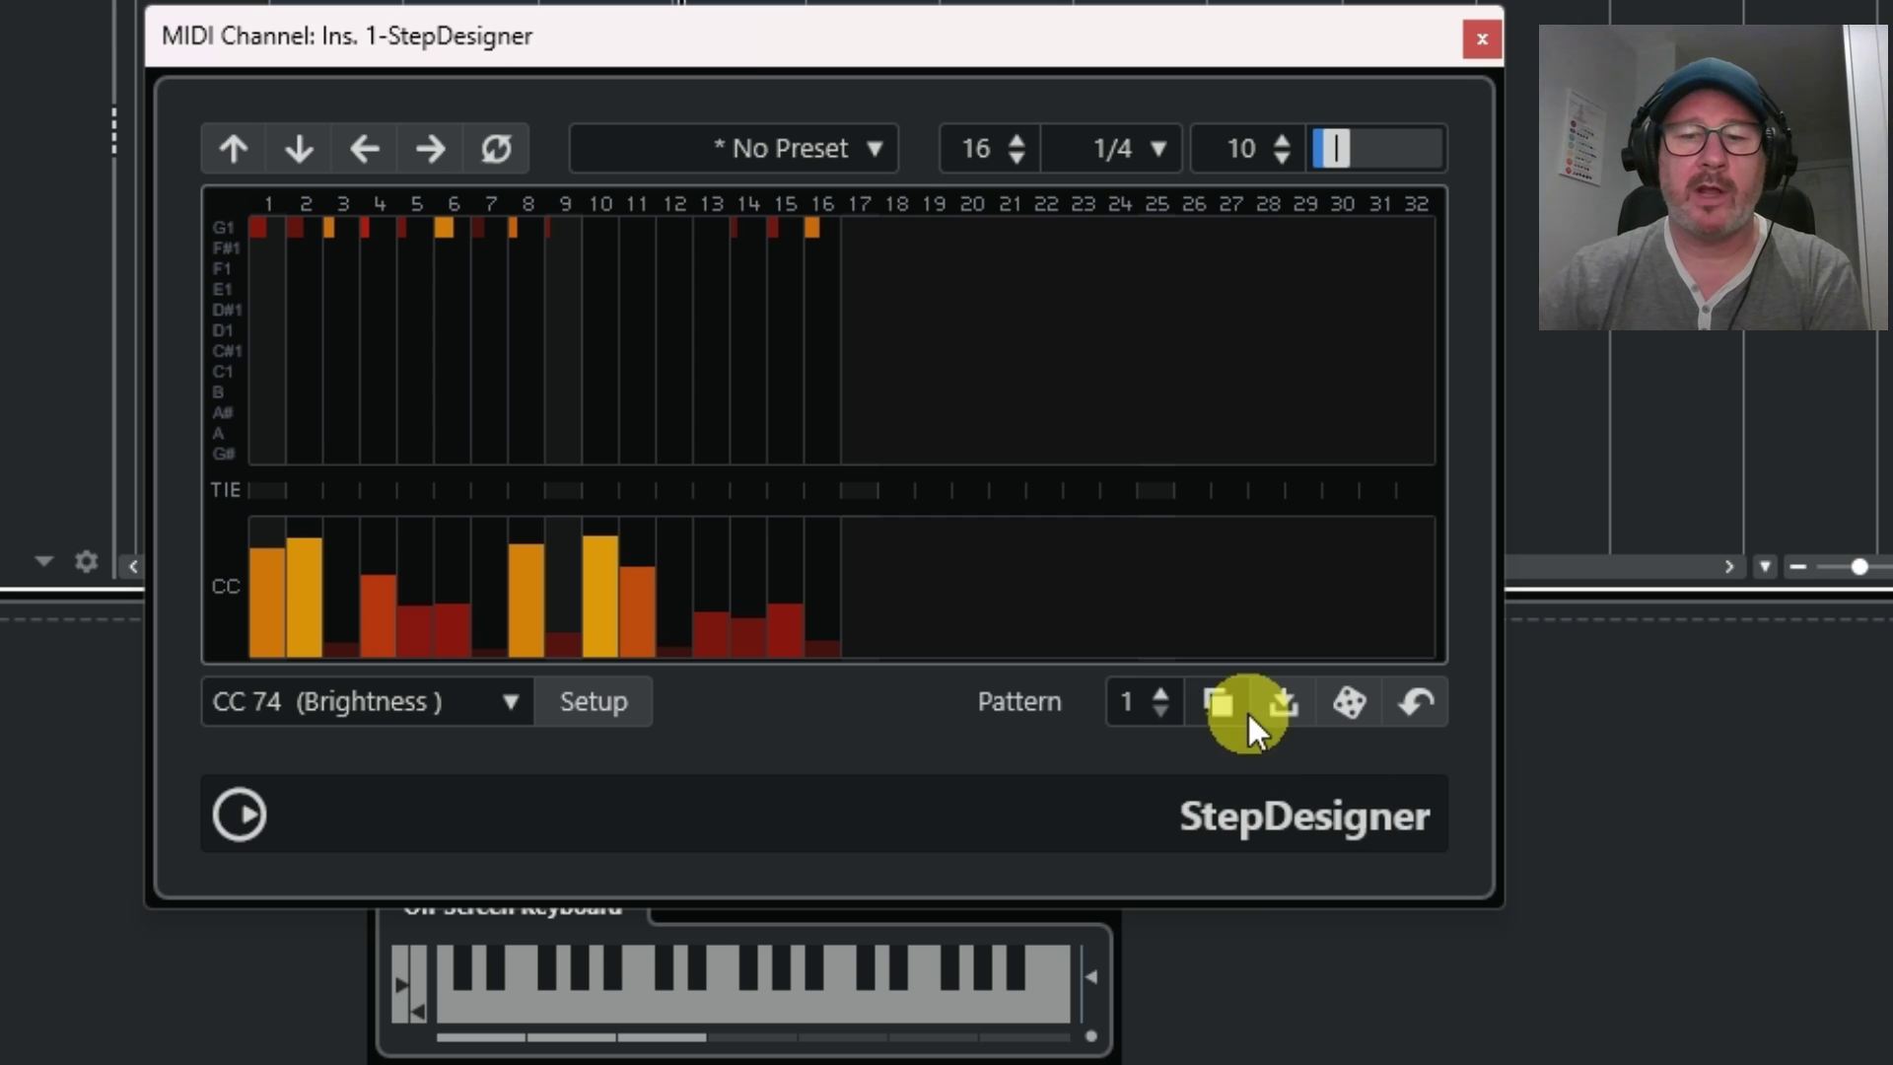
pyautogui.scroll(1, 788, 400)
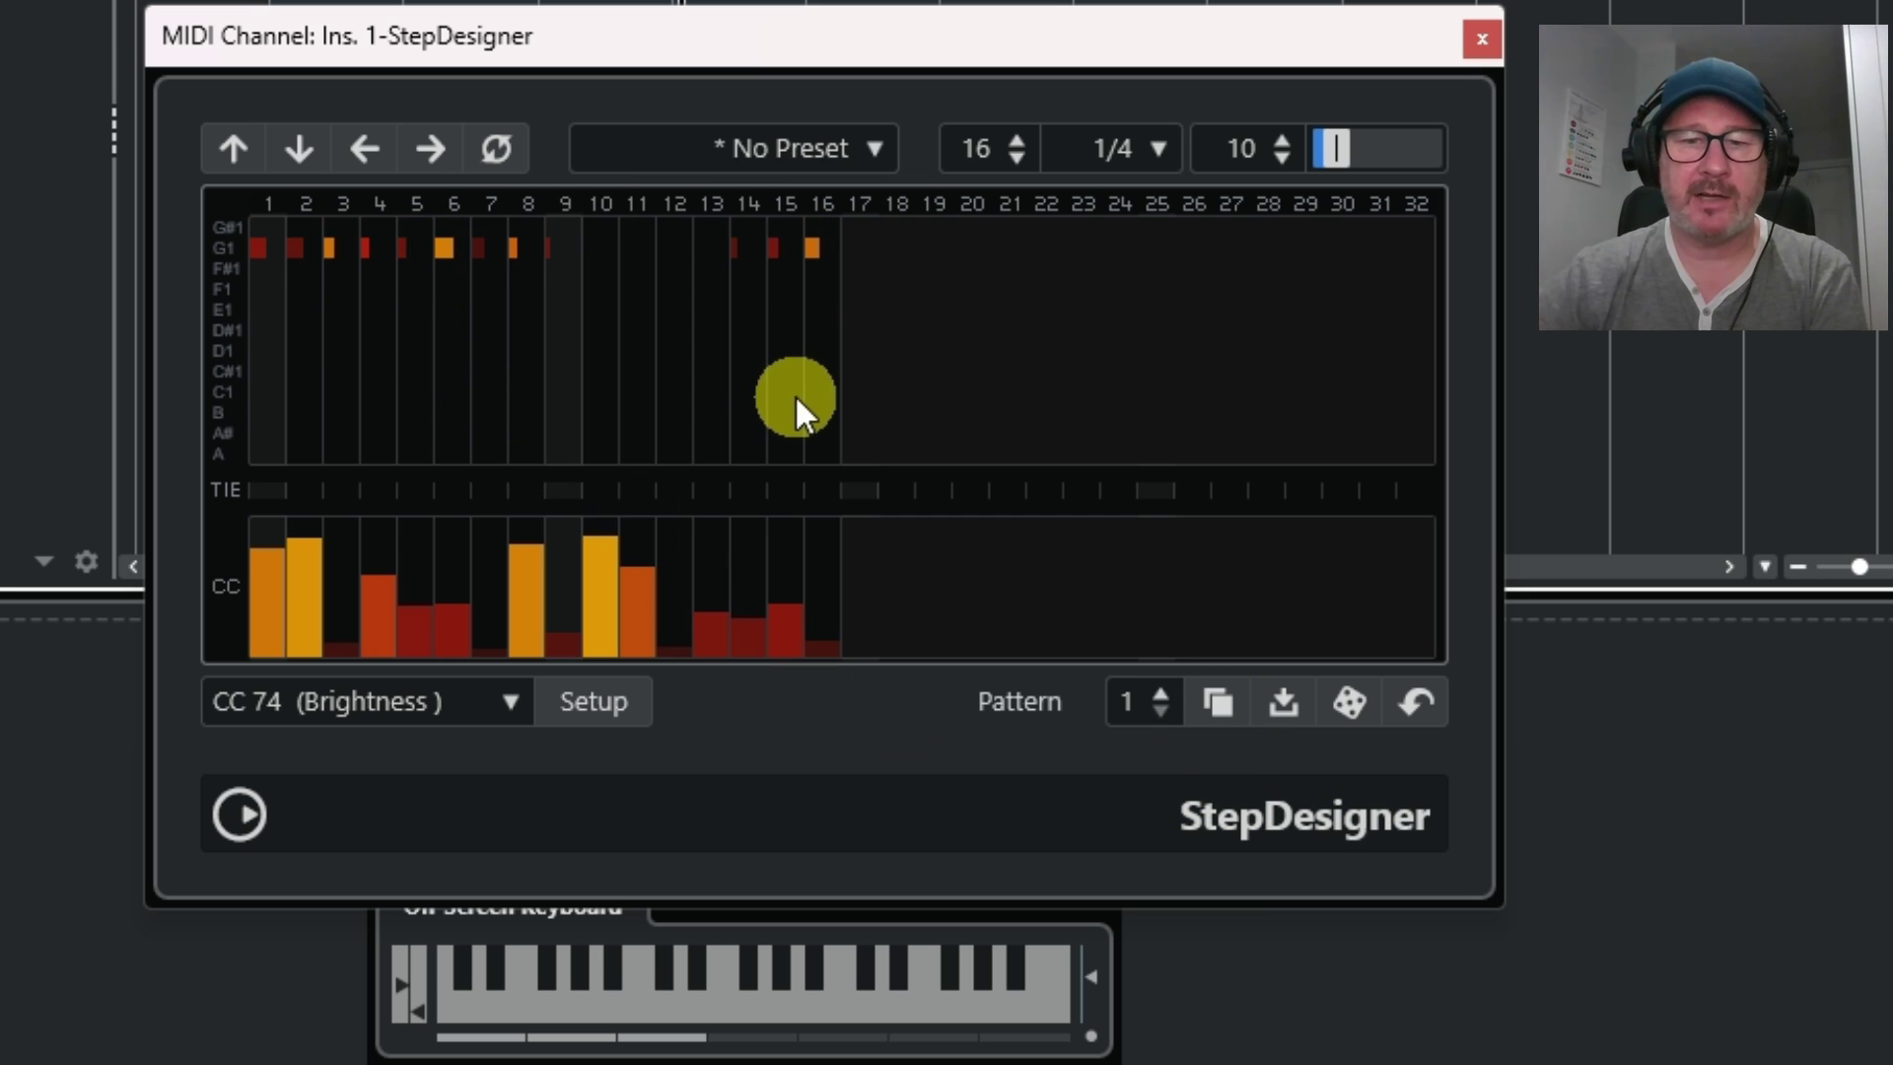
# - Copy pattern 1 and paste it into the empty pattern 2
pyautogui.click(1217, 713)
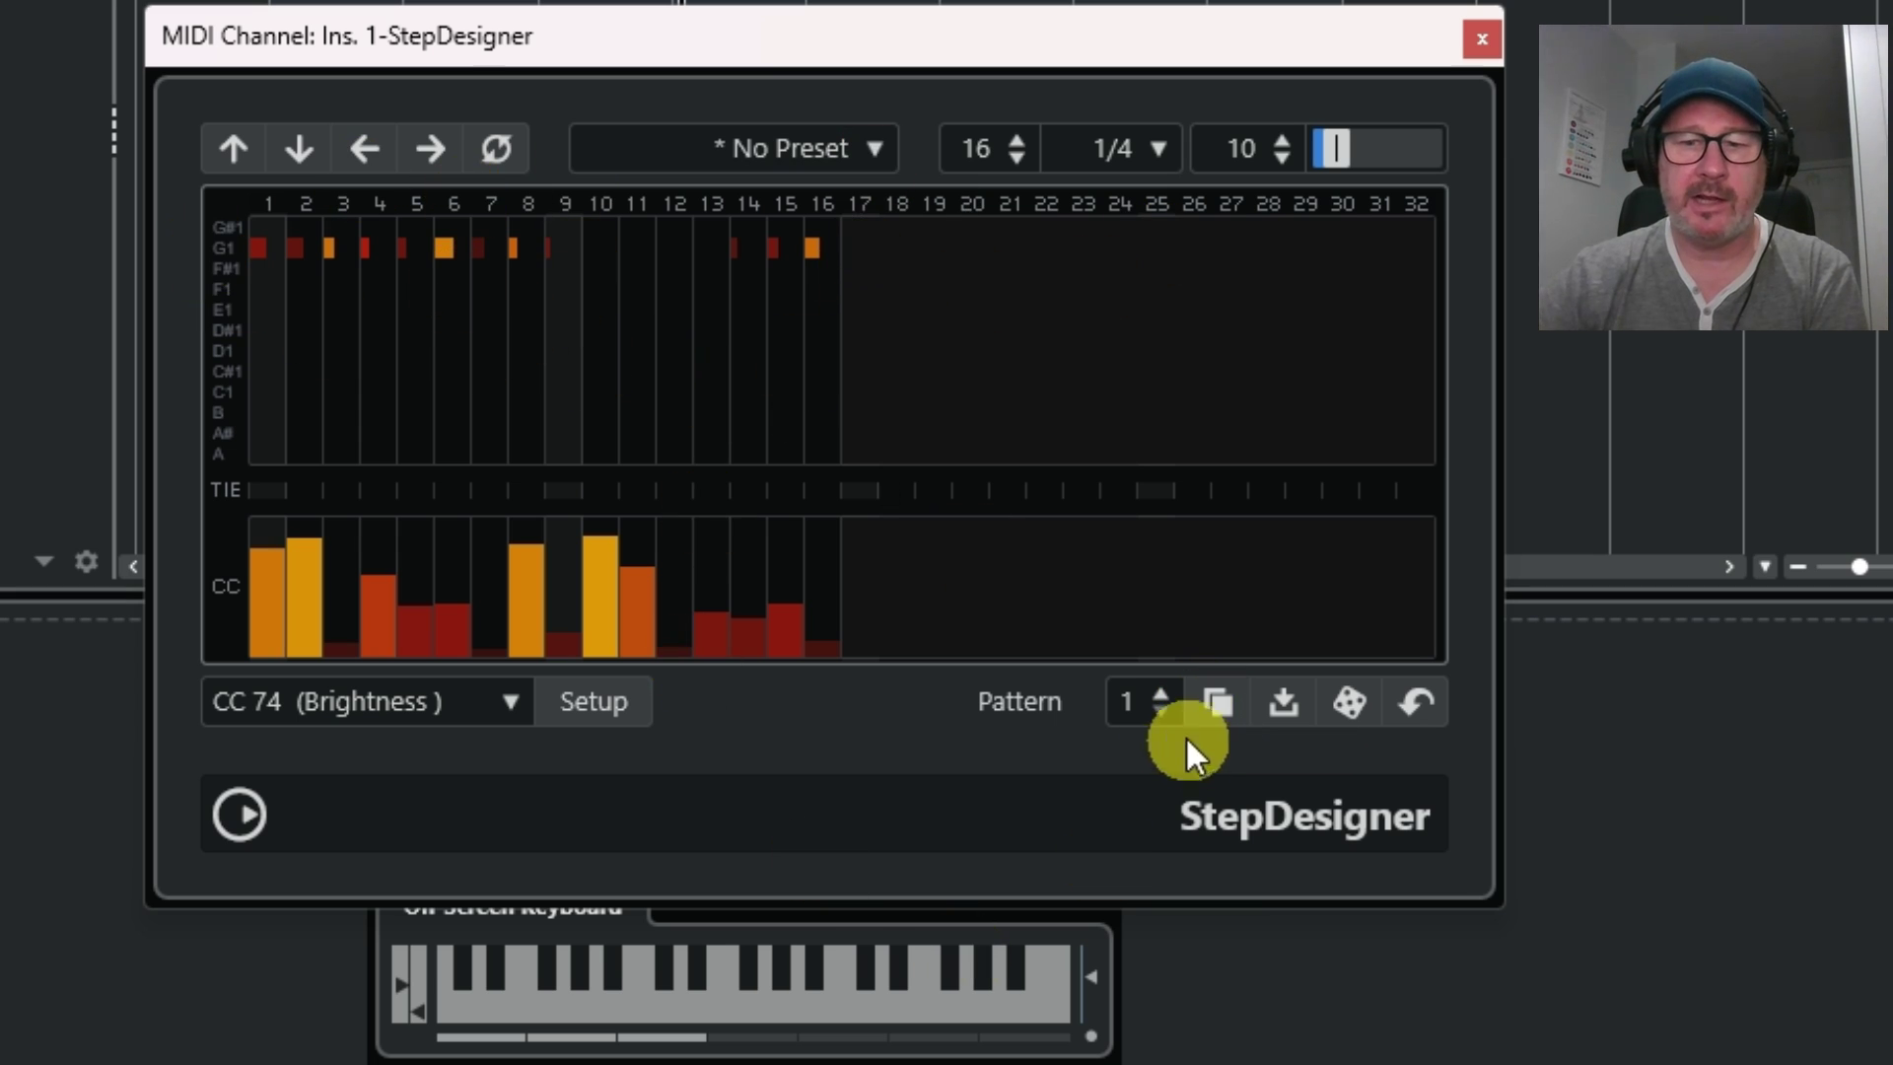
pyautogui.click(1164, 694)
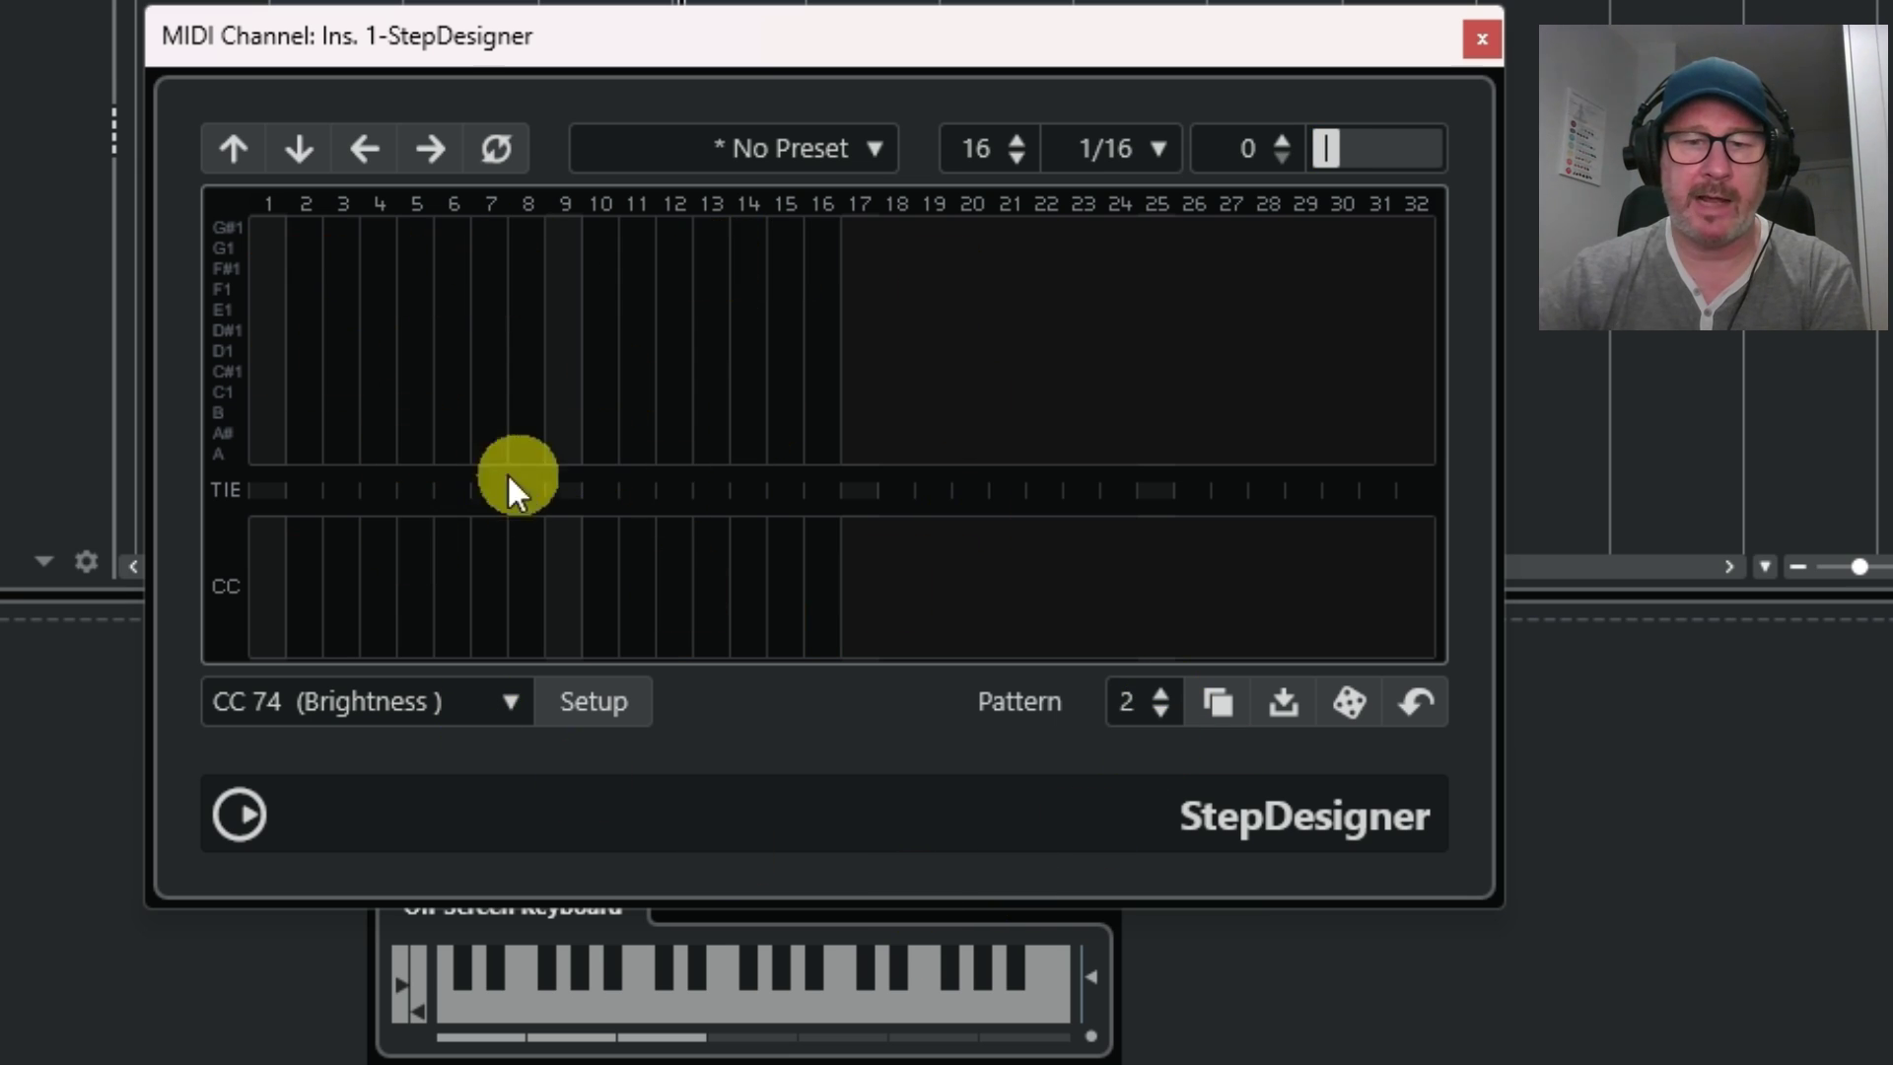
pyautogui.click(1281, 703)
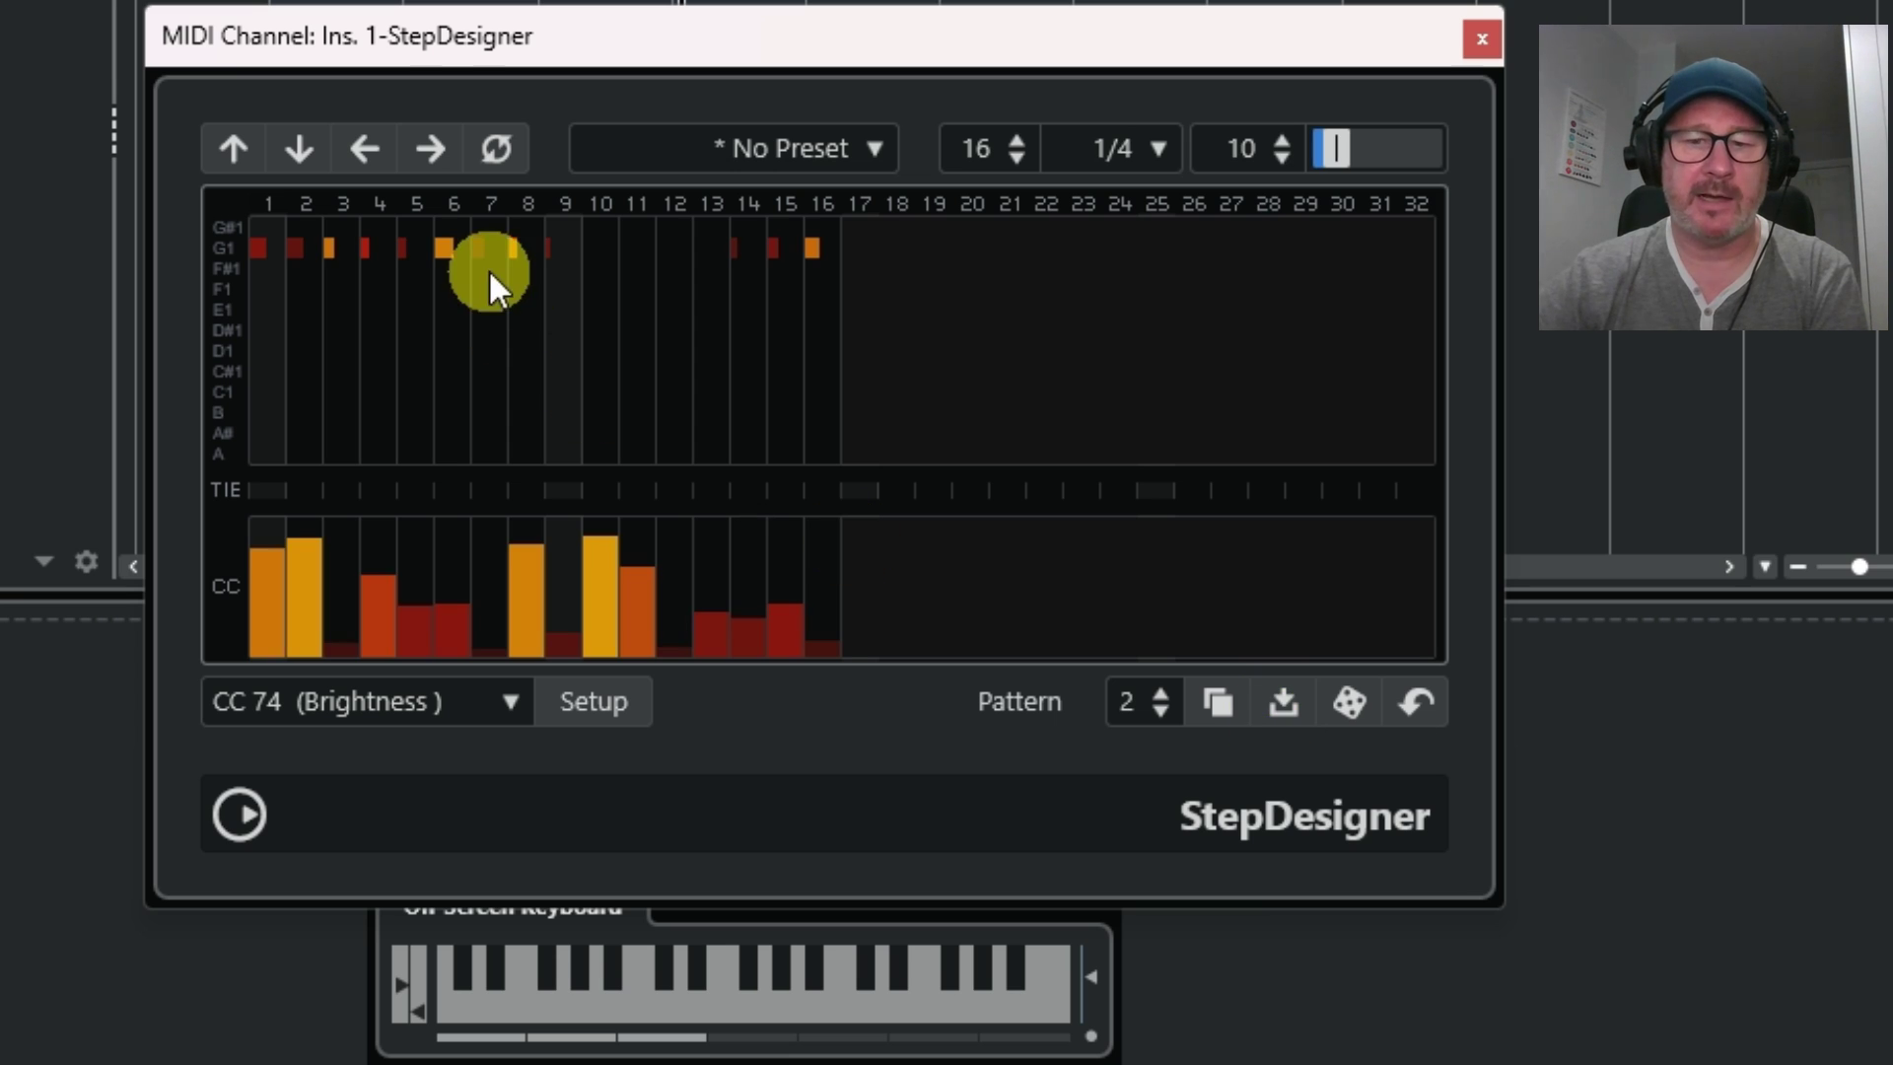
pyautogui.click(1161, 712)
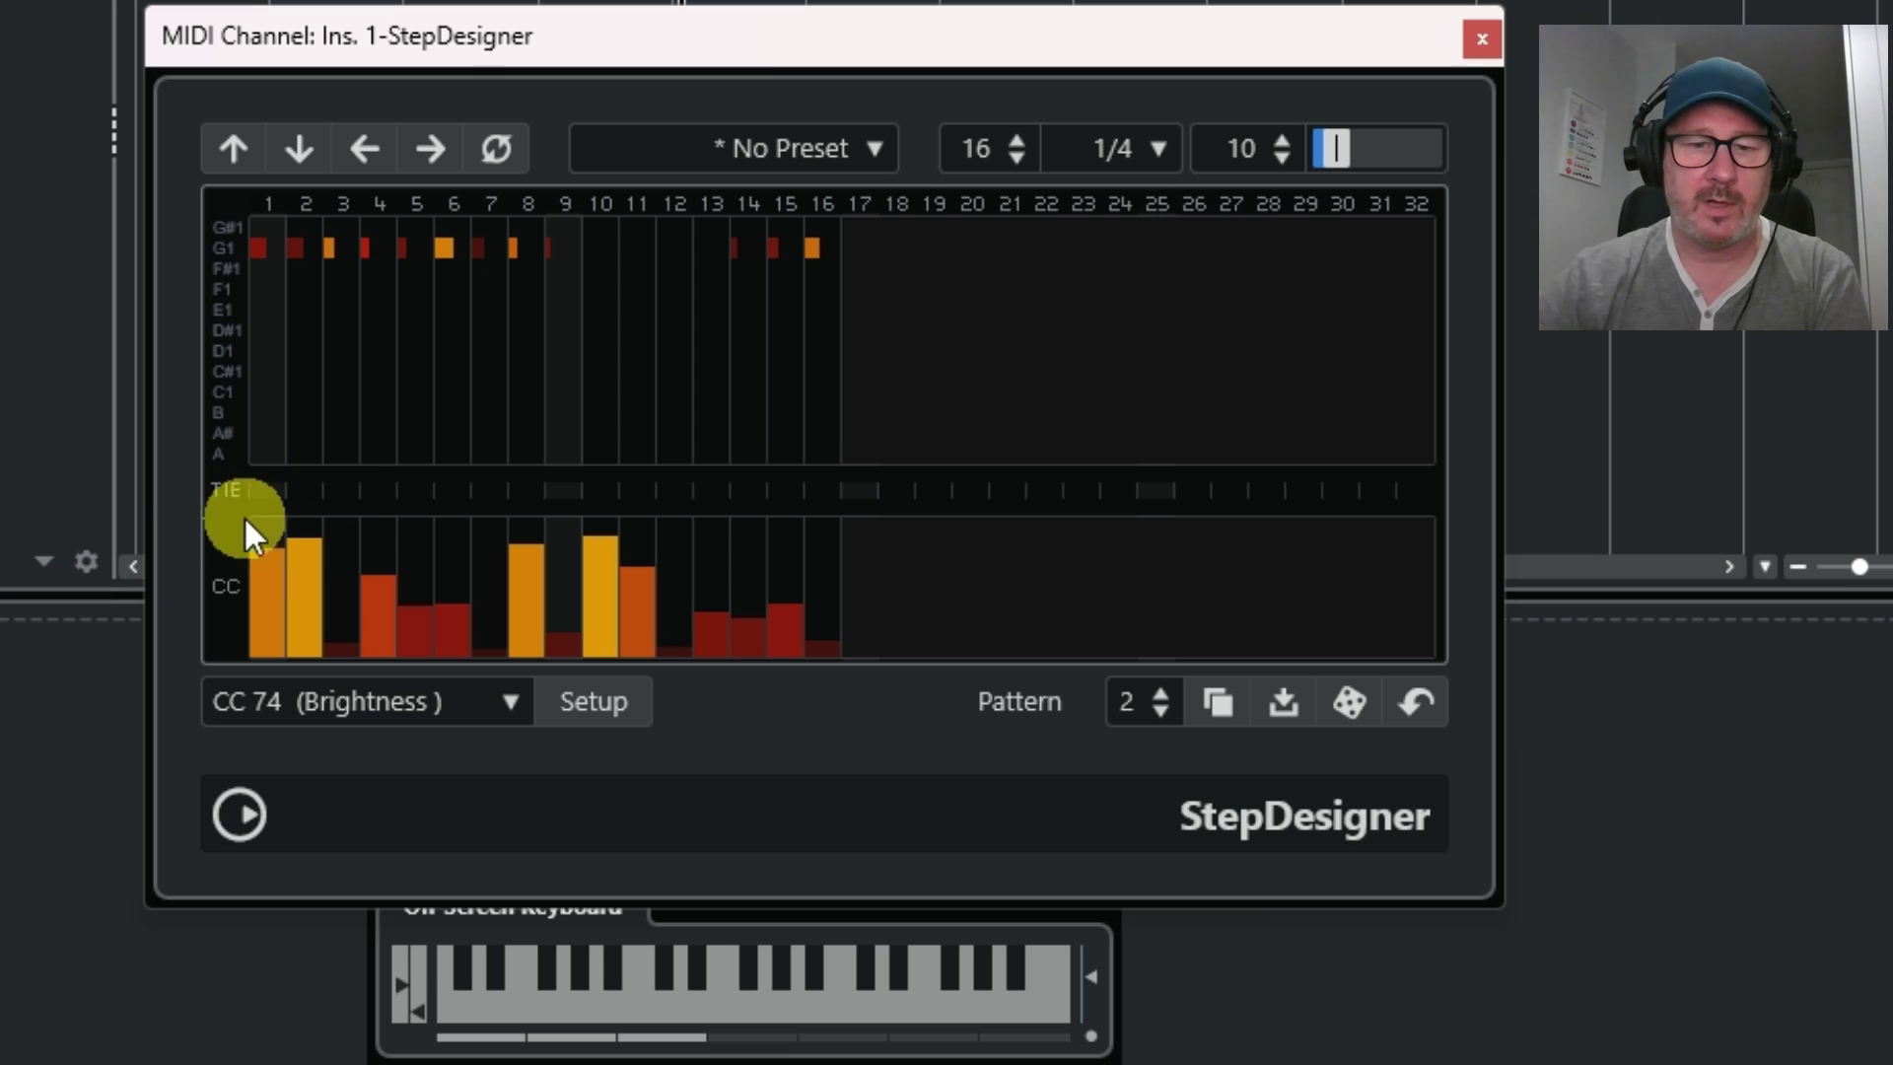
# - Redraw pattern 2's CC 74 curve with peaks at steps 7–8 and 16, and its velocities with peaks at steps 1, 6 and 11–12
pyautogui.moveTo(262, 570)
pyautogui.mouseDown()
pyautogui.moveTo(330, 608)
pyautogui.moveTo(405, 604)
pyautogui.moveTo(490, 548)
pyautogui.moveTo(532, 547)
pyautogui.moveTo(640, 608)
pyautogui.moveTo(711, 606)
pyautogui.moveTo(846, 530)
pyautogui.mouseUp()
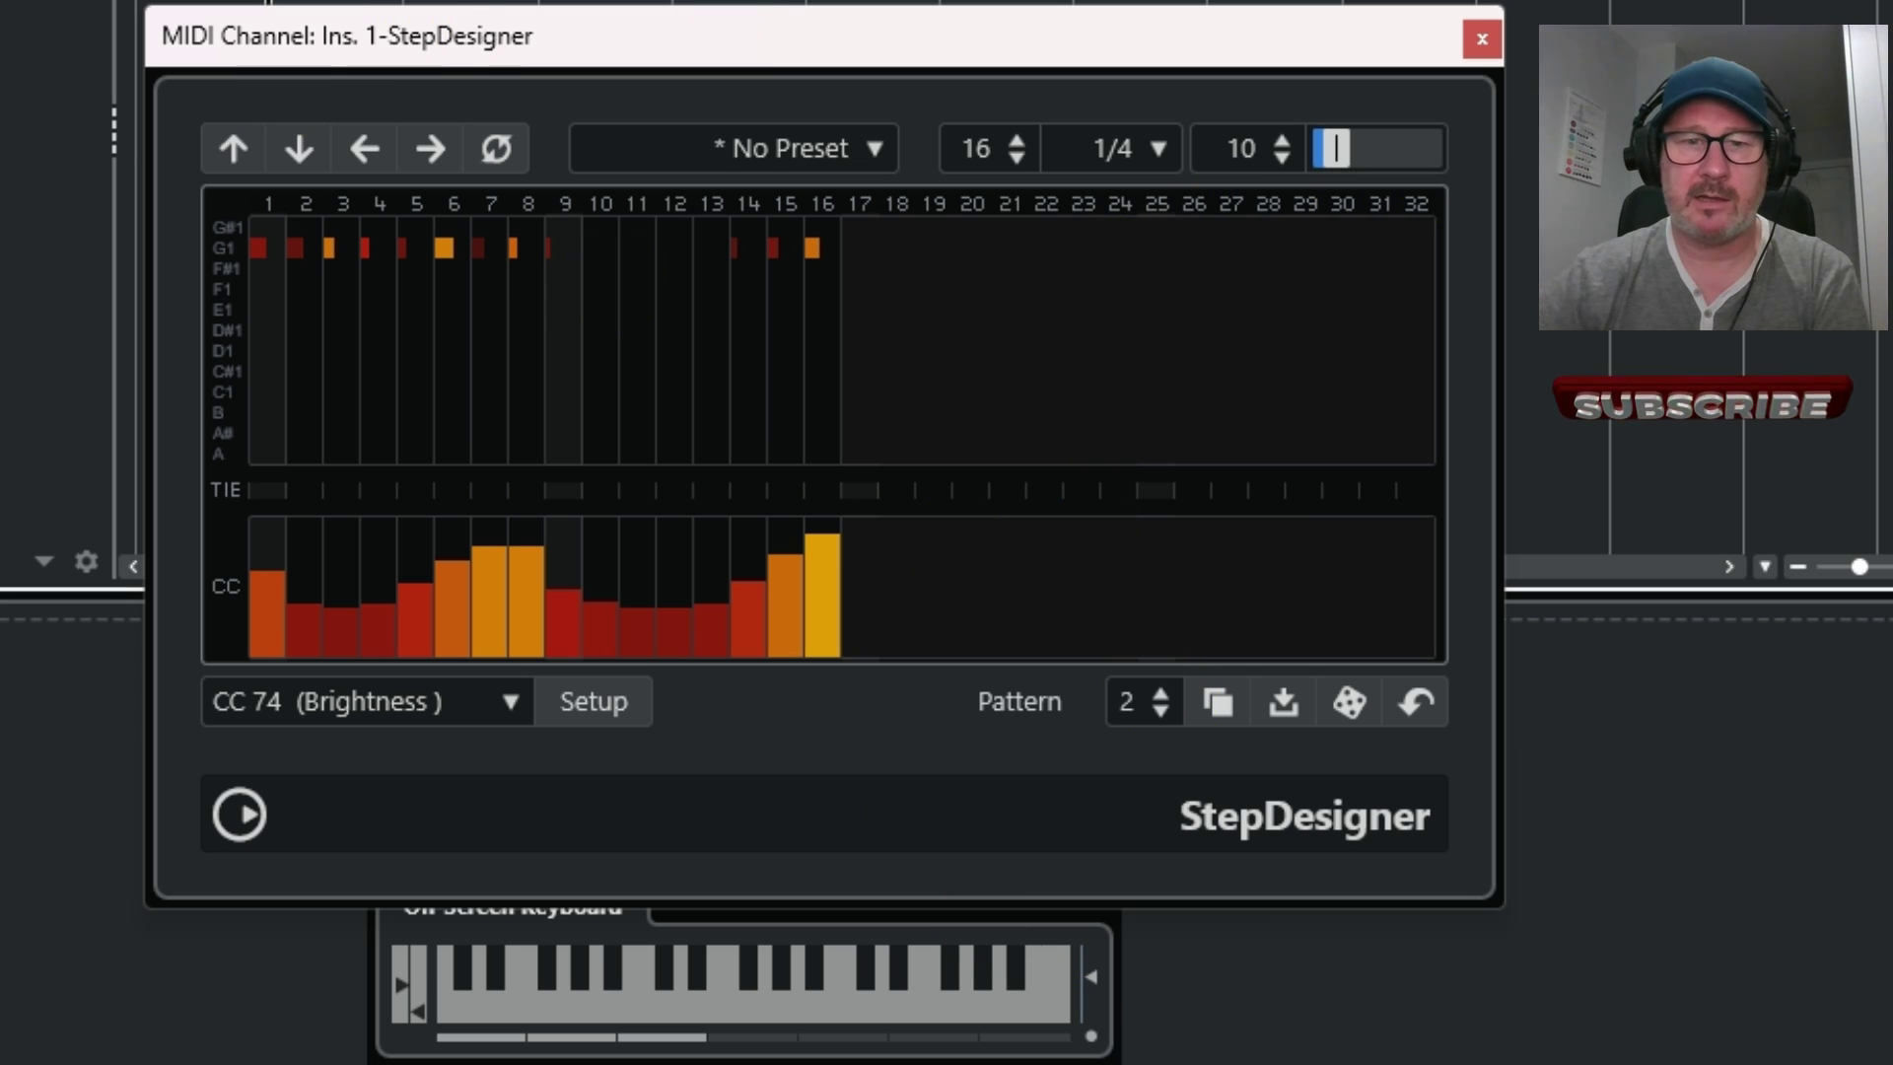
pyautogui.click(507, 702)
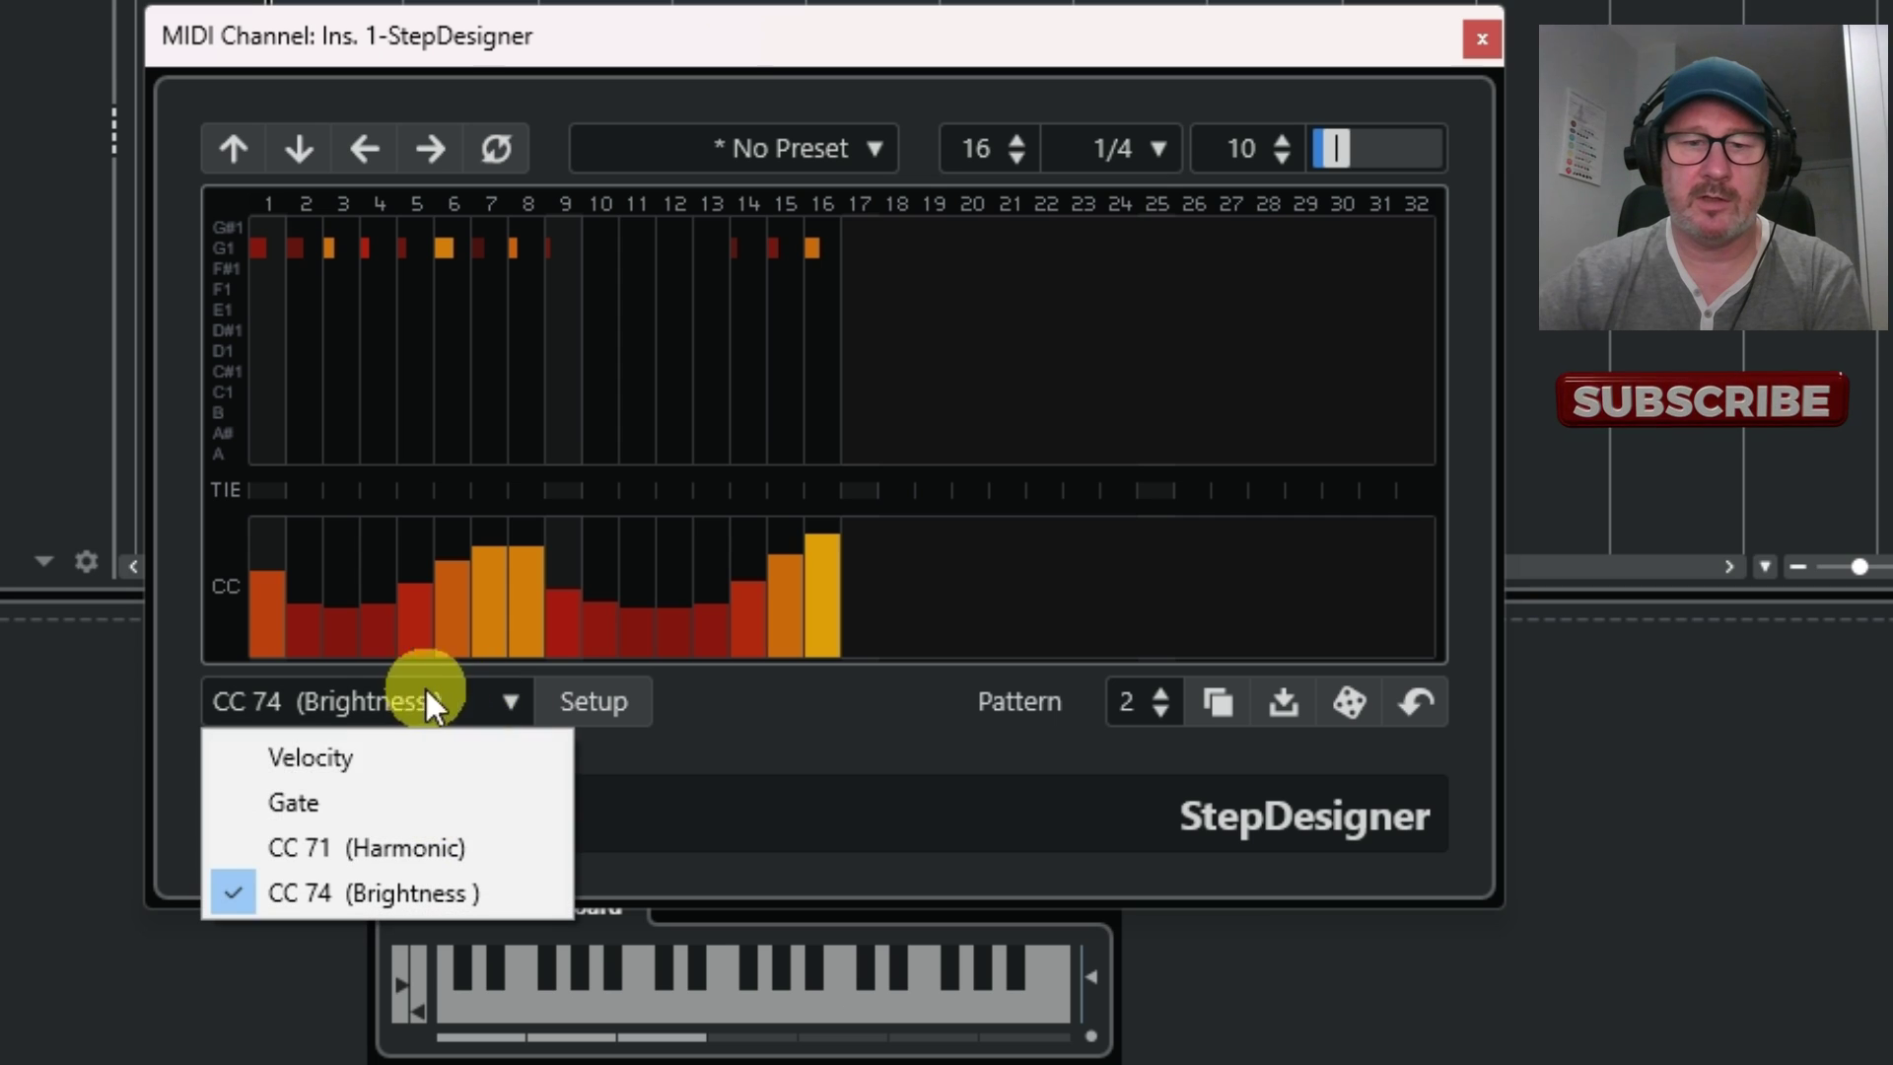
pyautogui.click(309, 759)
pyautogui.moveTo(282, 599)
pyautogui.mouseDown()
pyautogui.moveTo(248, 557)
pyautogui.moveTo(247, 515)
pyautogui.moveTo(363, 600)
pyautogui.moveTo(524, 615)
pyautogui.moveTo(576, 615)
pyautogui.moveTo(667, 517)
pyautogui.moveTo(830, 631)
pyautogui.mouseUp()
pyautogui.click(438, 554)
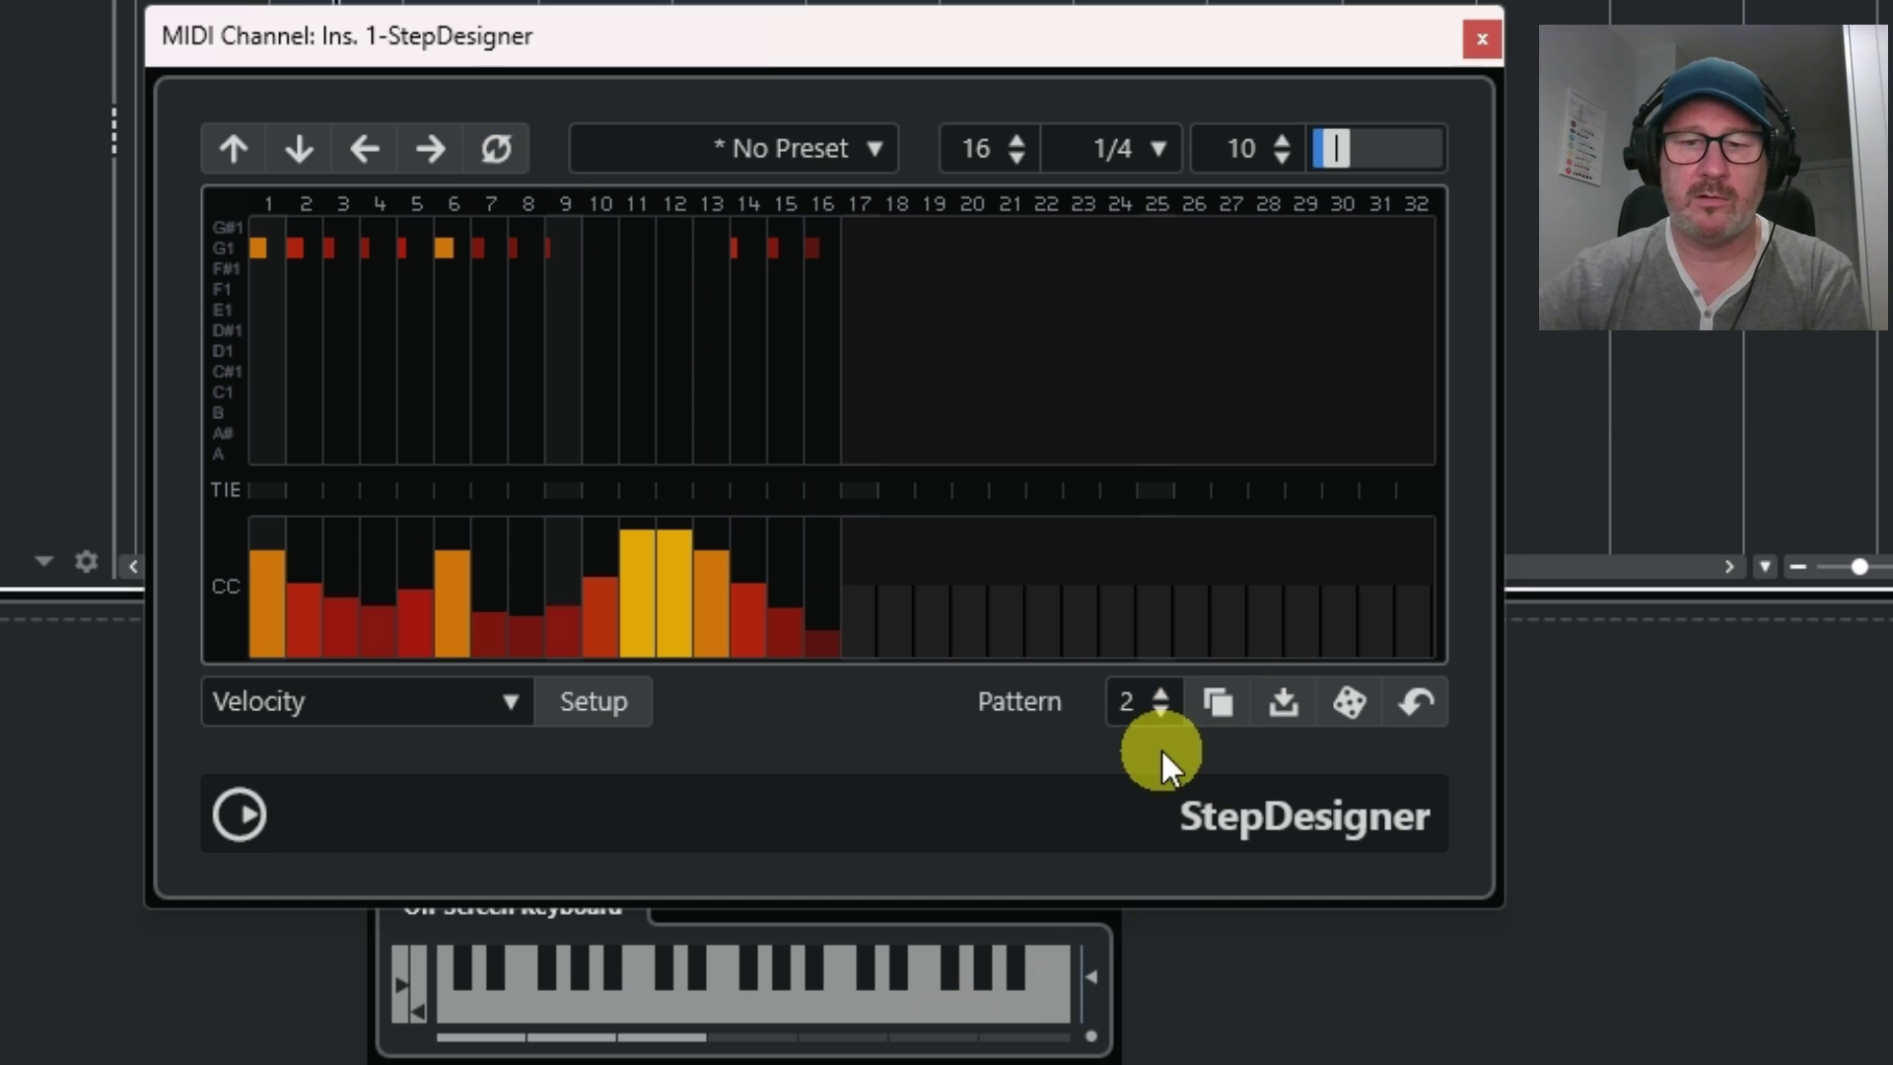
# - Switch to pattern 3, return to pattern 1, and advance to pattern 2 to compare their velocities
pyautogui.click(1163, 696)
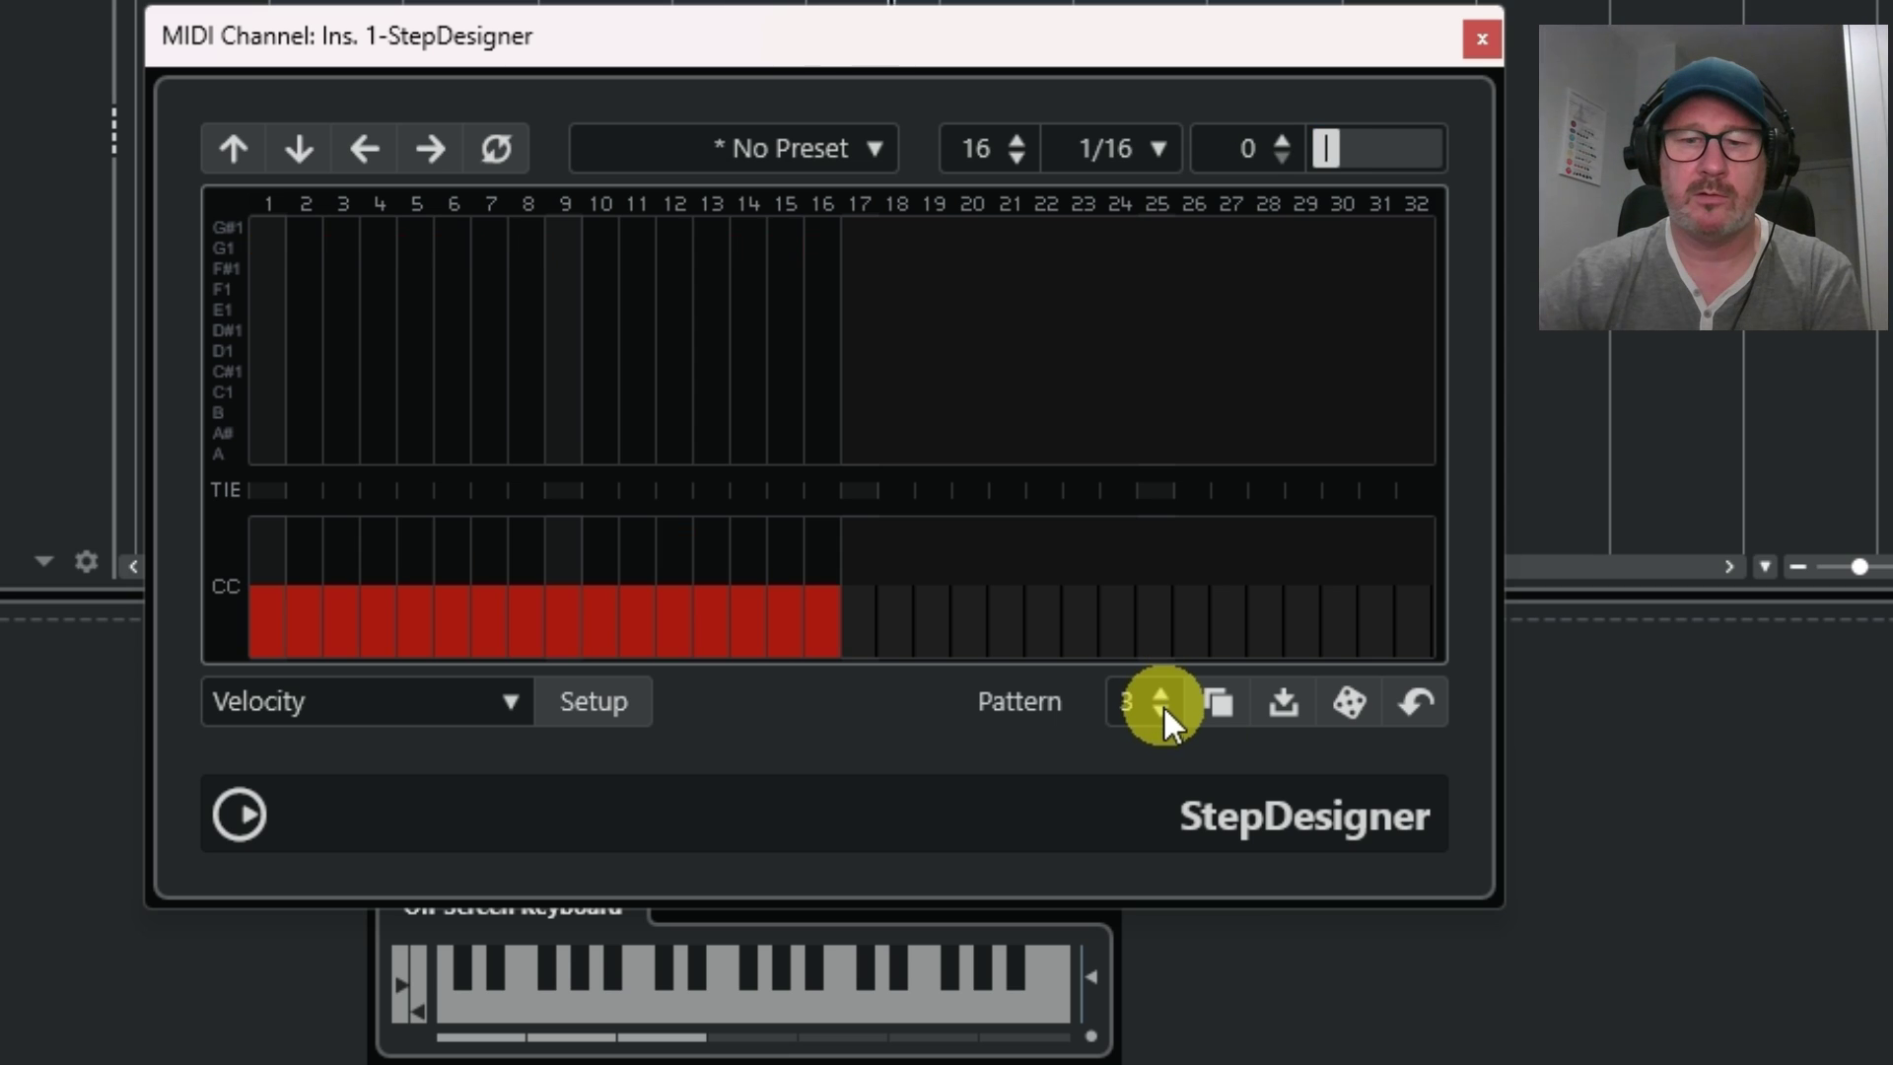
pyautogui.click(1162, 706)
pyautogui.click(1162, 706)
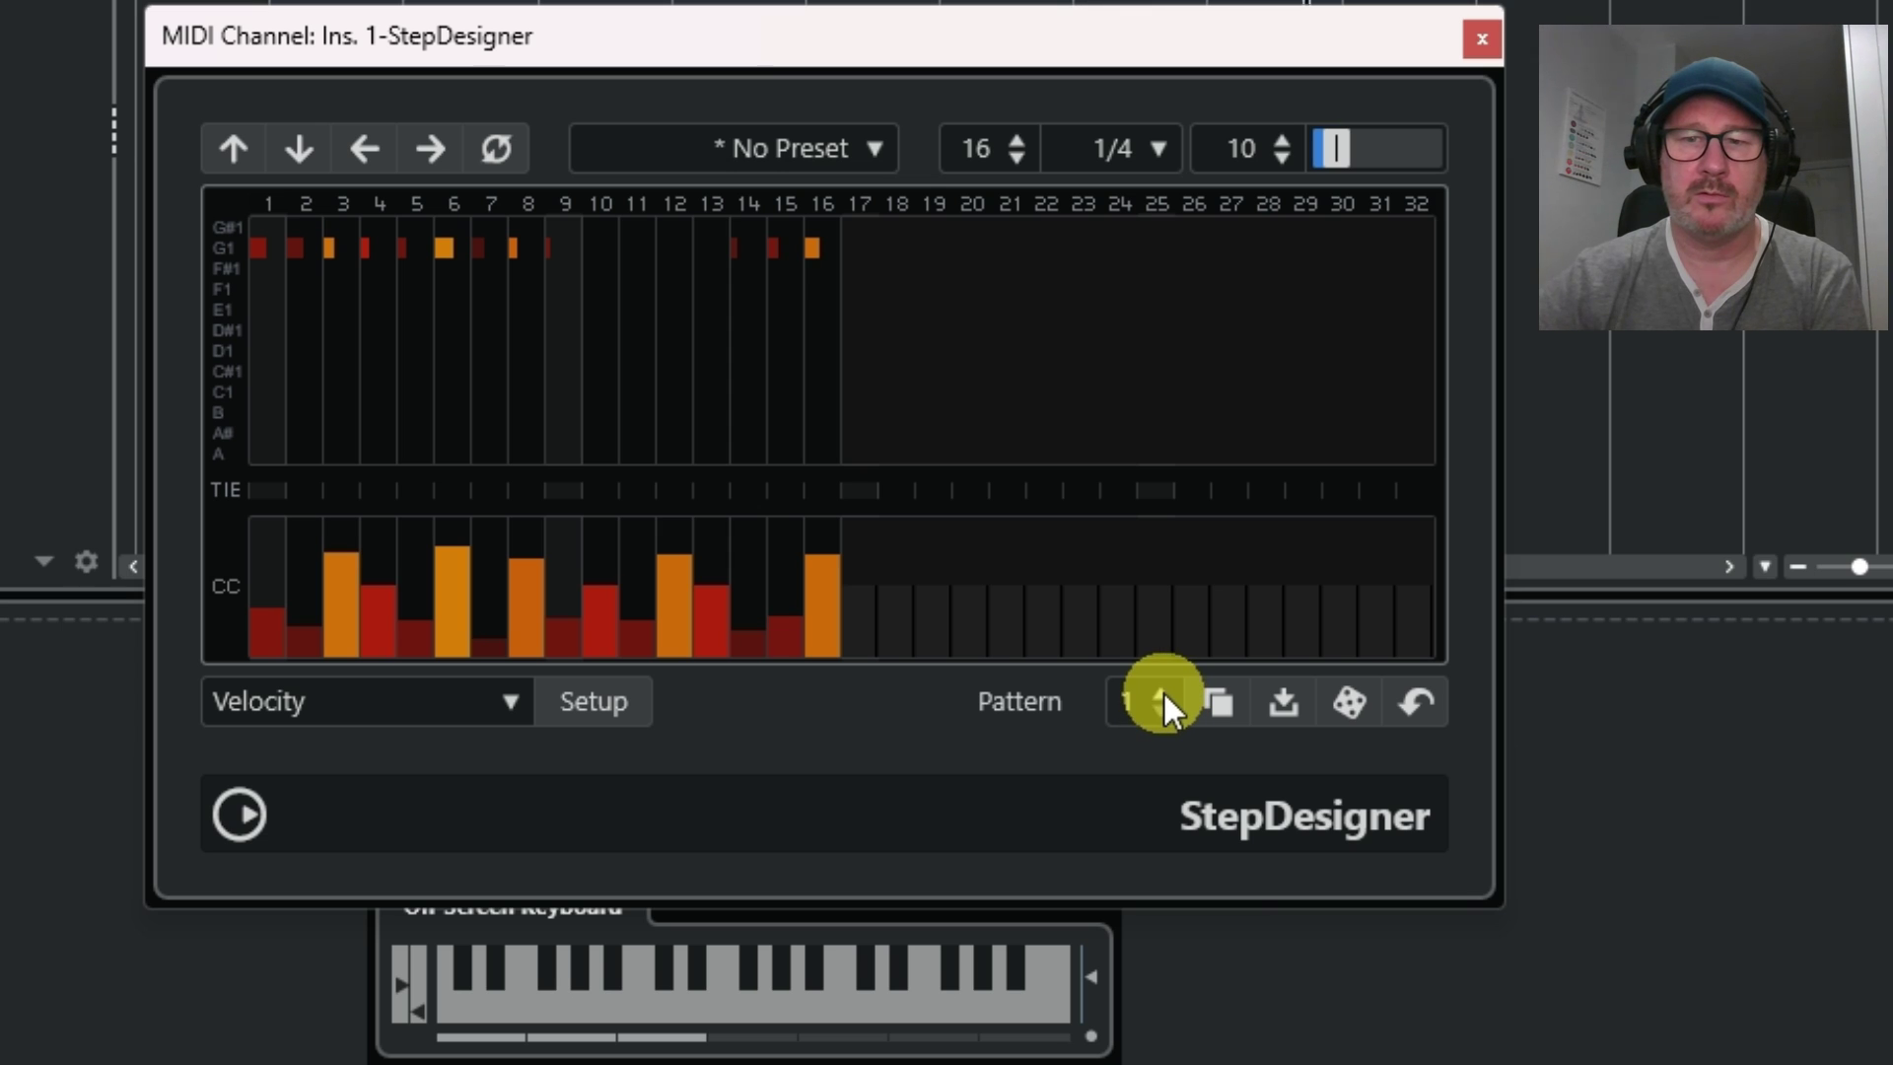
pyautogui.click(1162, 693)
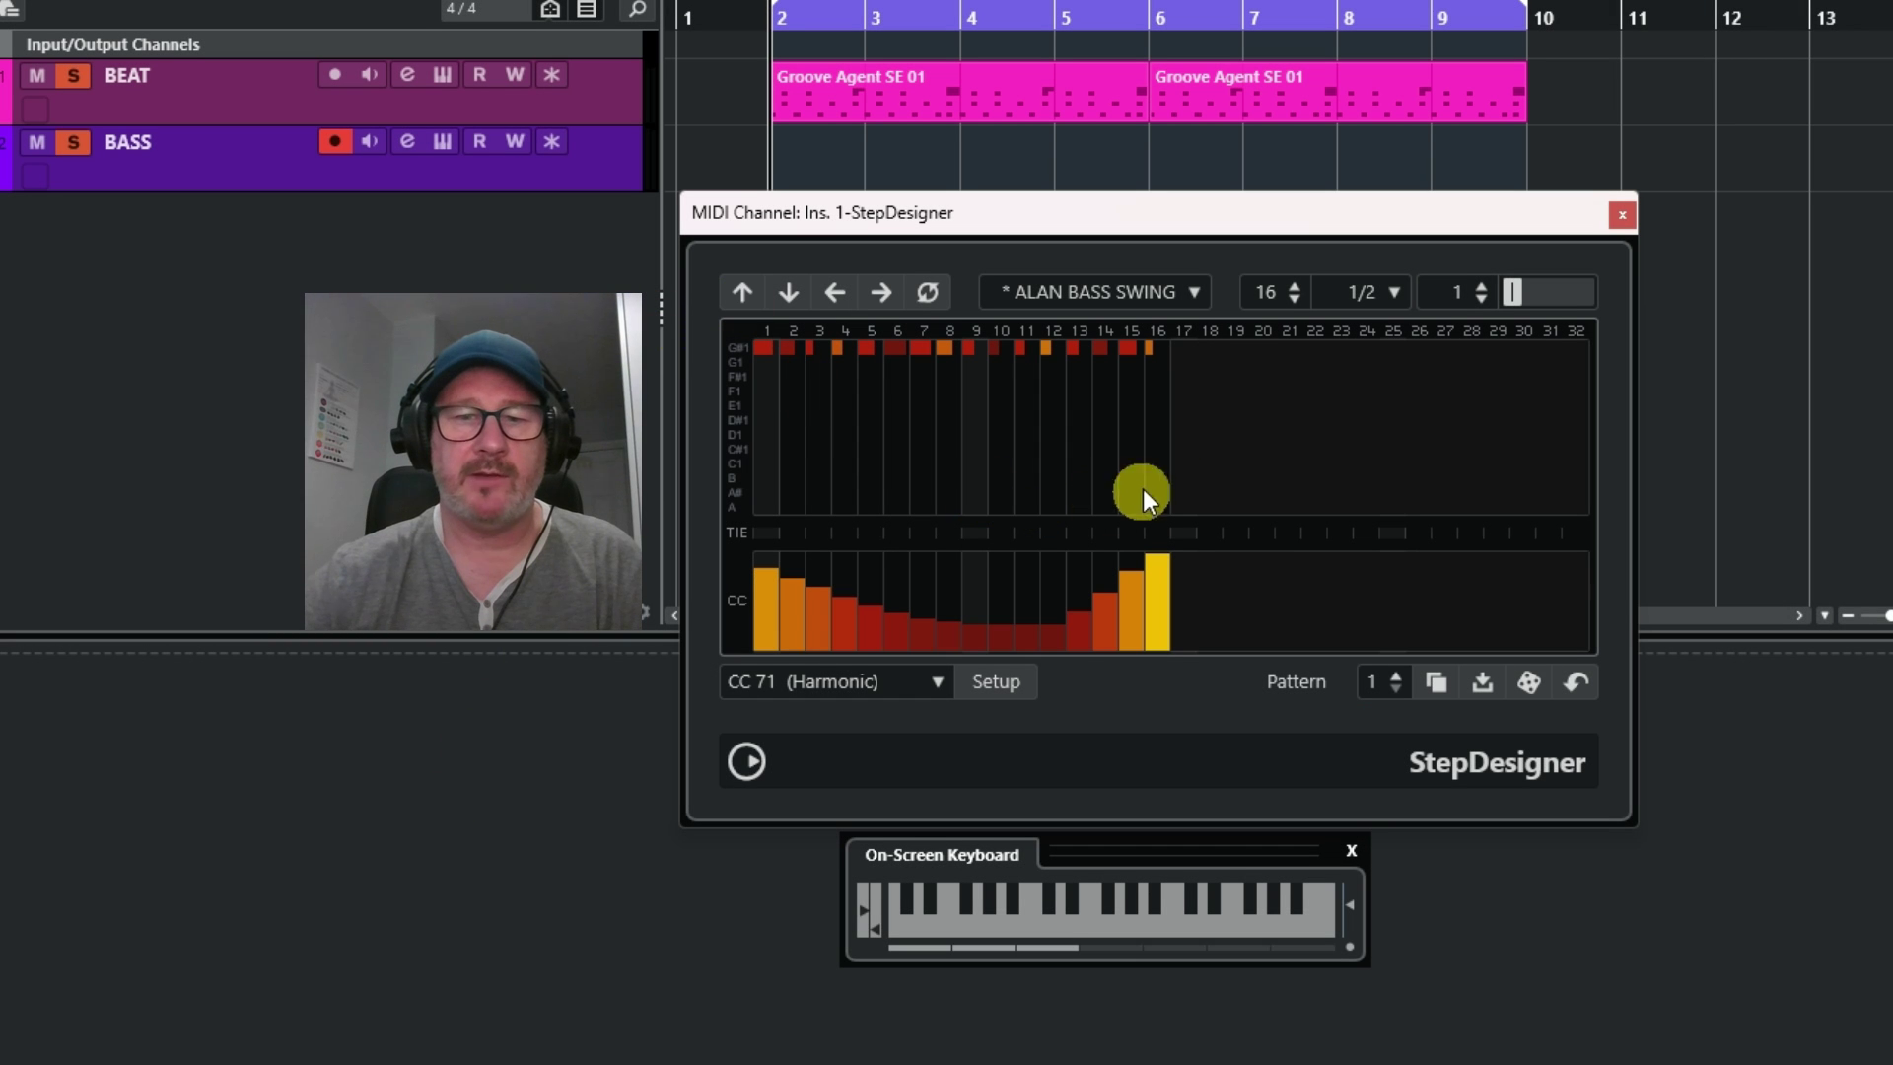
# - Go through patterns 1 to 4 of the loaded bass preset to examine their notes and CC 71 curves
pyautogui.scroll(1, 1133, 488)
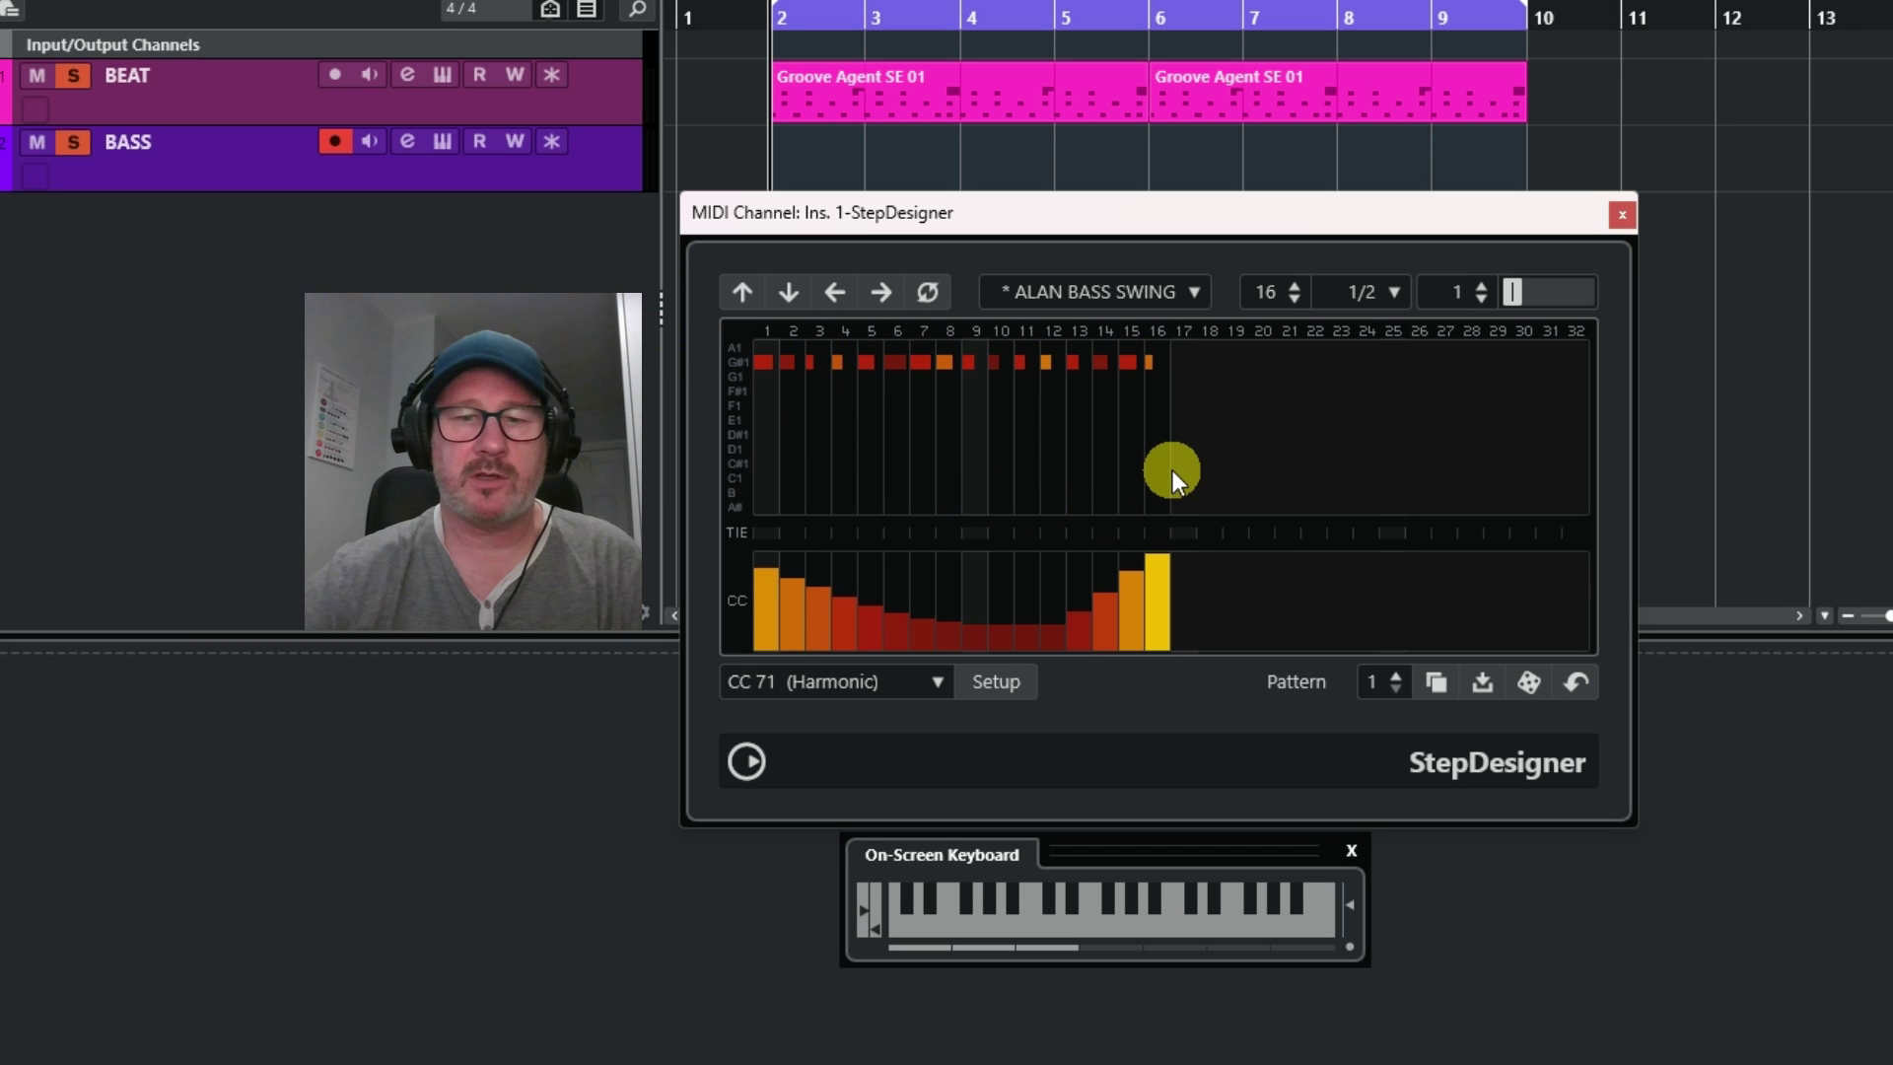
pyautogui.click(1400, 677)
pyautogui.click(1399, 677)
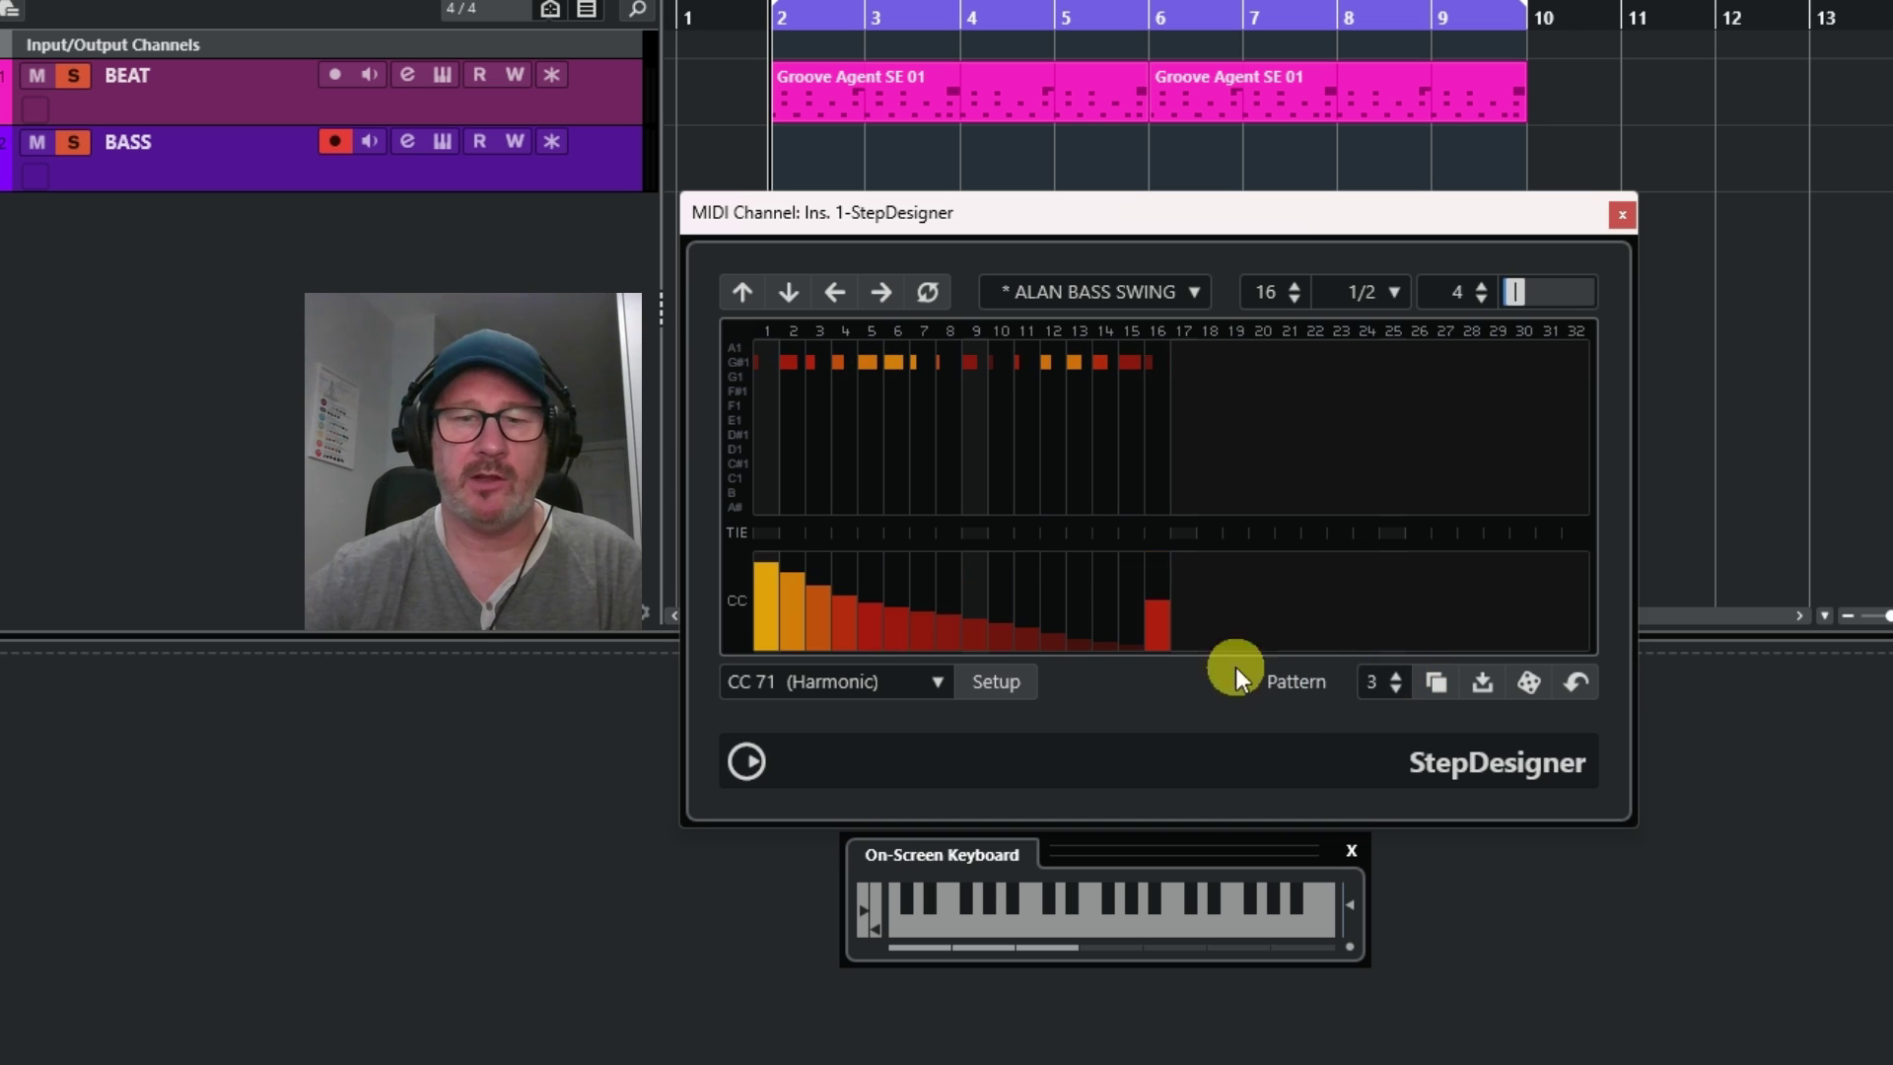
pyautogui.click(1398, 676)
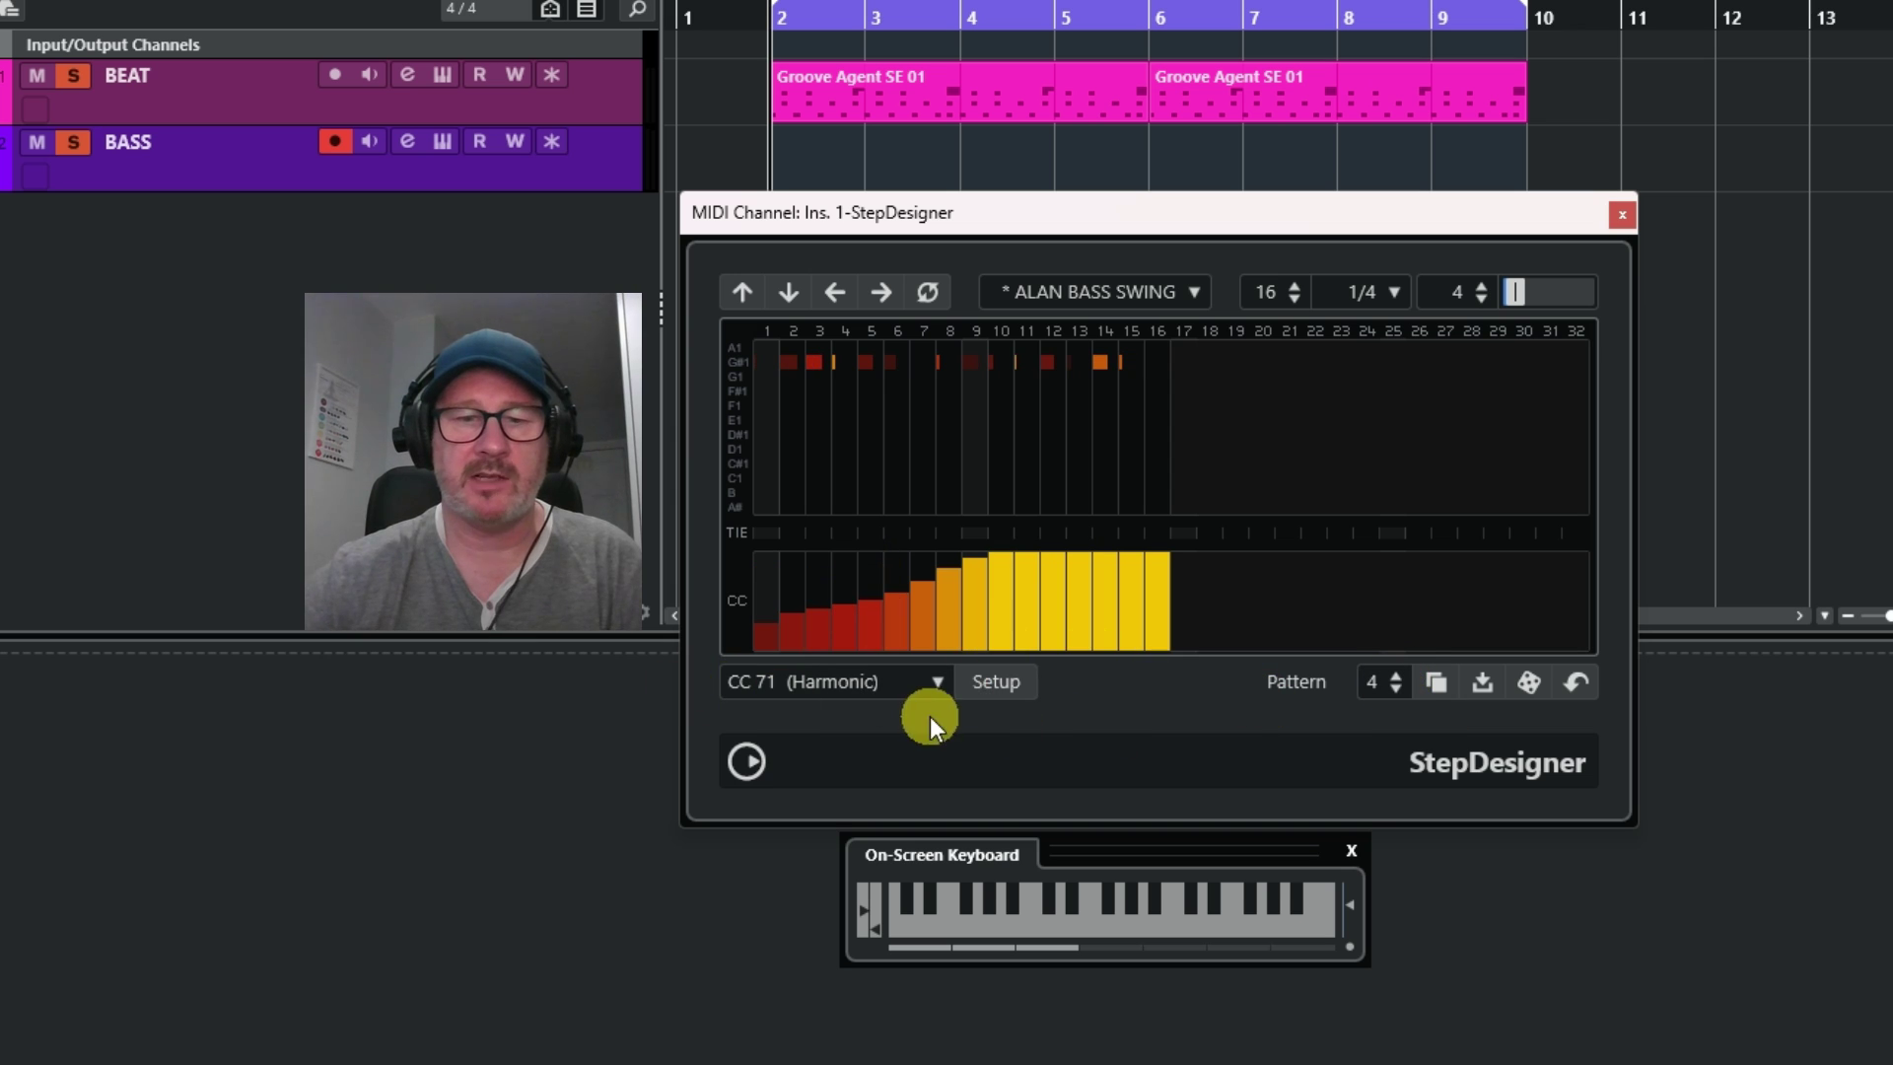
# - Show the gate values of patterns 4 to 2, and display the velocities of pattern 2
pyautogui.click(932, 682)
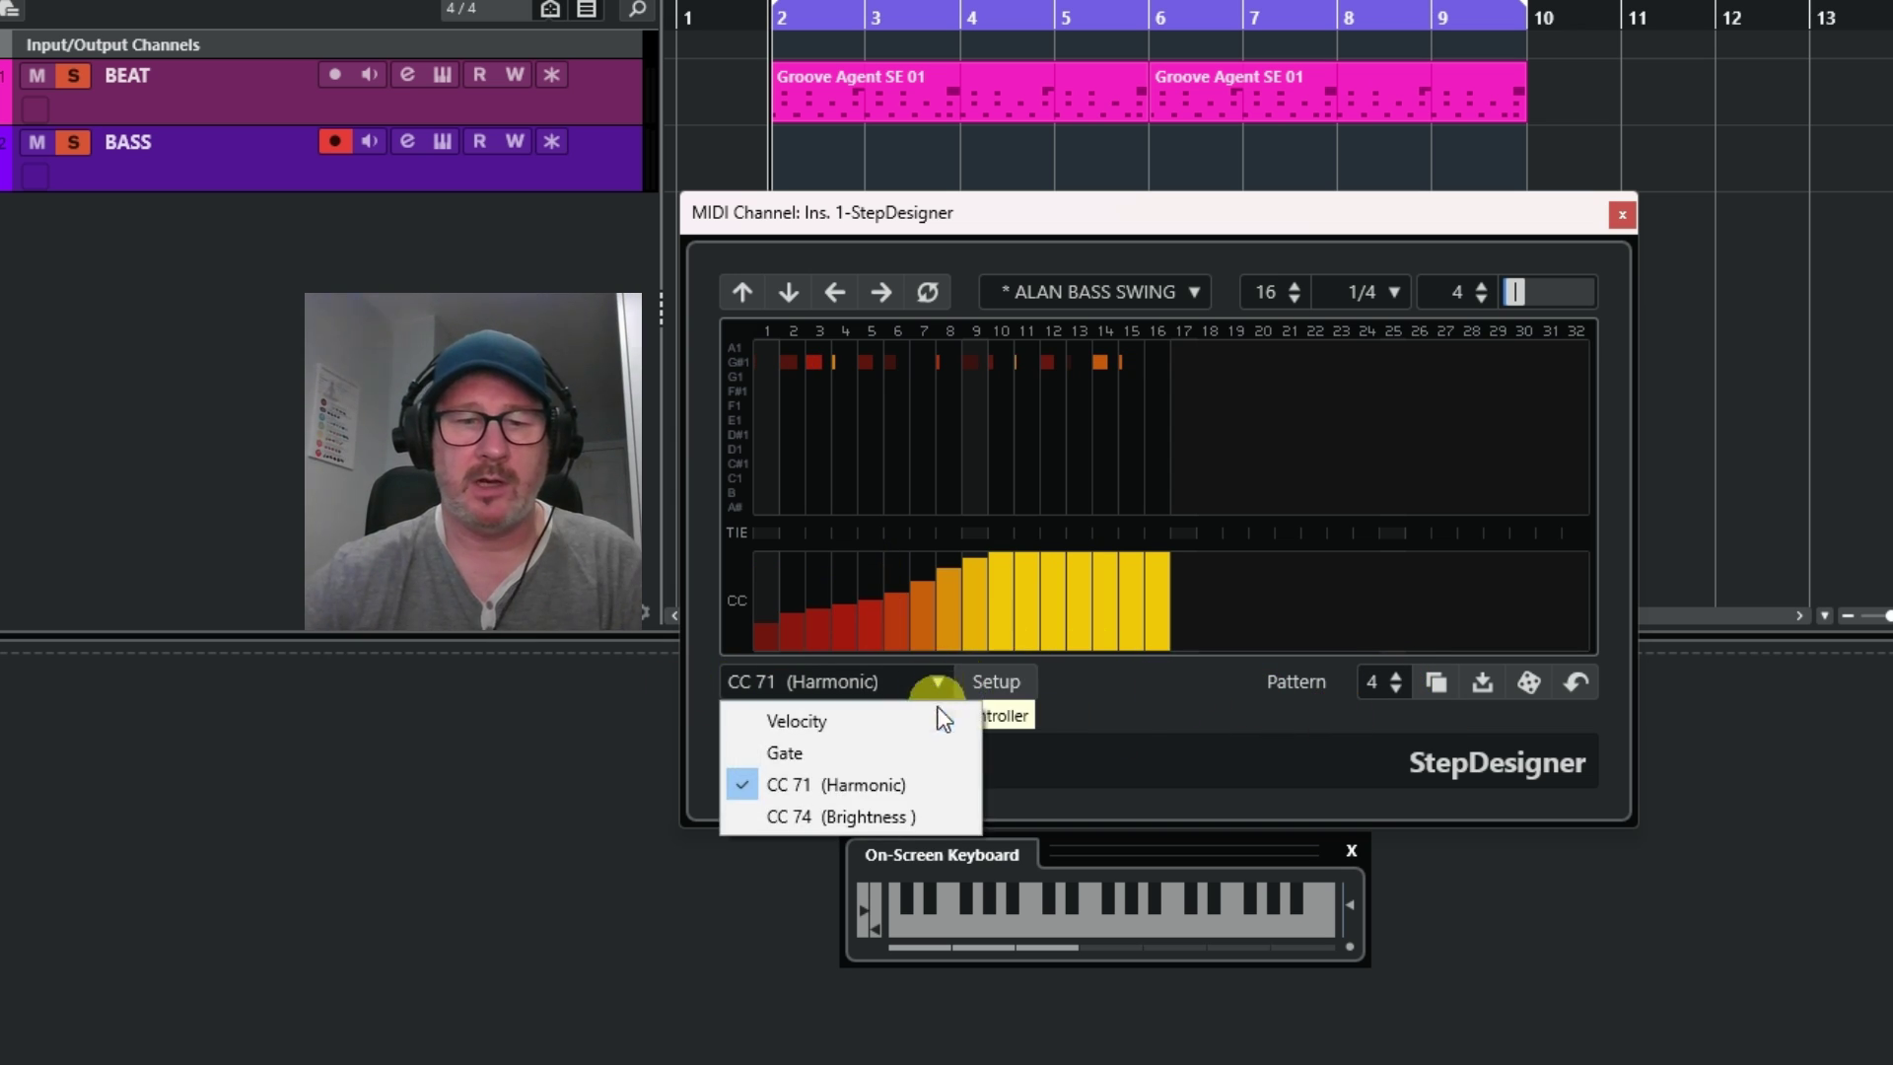
pyautogui.click(914, 745)
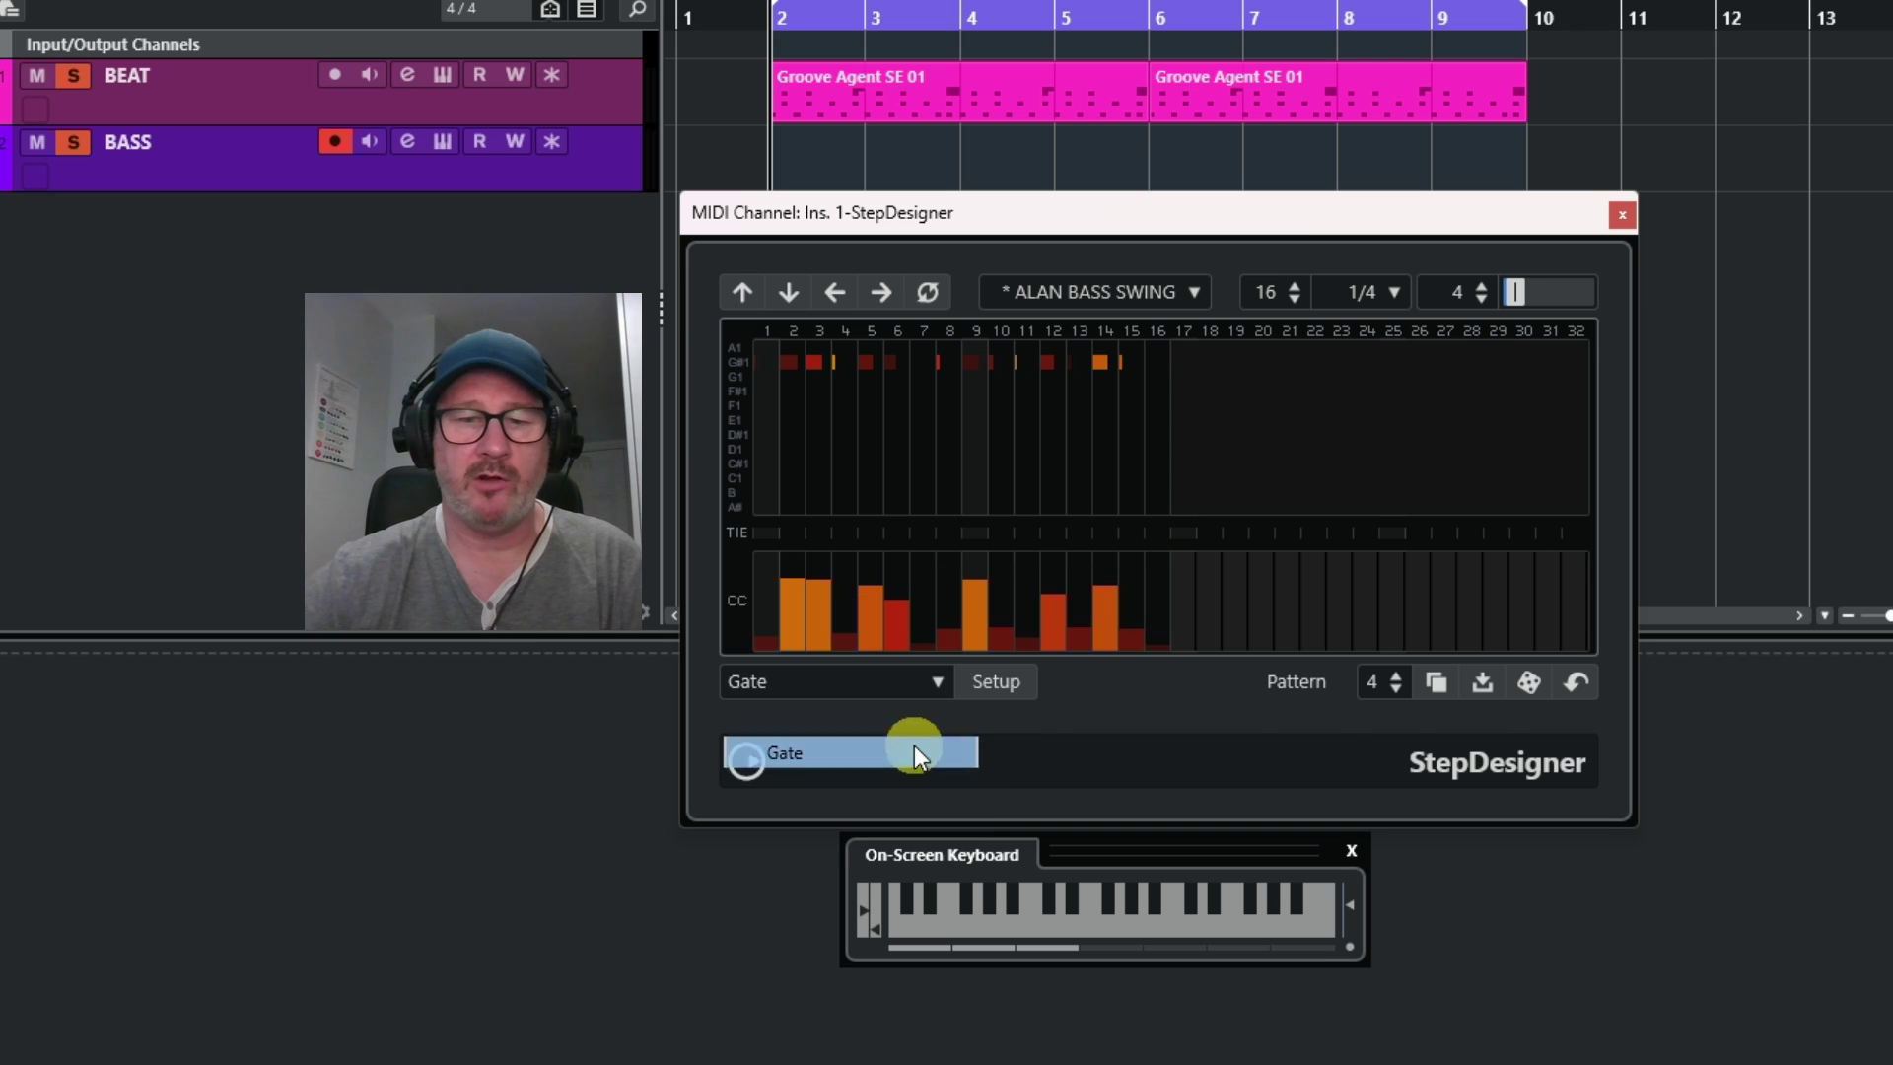
pyautogui.click(1400, 690)
pyautogui.click(1400, 690)
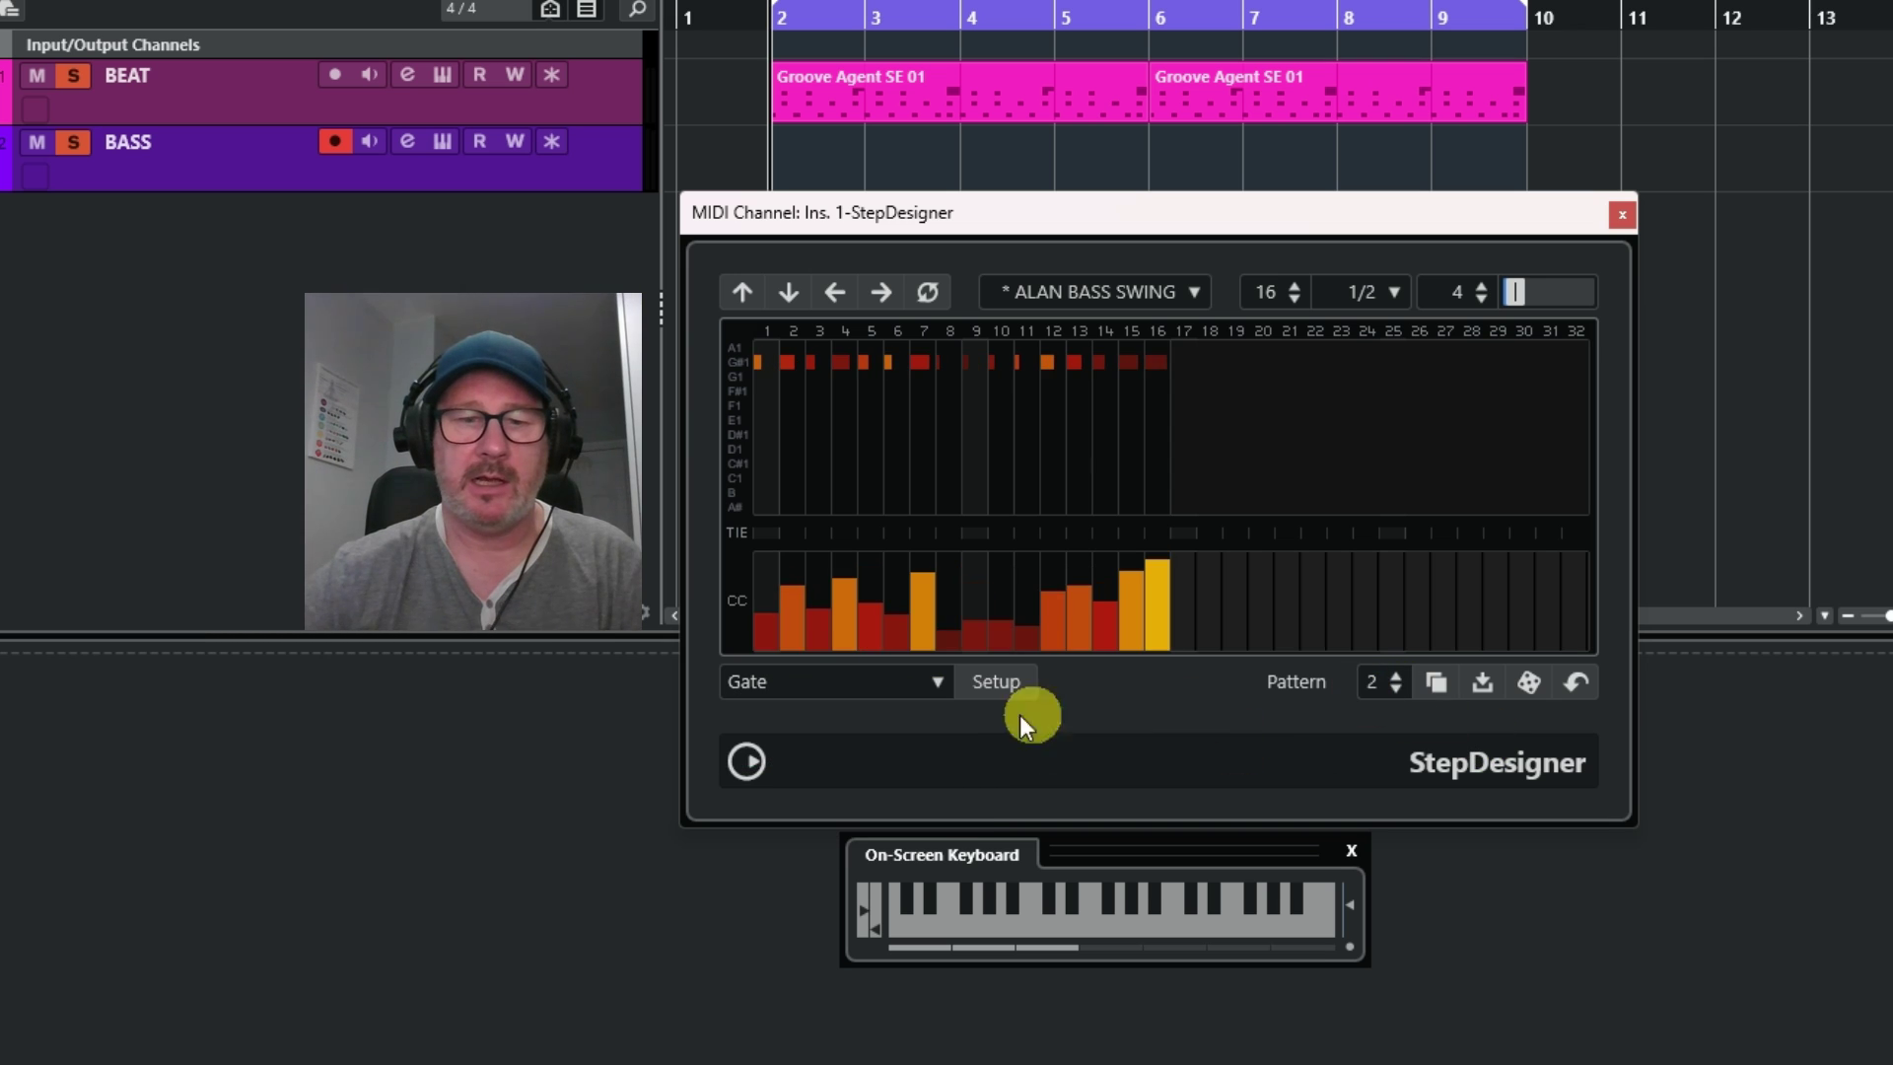
pyautogui.click(929, 683)
pyautogui.click(873, 725)
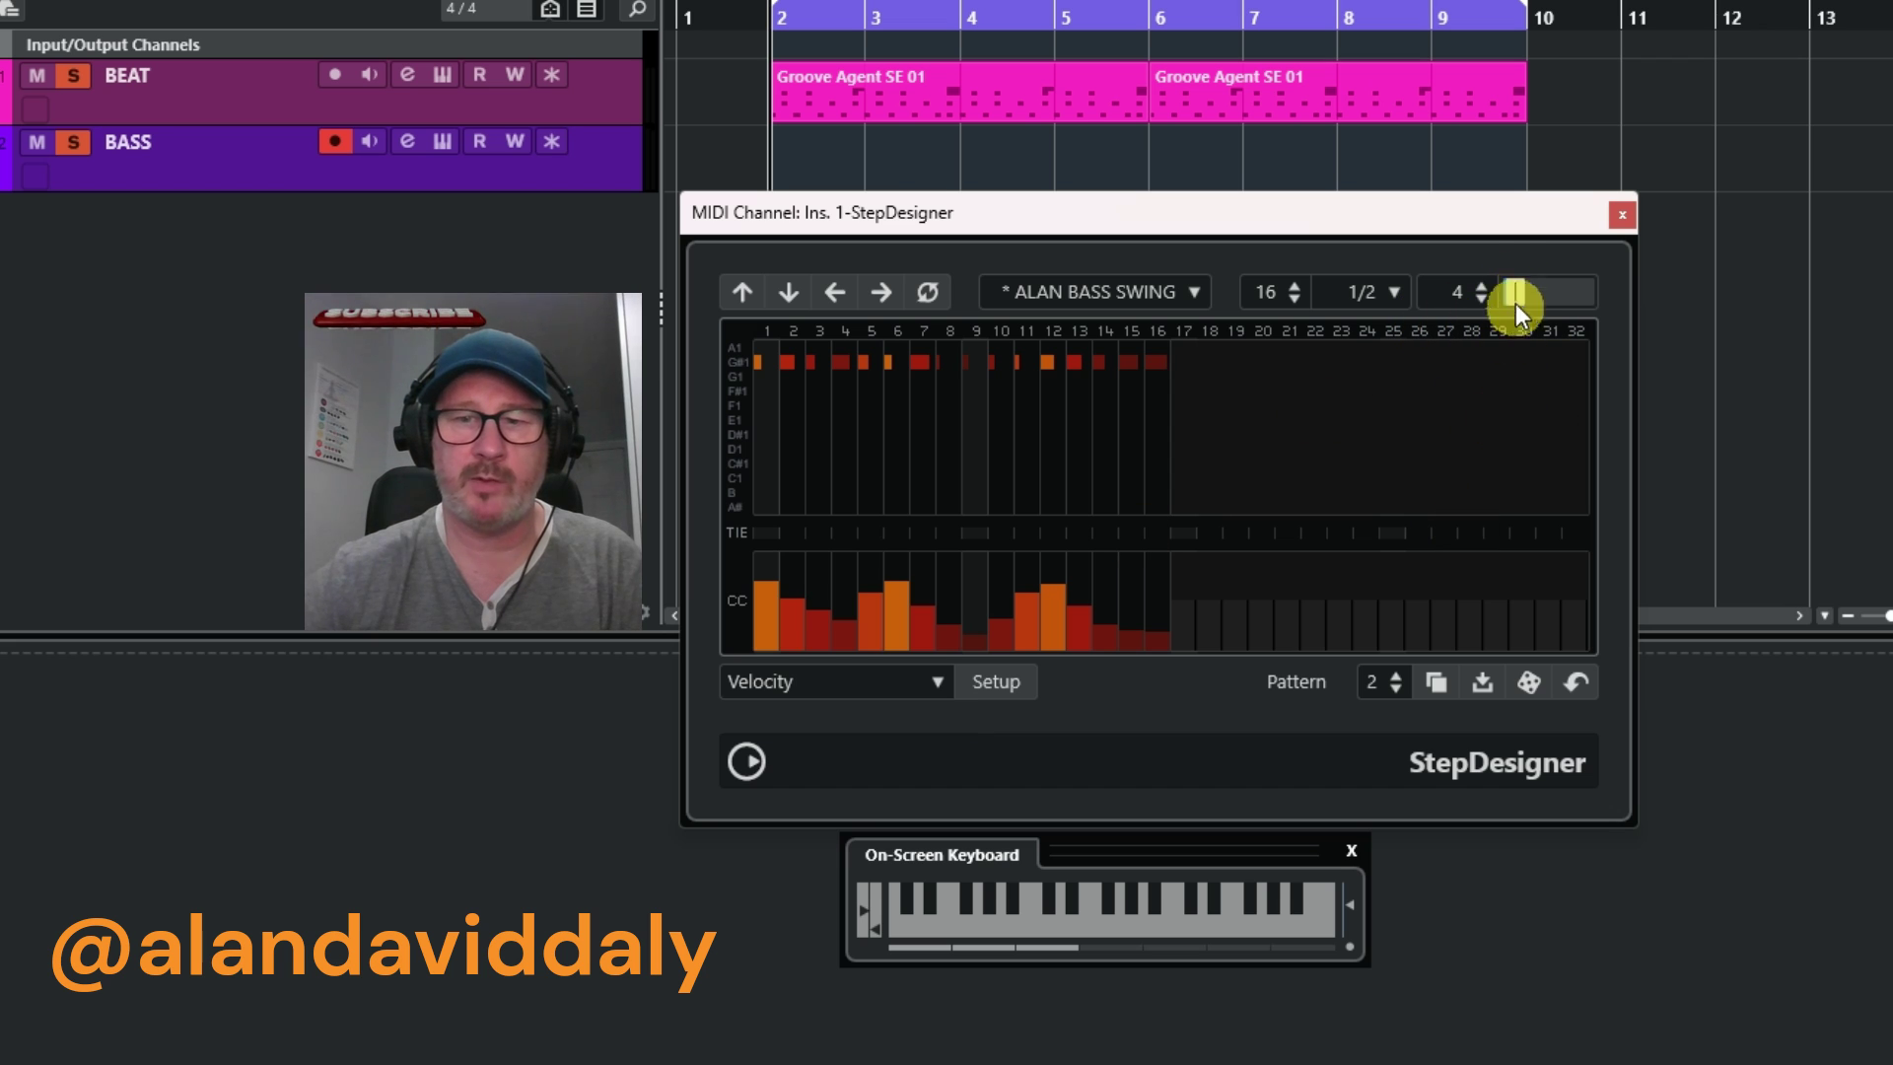
# - Set the swing of both pattern 2 and pattern 1 to 10
pyautogui.moveTo(1516, 290); pyautogui.dragTo(1522, 288)
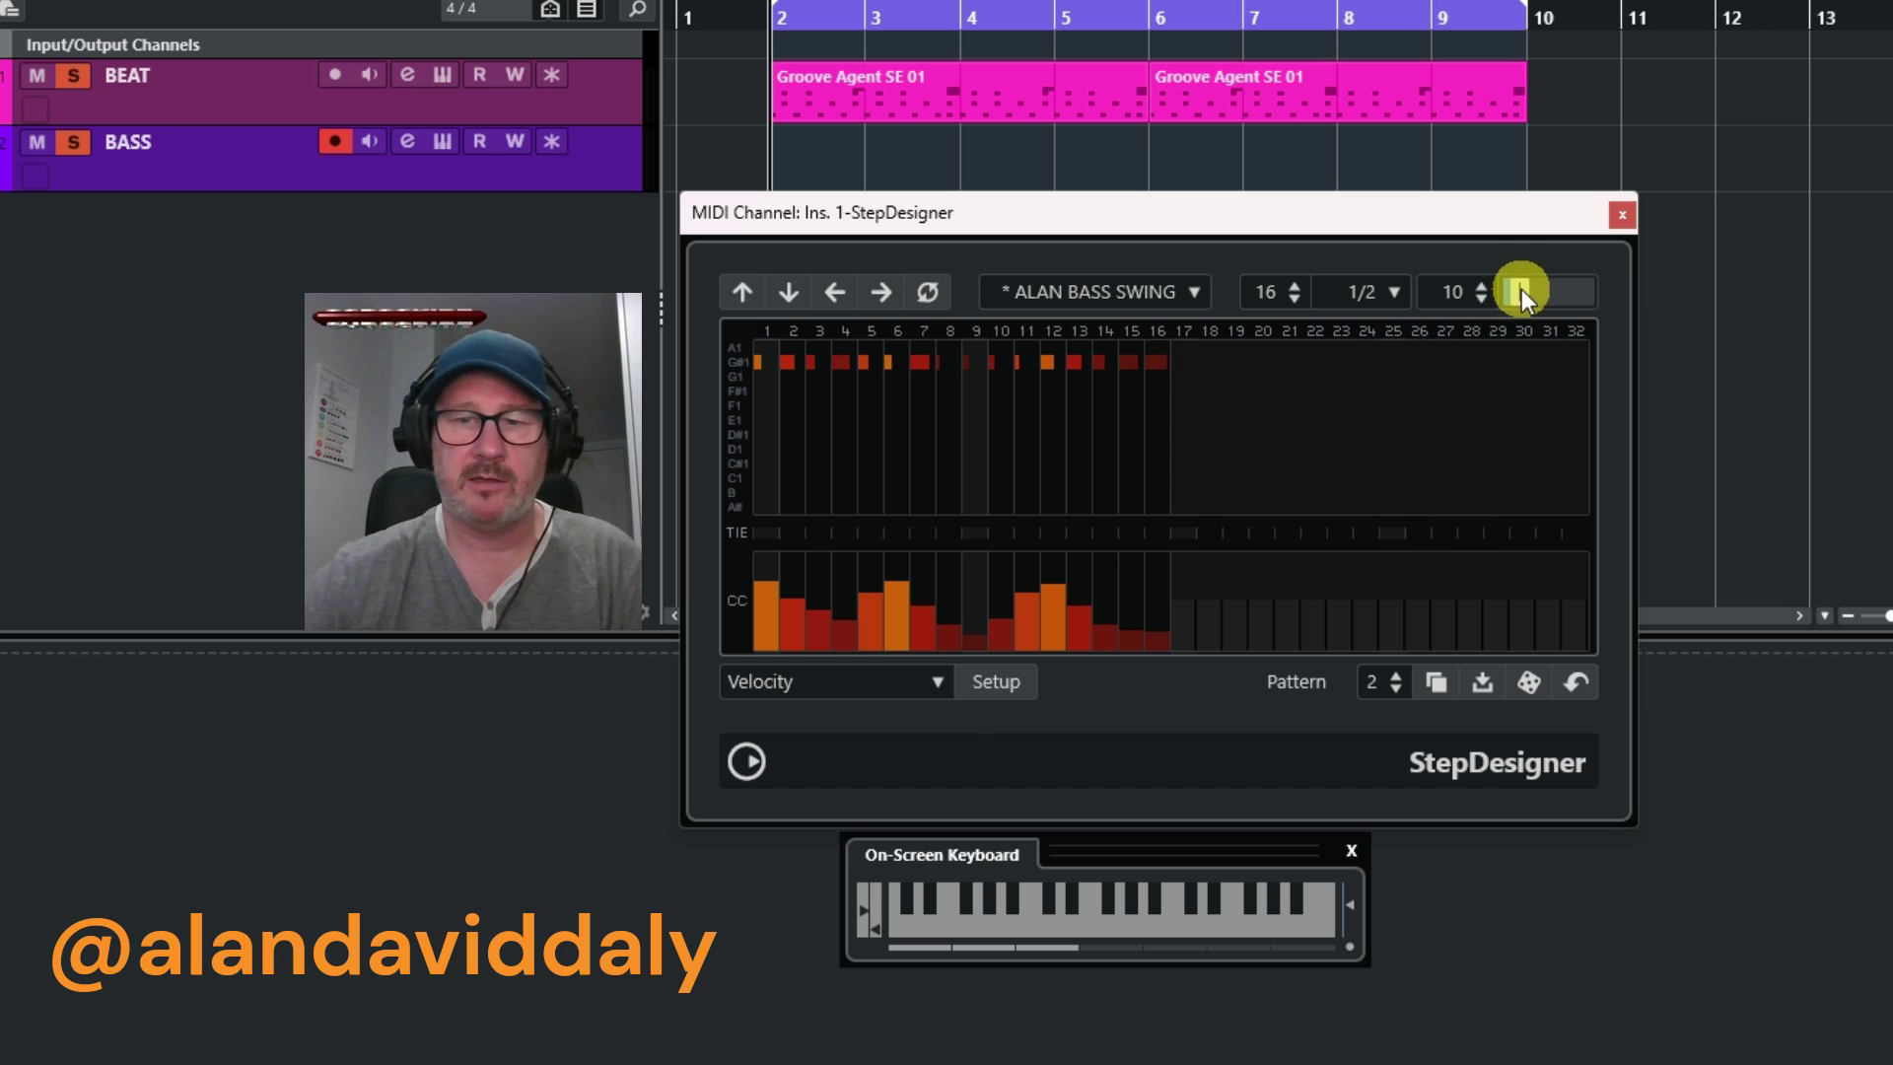
pyautogui.click(1396, 690)
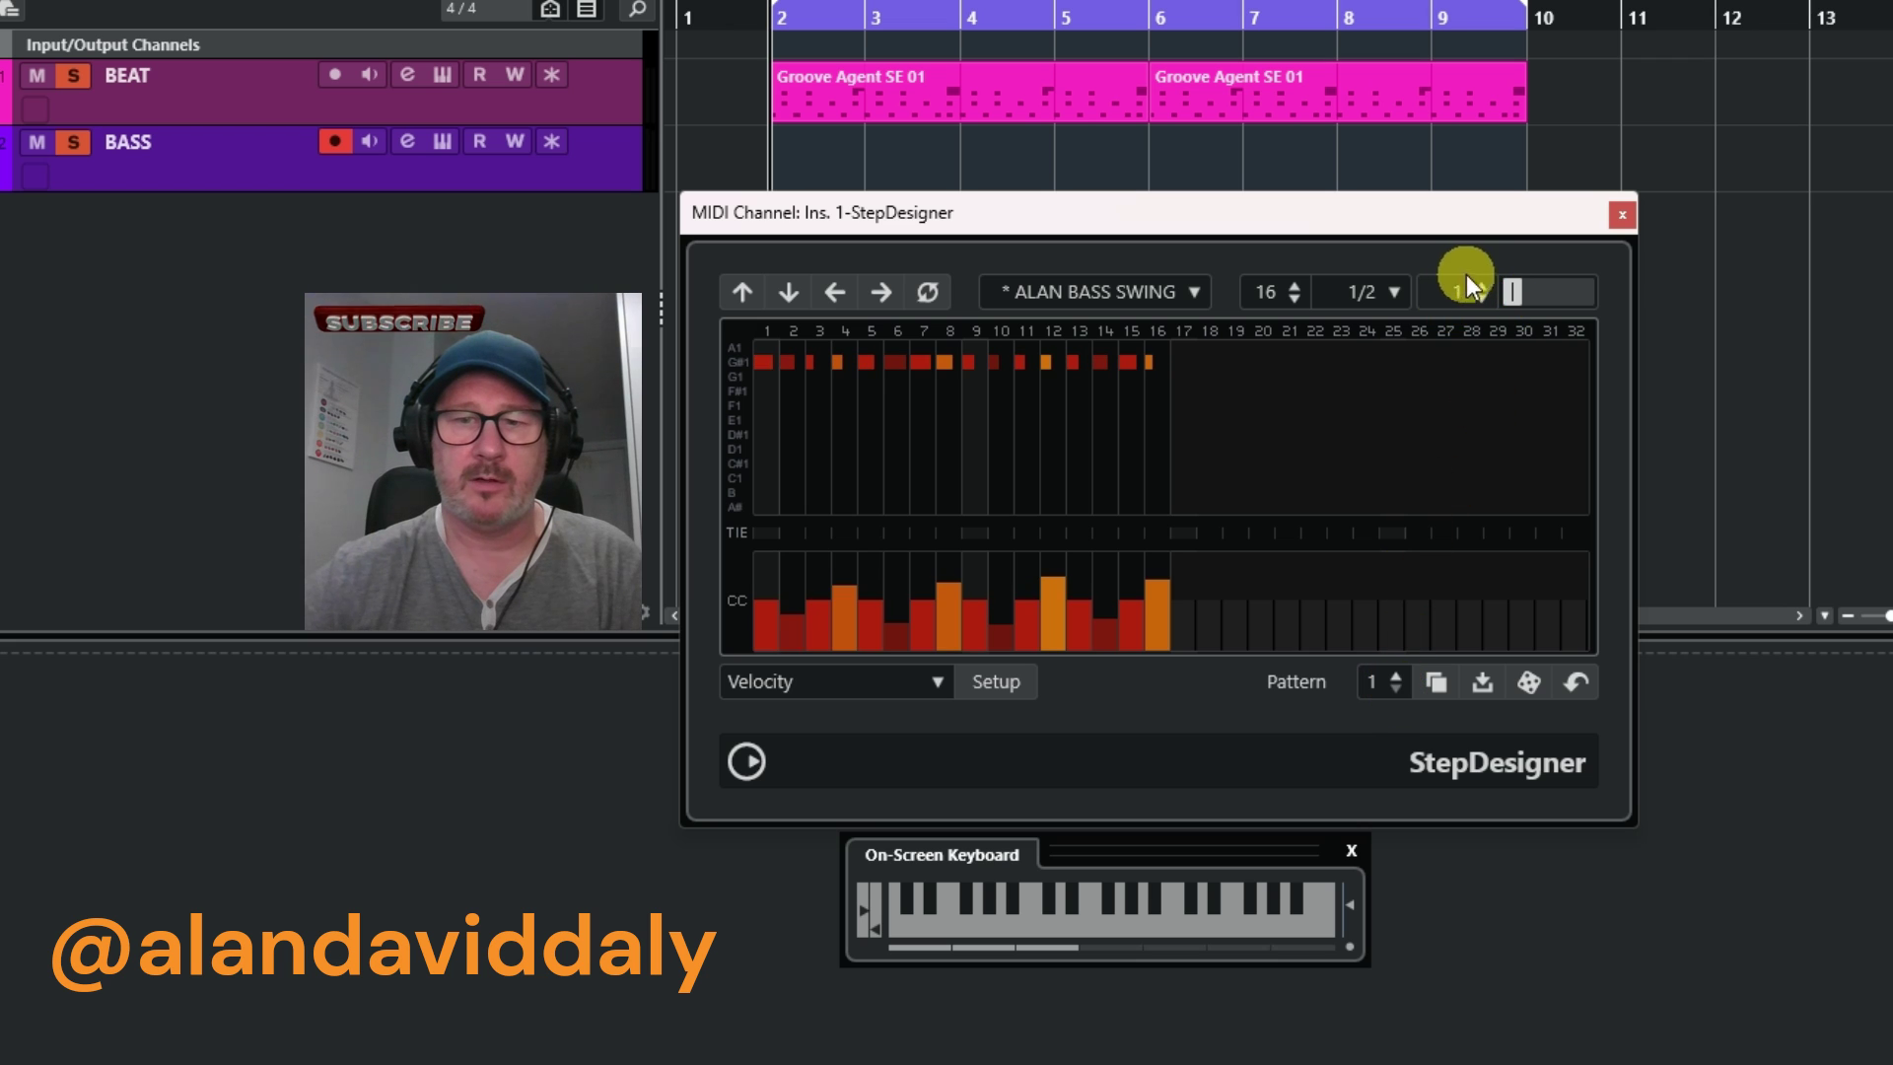
pyautogui.moveTo(1518, 294); pyautogui.dragTo(1520, 297)
pyautogui.click(1522, 288)
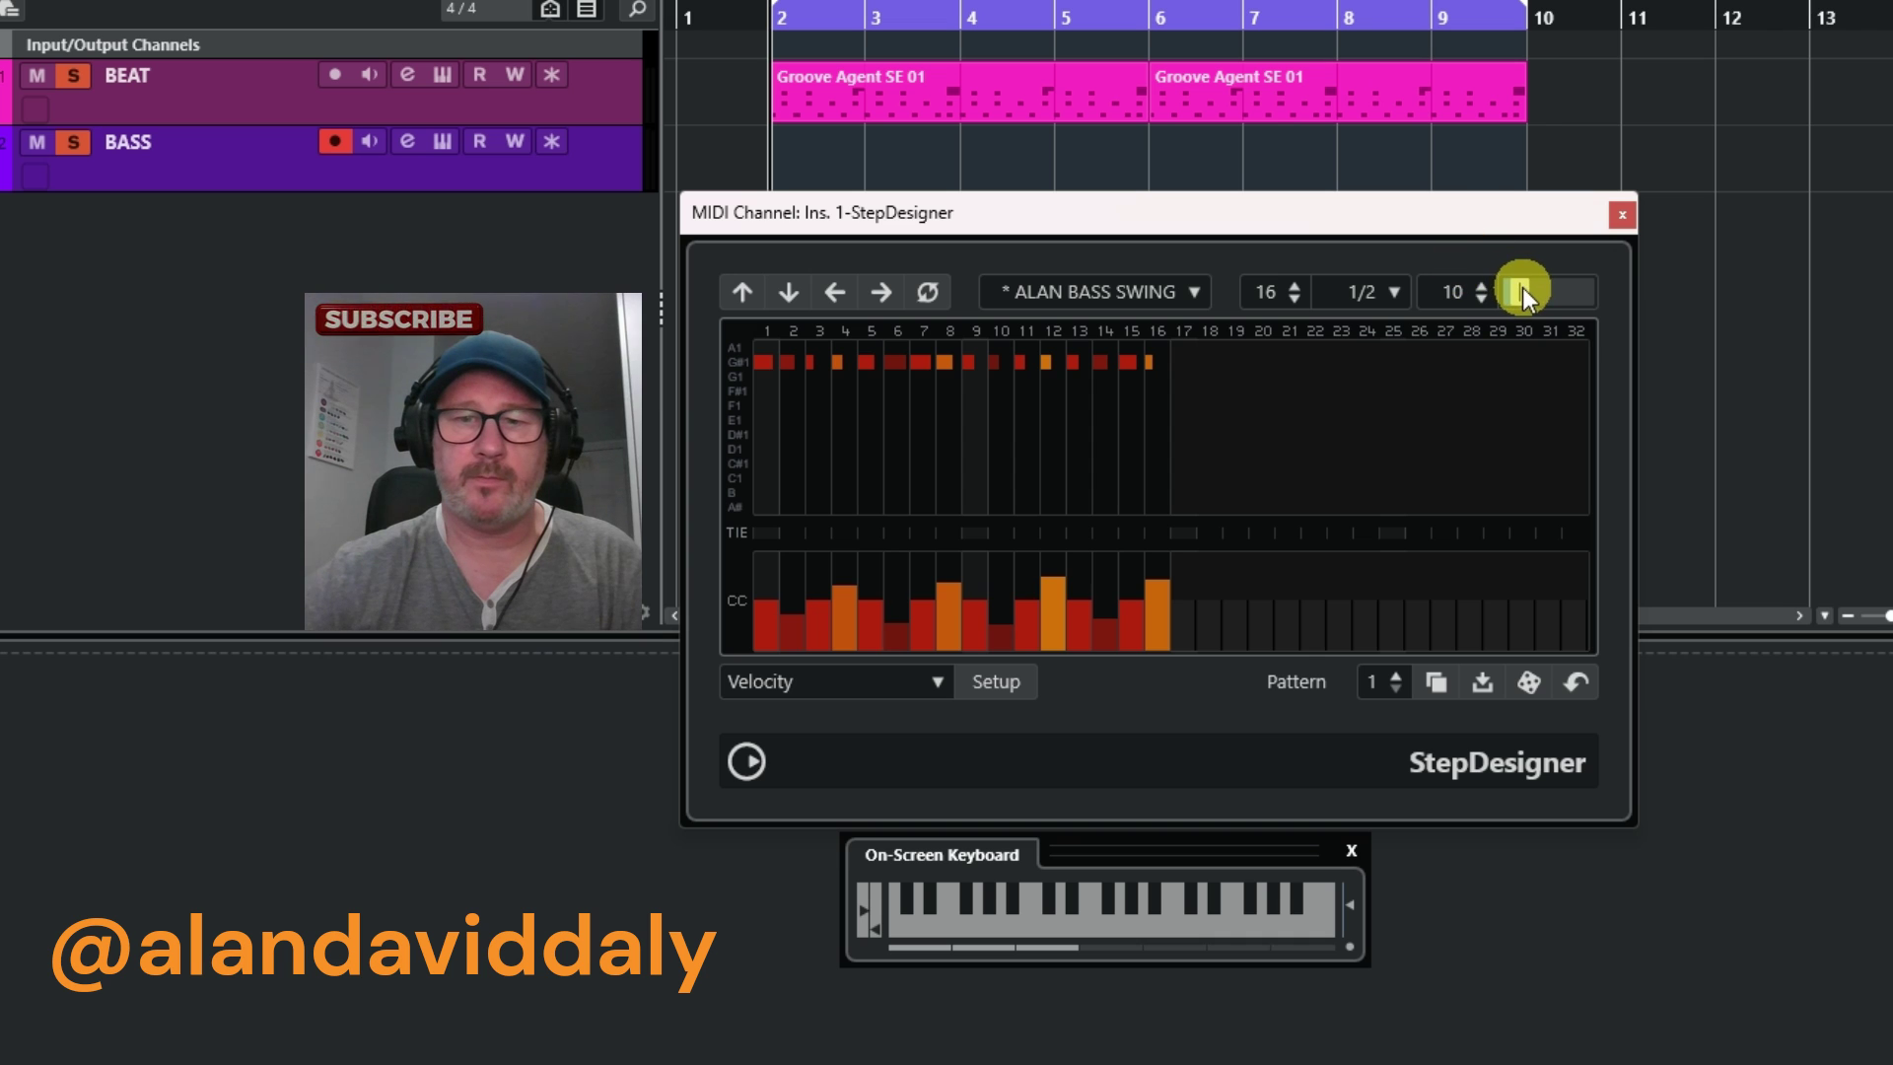
# - Step from pattern 1 up to pattern 4 to review the velocities, and return to pattern 1
pyautogui.click(1396, 679)
pyautogui.click(1394, 674)
pyautogui.click(1393, 675)
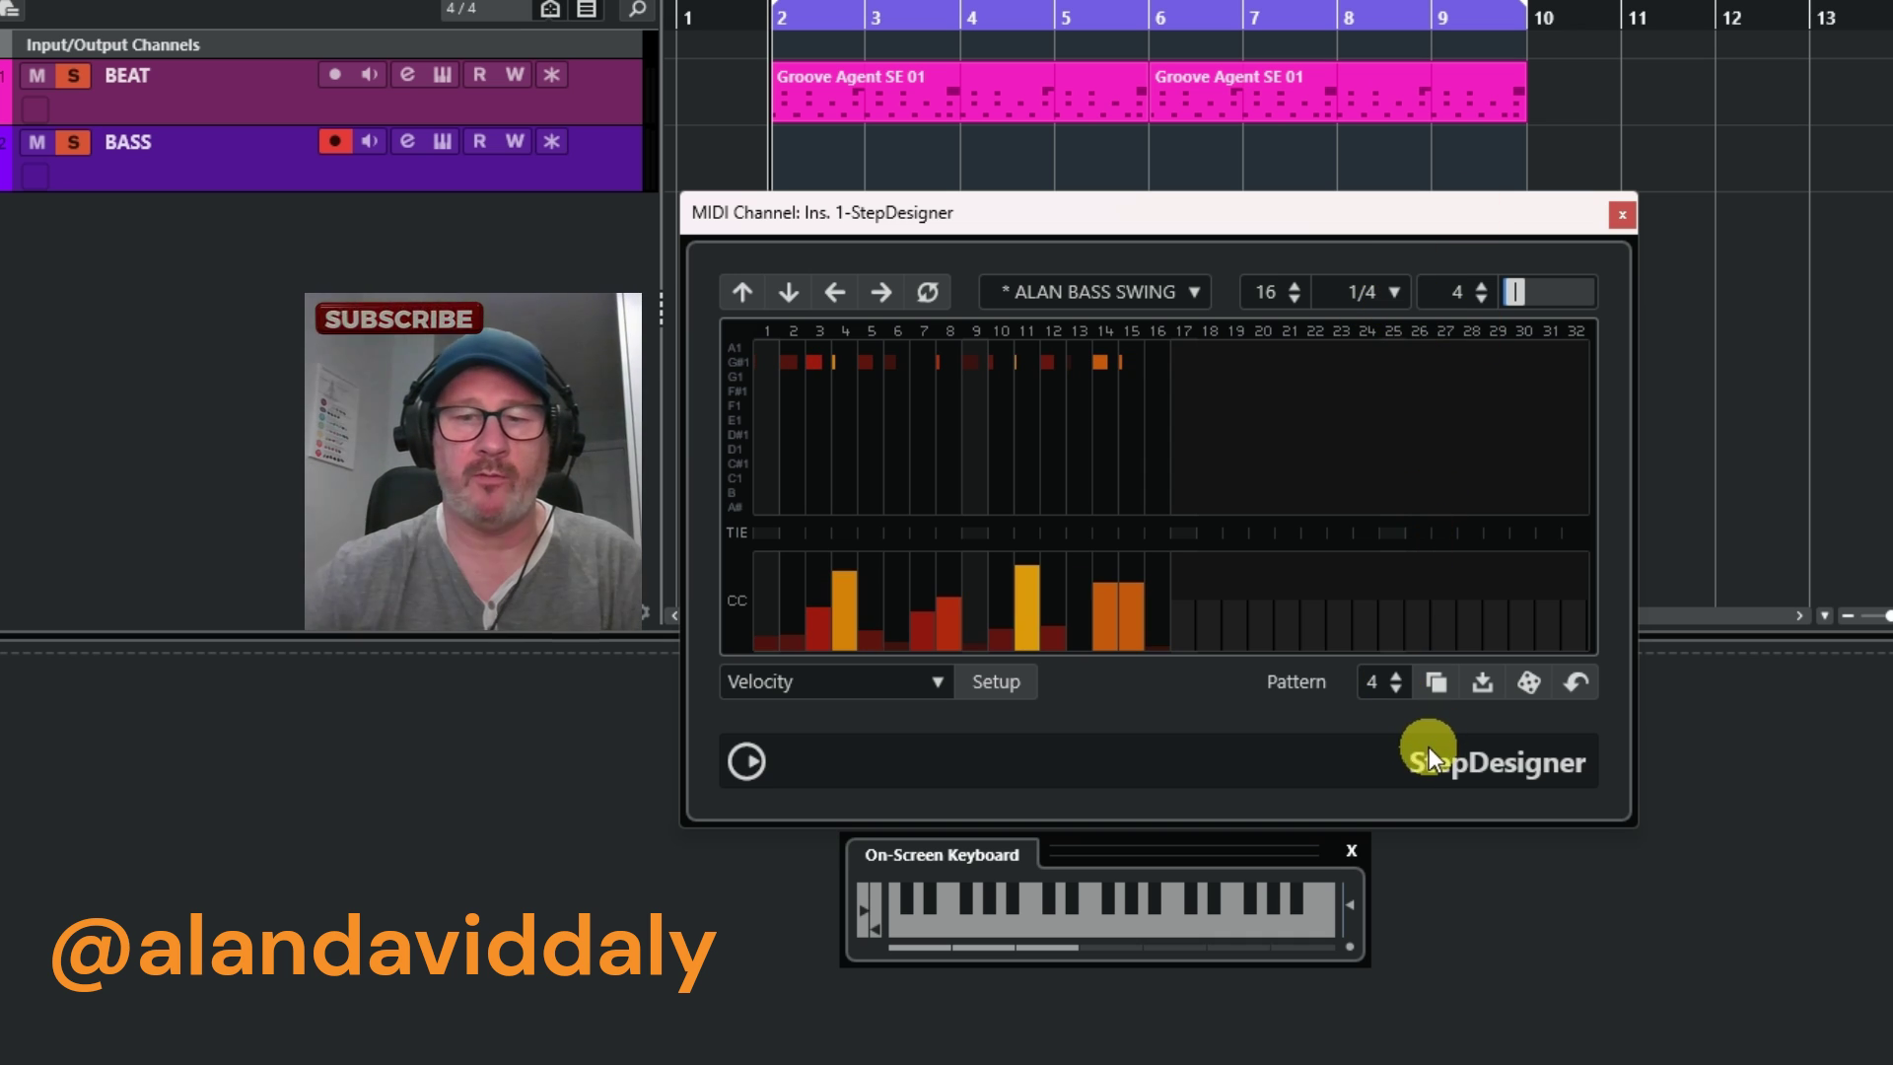
pyautogui.click(1398, 689)
pyautogui.click(1398, 689)
pyautogui.click(1398, 689)
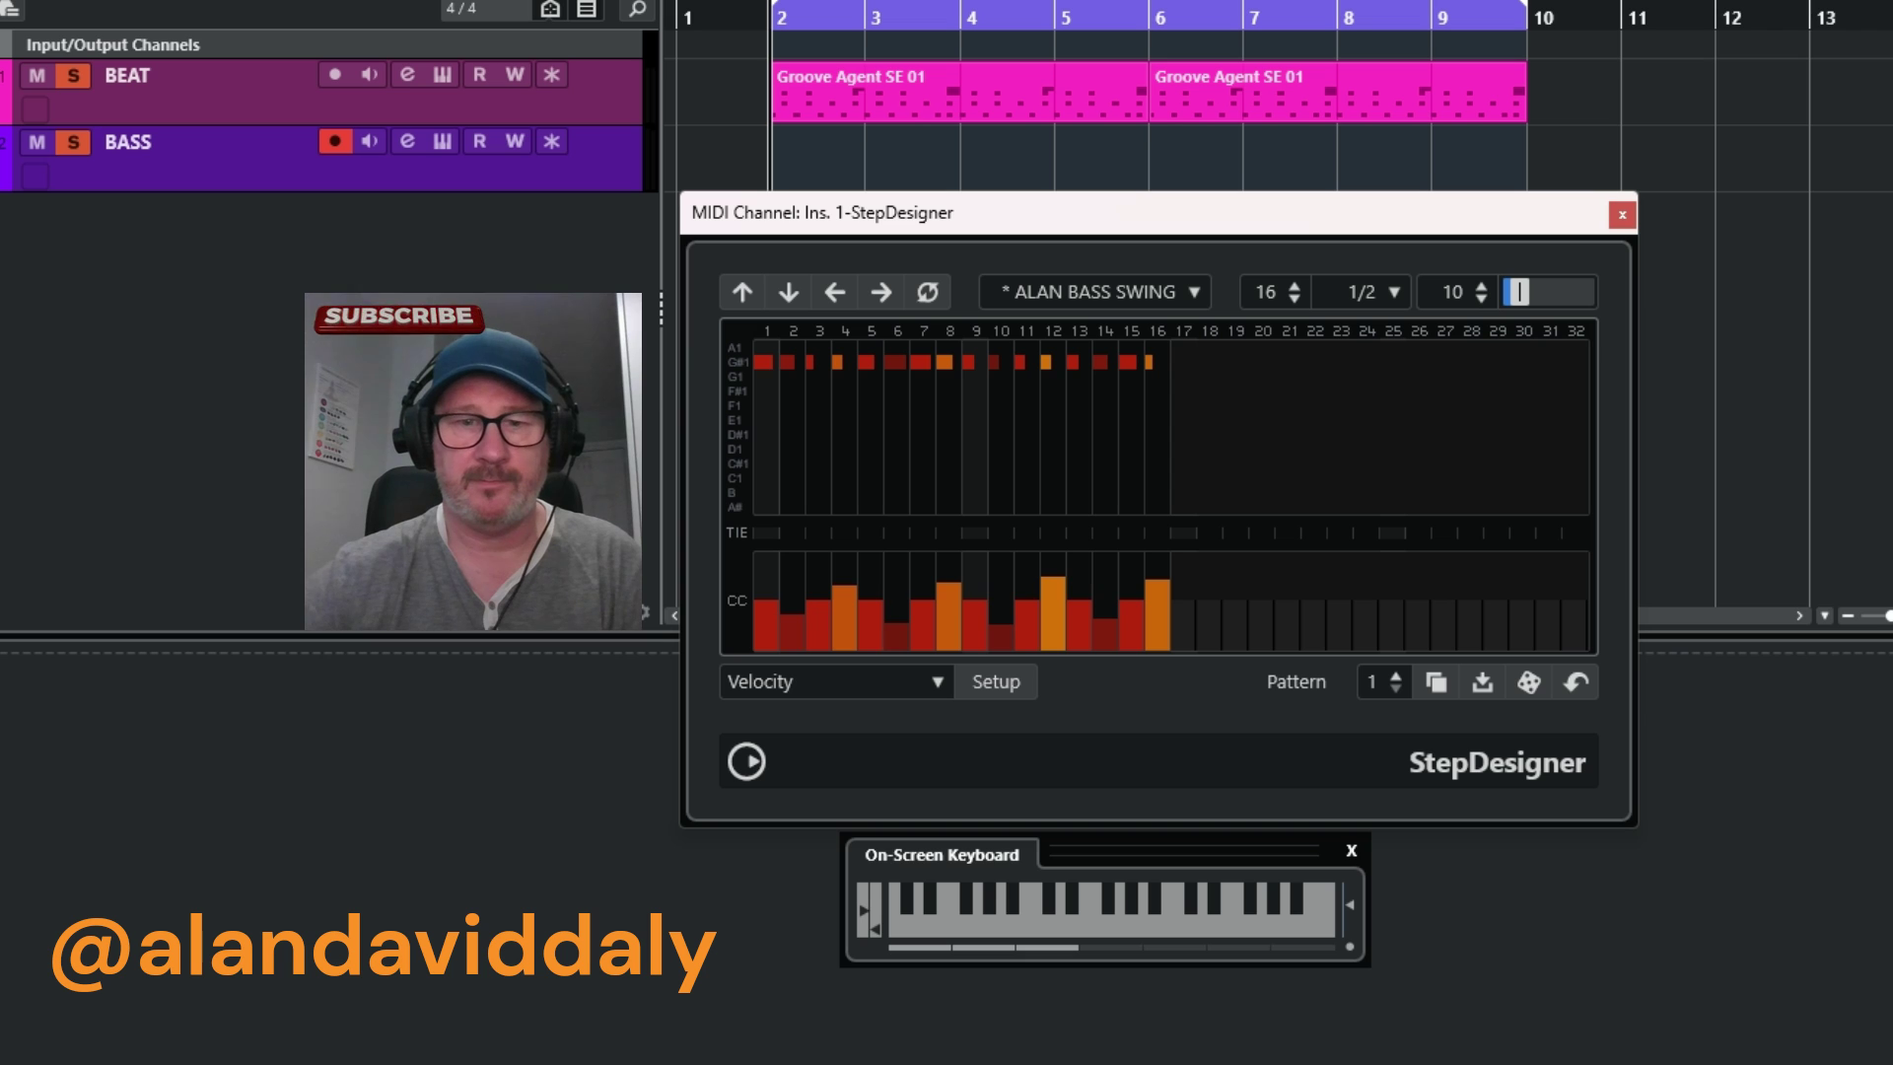
# - Start playback and audition patterns 1 to 4 in order, returning to pattern 1
pyautogui.press('space')
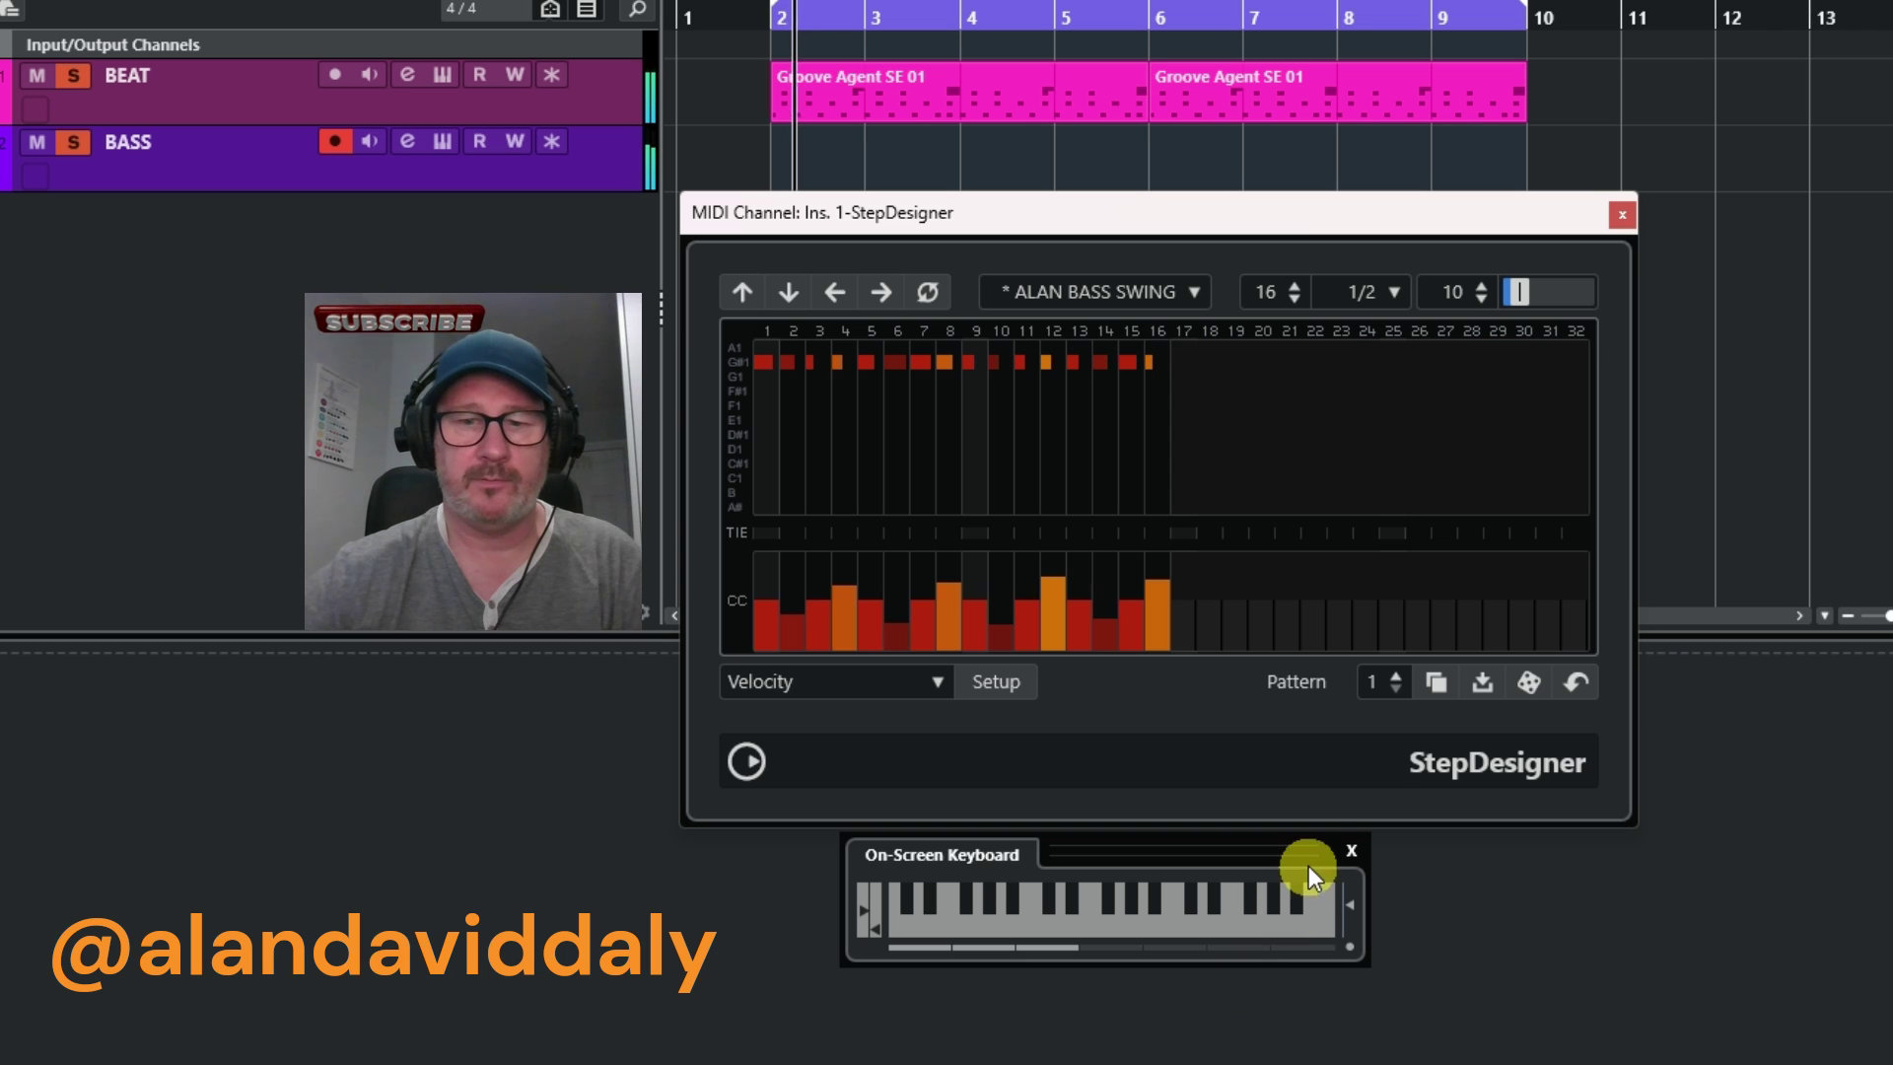
pyautogui.click(1398, 680)
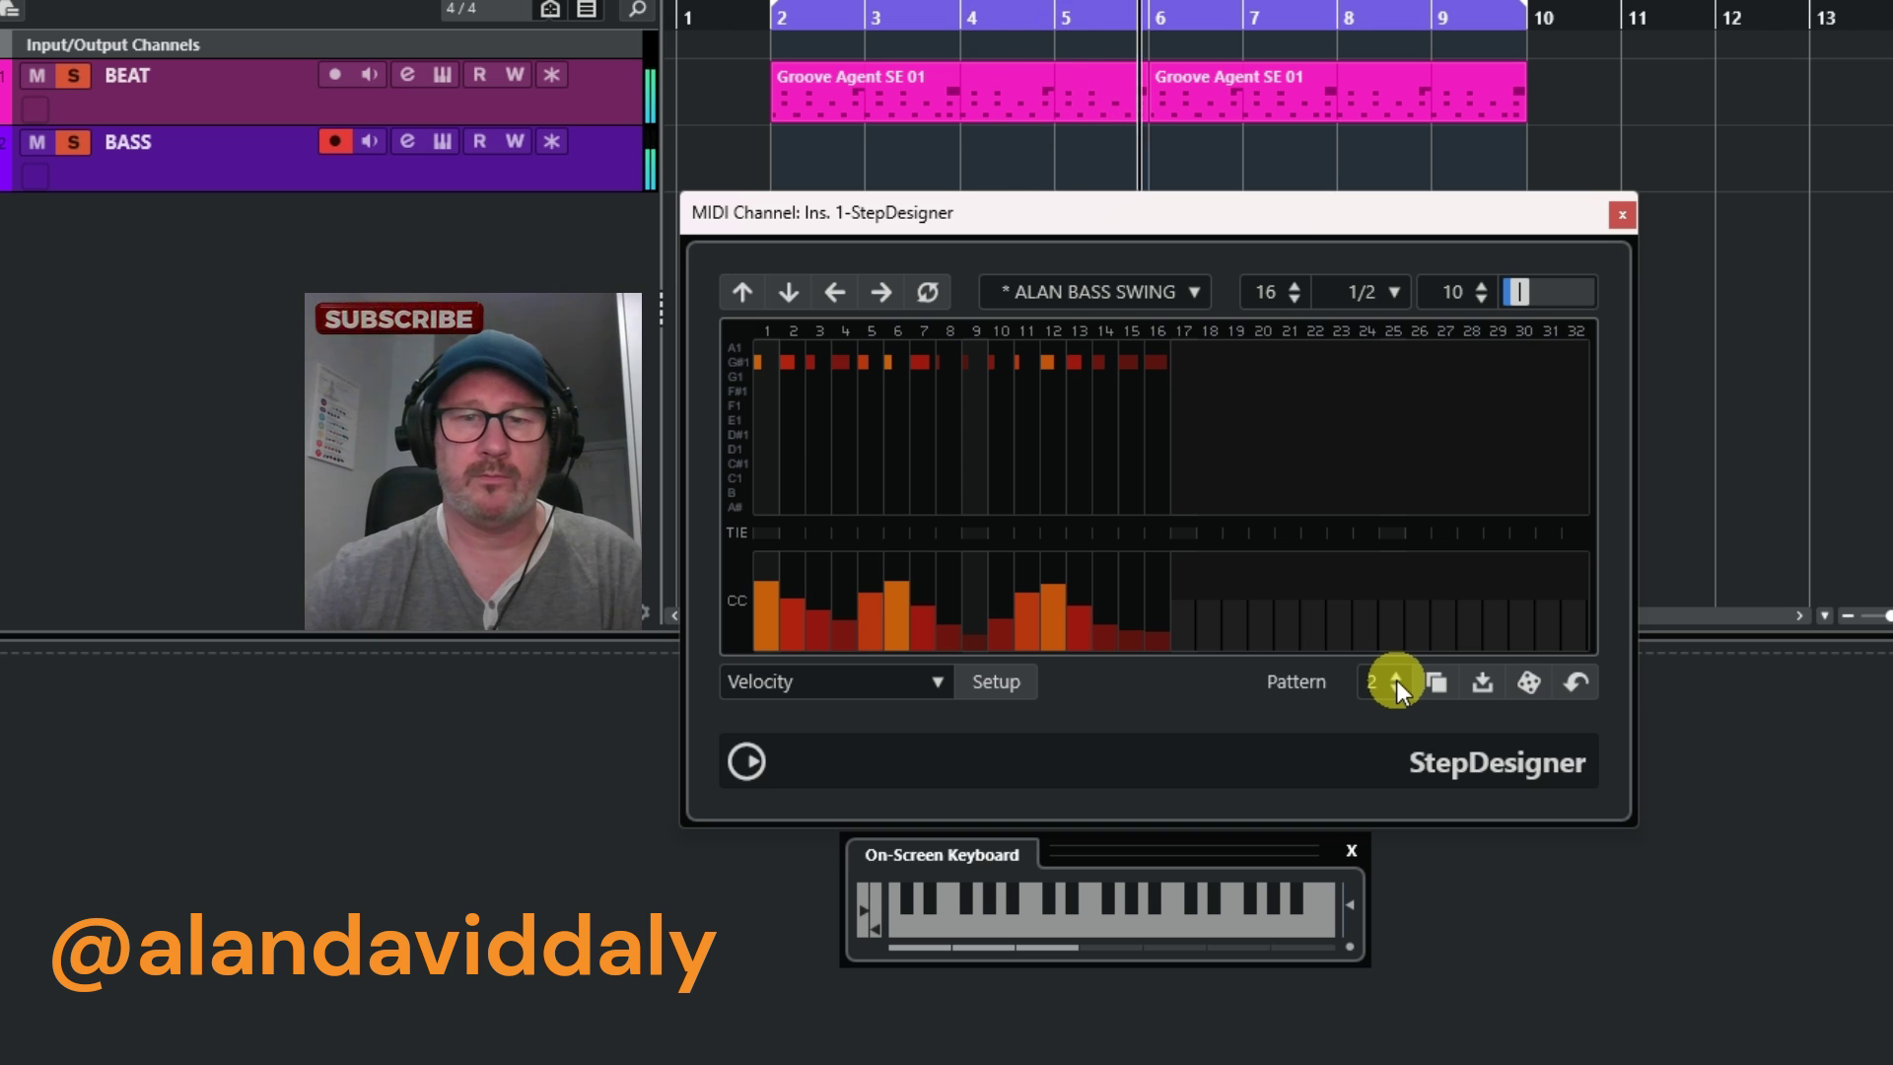
pyautogui.click(1396, 680)
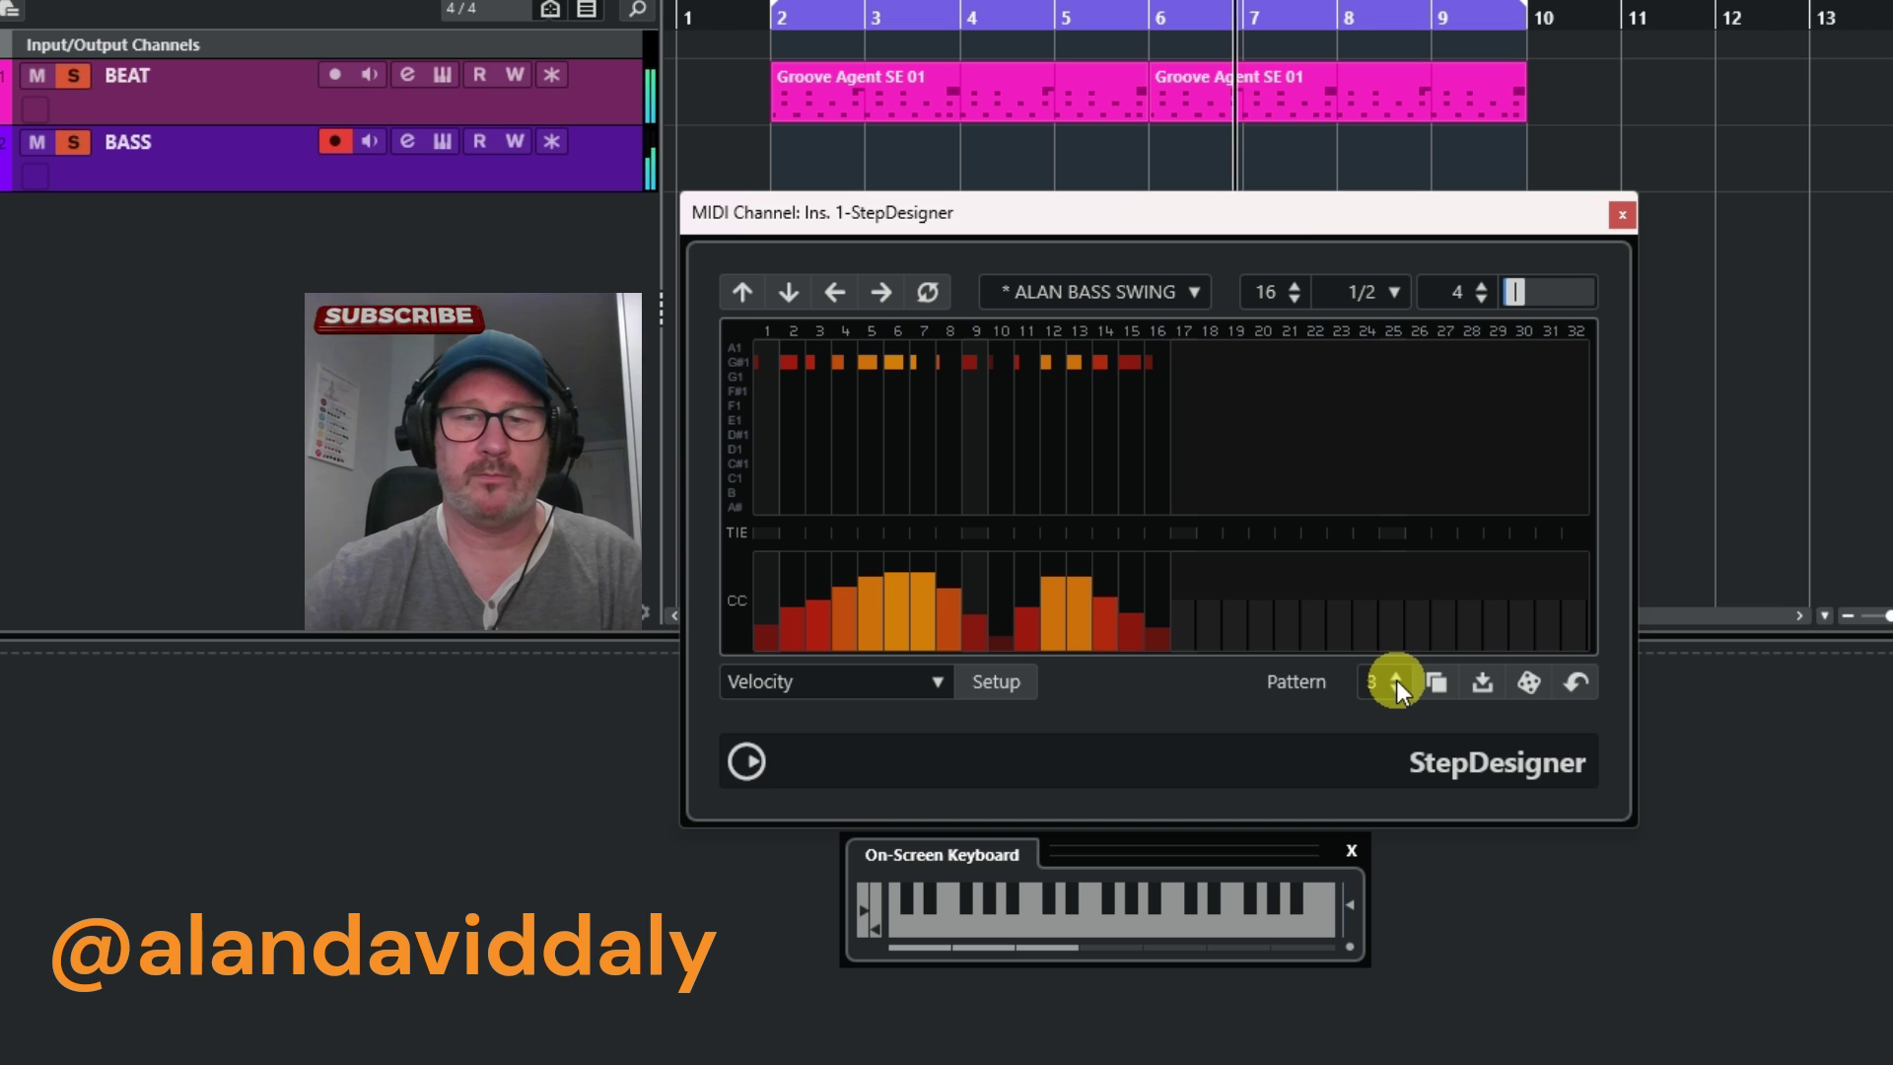
pyautogui.click(1396, 681)
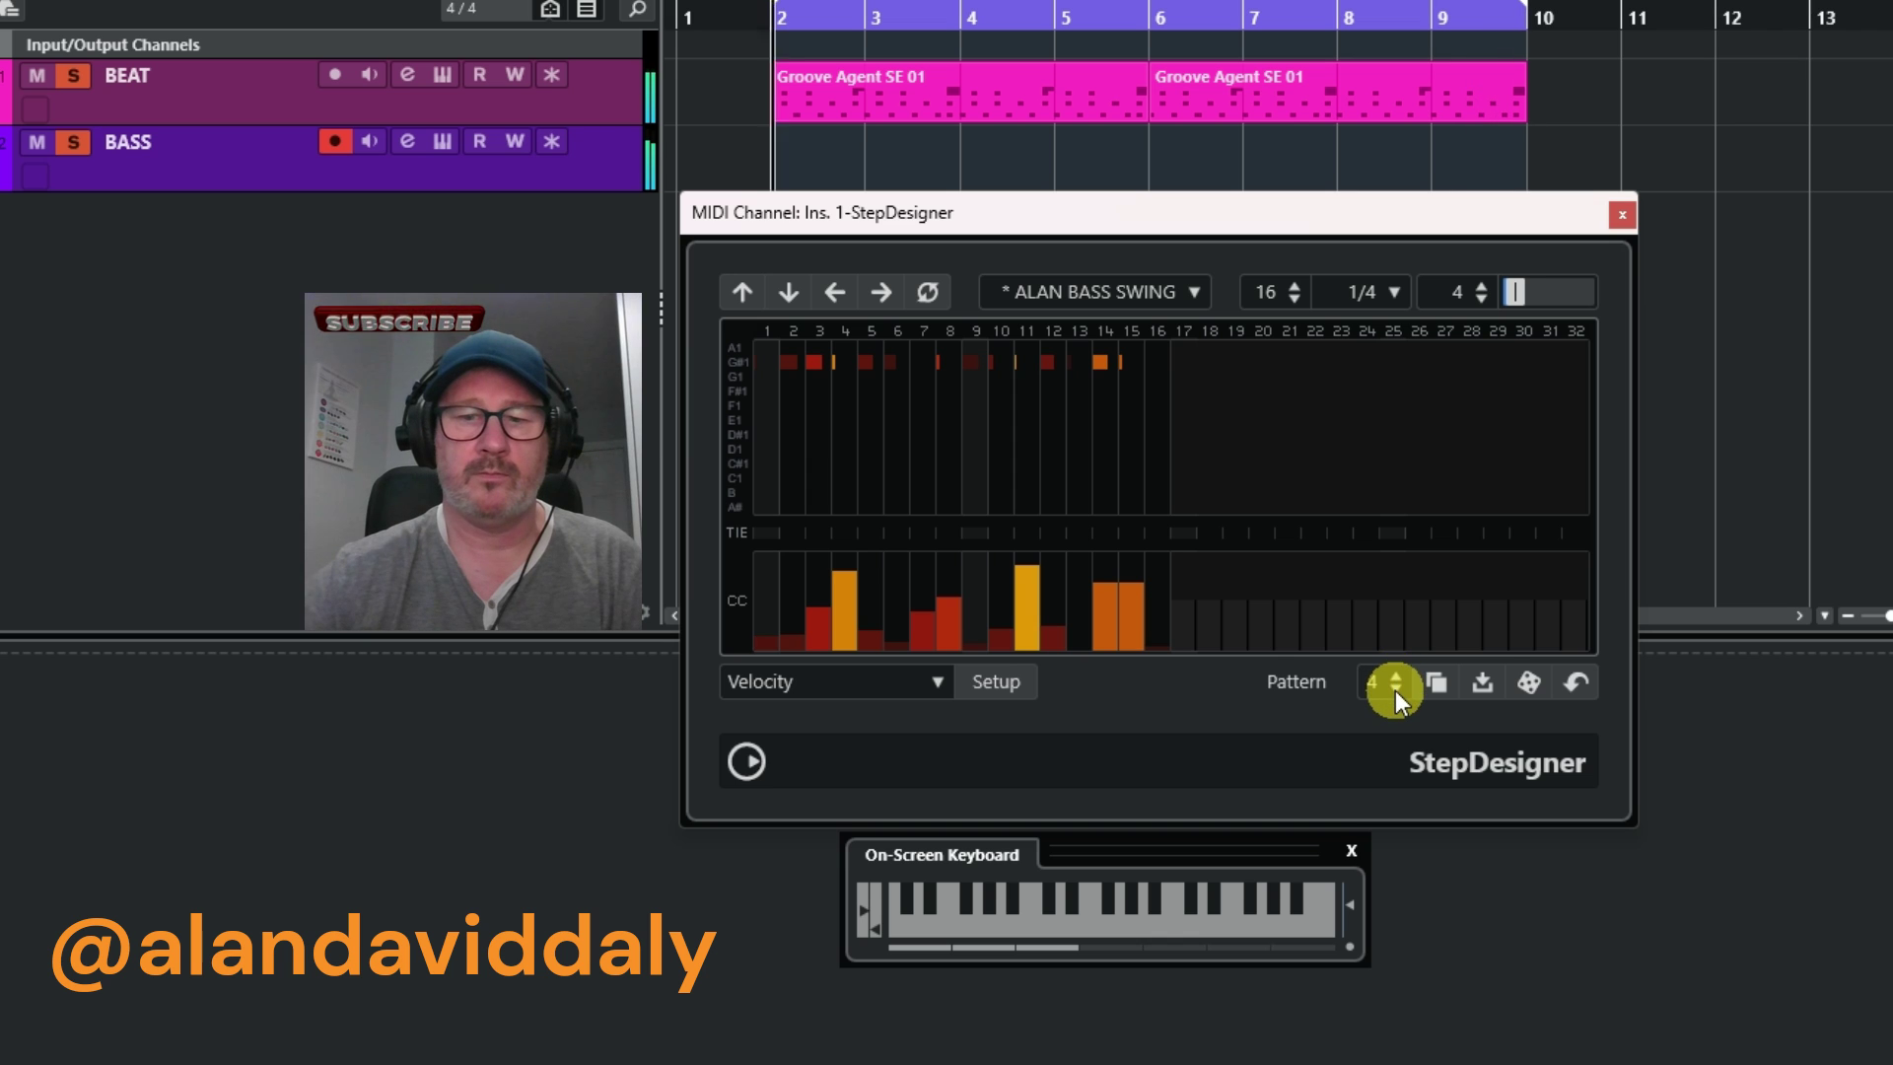
pyautogui.click(1393, 690)
pyautogui.click(1394, 690)
pyautogui.click(1394, 690)
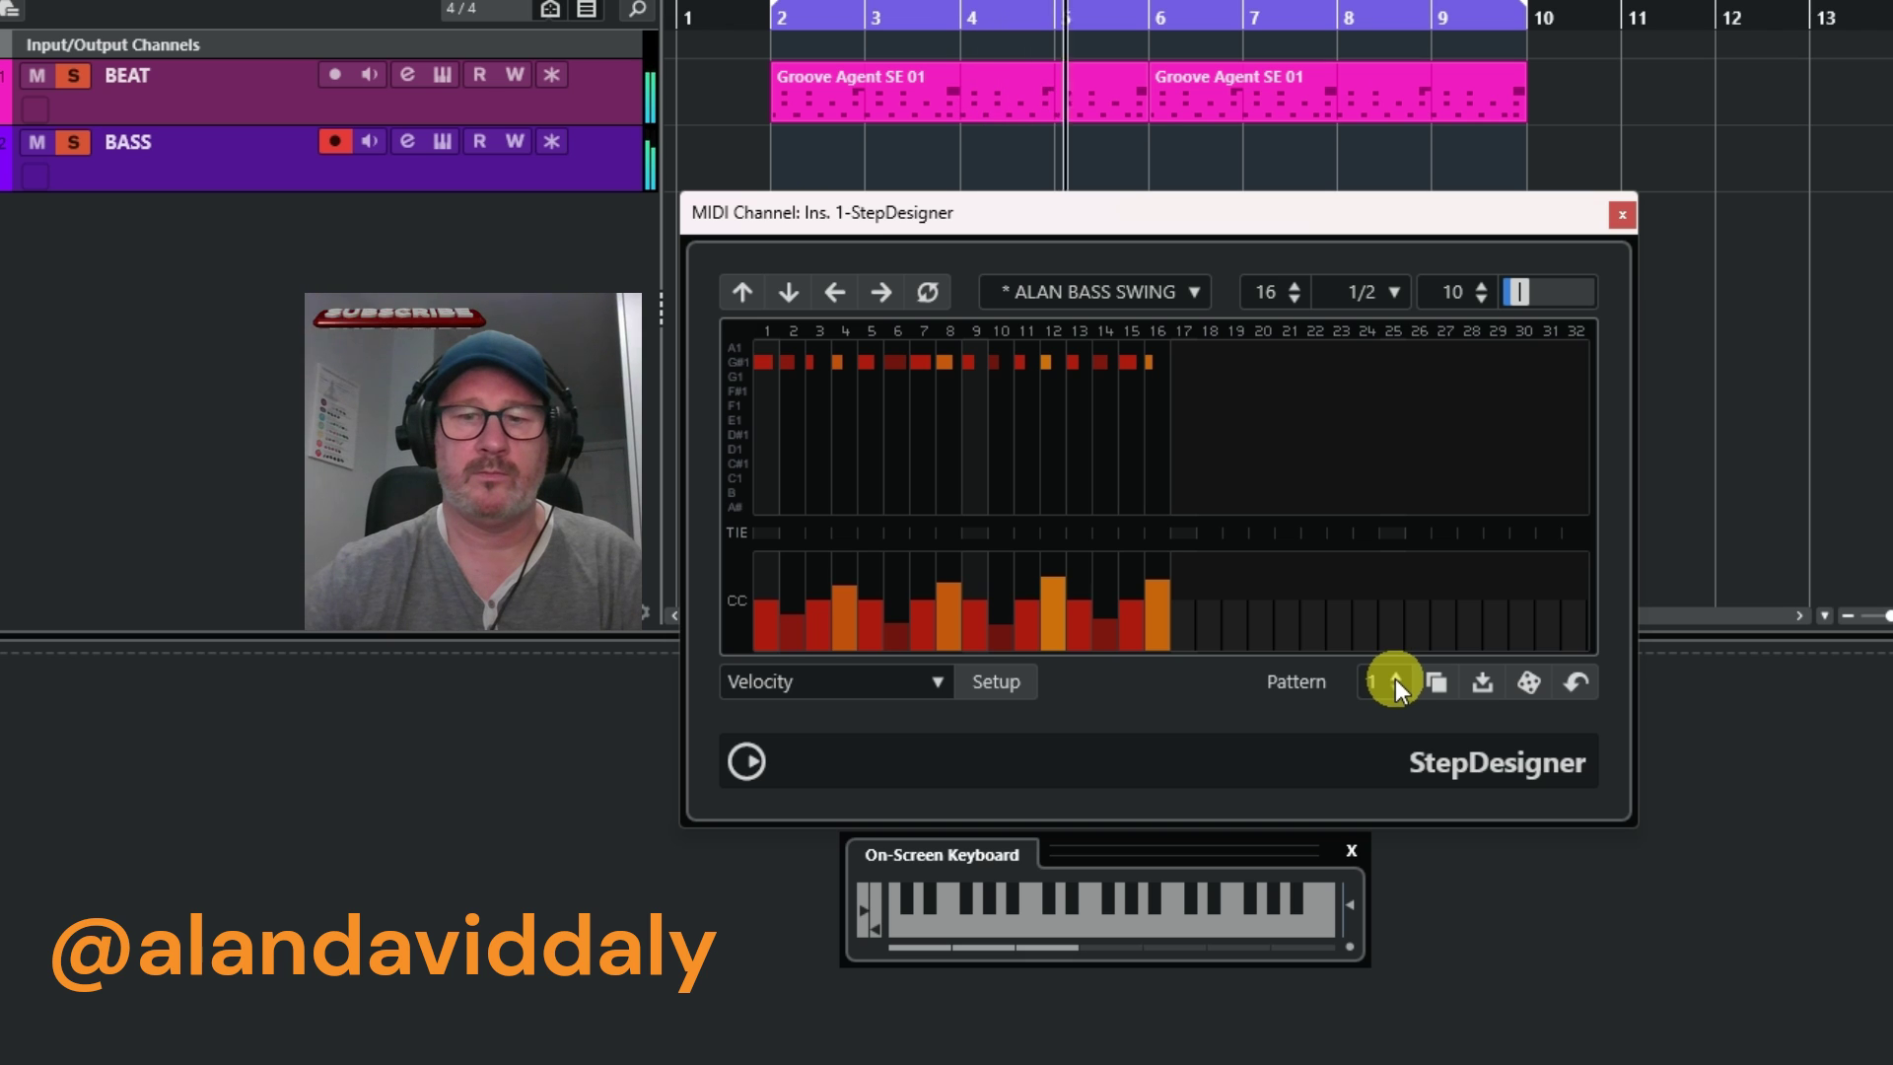
# - Continue the audition from pattern 1 through patterns 2, 3 and 4, and go back to pattern 3
pyautogui.click(1394, 678)
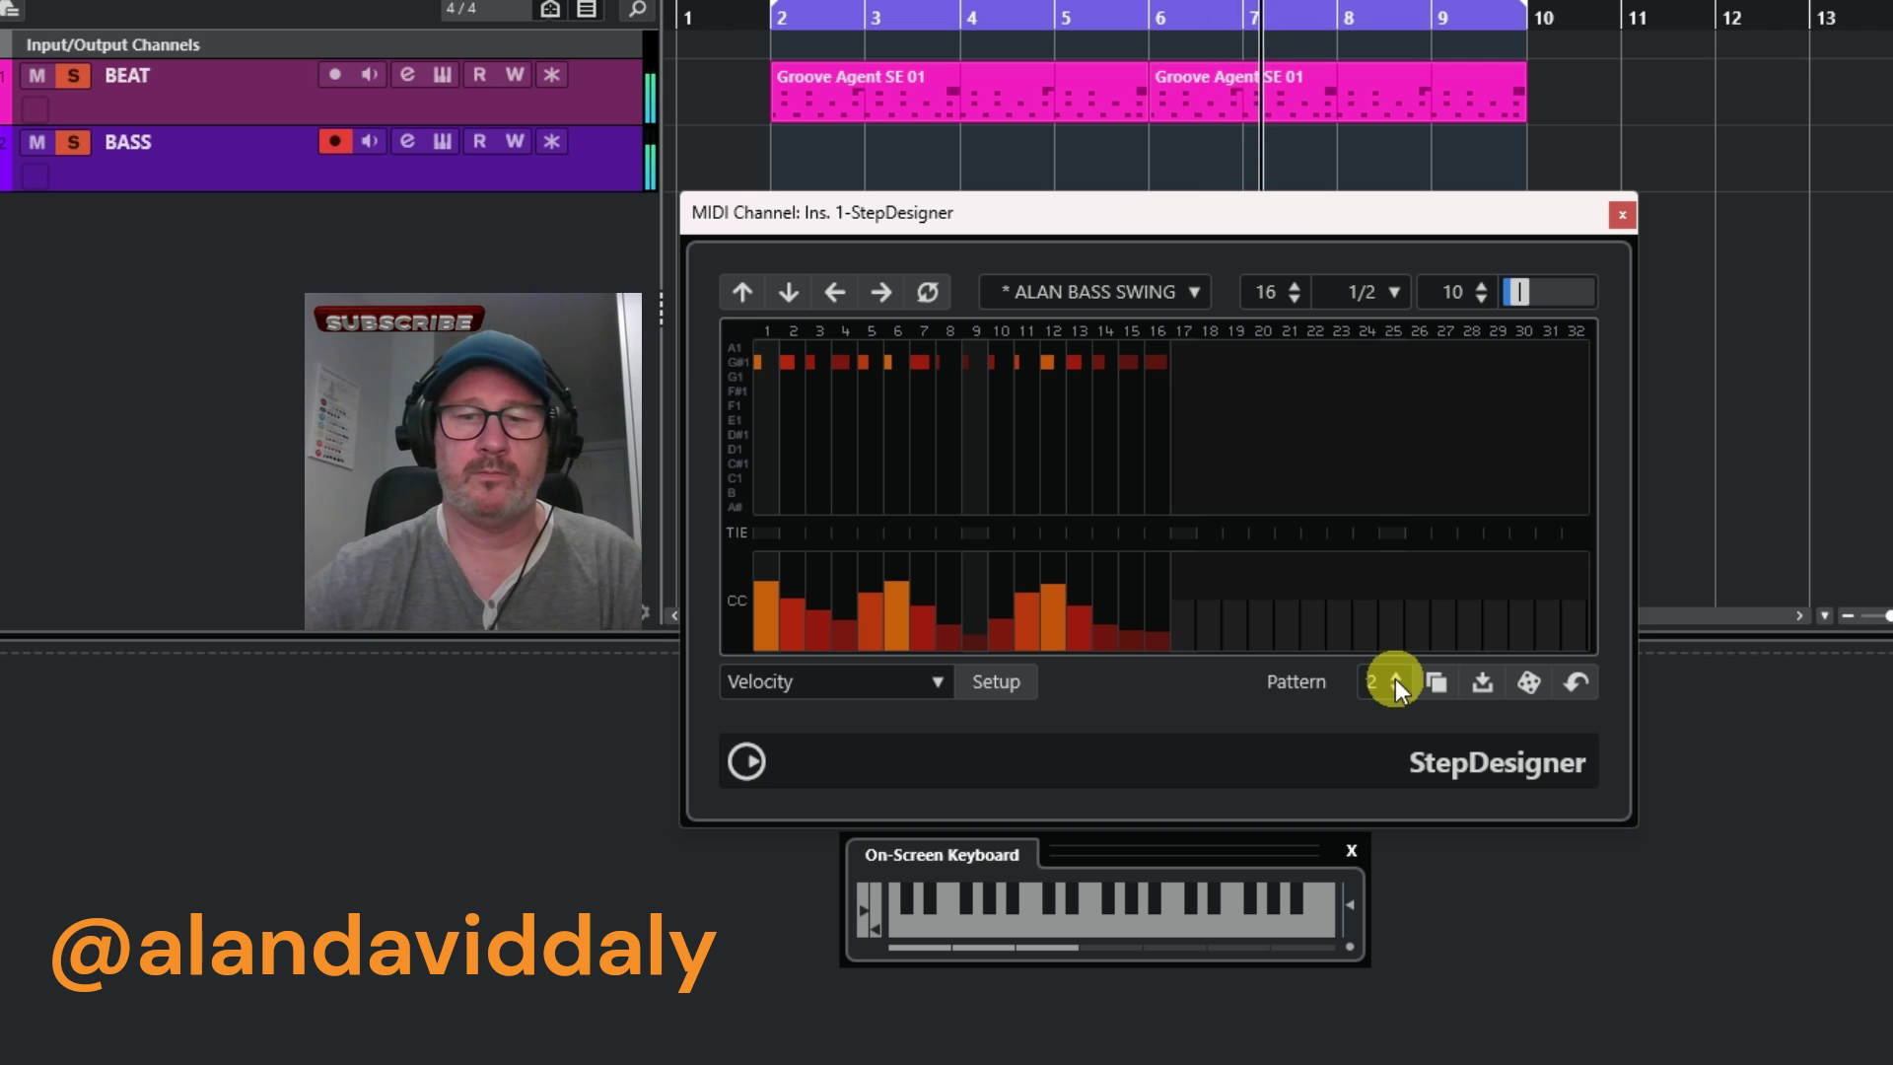
pyautogui.click(1394, 678)
pyautogui.click(1394, 678)
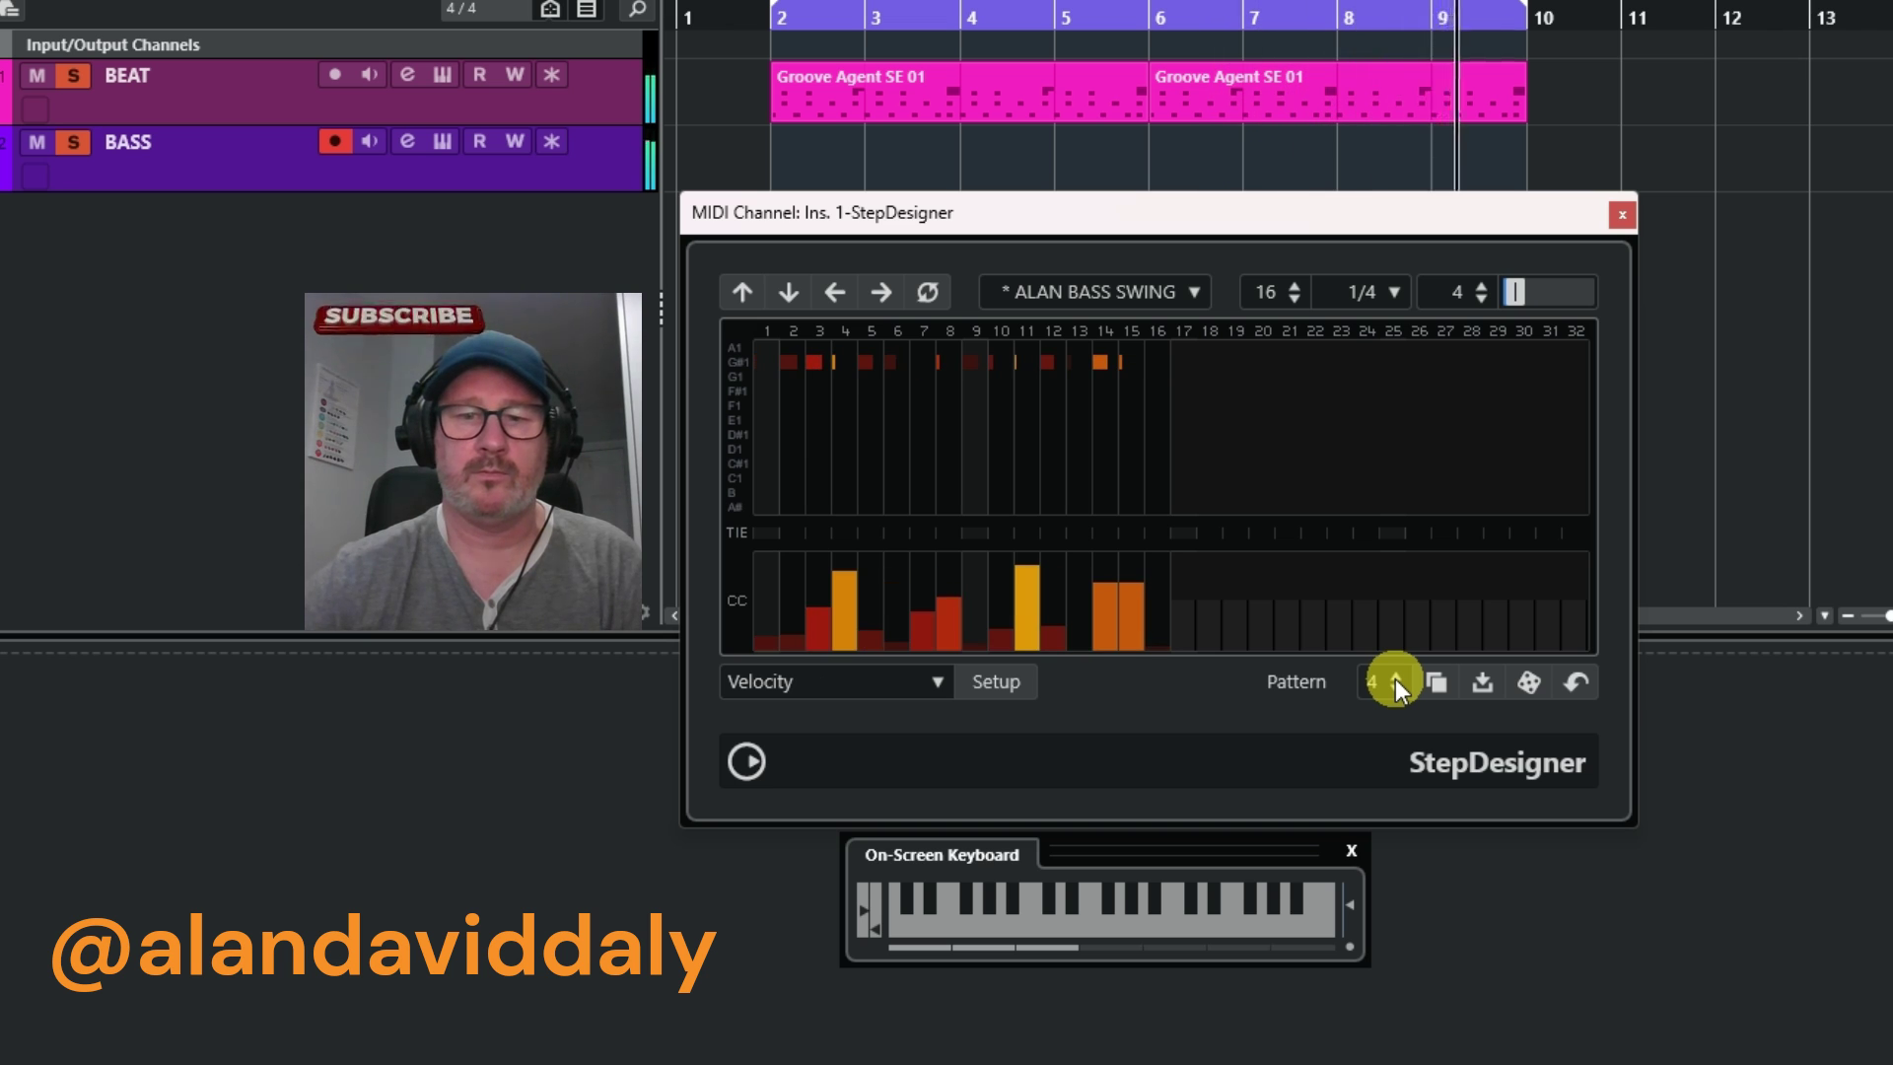
pyautogui.click(1394, 689)
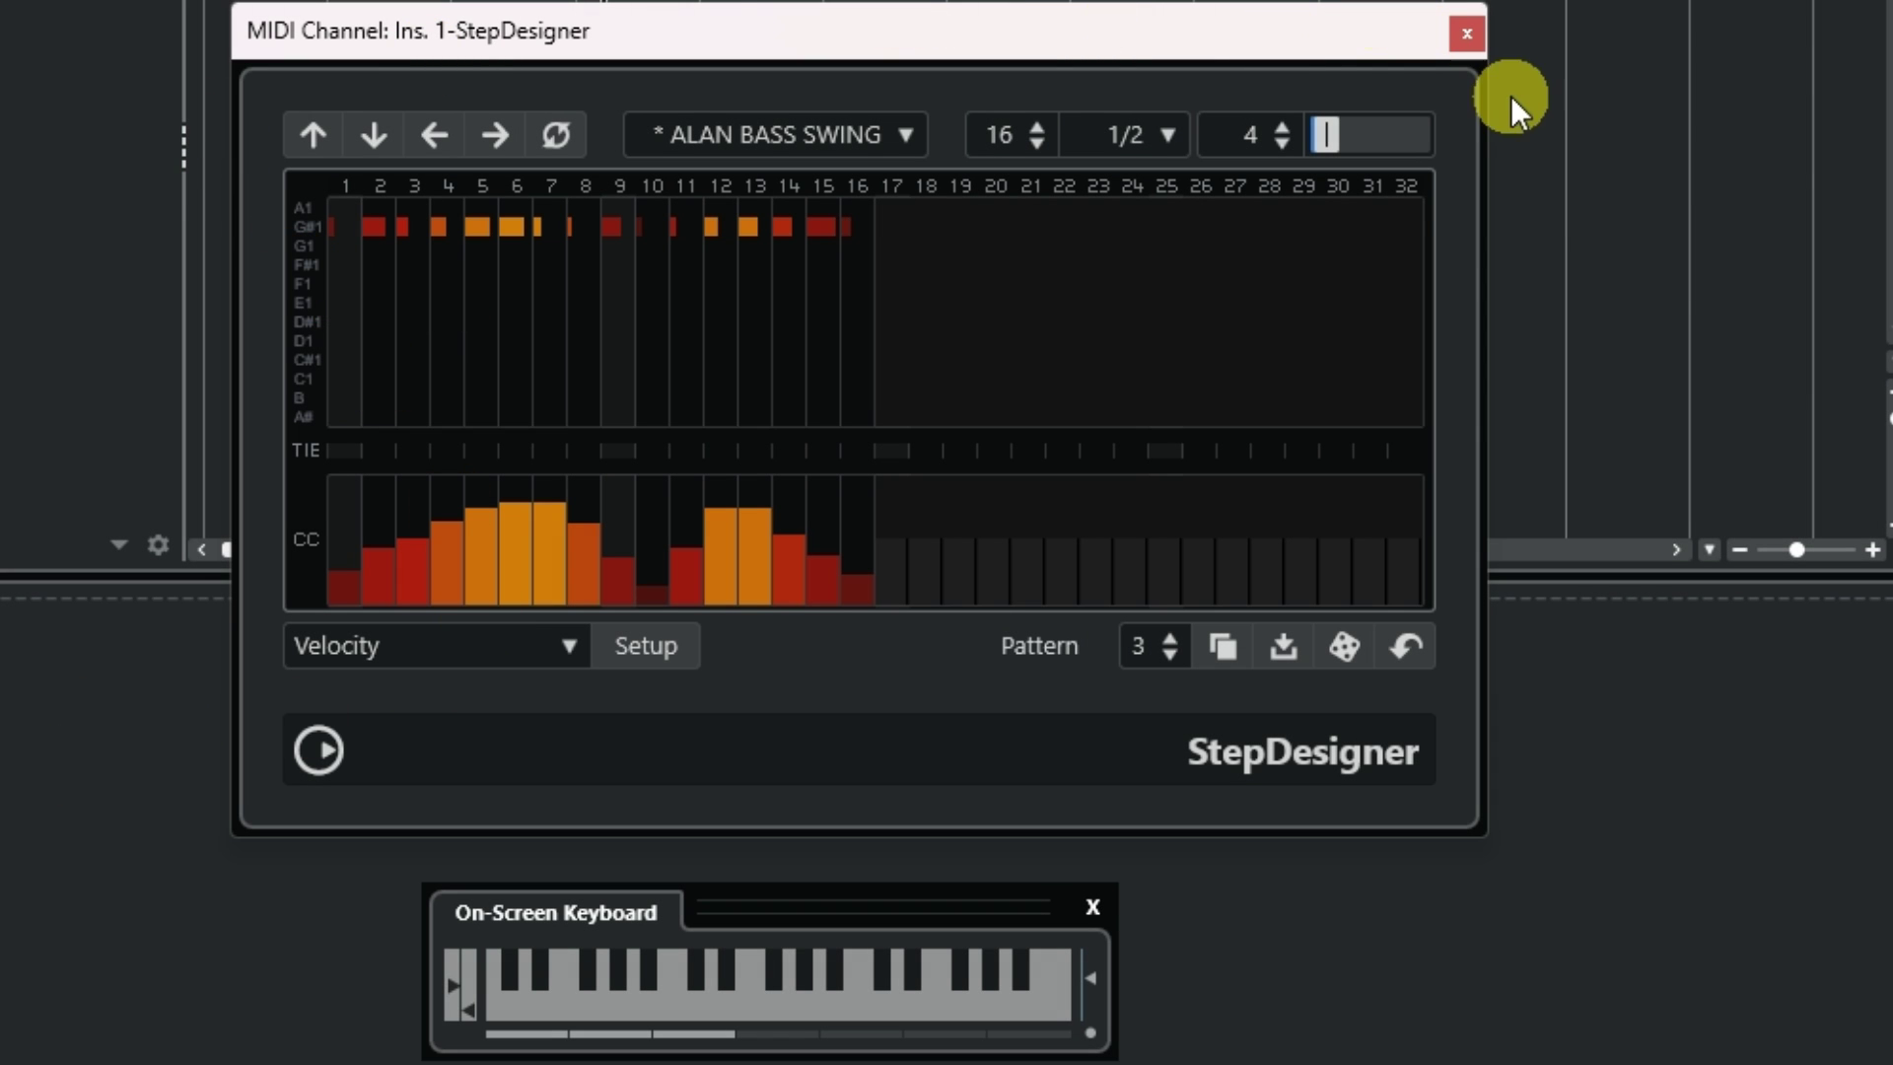
# - Trigger patterns 1 to 4 from the on-screen keyboard with the adjacent notes C, C#, D and D#
pyautogui.click(688, 1009)
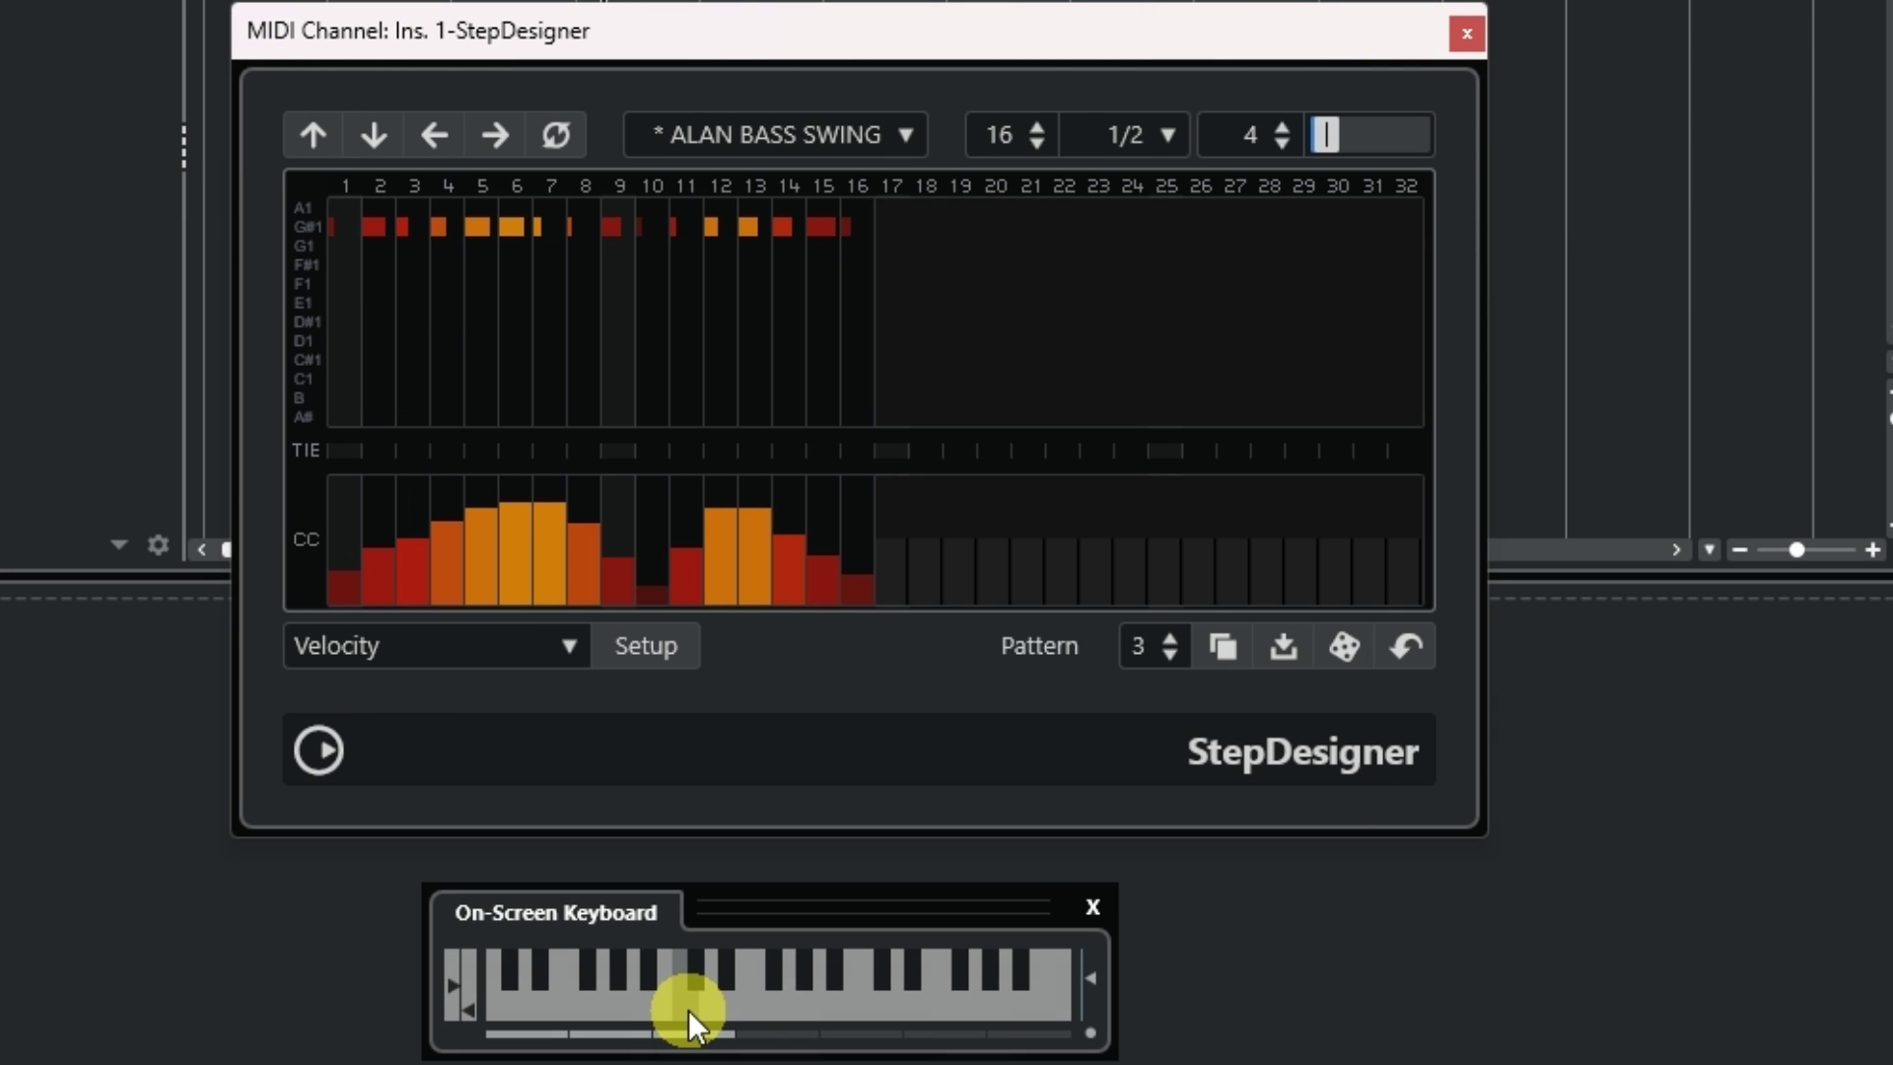
pyautogui.click(690, 1001)
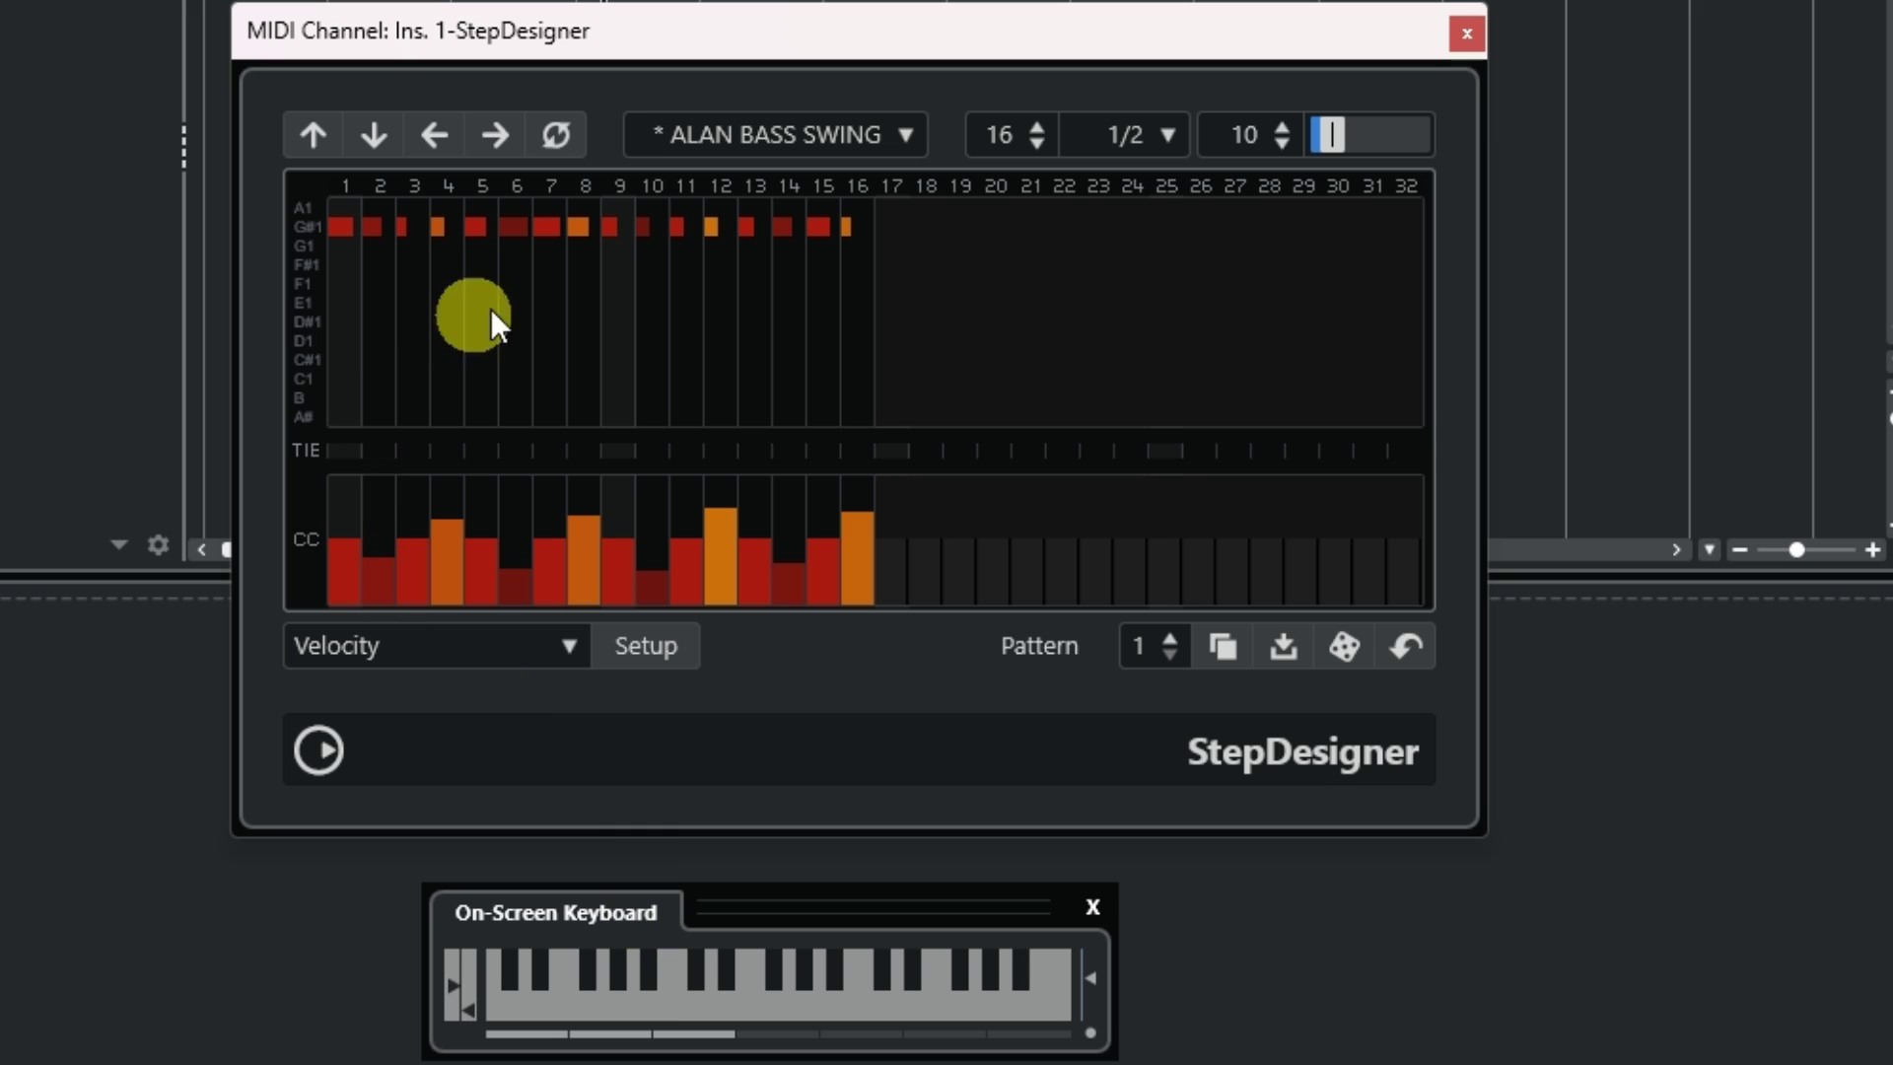
pyautogui.click(698, 979)
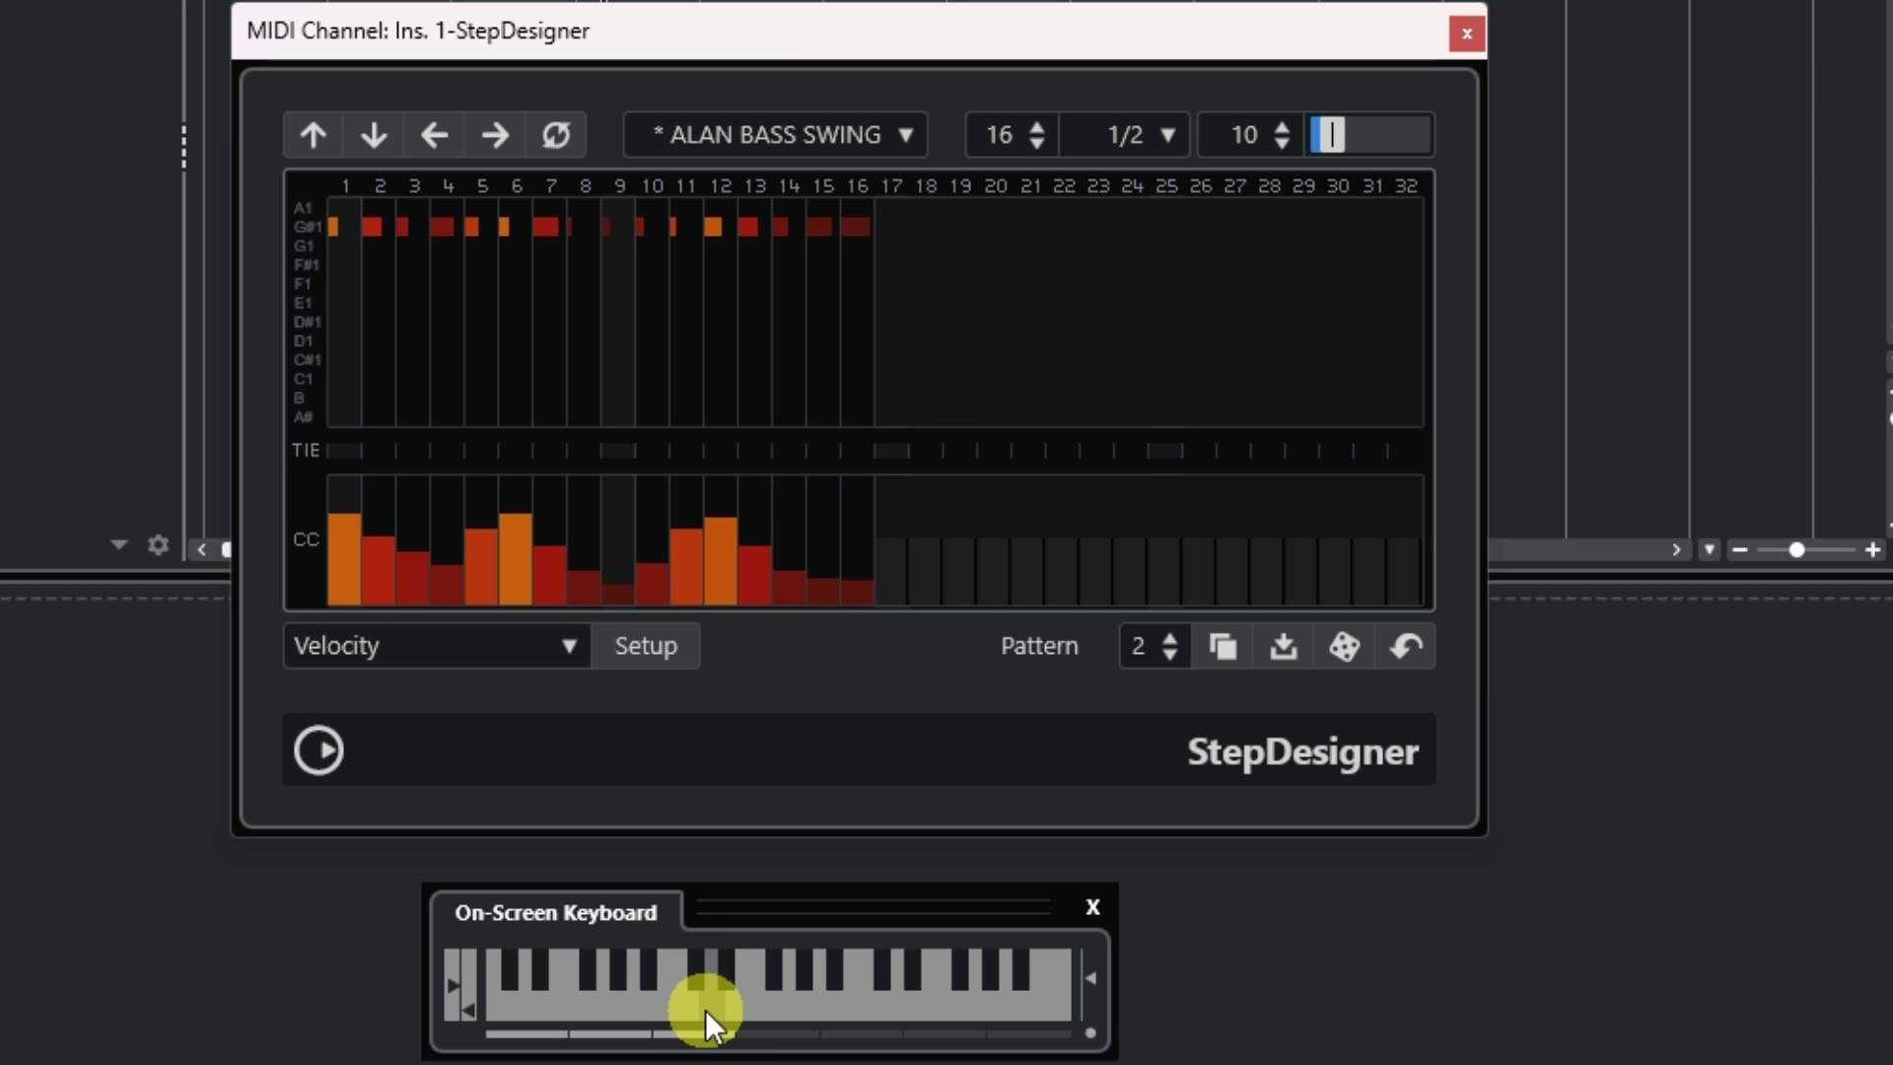
pyautogui.click(711, 1005)
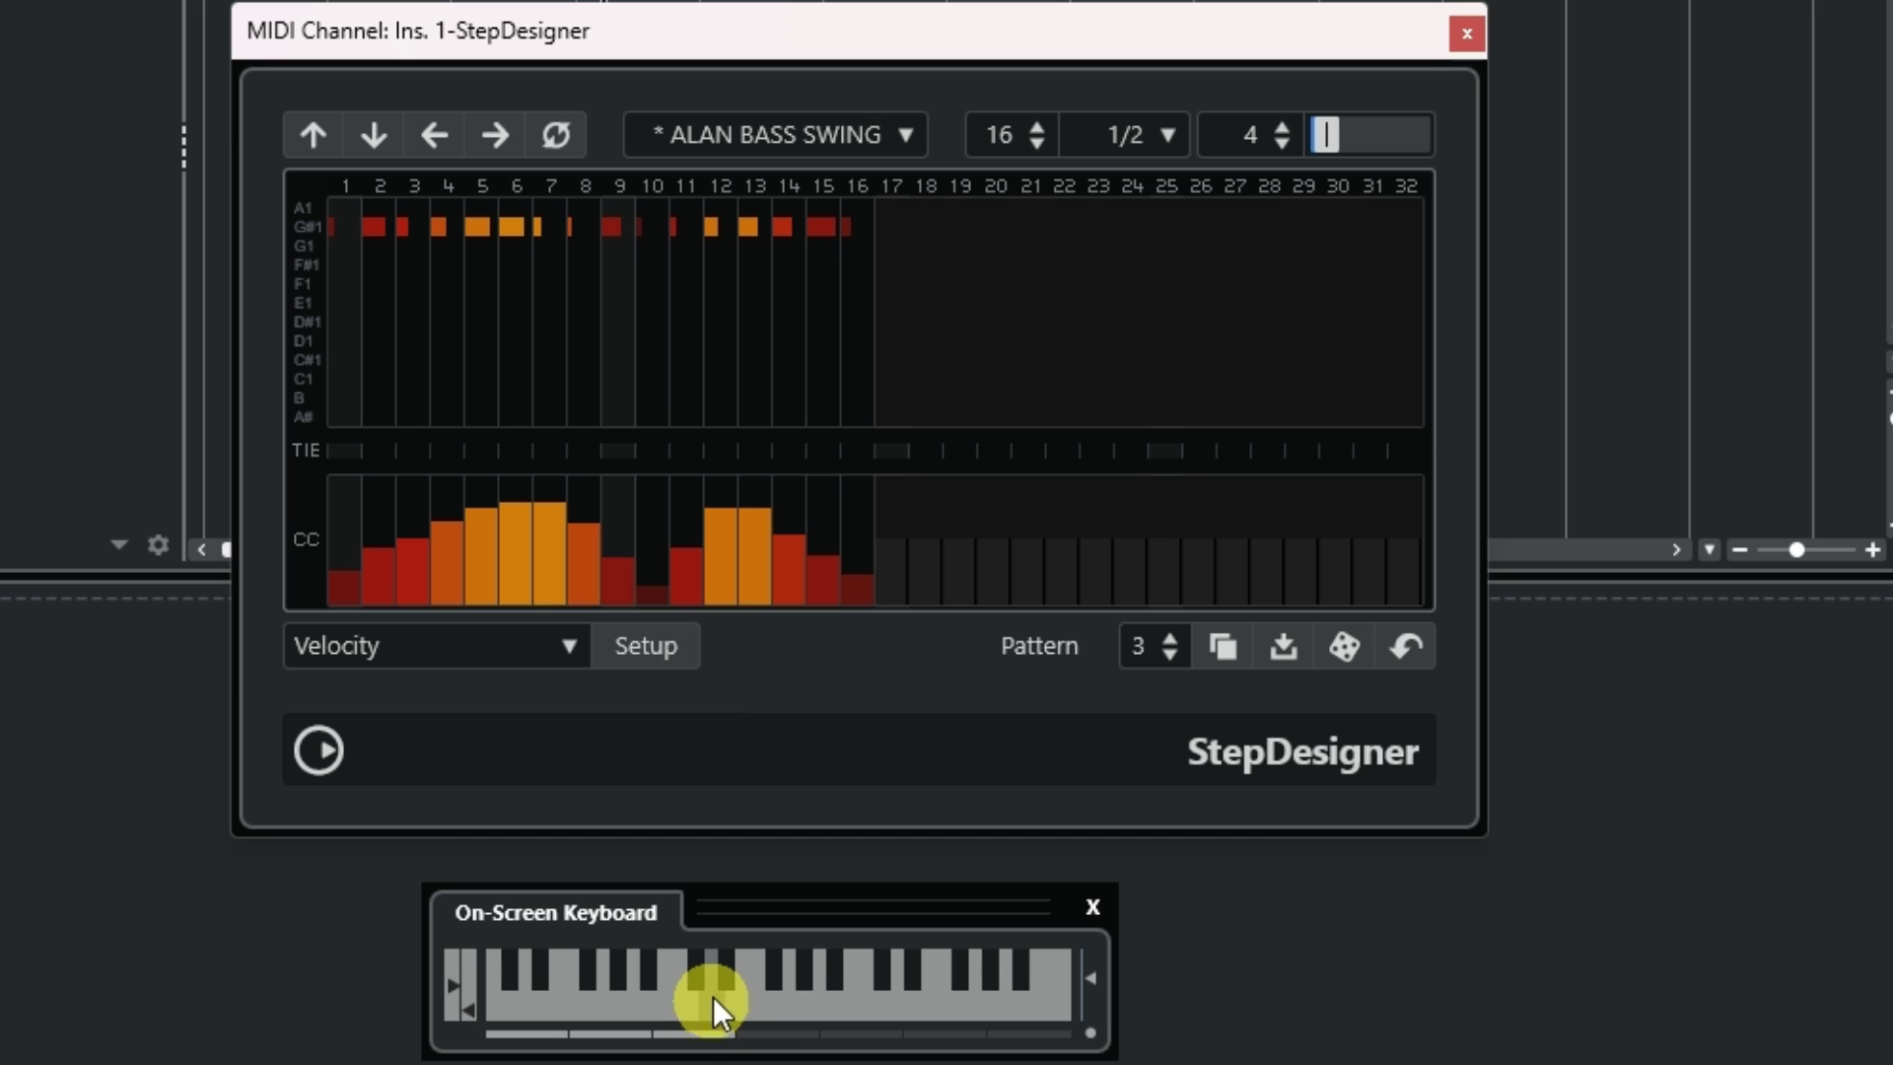
pyautogui.click(725, 977)
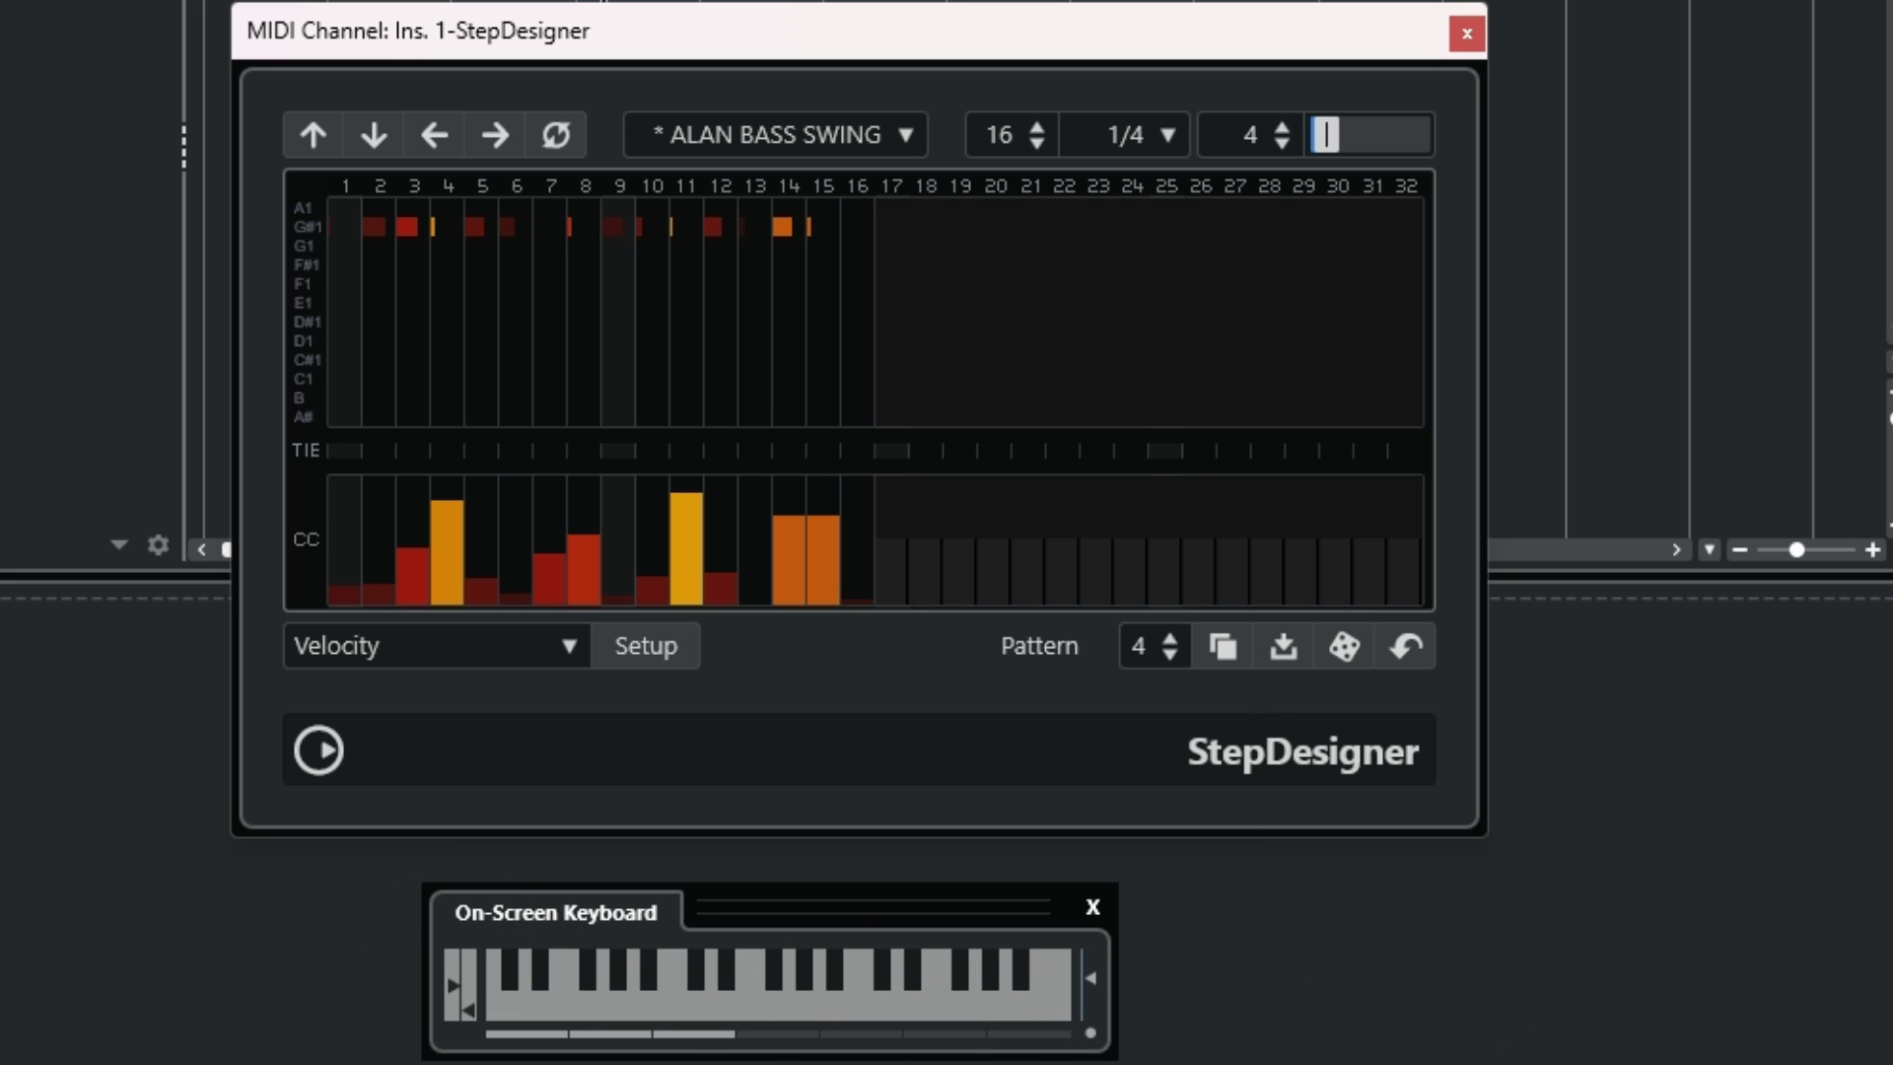
# - Play C1, C#1, D1 and D#1 two bars apart on the on-screen keyboard to trigger patterns 1 to 4, and return to pattern 1
pyautogui.moveTo(637, 49); pyautogui.dragTo(643, 65)
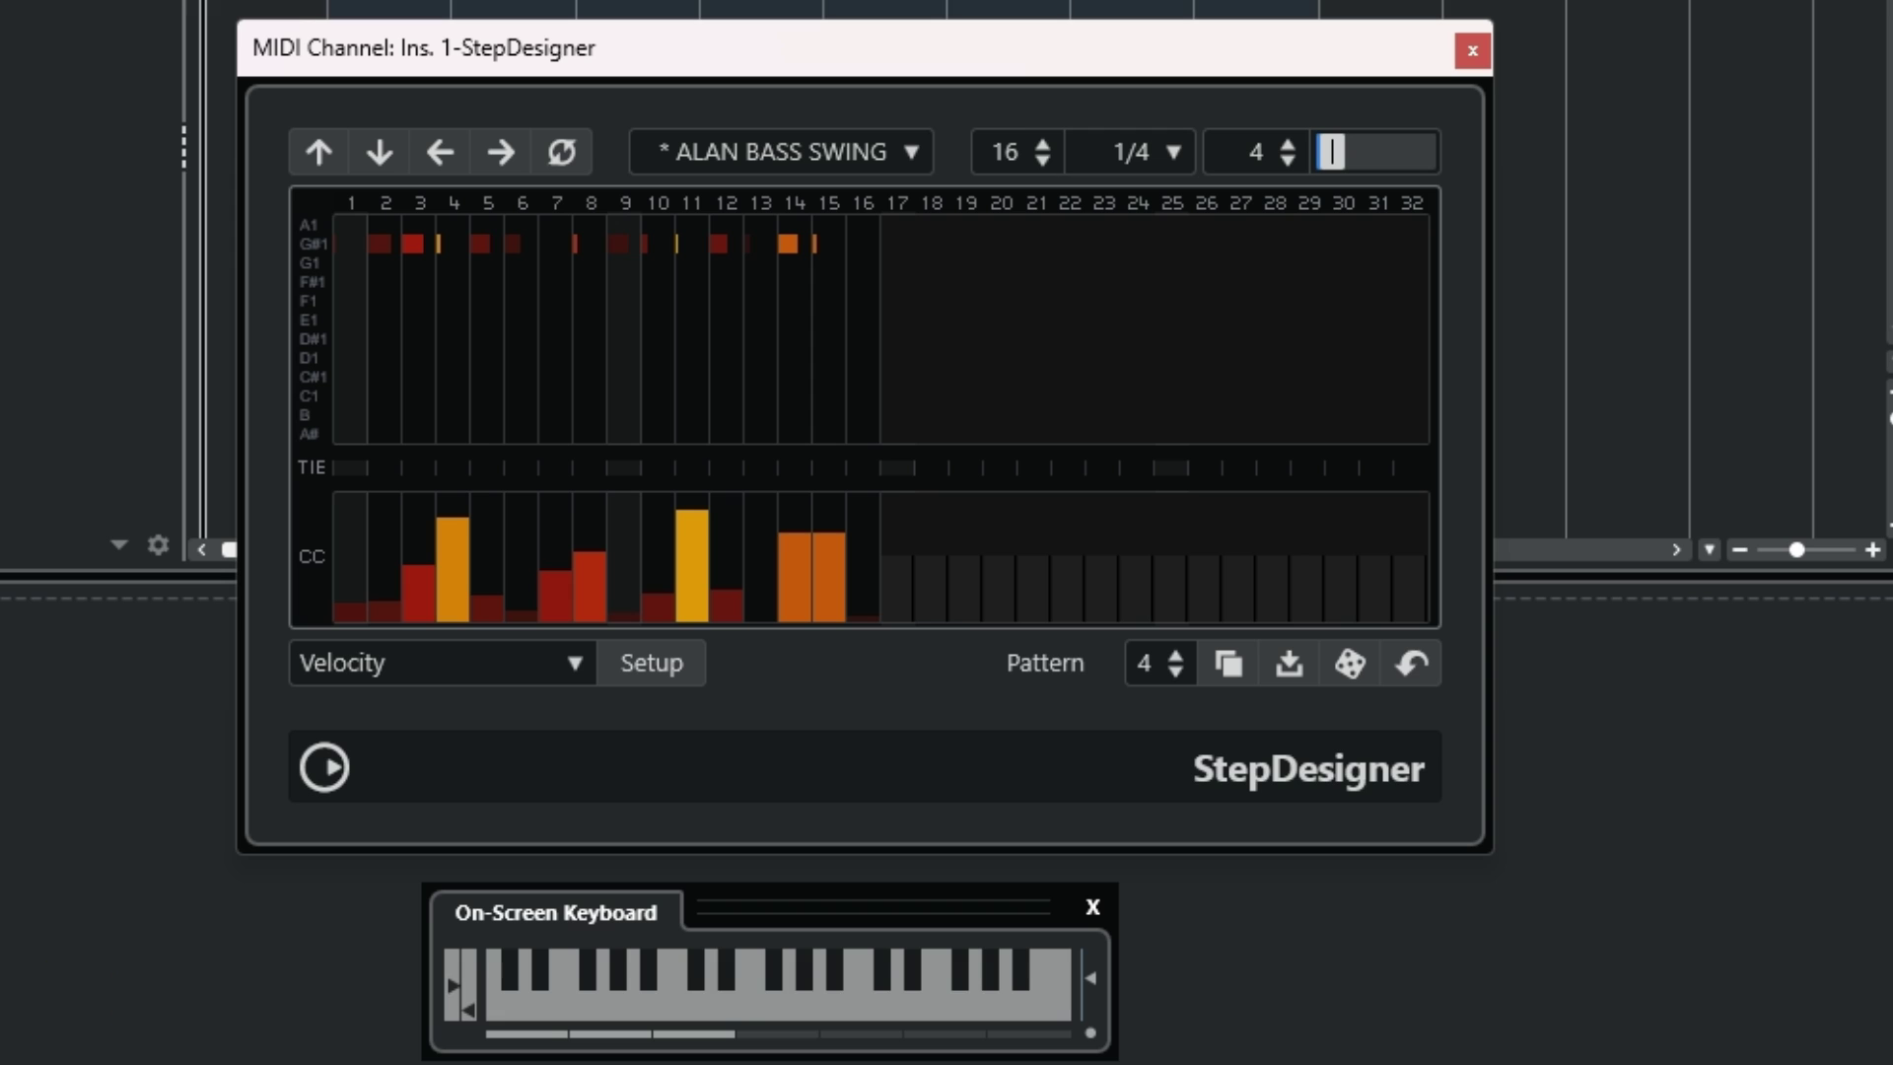
pyautogui.click(690, 1002)
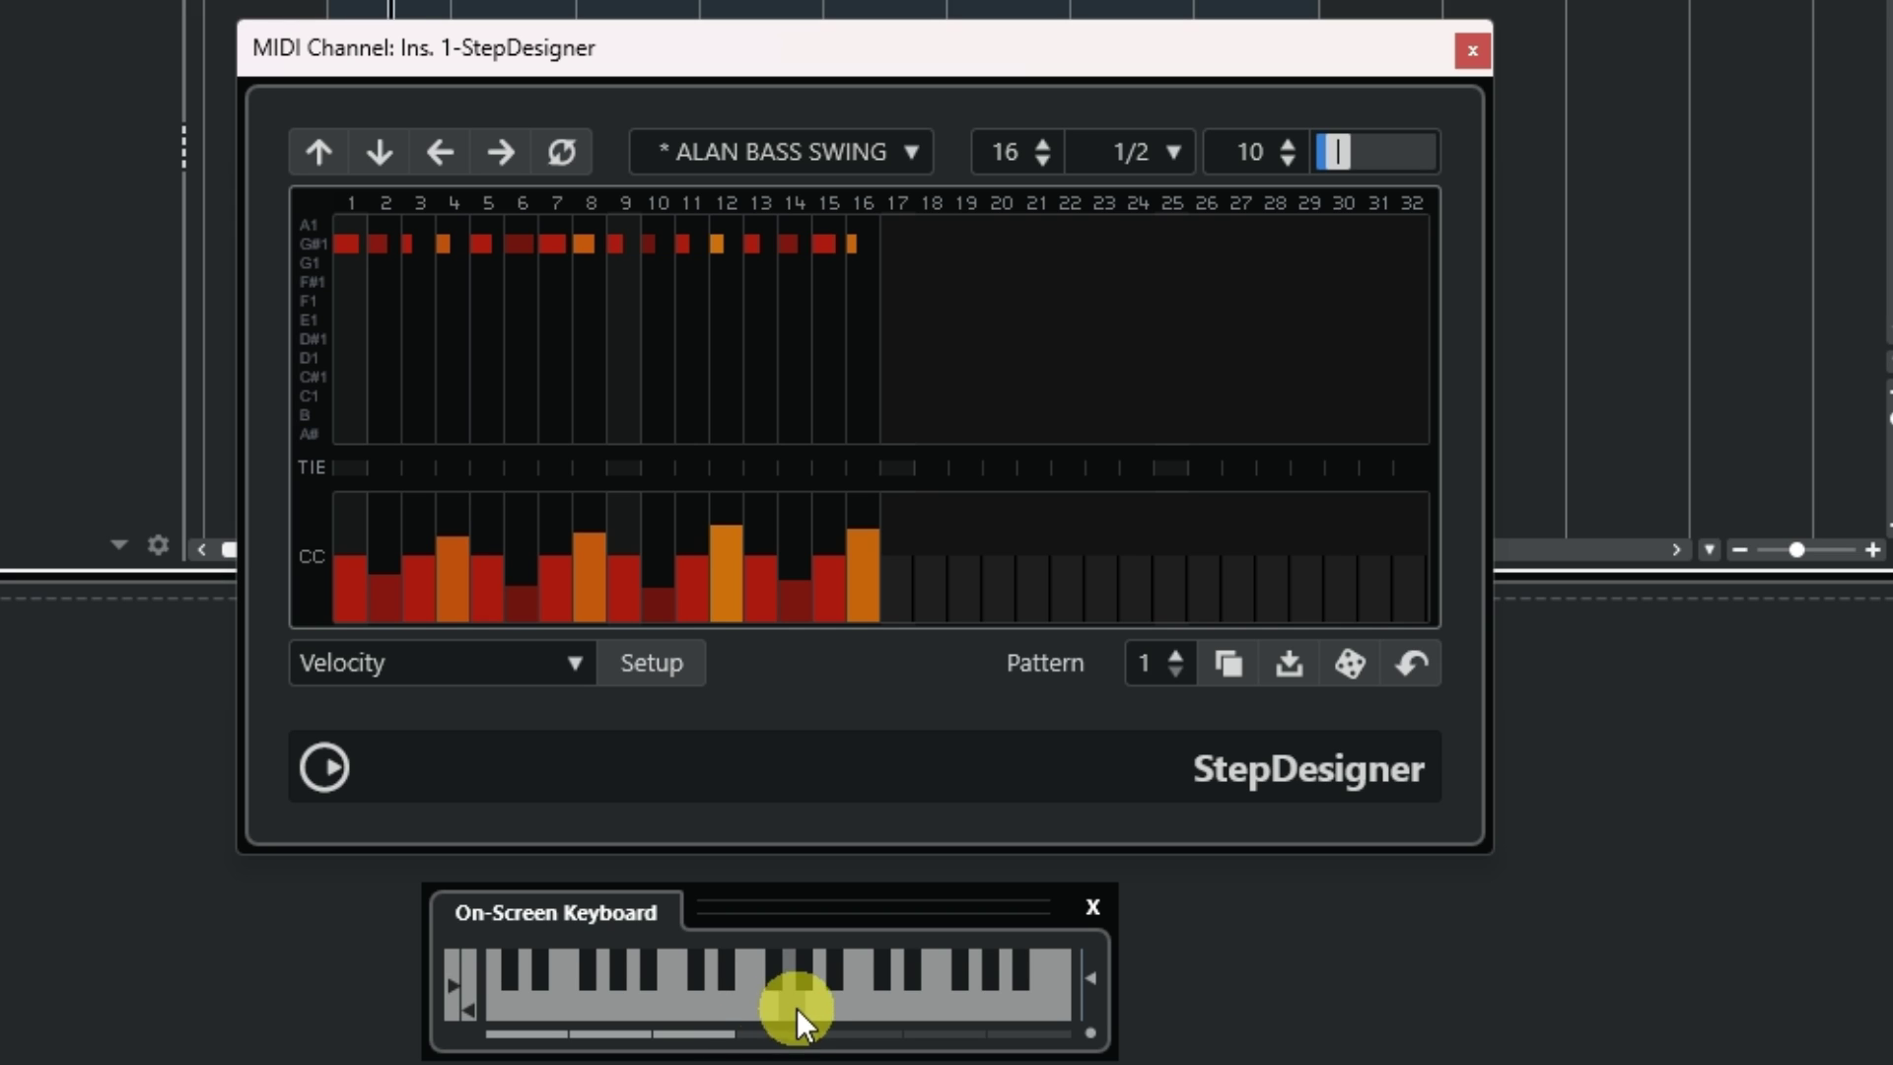
pyautogui.click(694, 974)
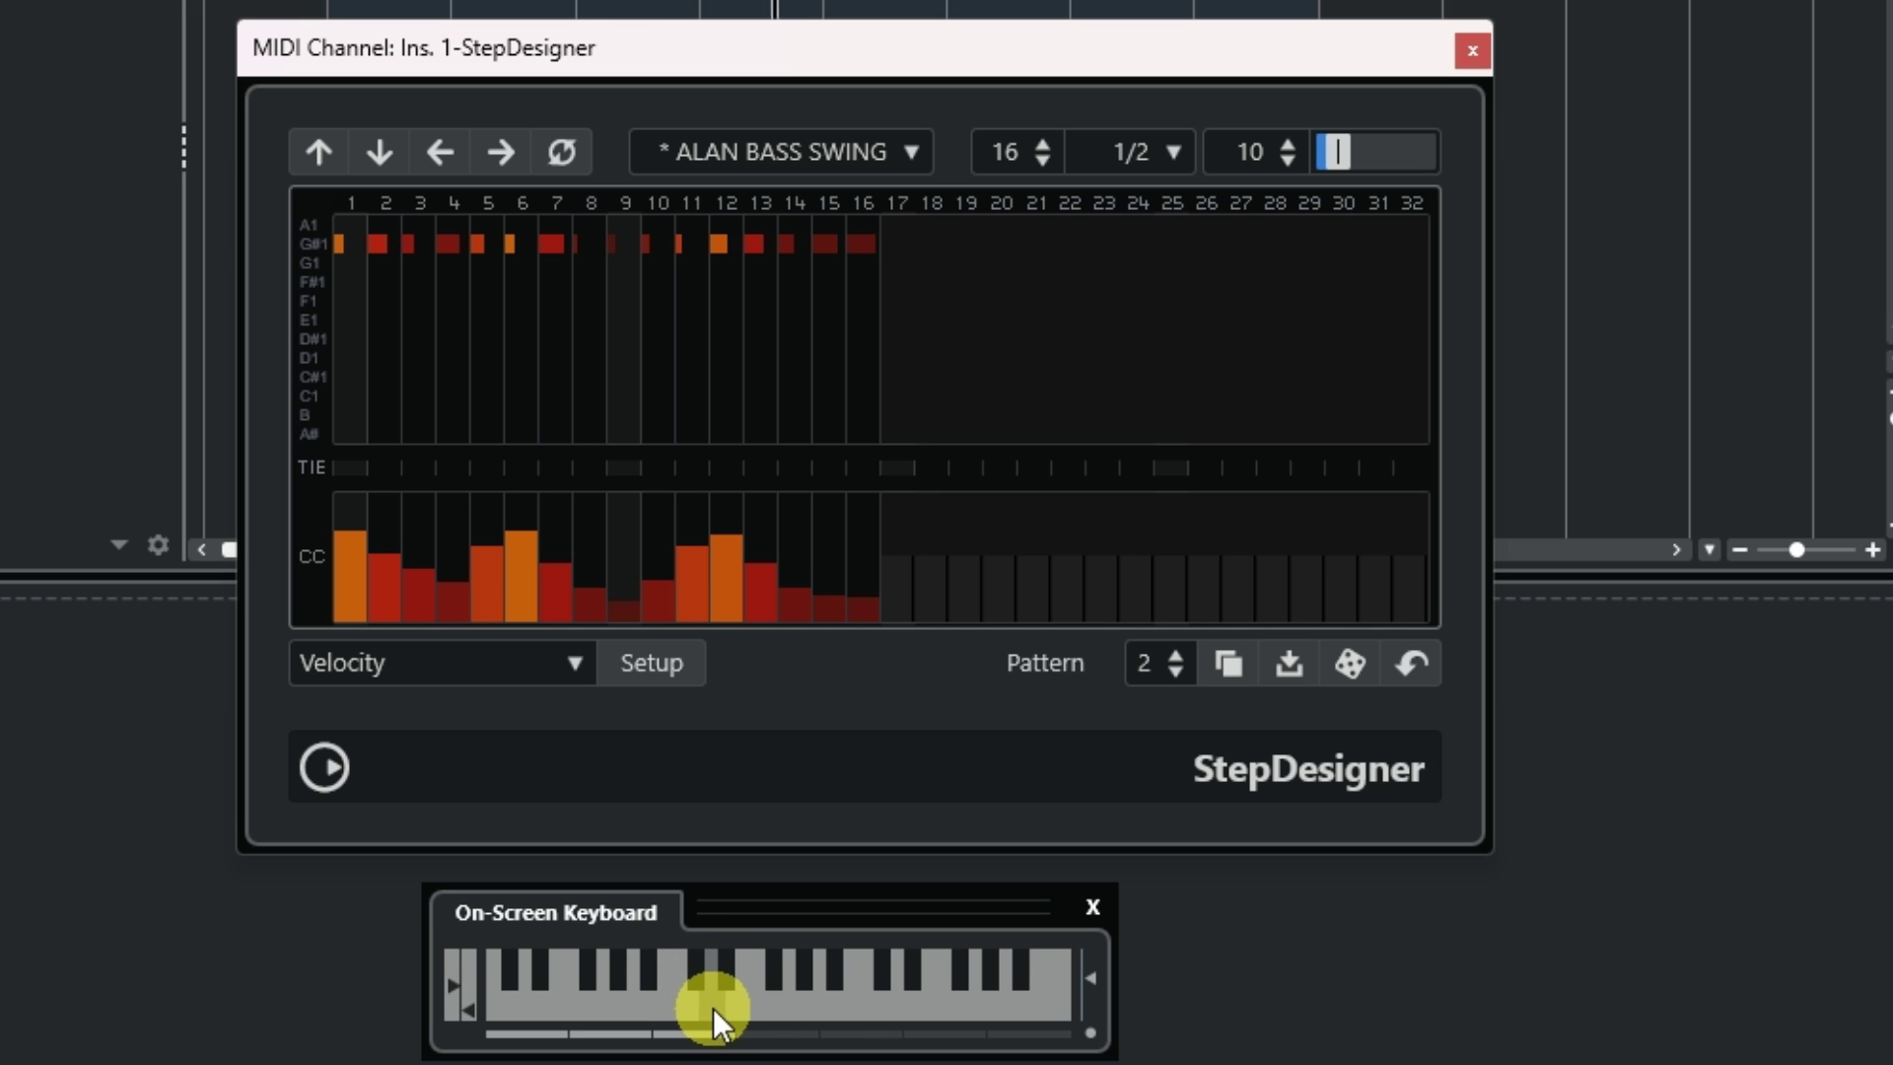
pyautogui.click(713, 1007)
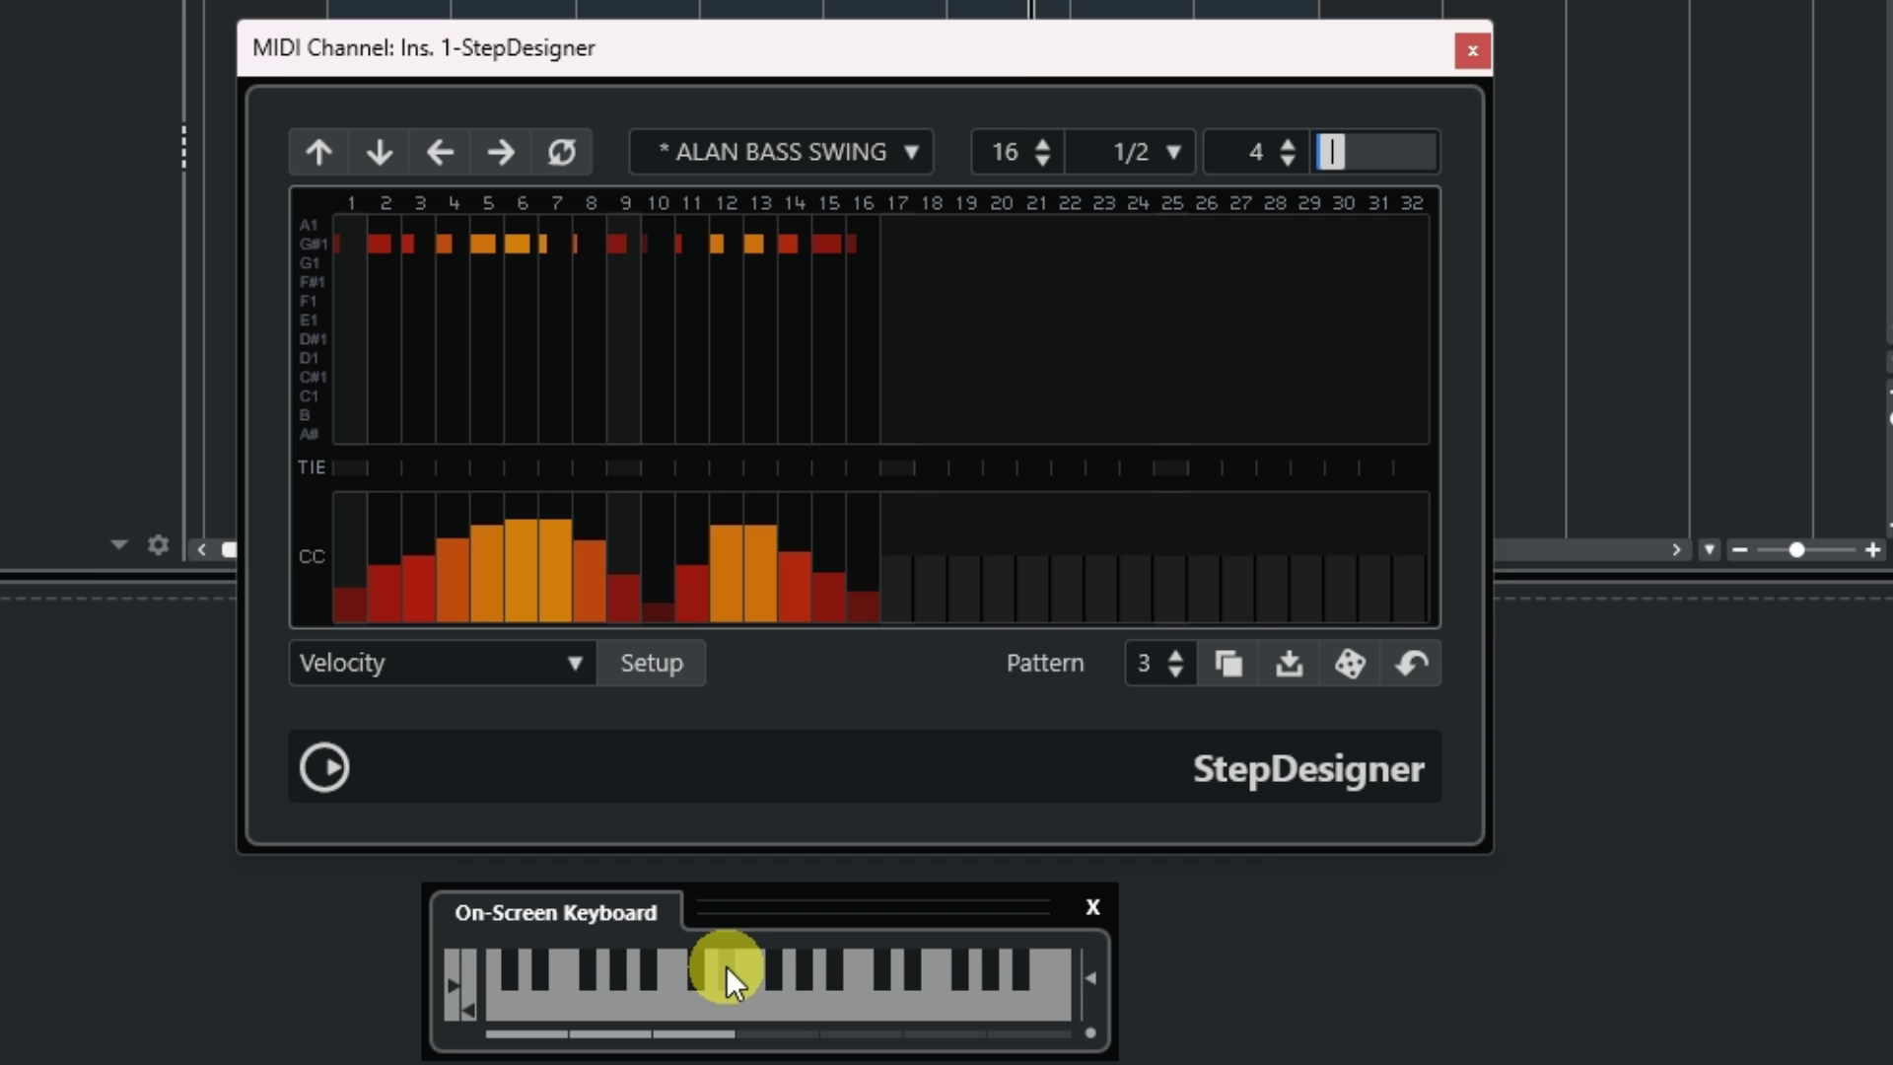
pyautogui.click(726, 966)
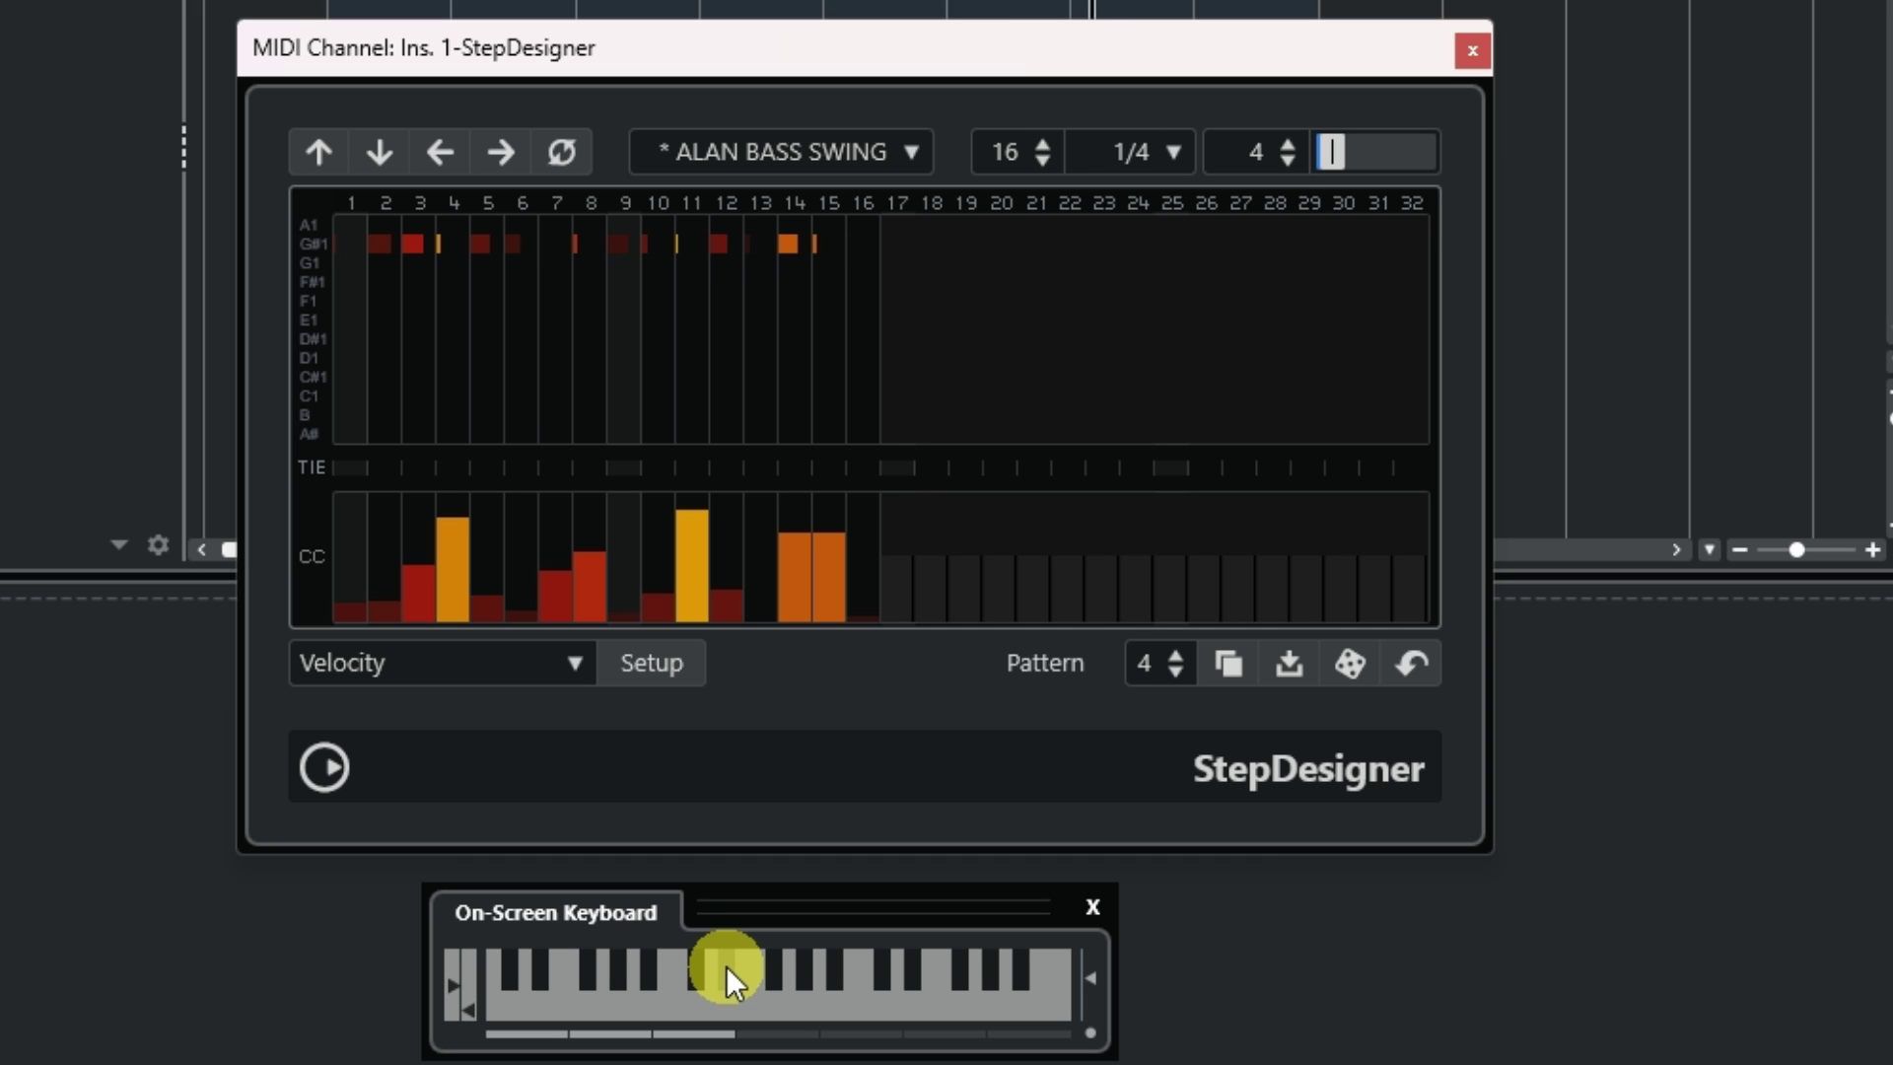
pyautogui.click(682, 1002)
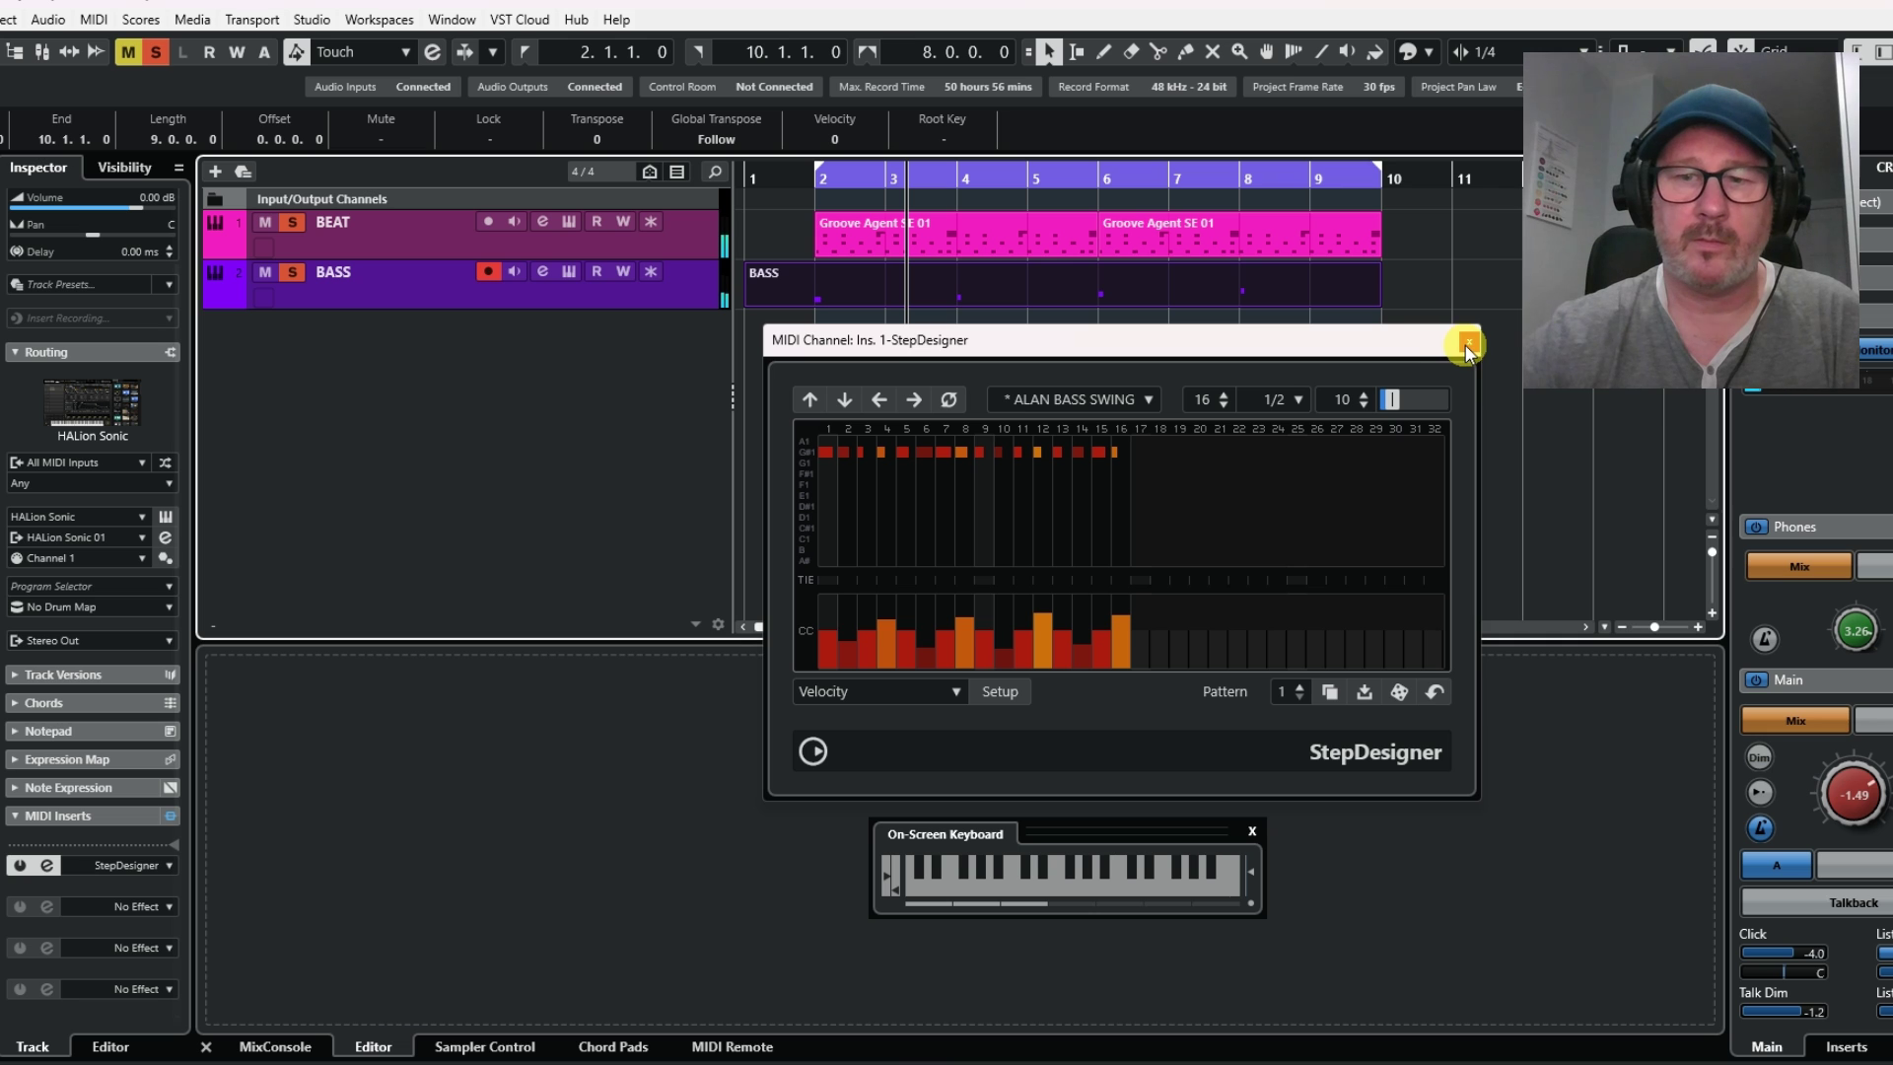
# - Open the BASS part in a separate Key Editor window and move StepDesigner clear of the notes
pyautogui.moveTo(1364, 335); pyautogui.dragTo(1361, 515)
pyautogui.click(1027, 396)
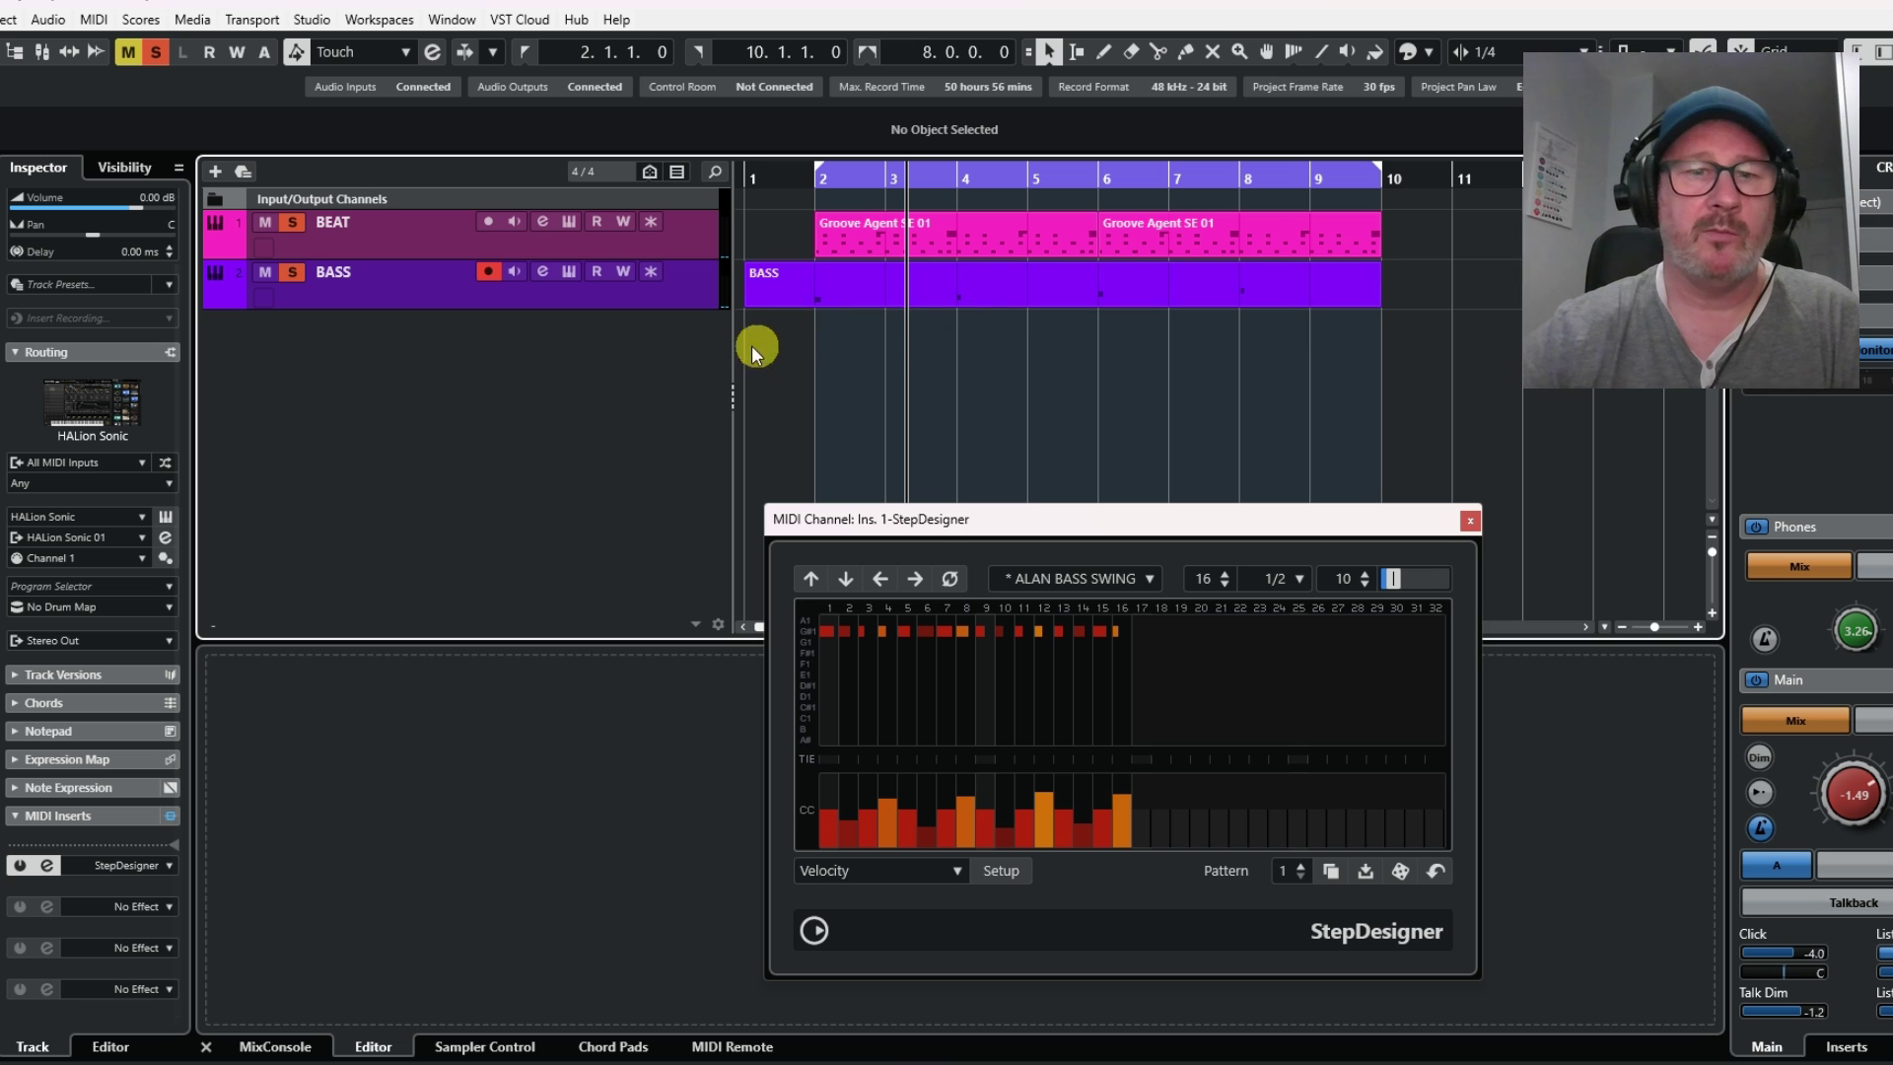
pyautogui.doubleClick(901, 295)
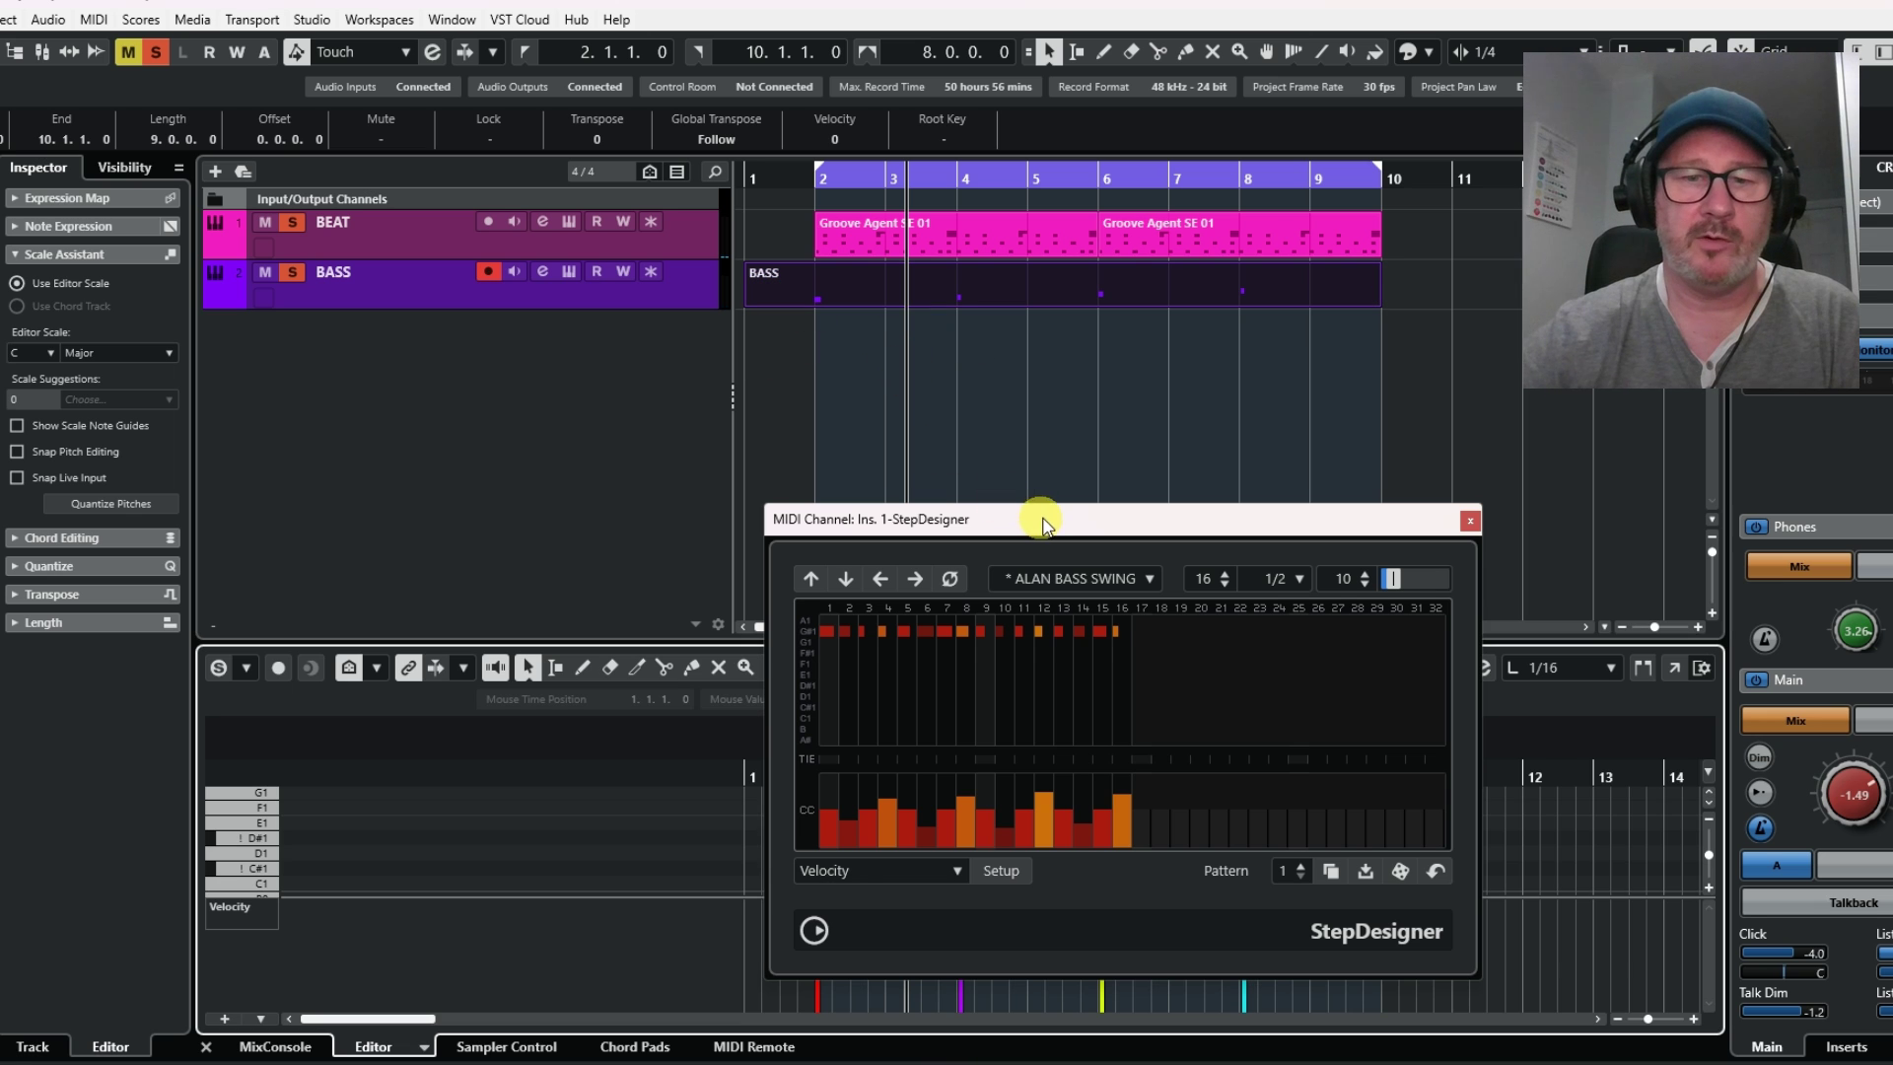
pyautogui.moveTo(1039, 515); pyautogui.dragTo(1051, 213)
pyautogui.click(1678, 668)
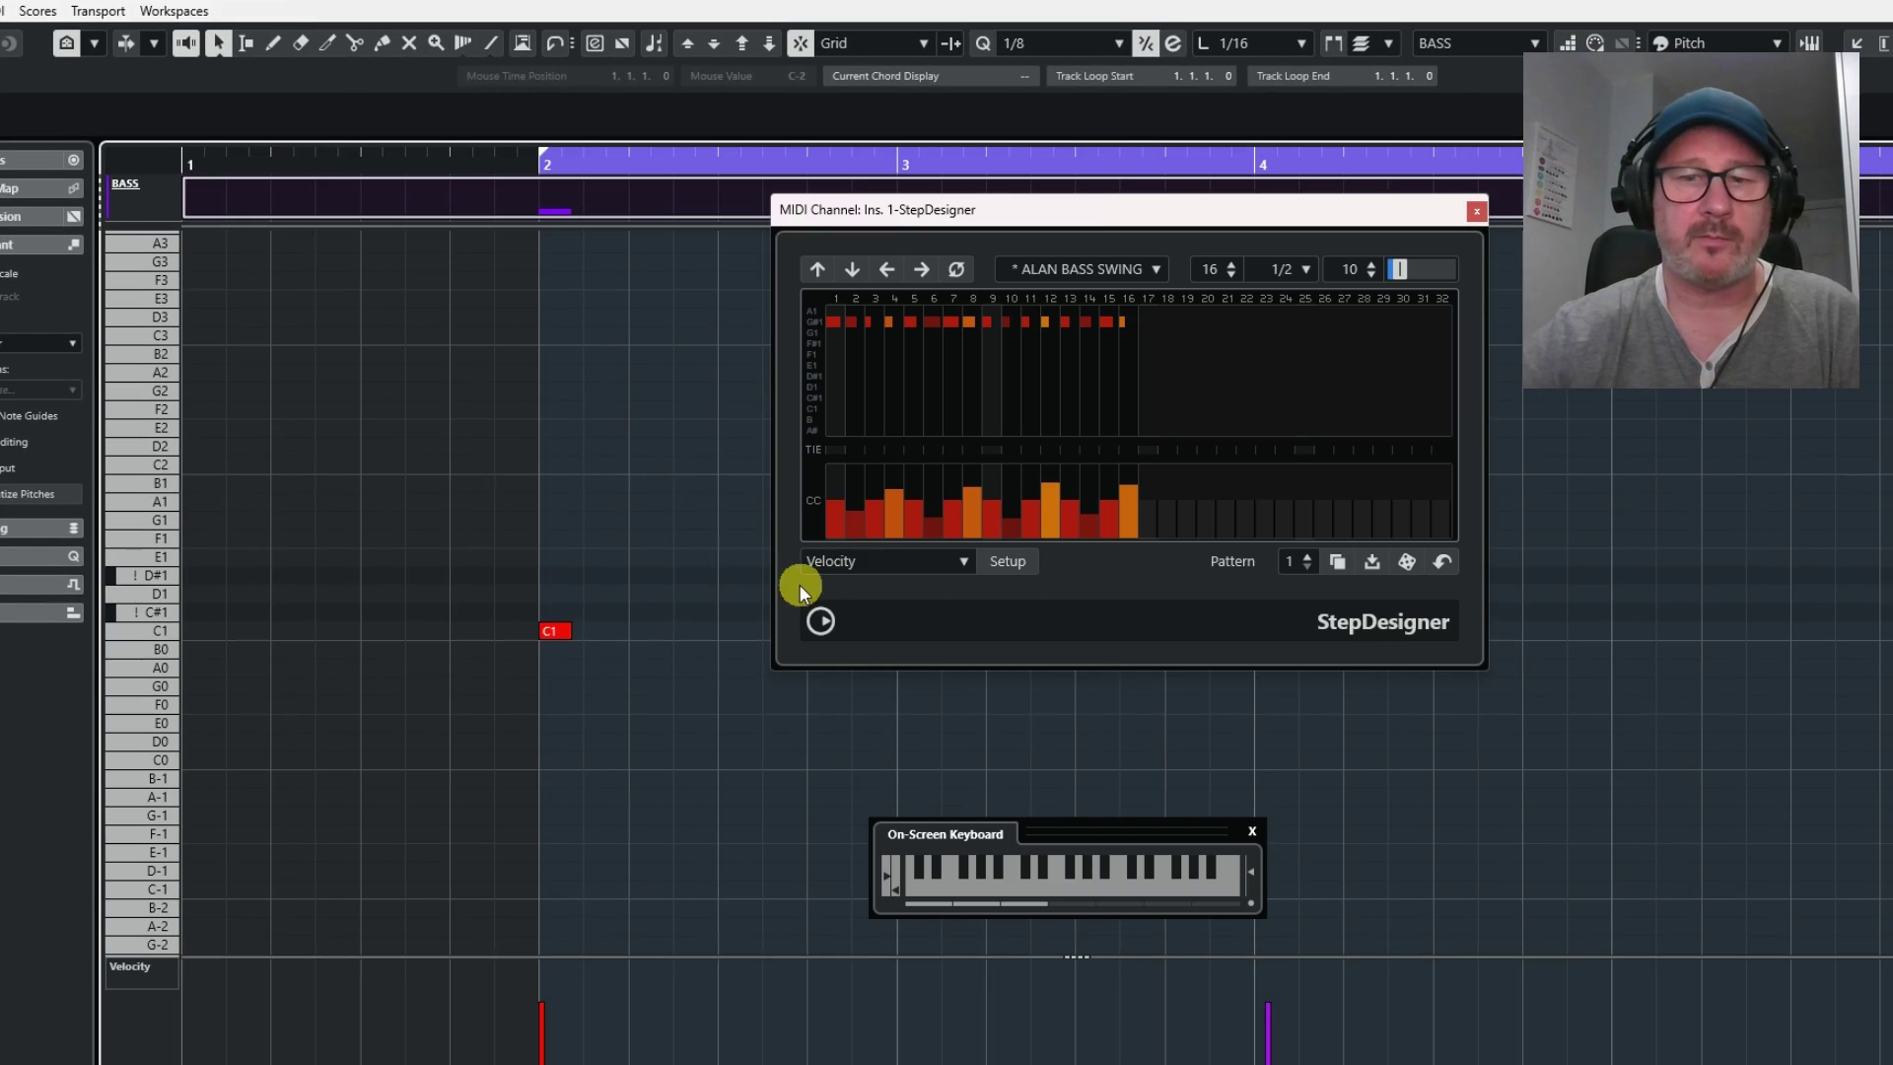
pyautogui.moveTo(1166, 203); pyautogui.dragTo(1025, 0)
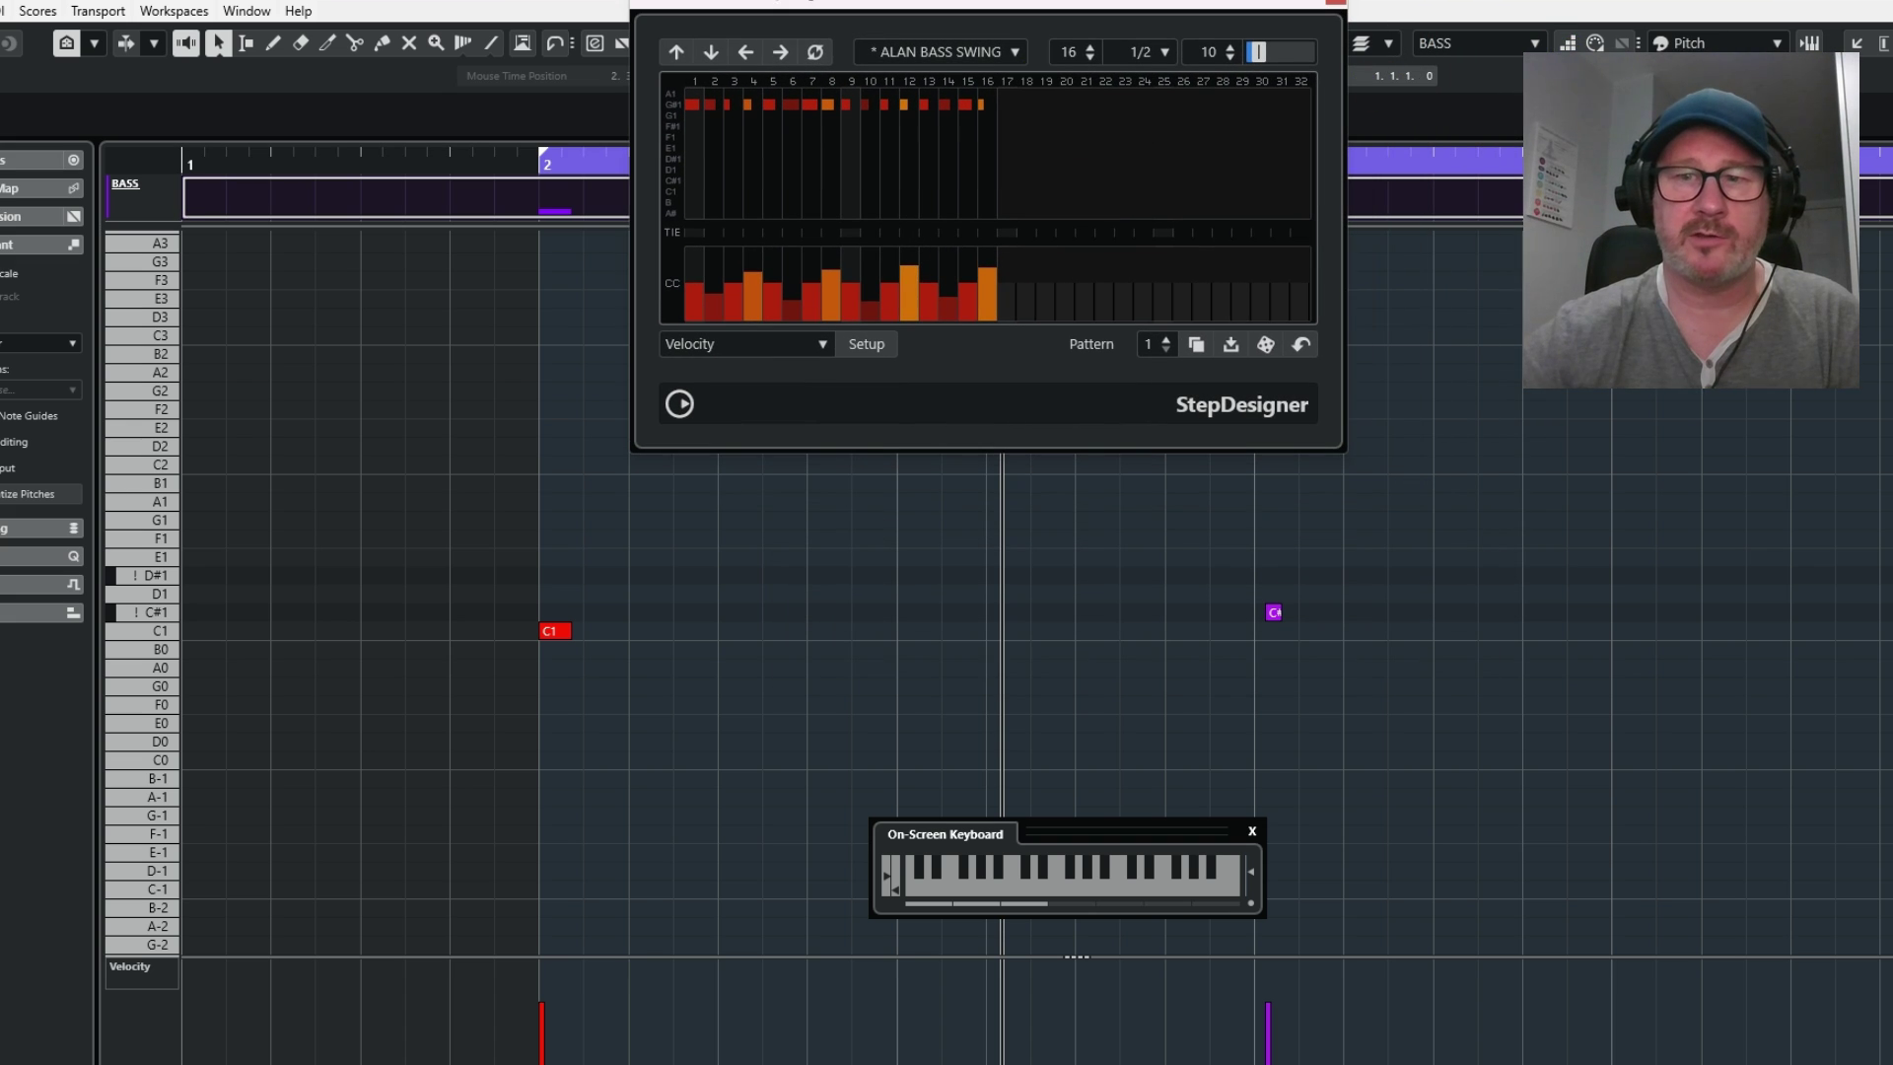
# - Align the C#1, D1 and D#1 trigger notes with the starts of bars 4, 6 and 8, and close the separate editor
pyautogui.press('g')
pyautogui.press('g')
pyautogui.press('g')
pyautogui.press('g')
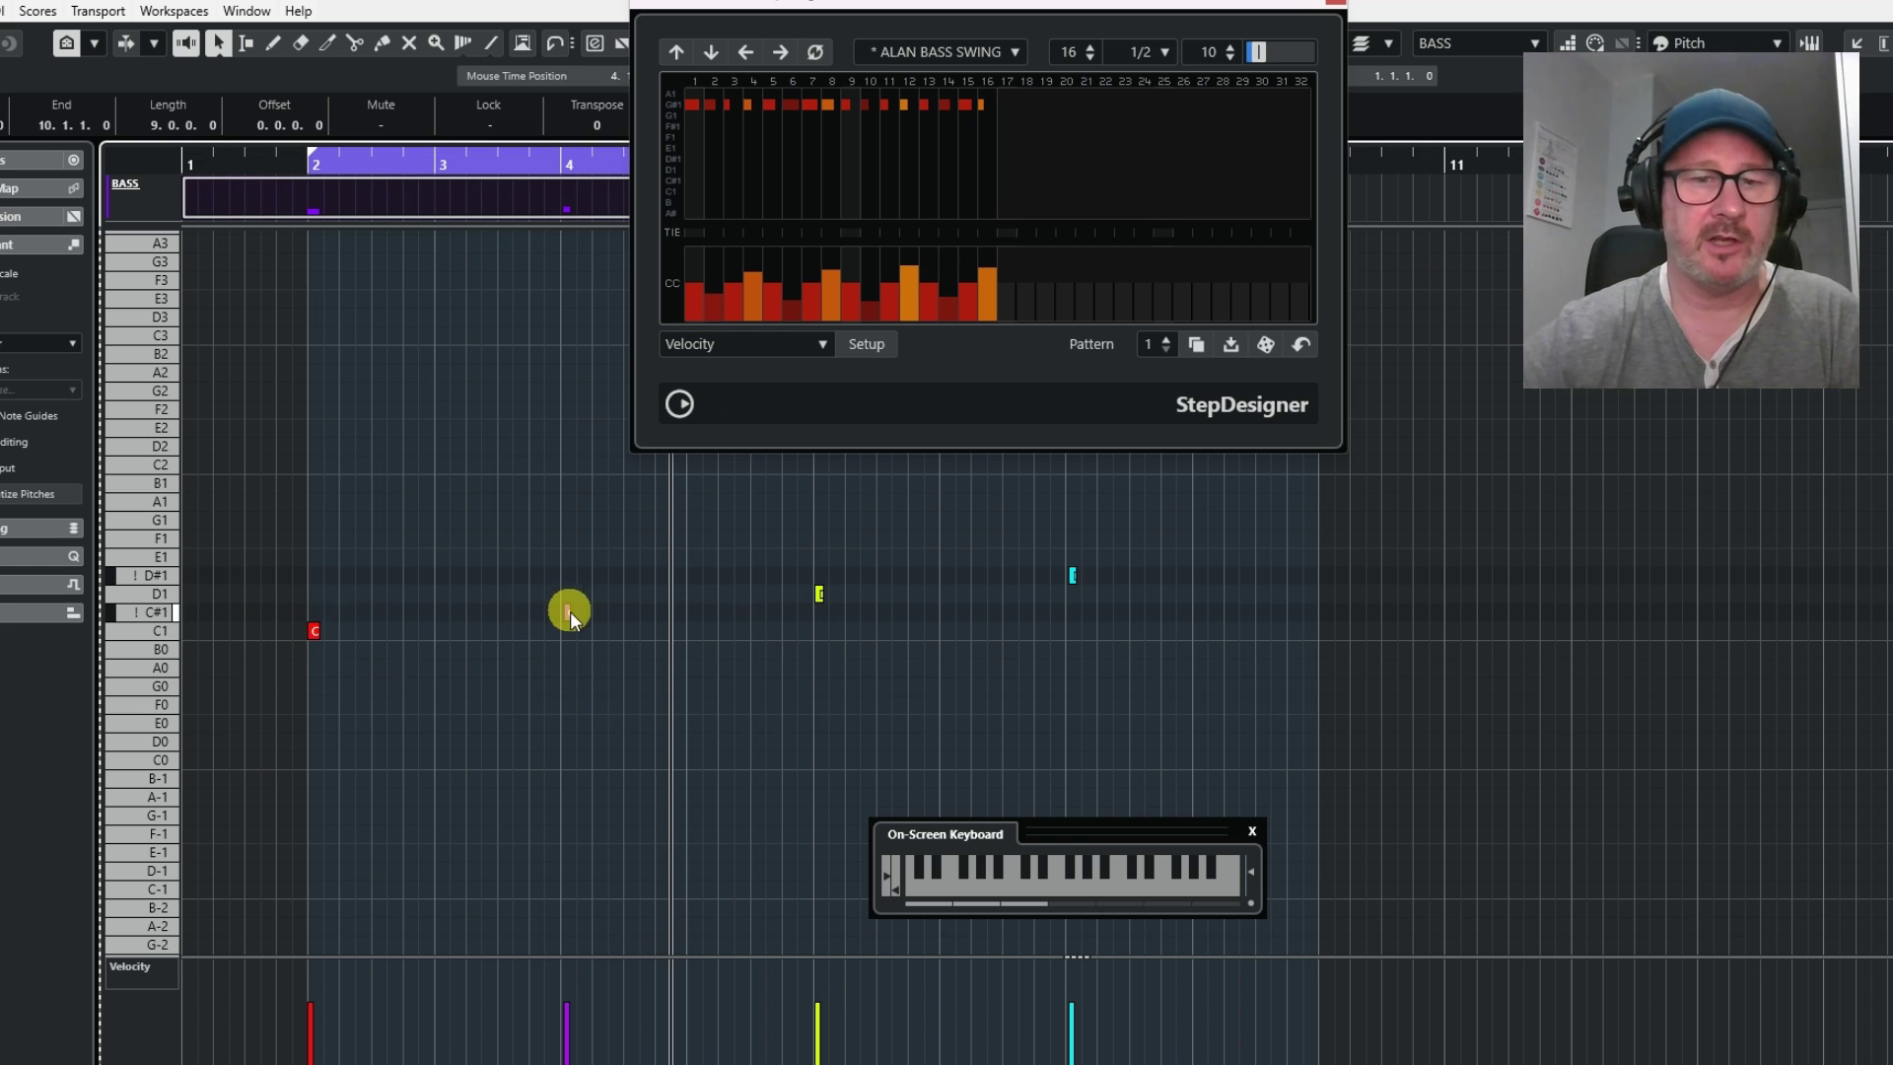
pyautogui.click(591, 170)
pyautogui.press('h')
pyautogui.press('h')
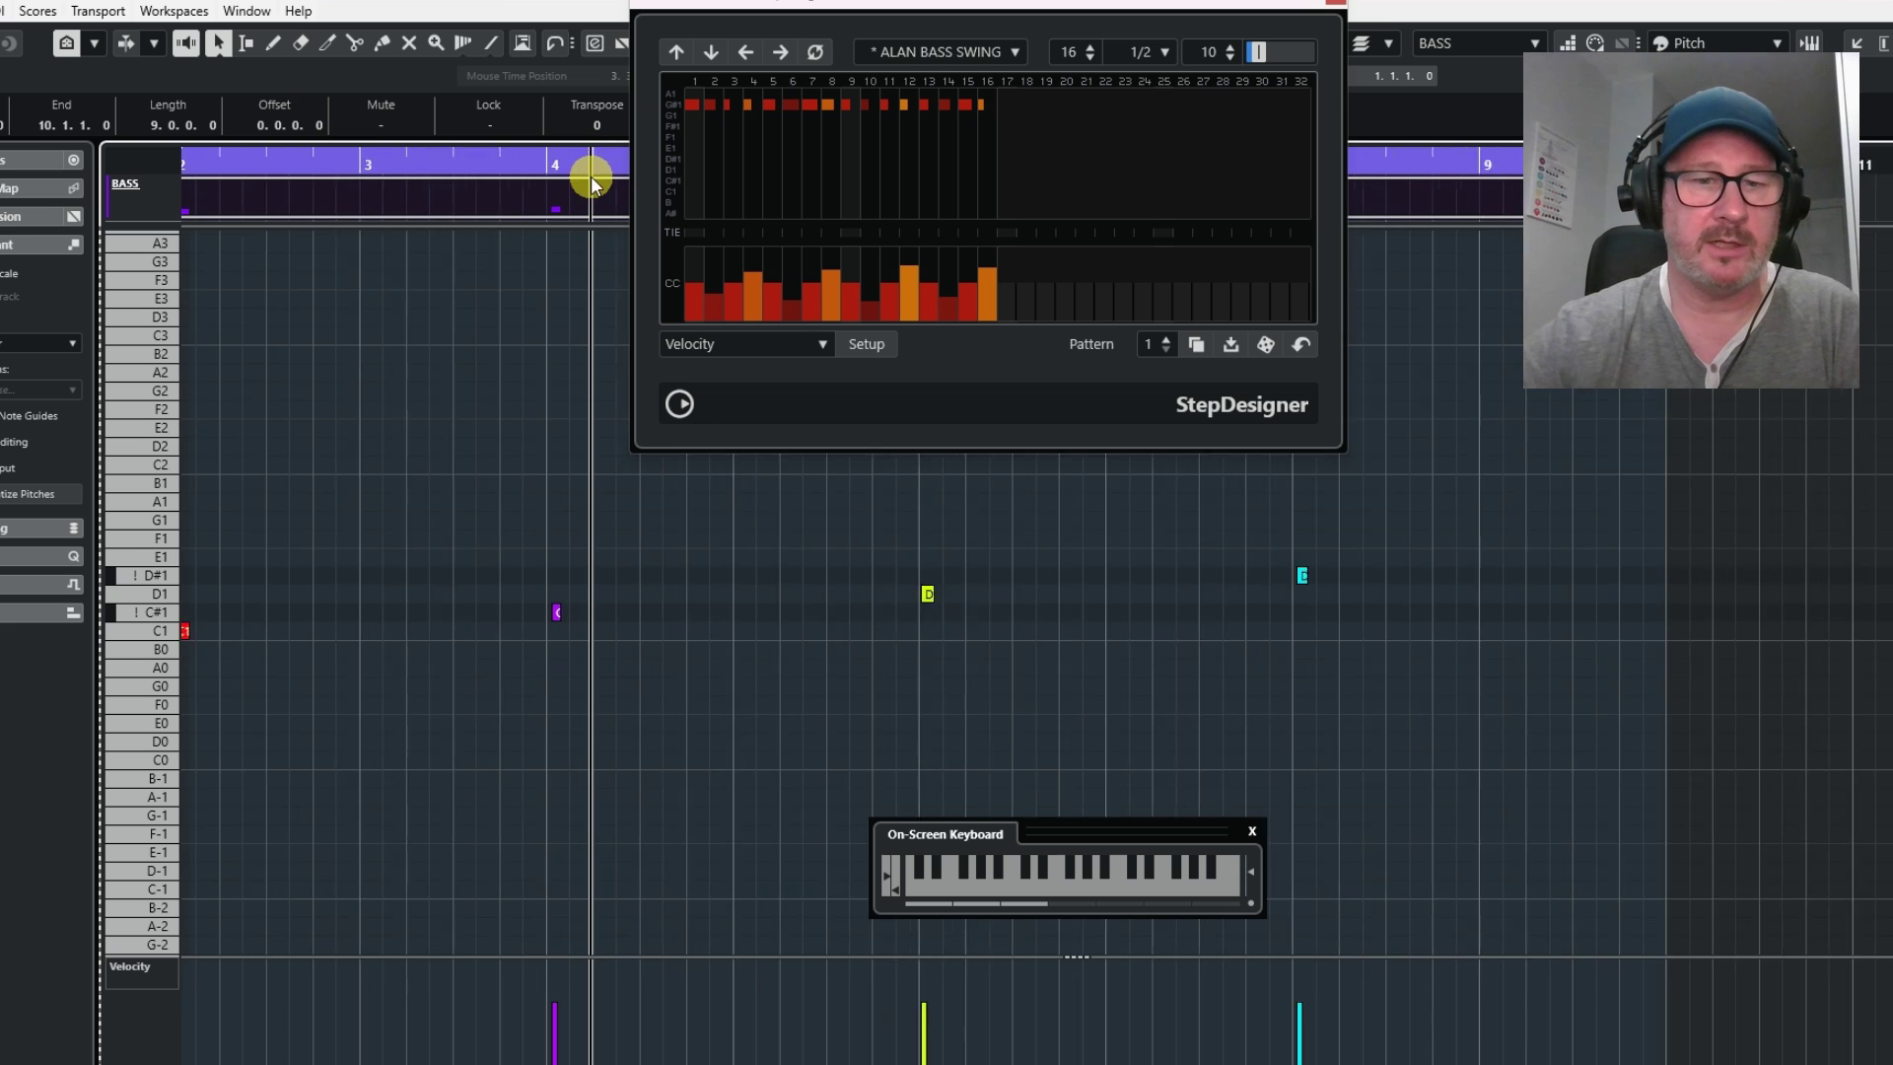
pyautogui.moveTo(543, 614); pyautogui.dragTo(538, 613)
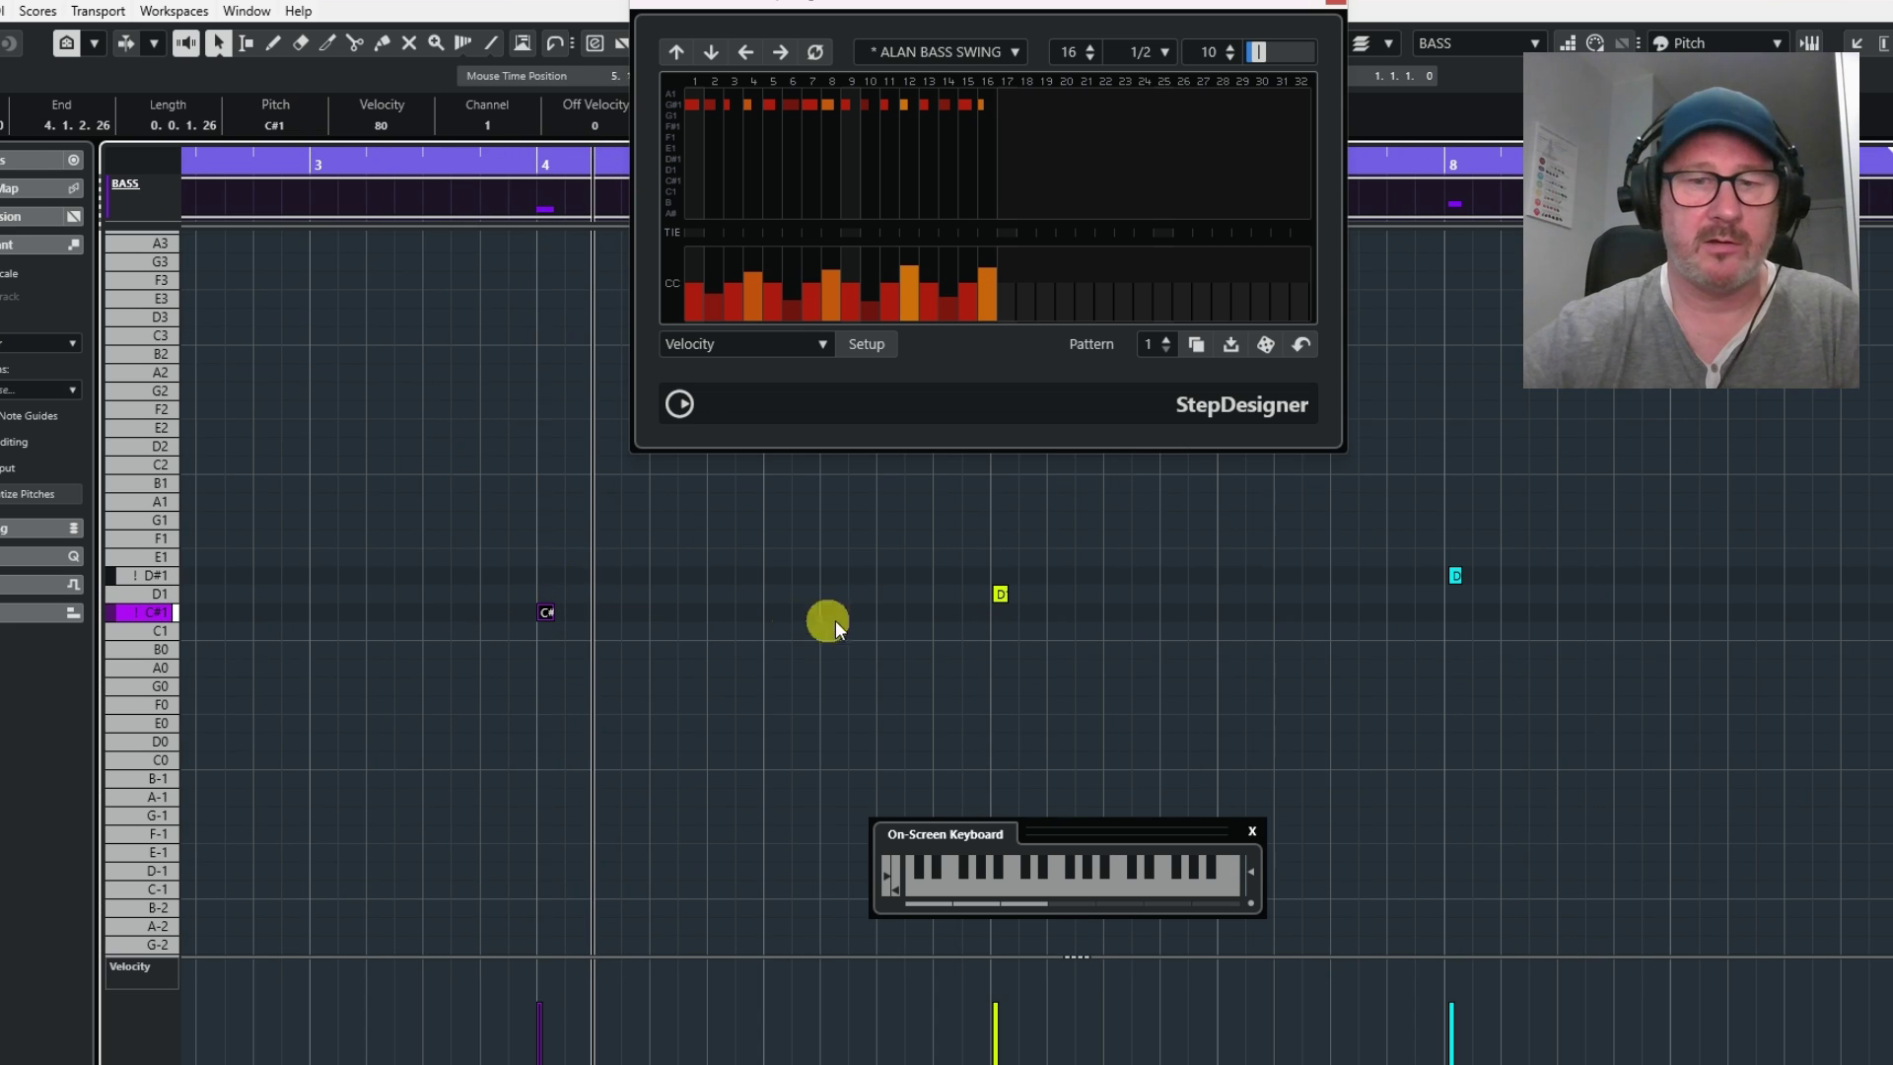
pyautogui.click(999, 596)
pyautogui.moveTo(1459, 570); pyautogui.dragTo(1447, 580)
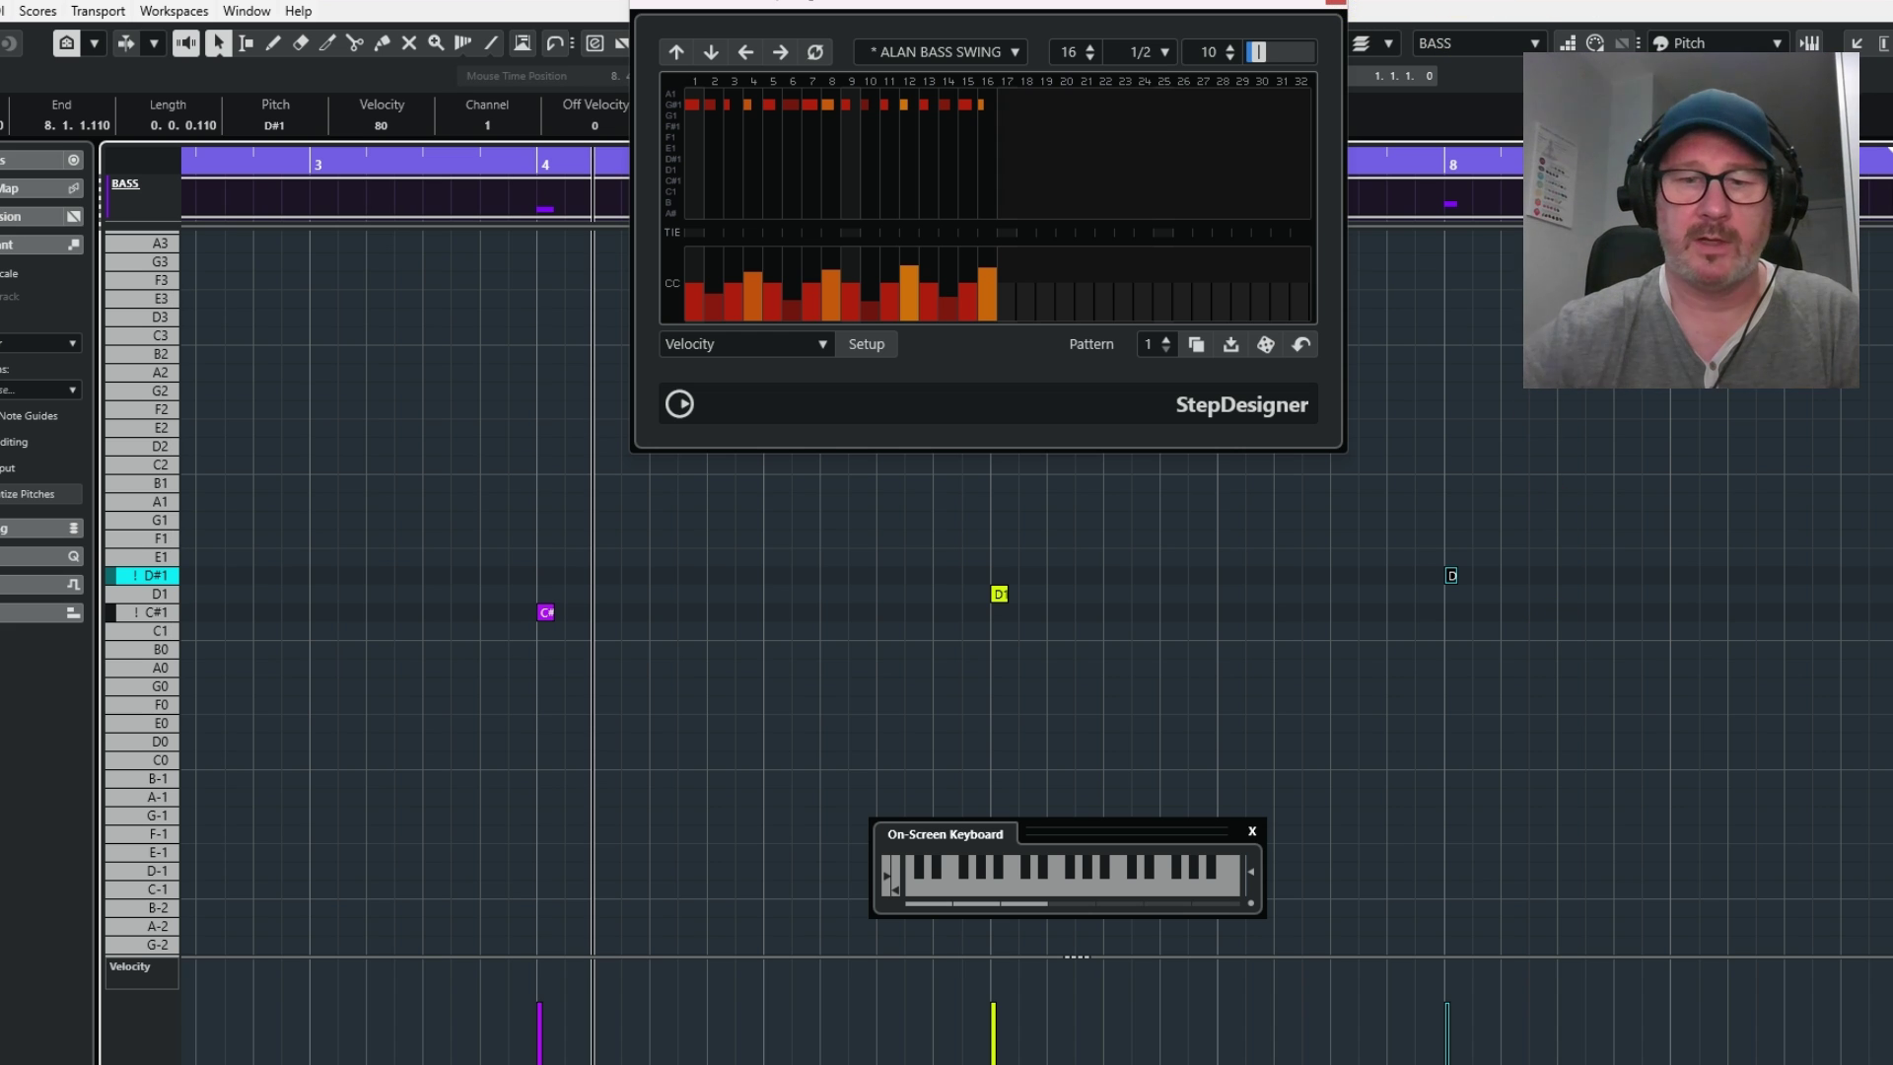
pyautogui.hotkey('ctrl', 'w')
pyautogui.moveTo(919, 5); pyautogui.dragTo(1108, 464)
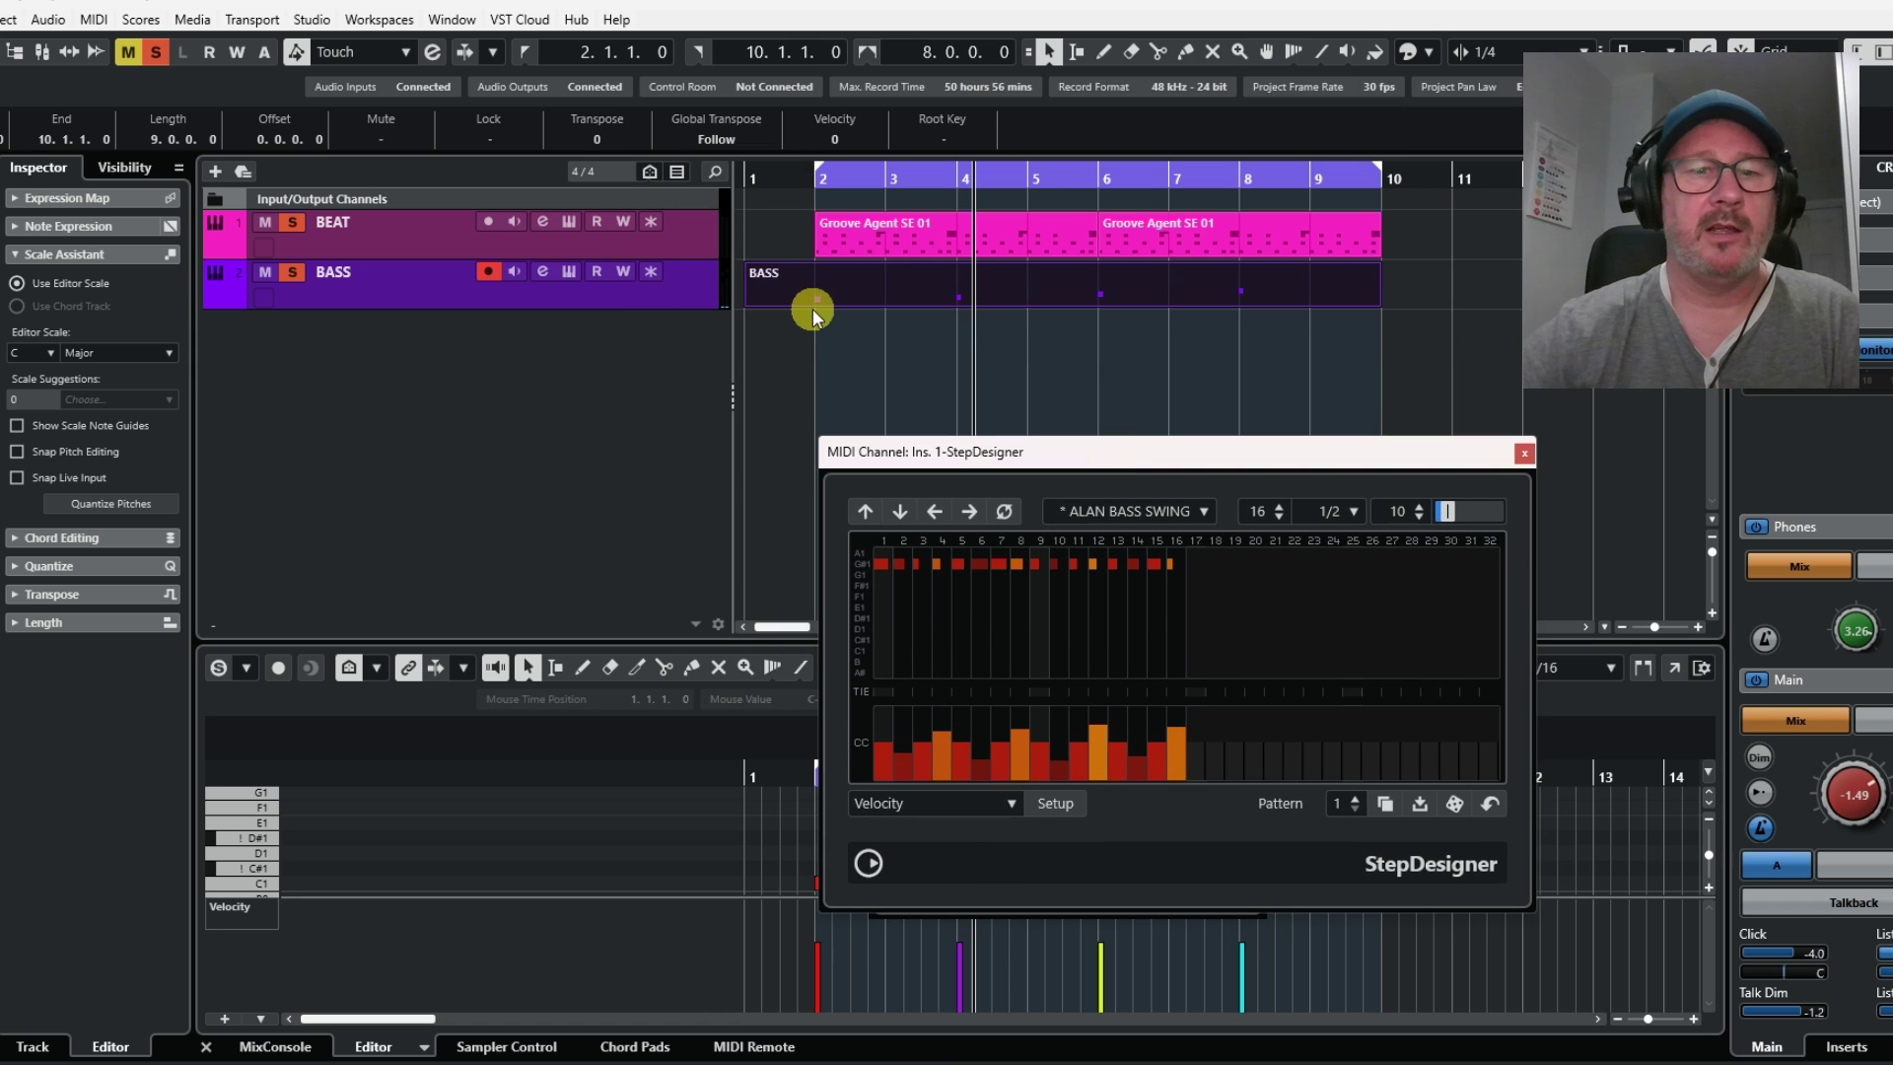
# - Look through the StepDesigner preset list without loading one, and reverse the step order of pattern 1
pyautogui.click(1208, 273)
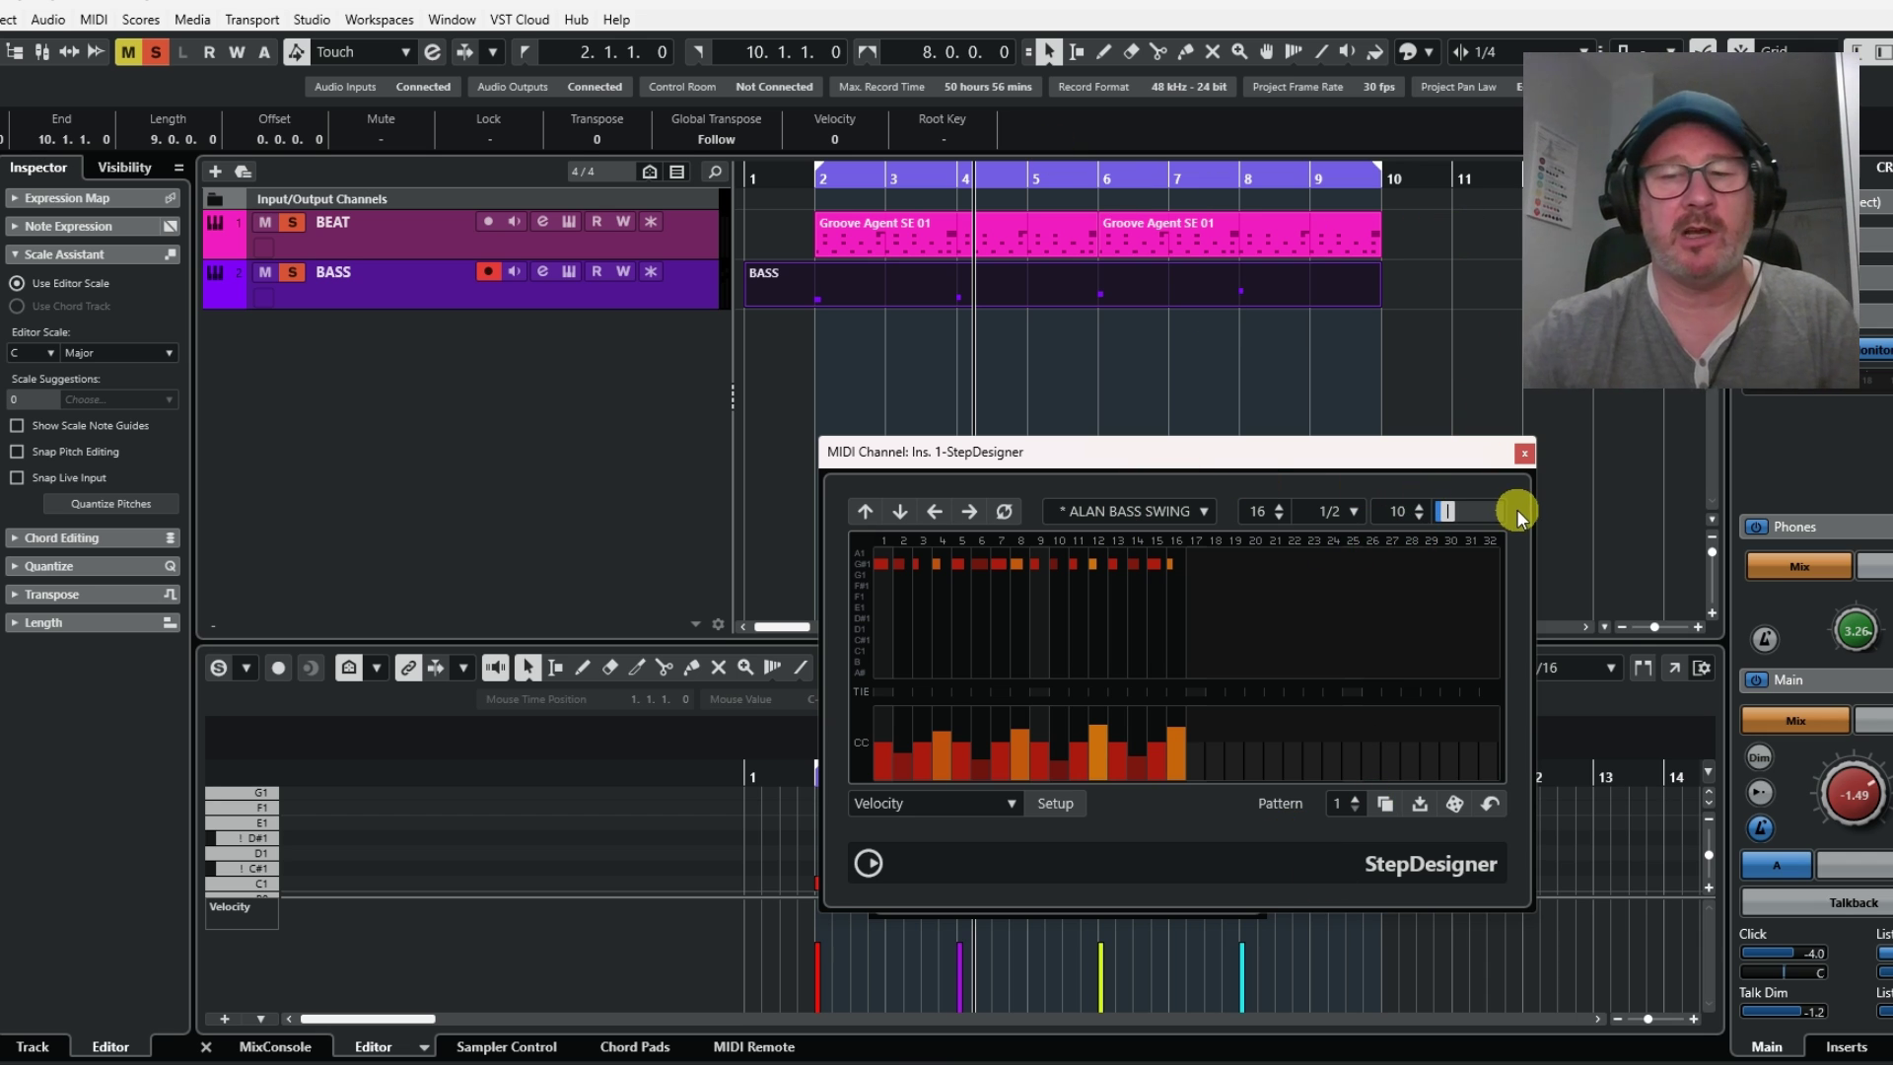
pyautogui.click(1186, 511)
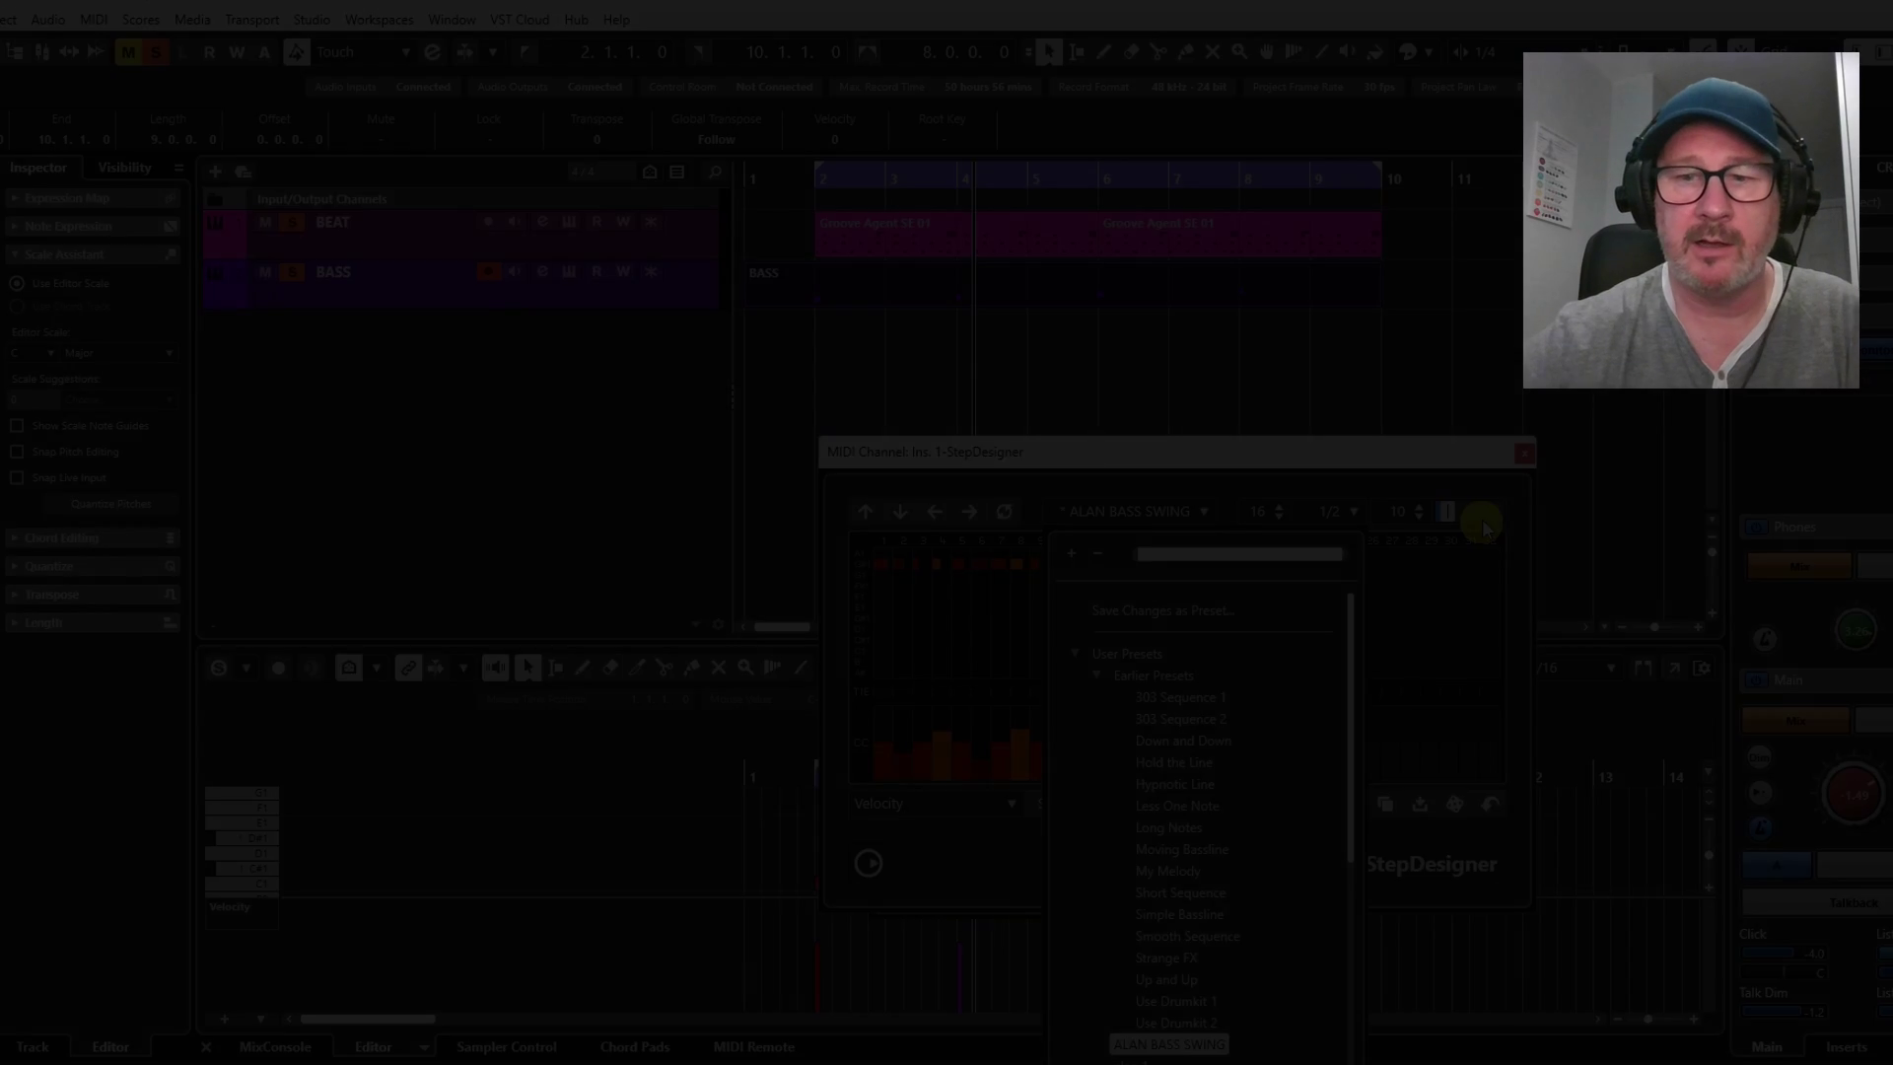
pyautogui.click(1482, 518)
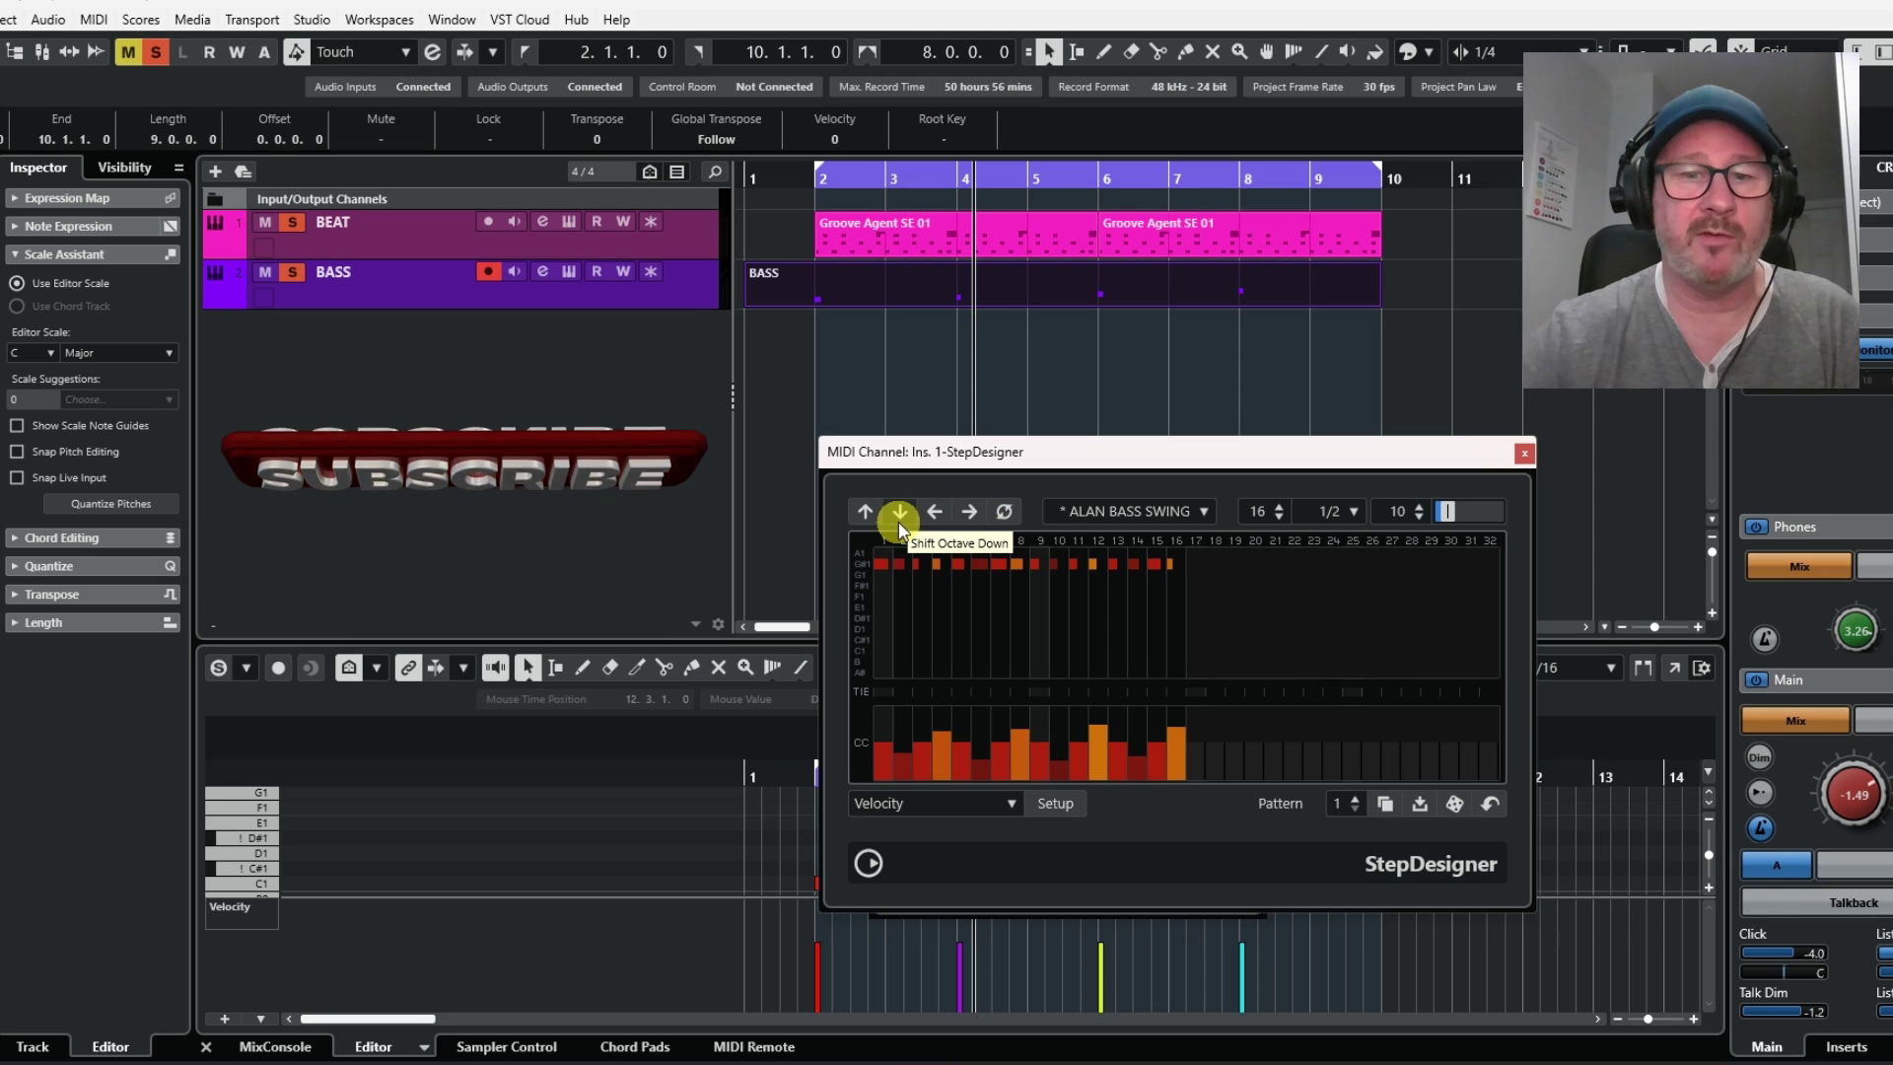
pyautogui.click(1009, 512)
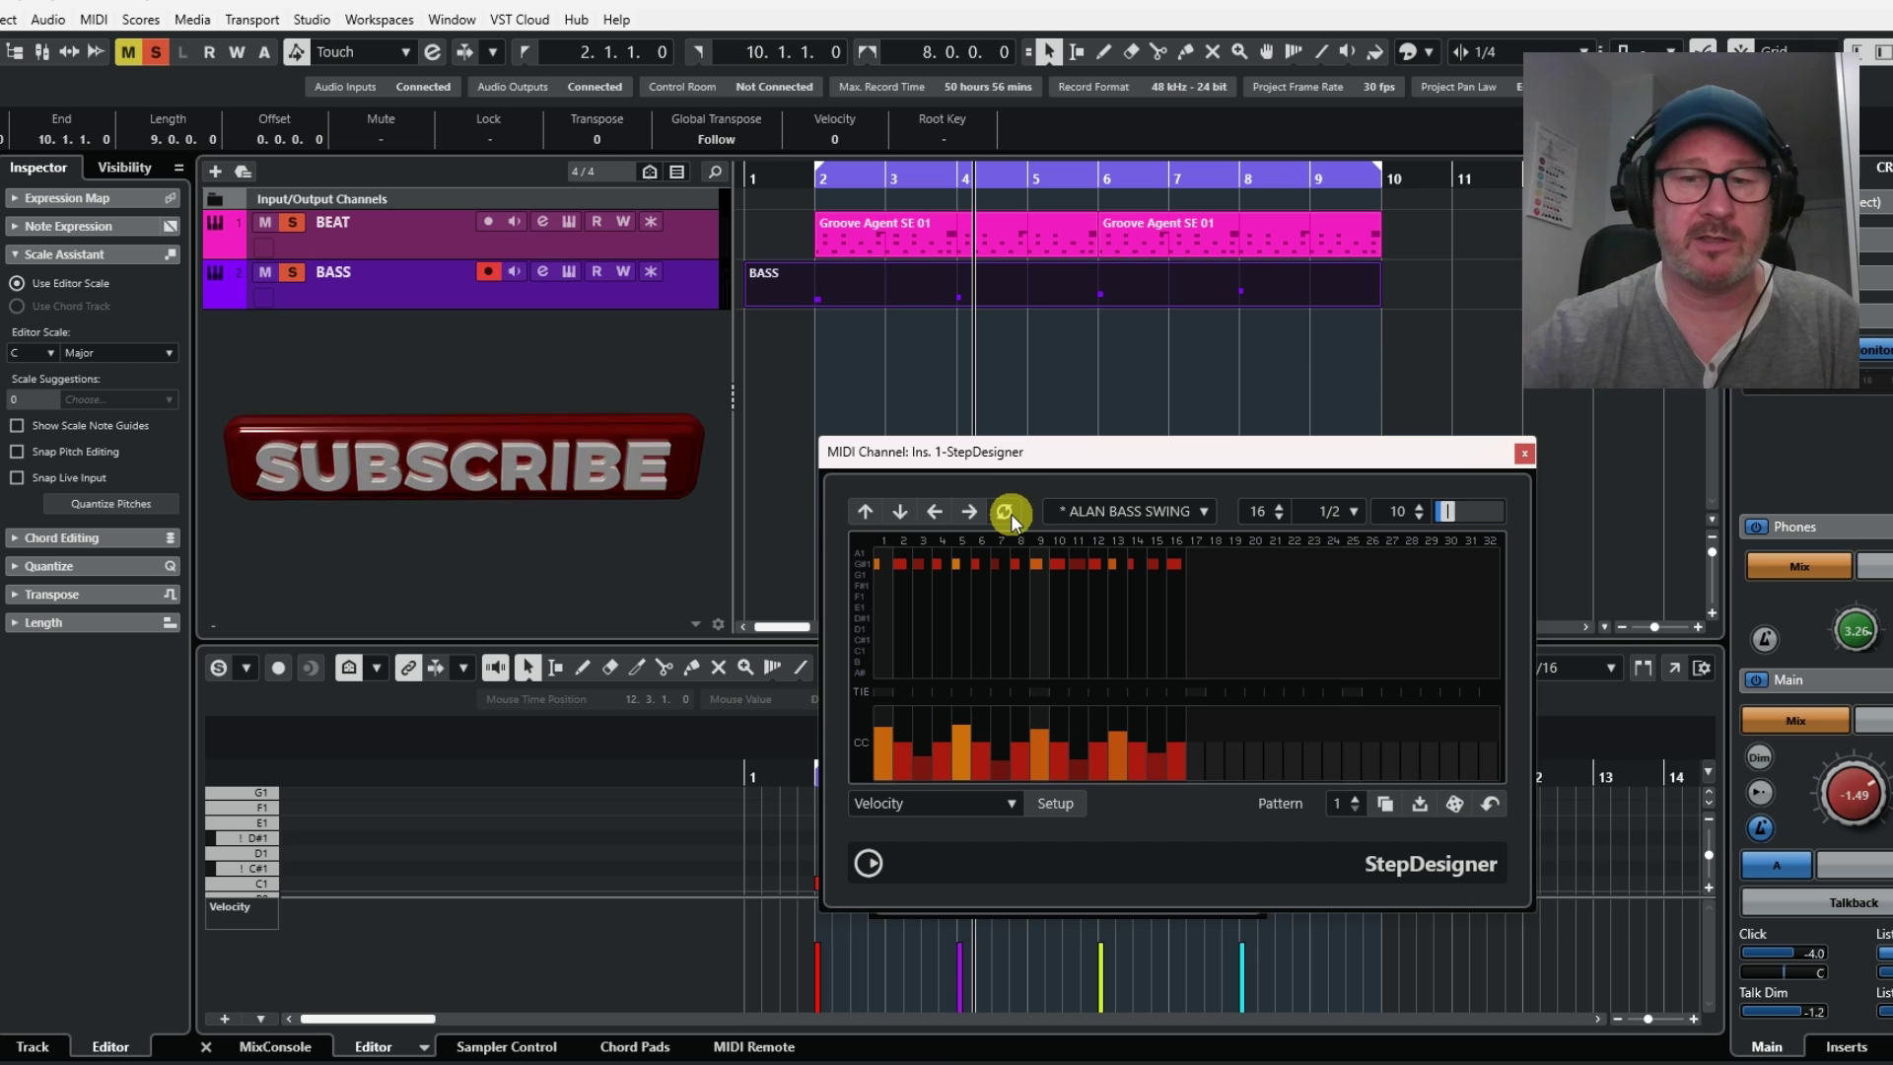
pyautogui.click(1523, 452)
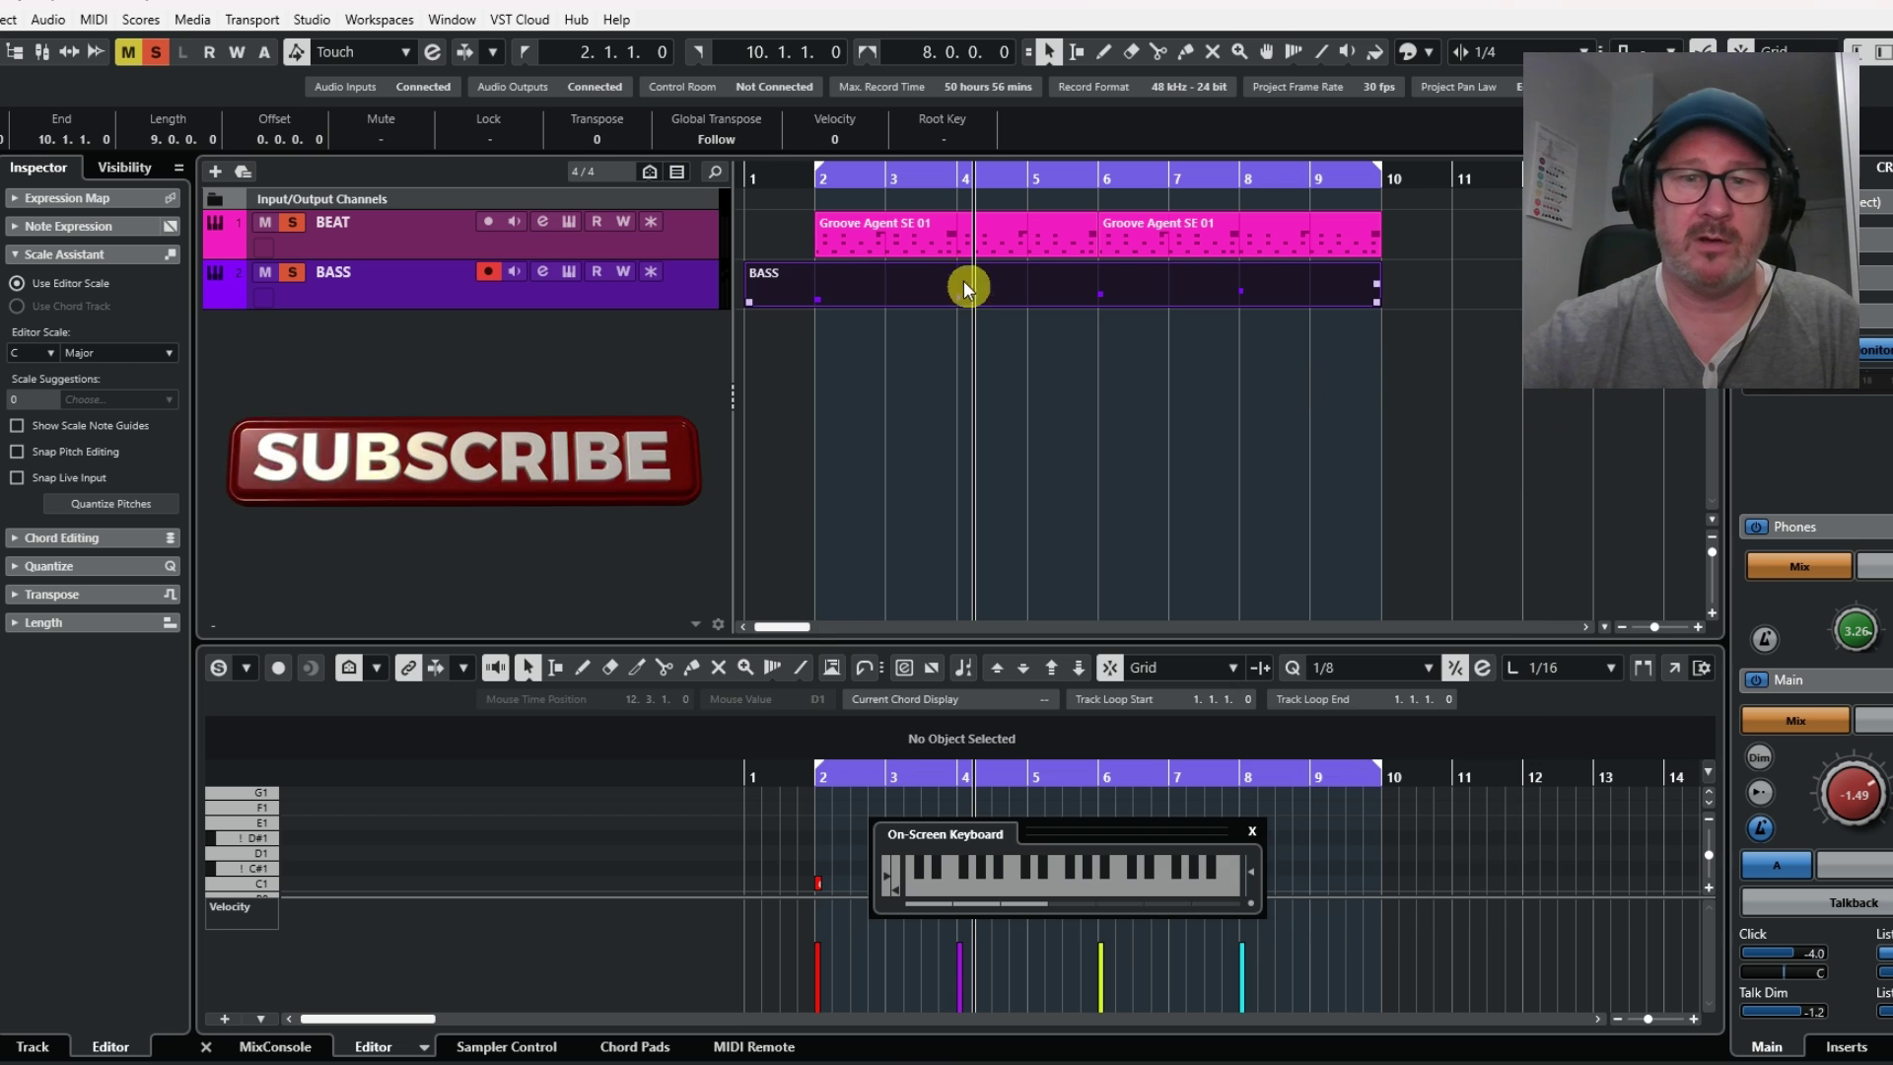
# - Play the loop from bar 2 and reopen StepDesigner on the BASS track to watch the recorded notes switch patterns
pyautogui.click(806, 174)
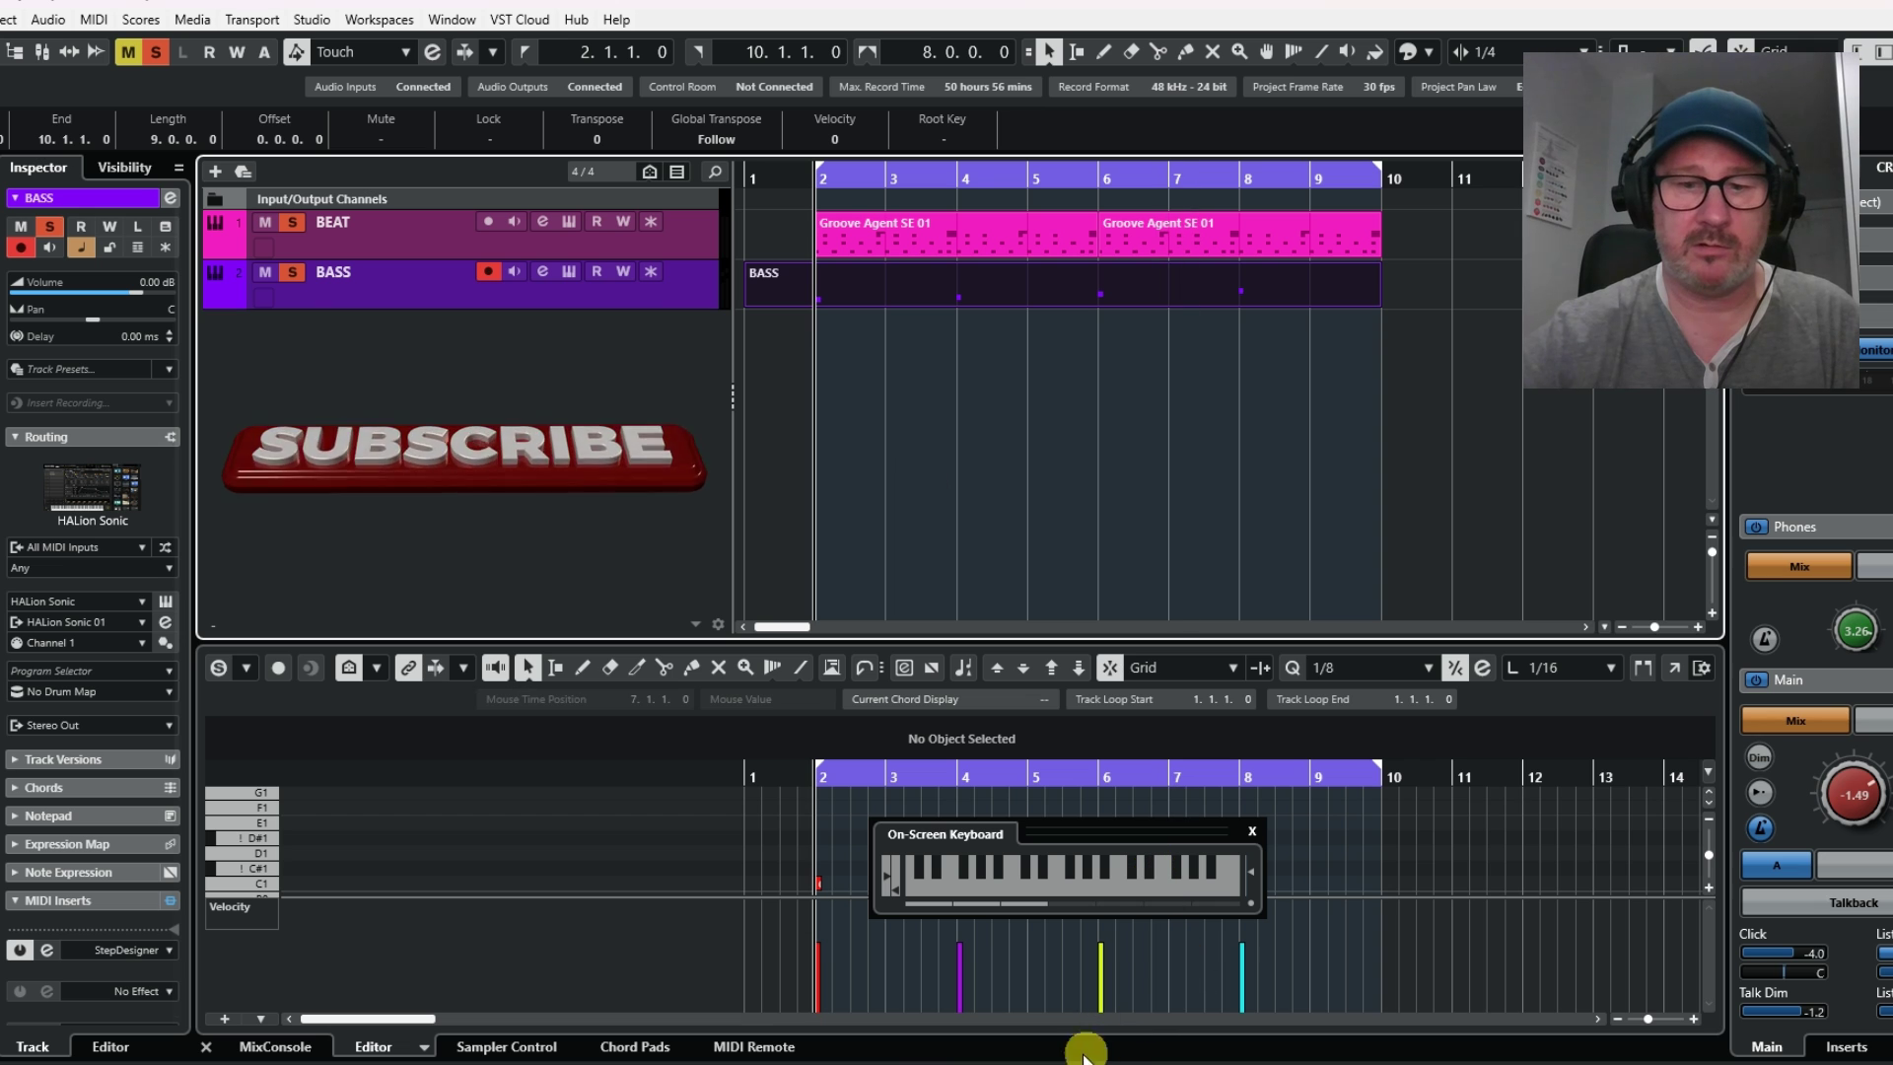
pyautogui.press('space')
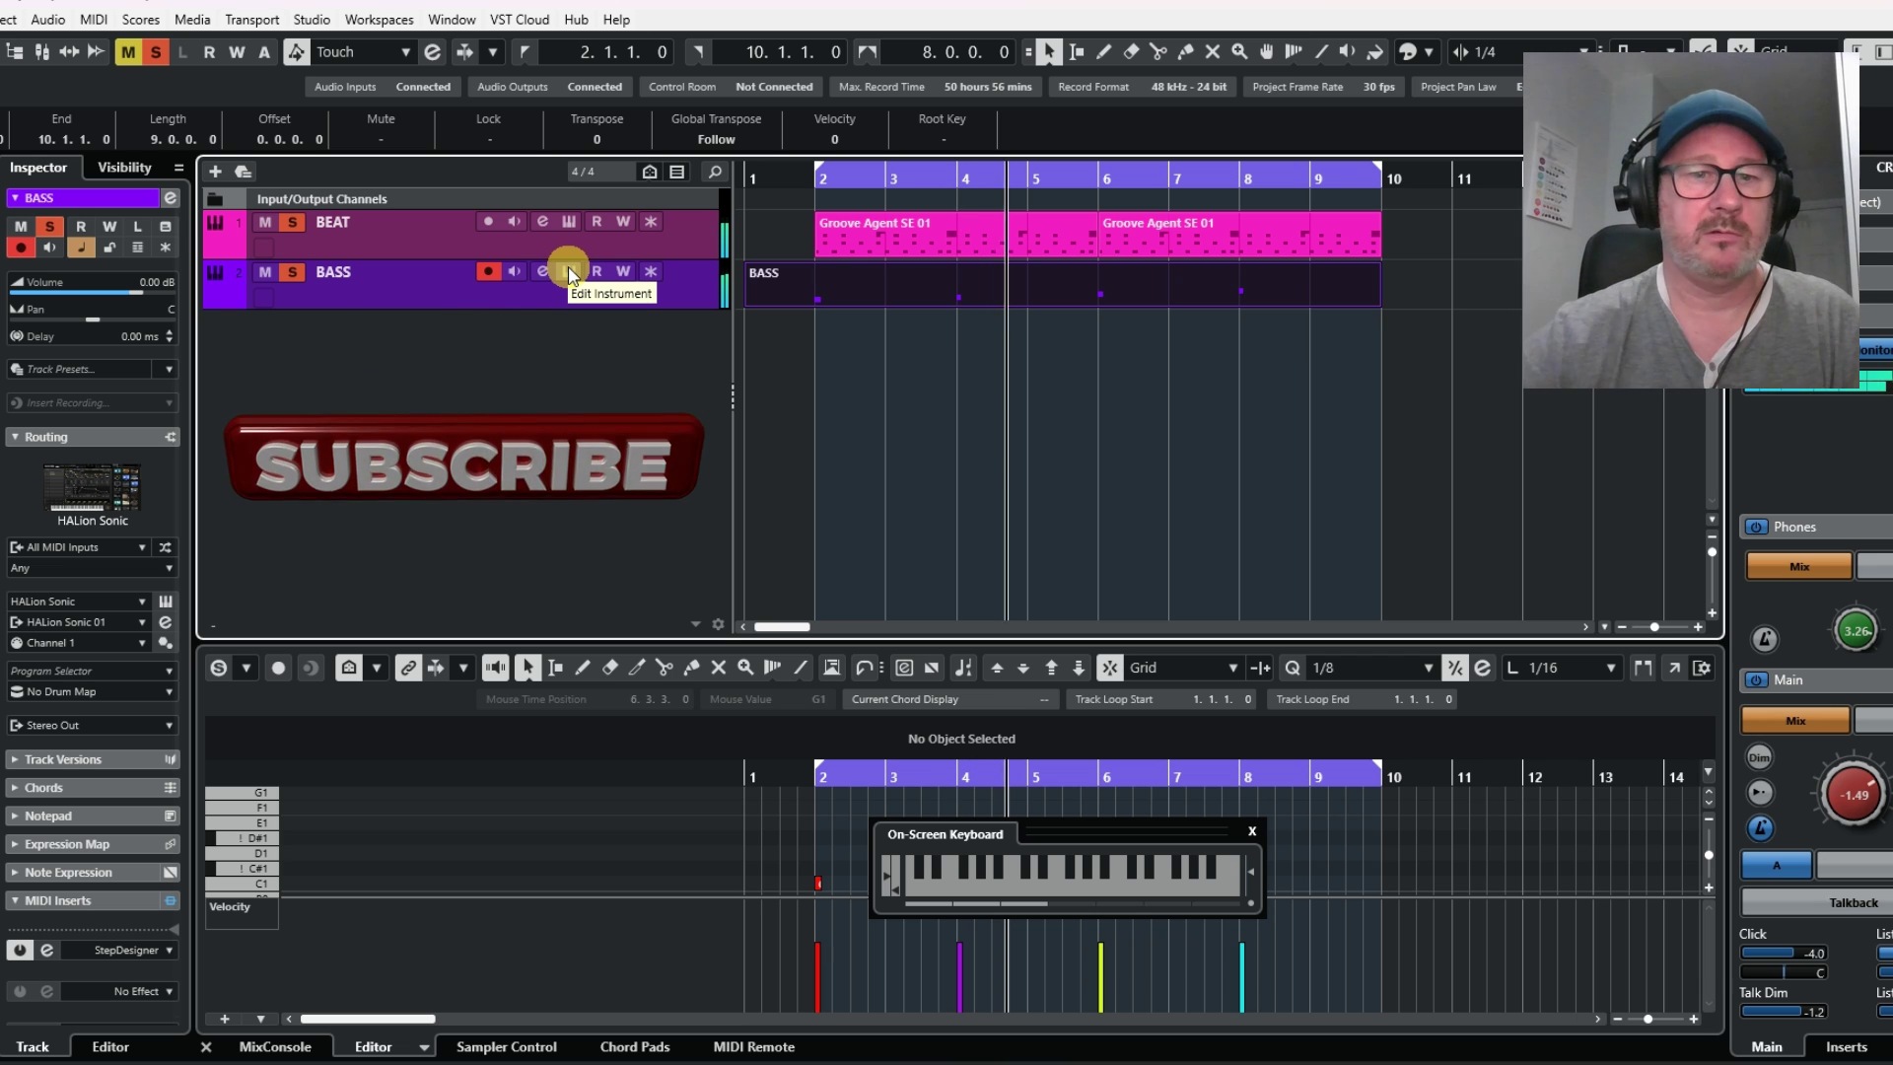
pyautogui.click(47, 950)
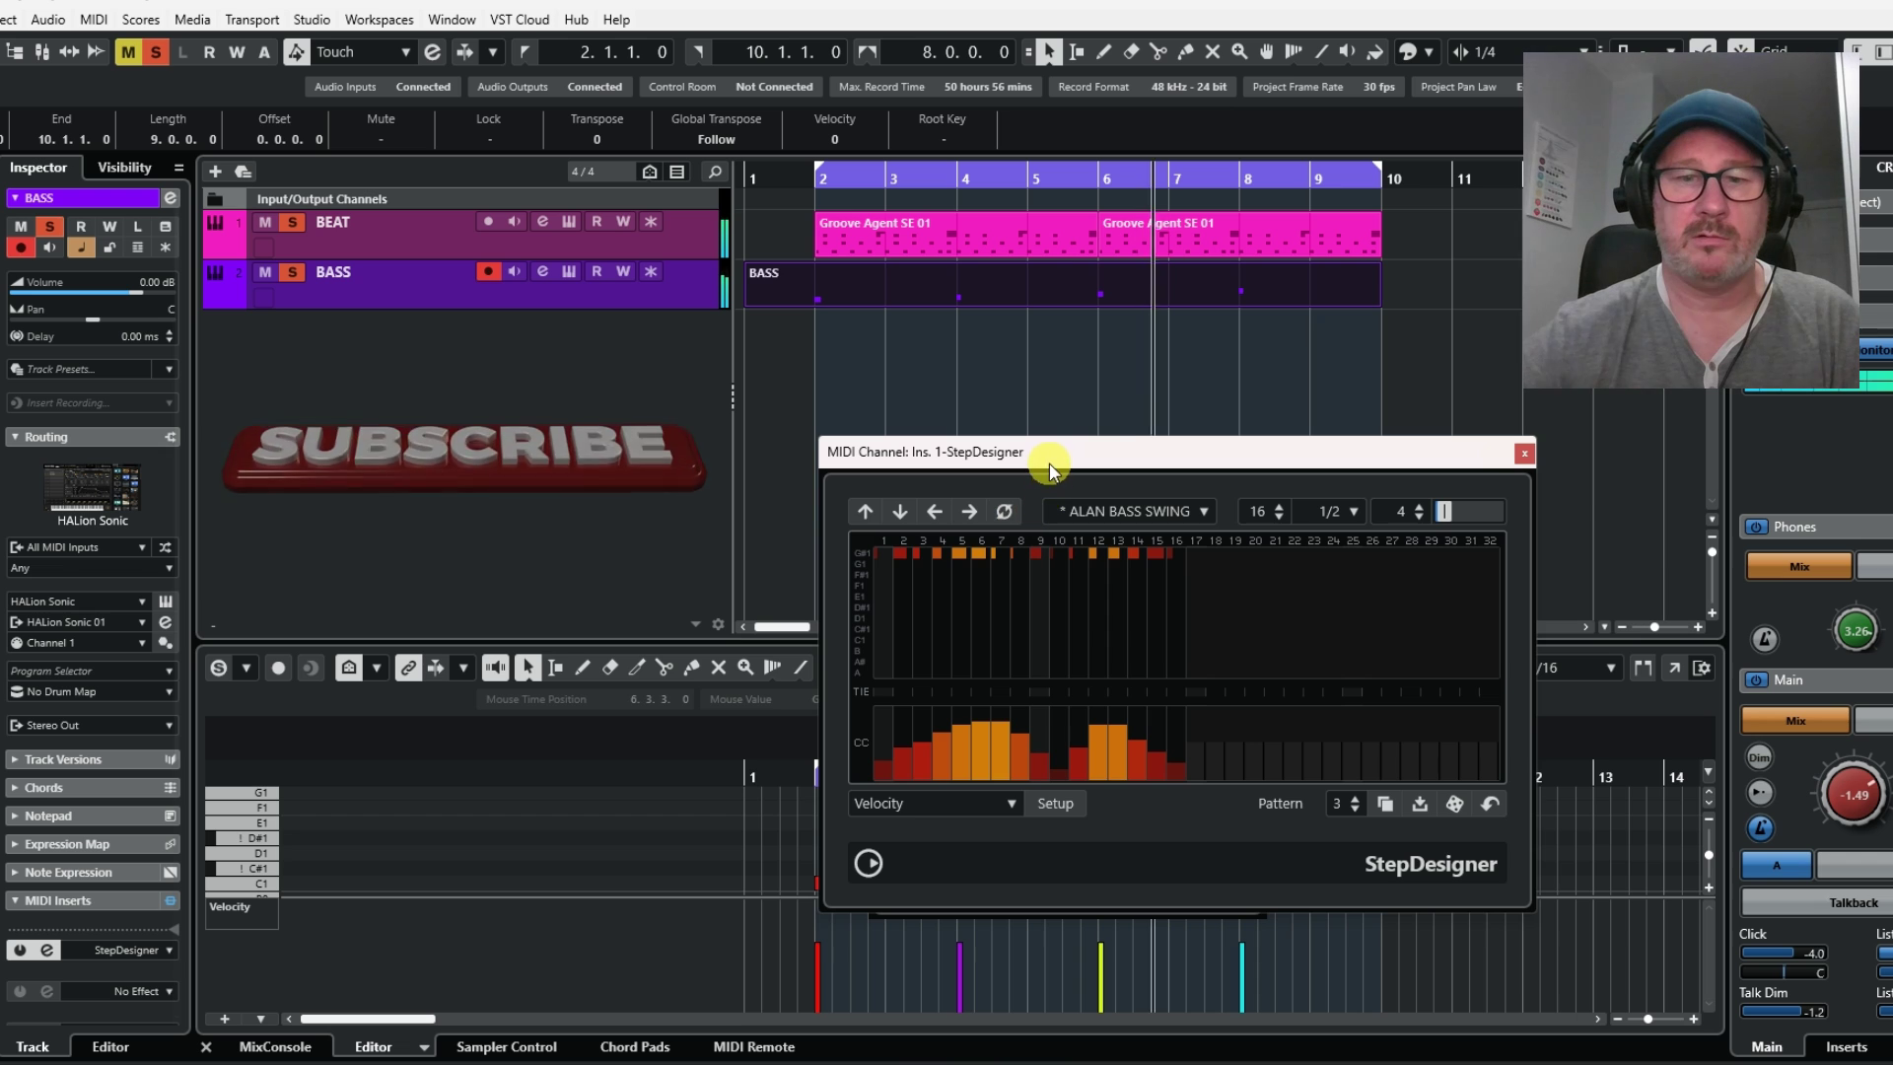
pyautogui.moveTo(1048, 460); pyautogui.dragTo(822, 338)
pyautogui.press('3')
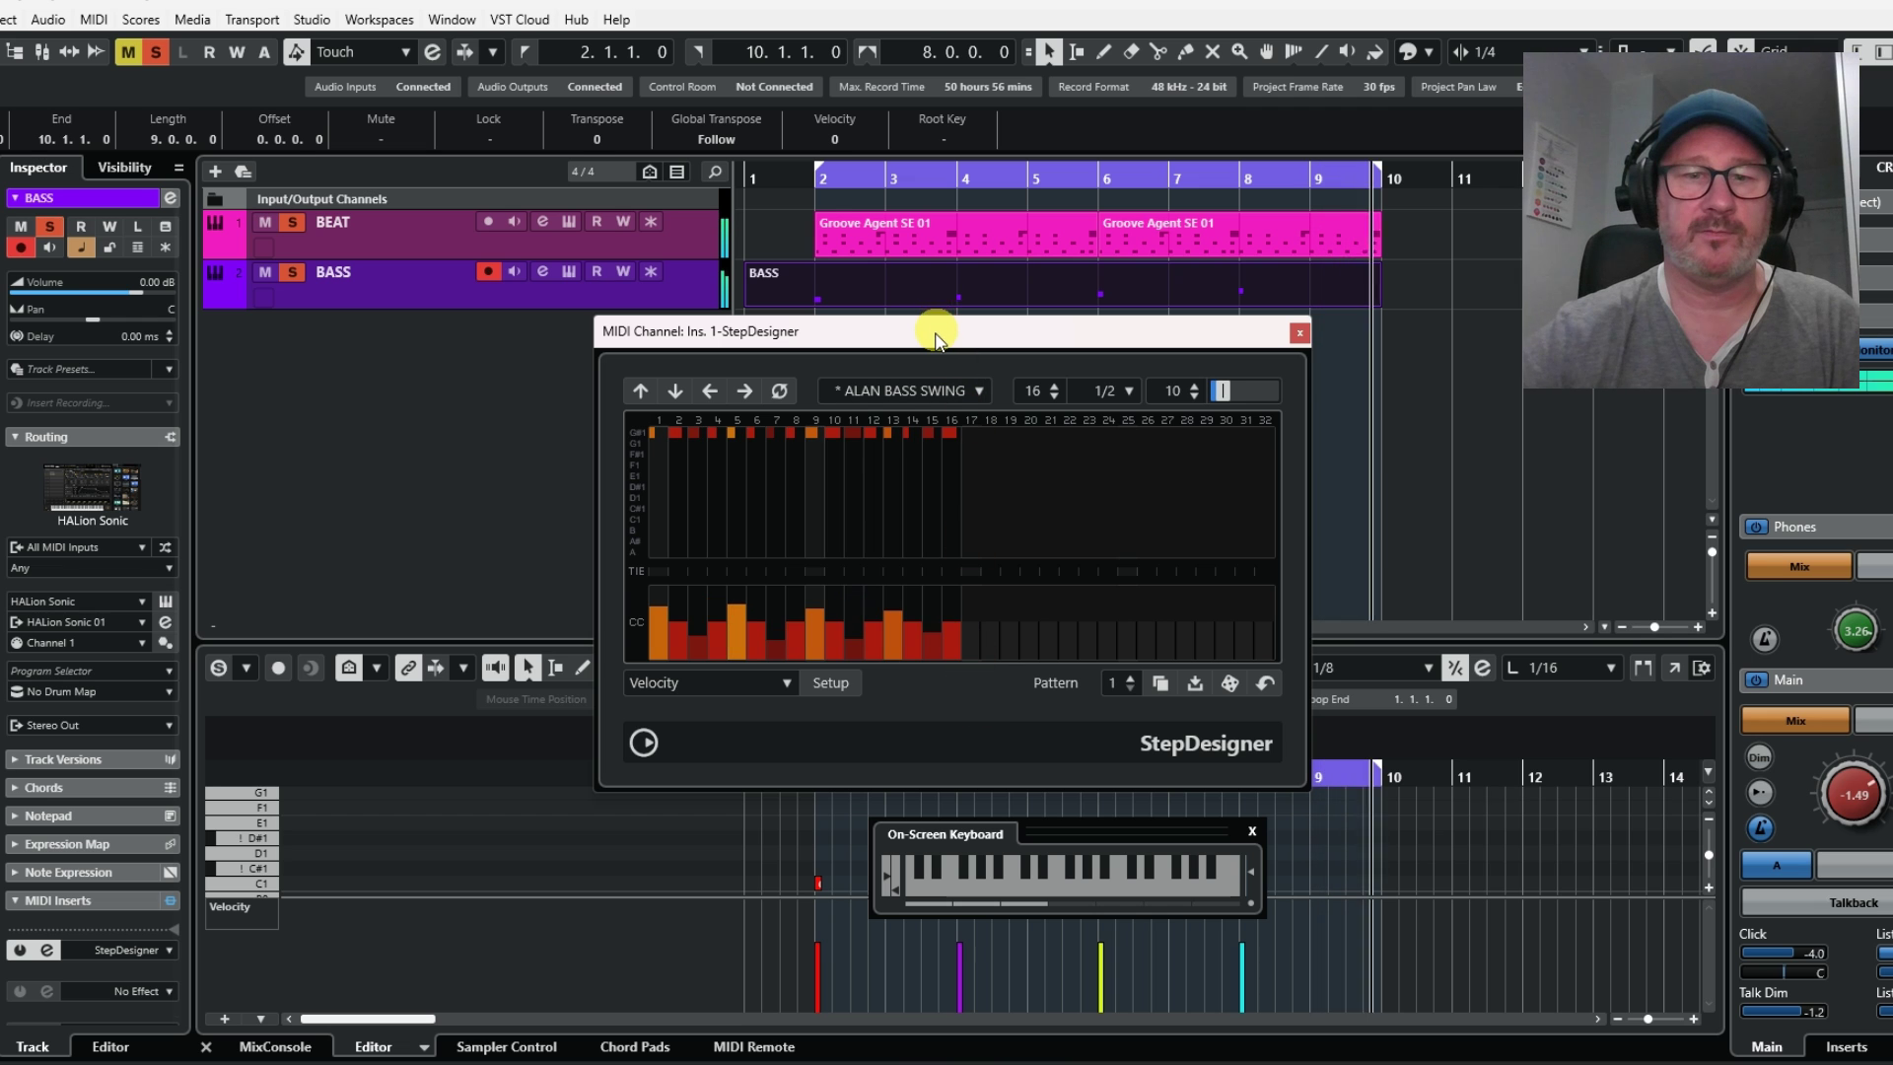
pyautogui.moveTo(941, 328); pyautogui.dragTo(1594, 230)
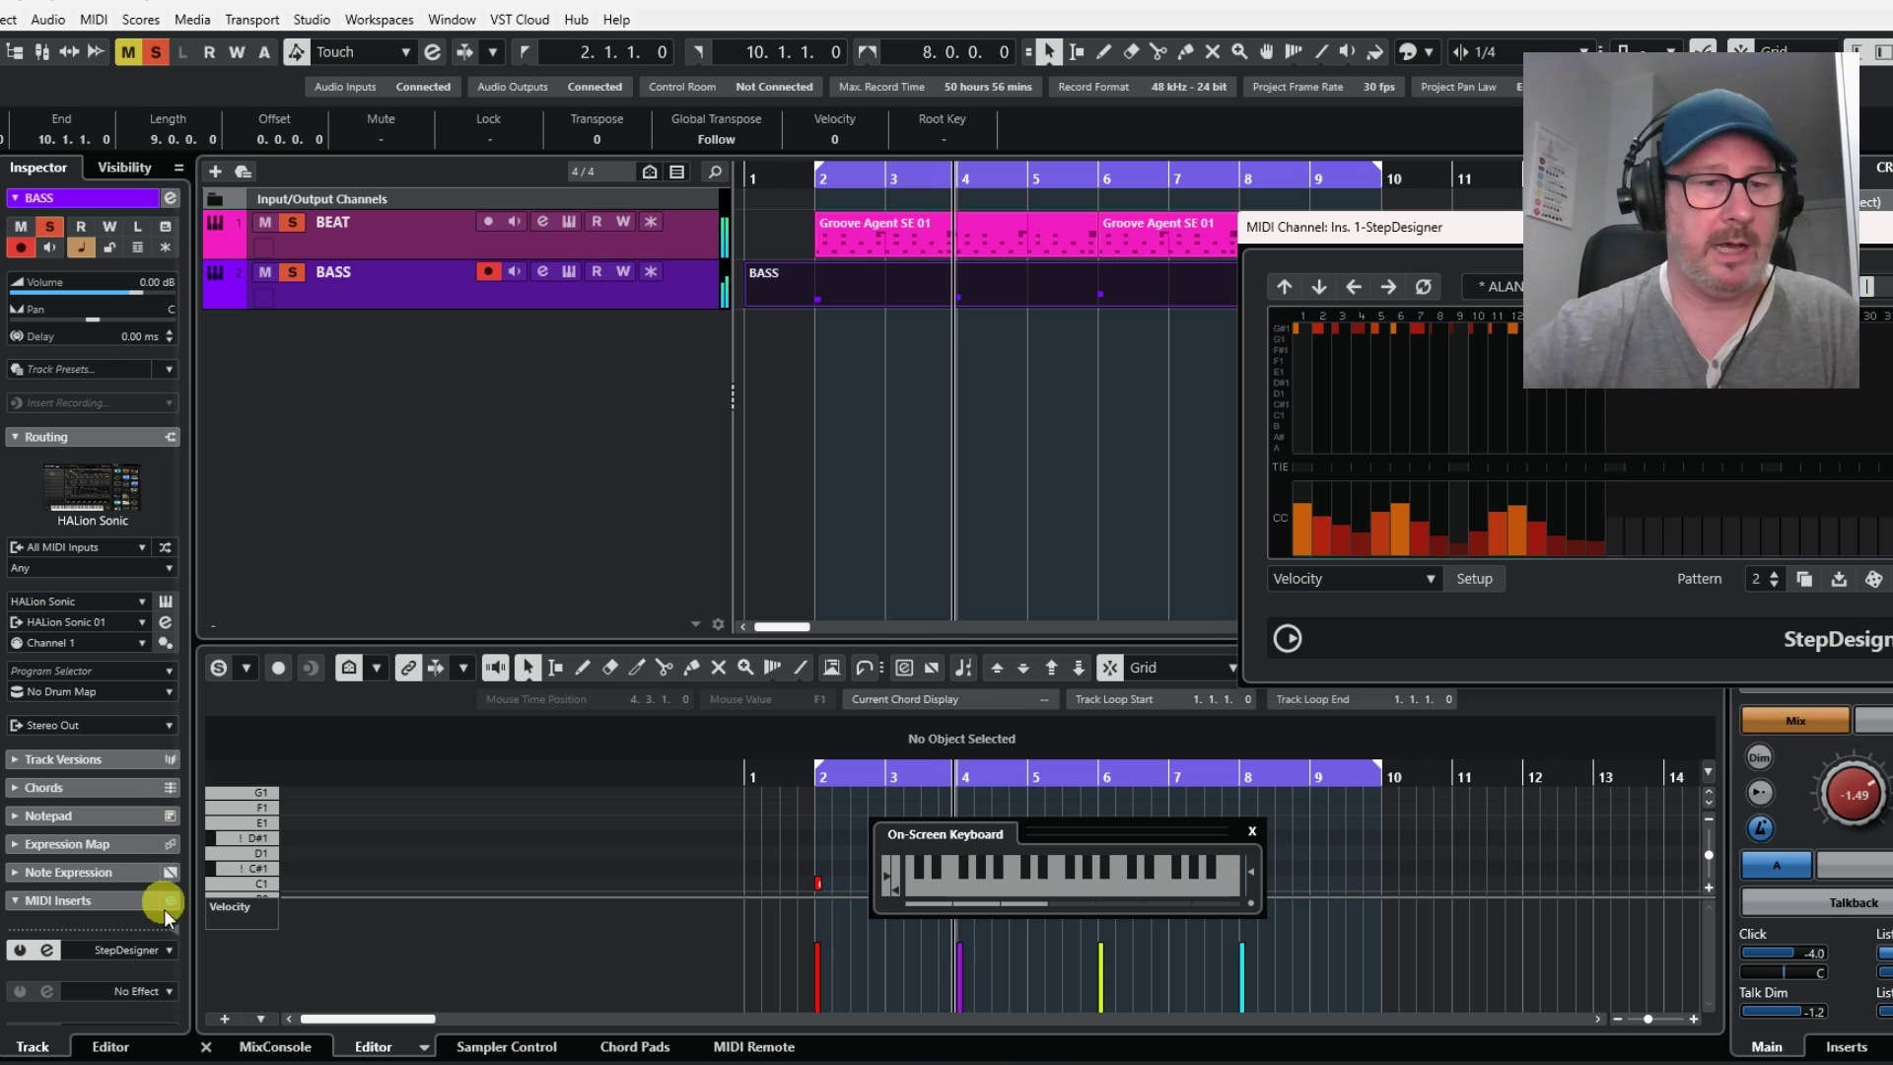
# - Open the BASS track's HALion Sonic instrument and review StepDesigner's controller options, including Gate, CC 71 and CC 74, during playback
pyautogui.click(567, 271)
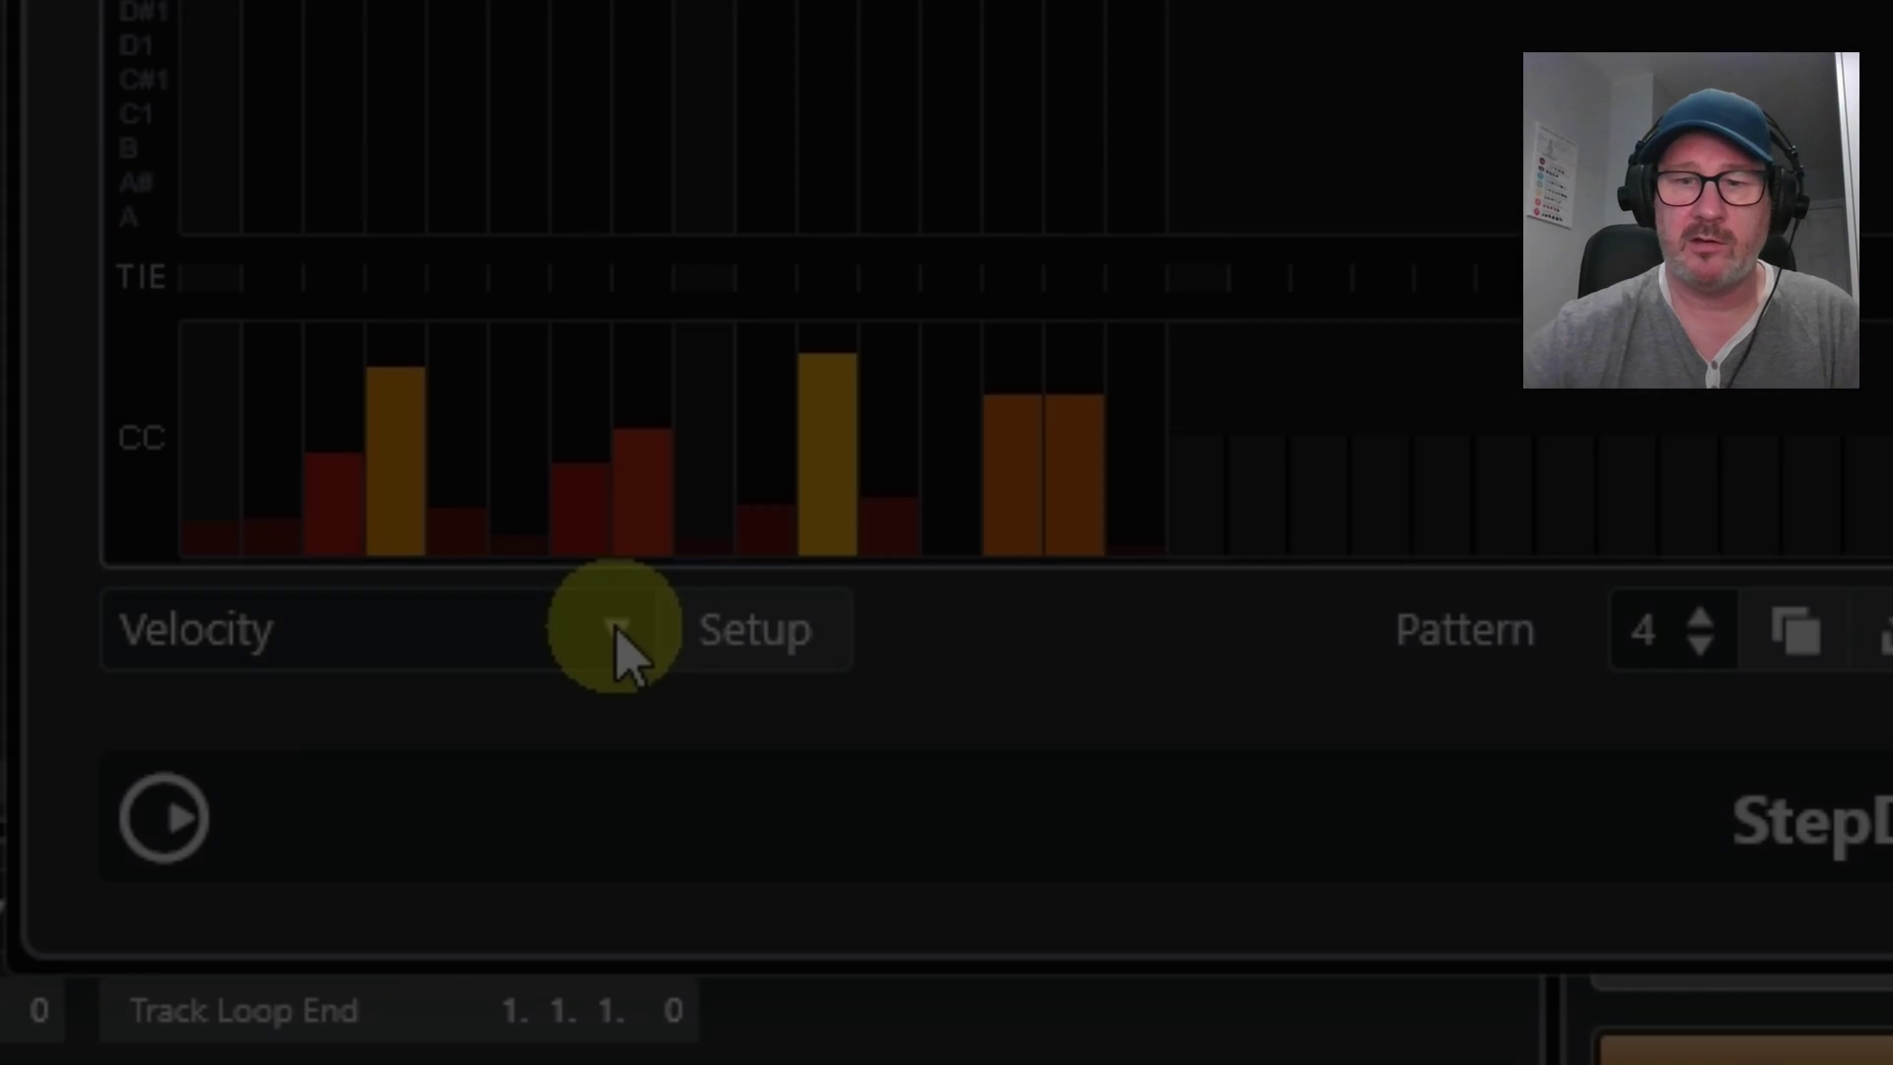
pyautogui.click(617, 641)
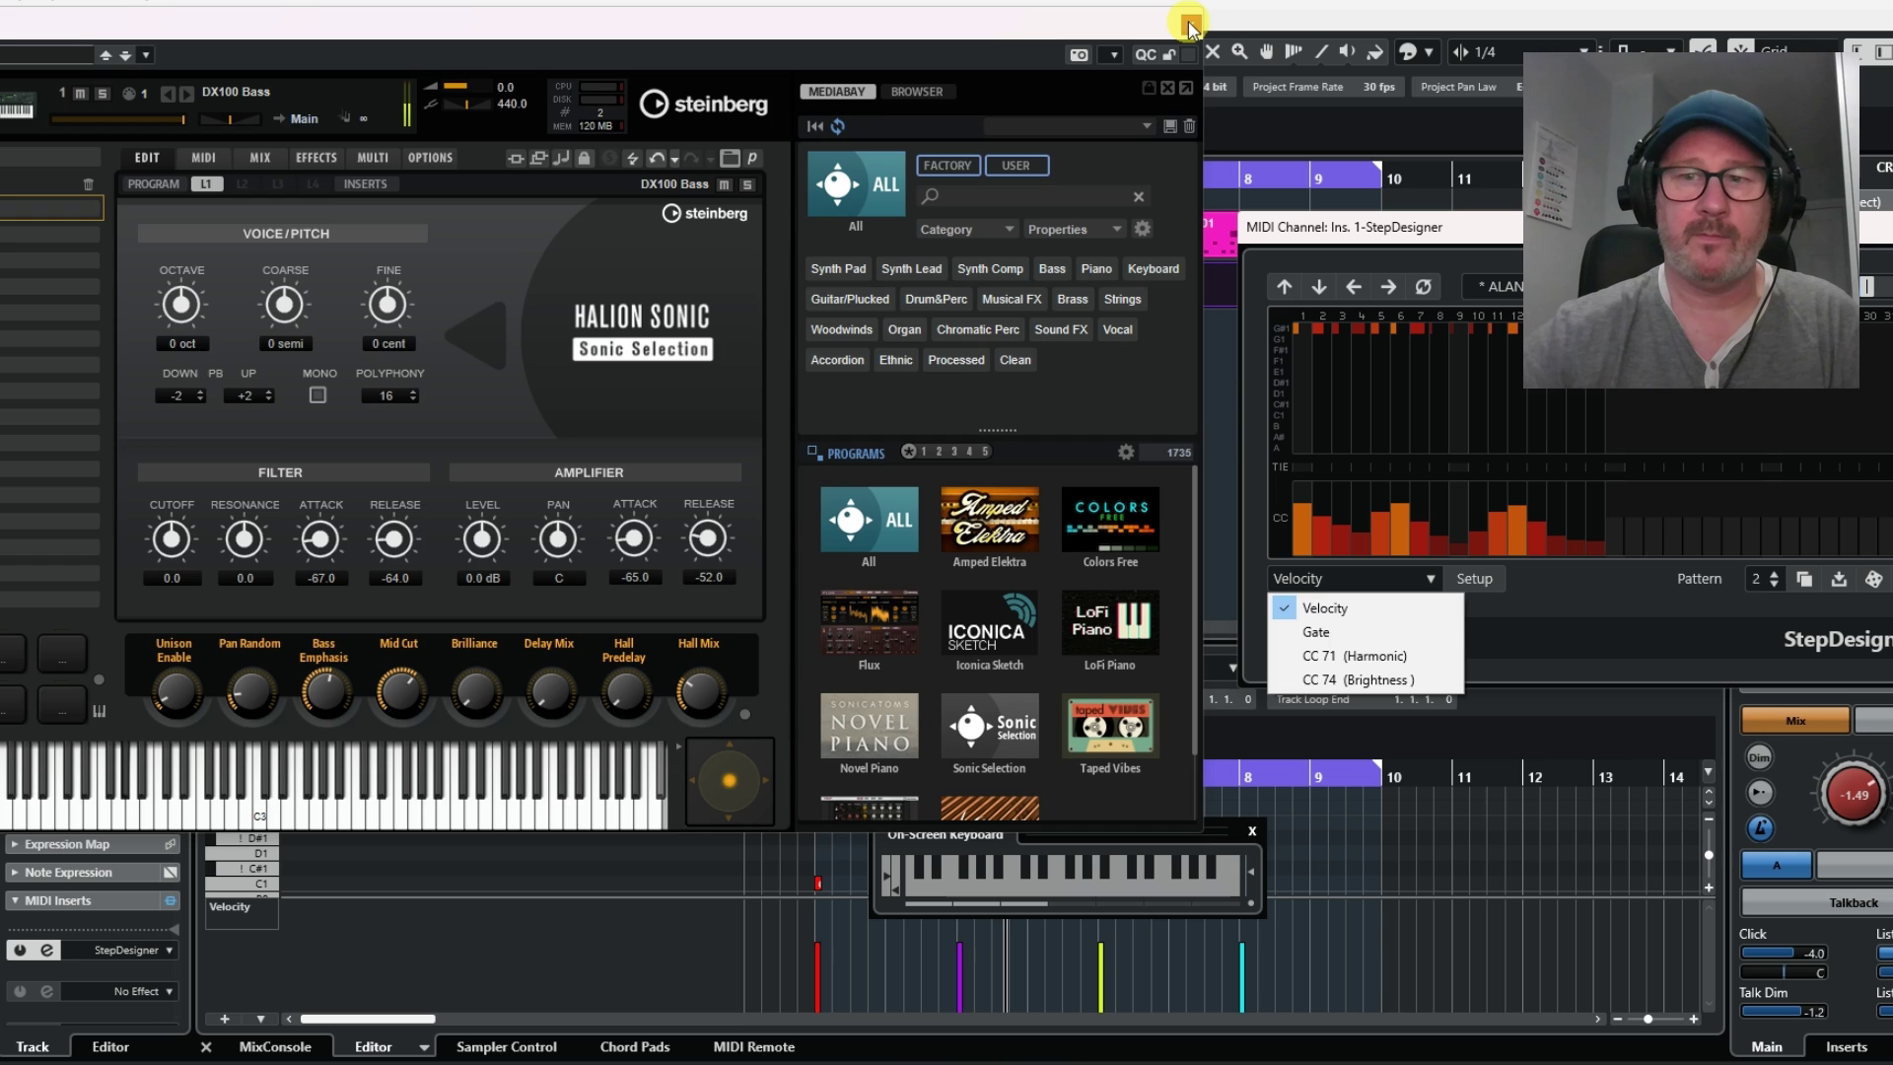
pyautogui.click(1183, 31)
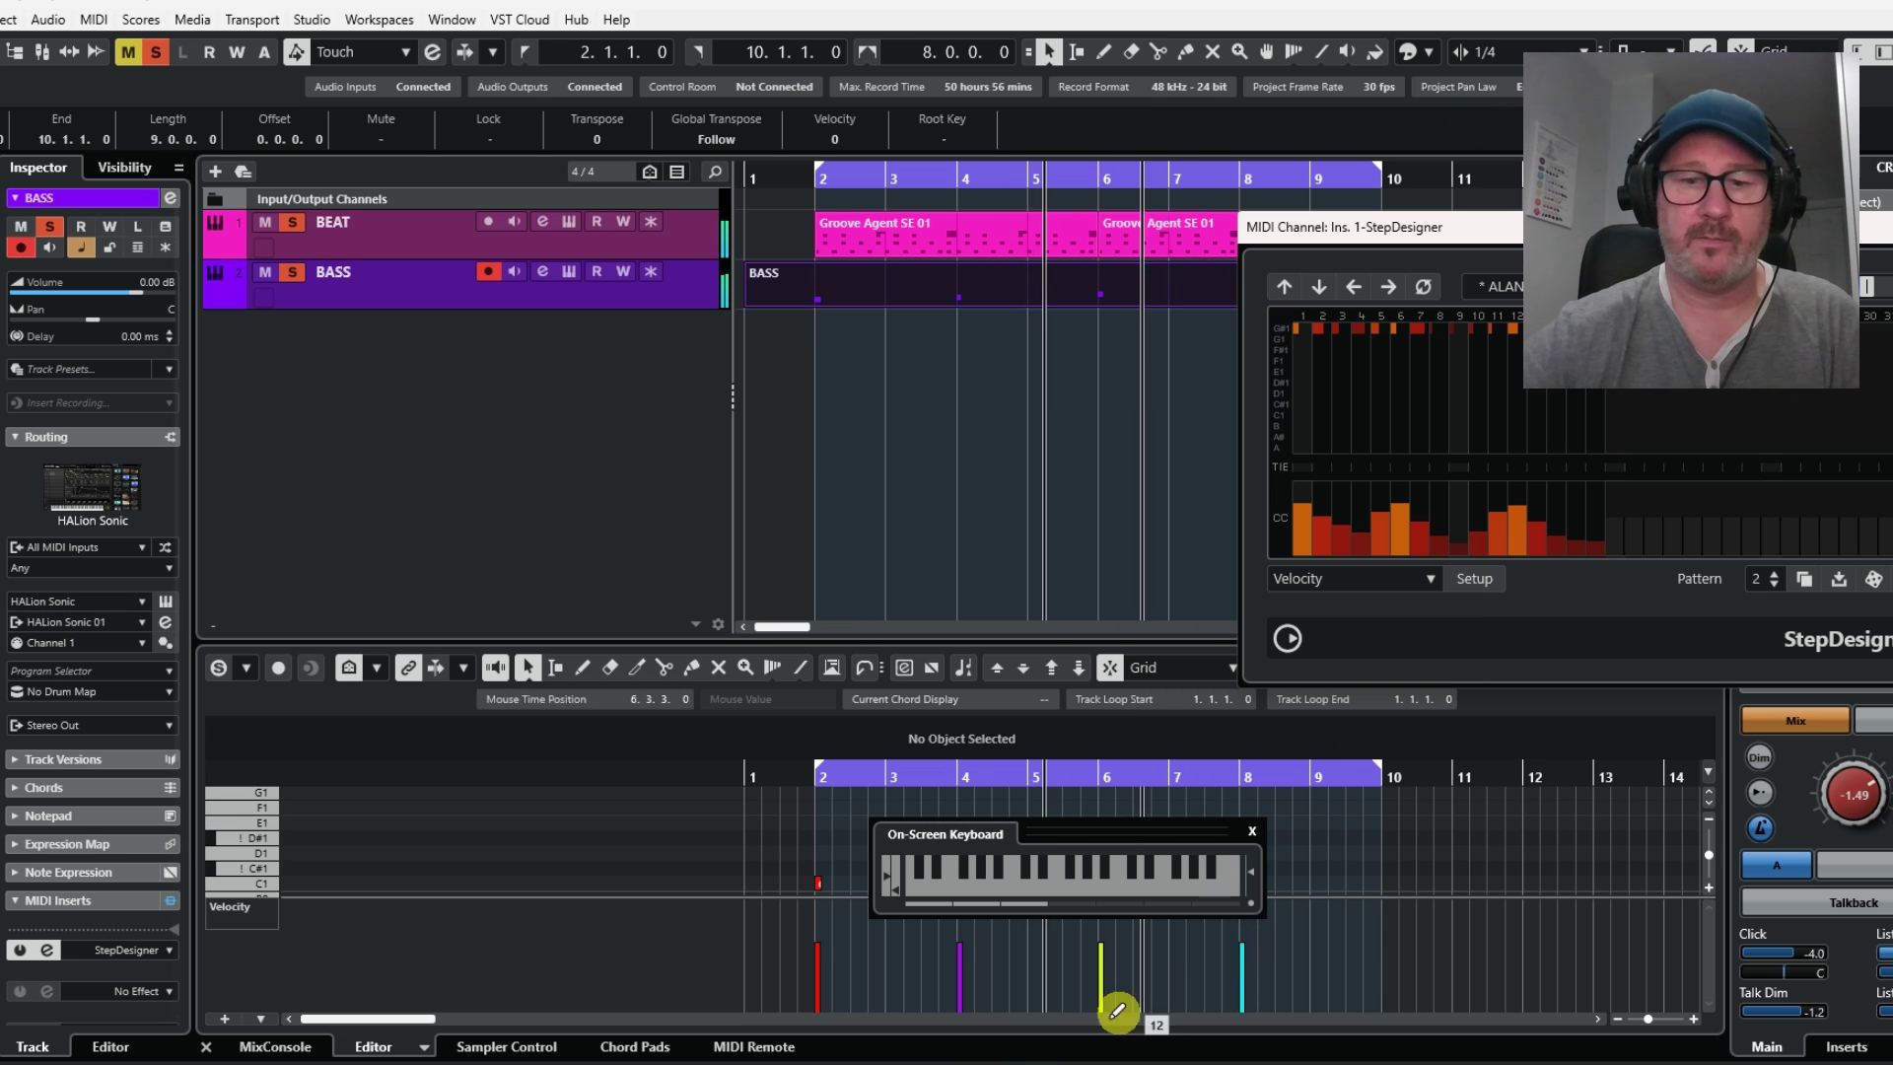
pyautogui.moveTo(1530, 233); pyautogui.dragTo(1008, 333)
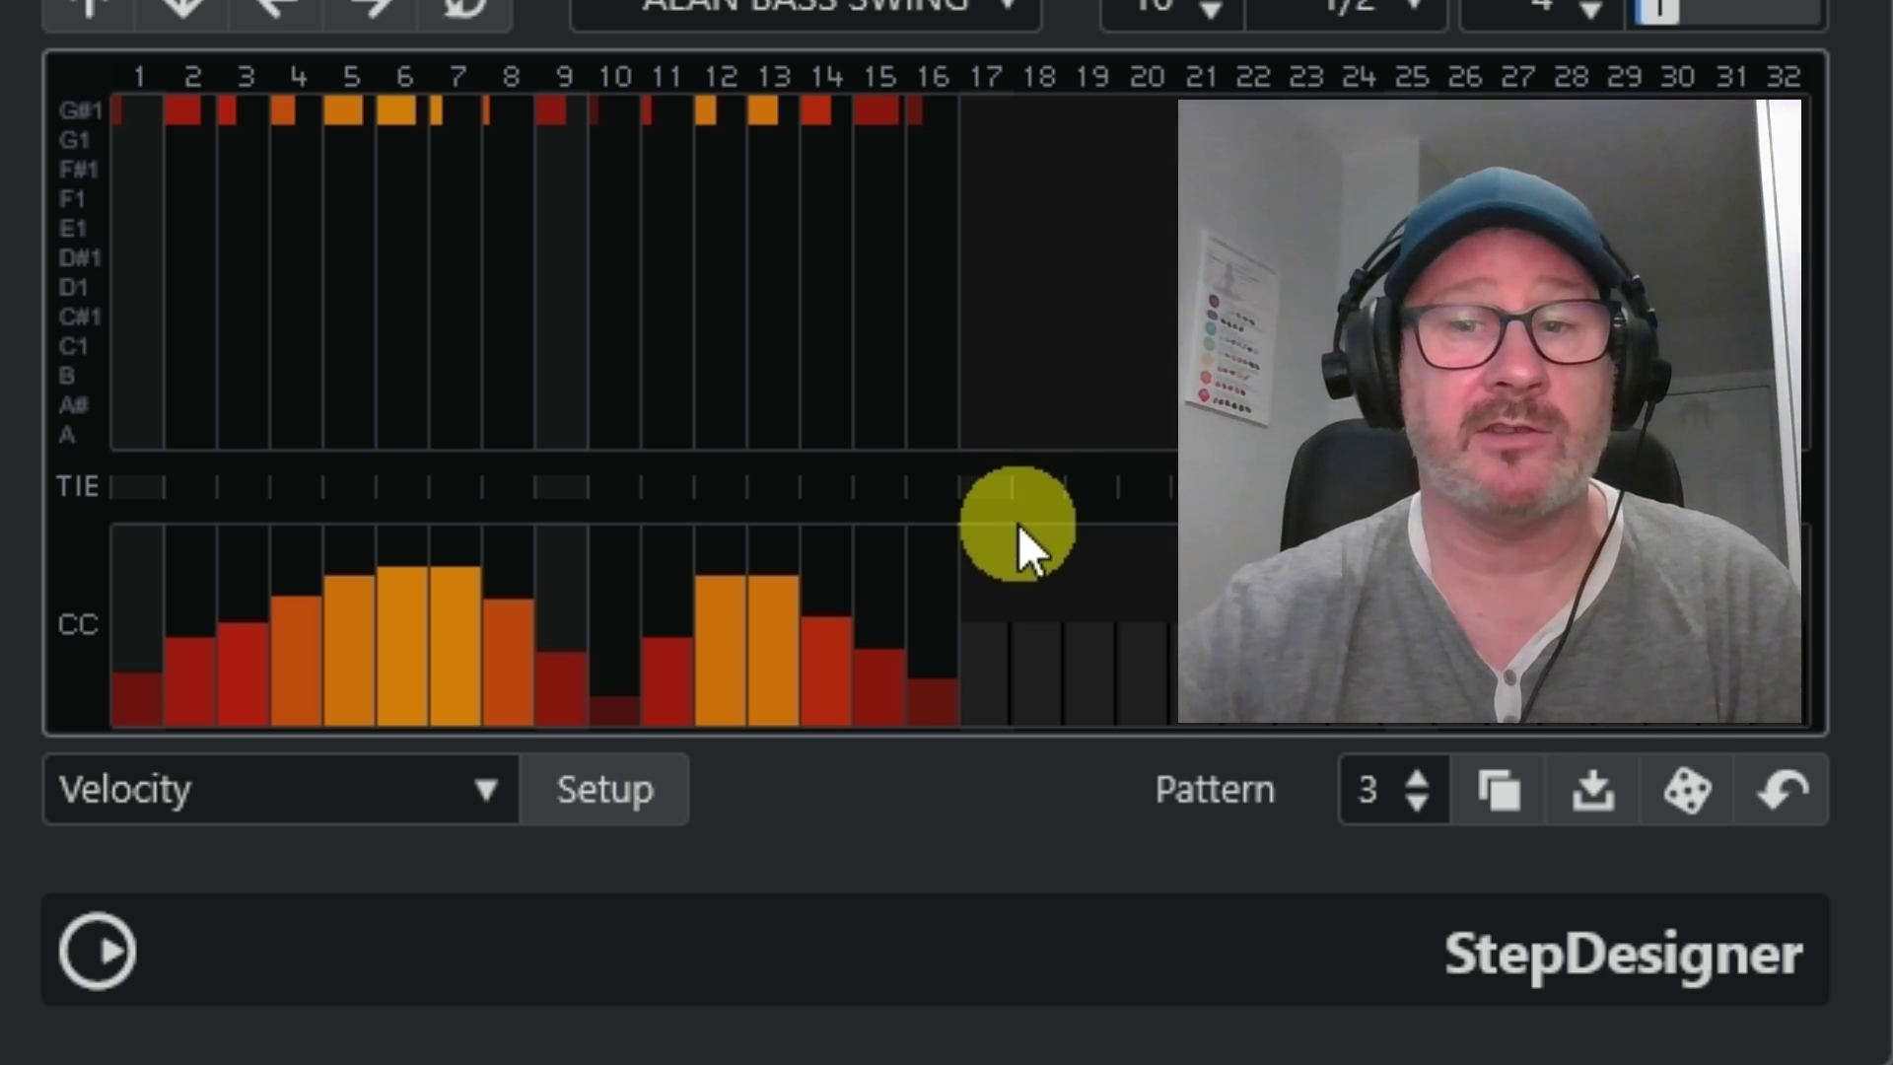
pyautogui.click(998, 486)
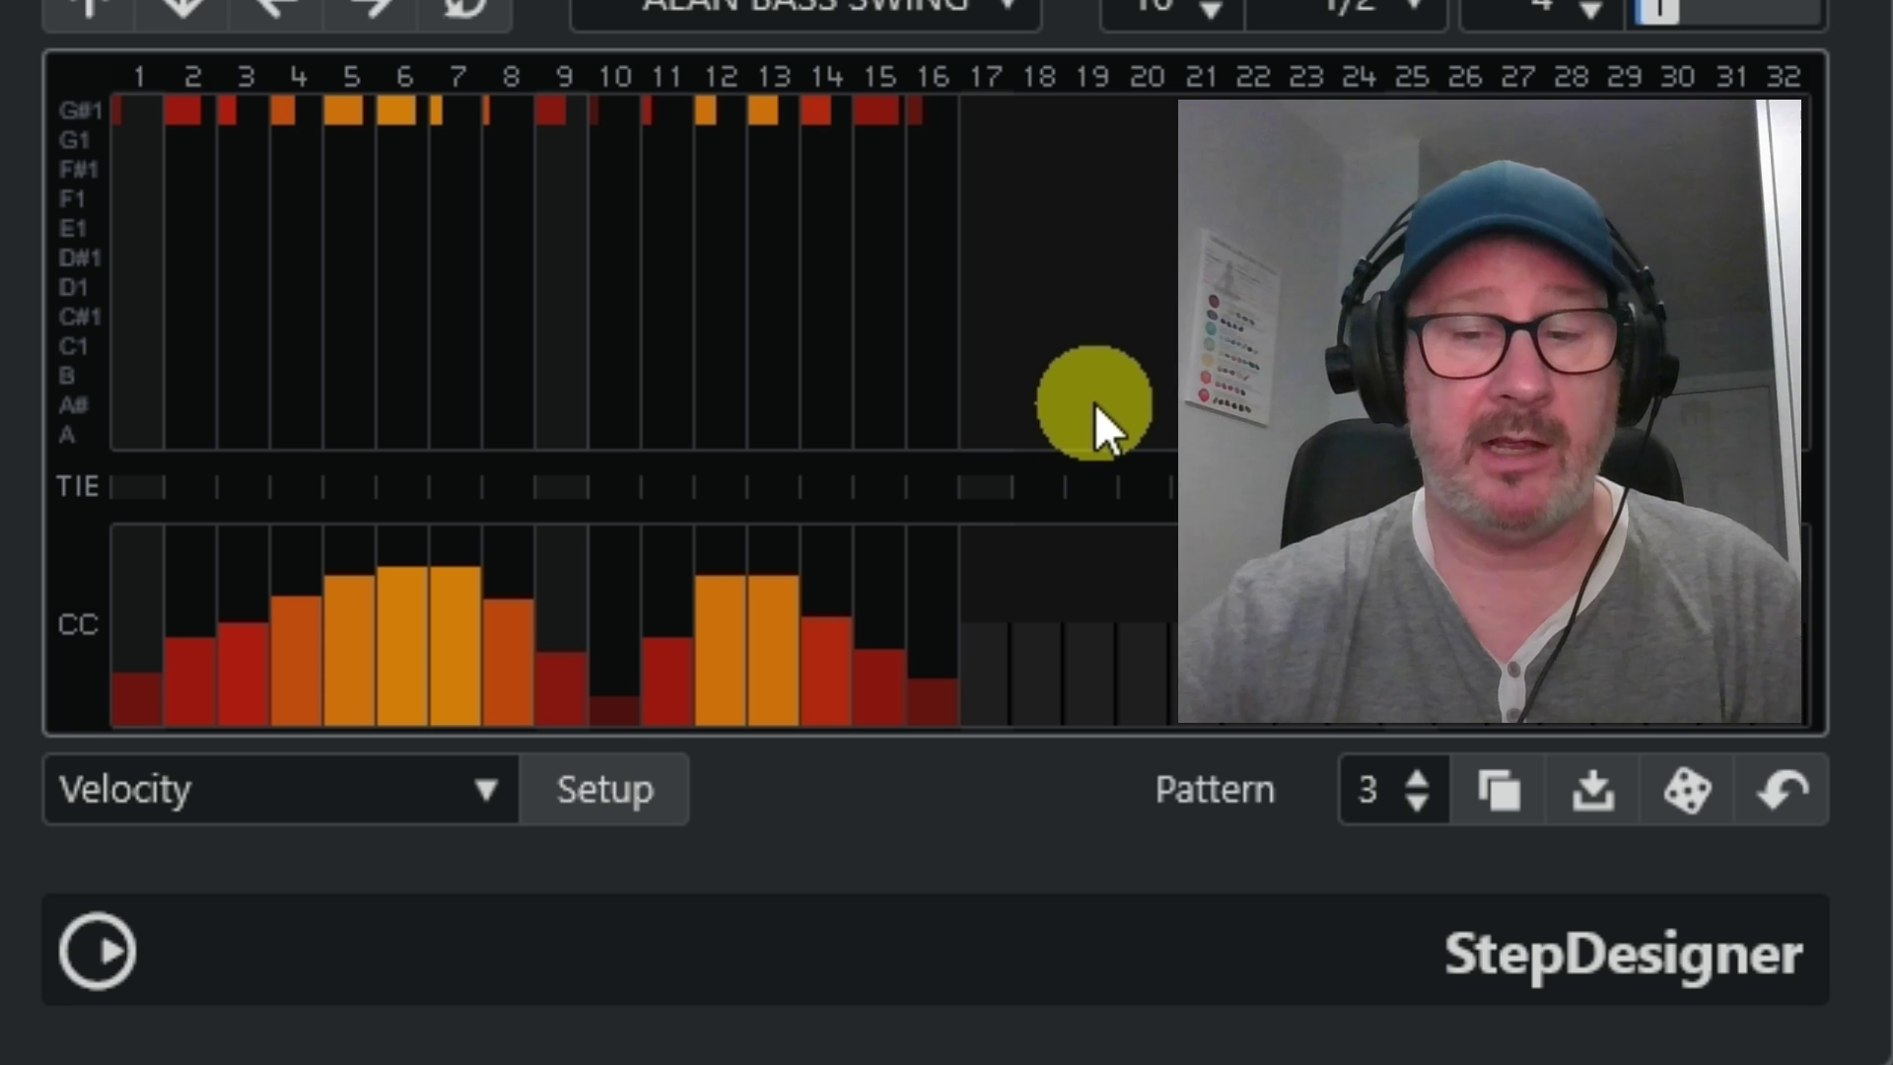